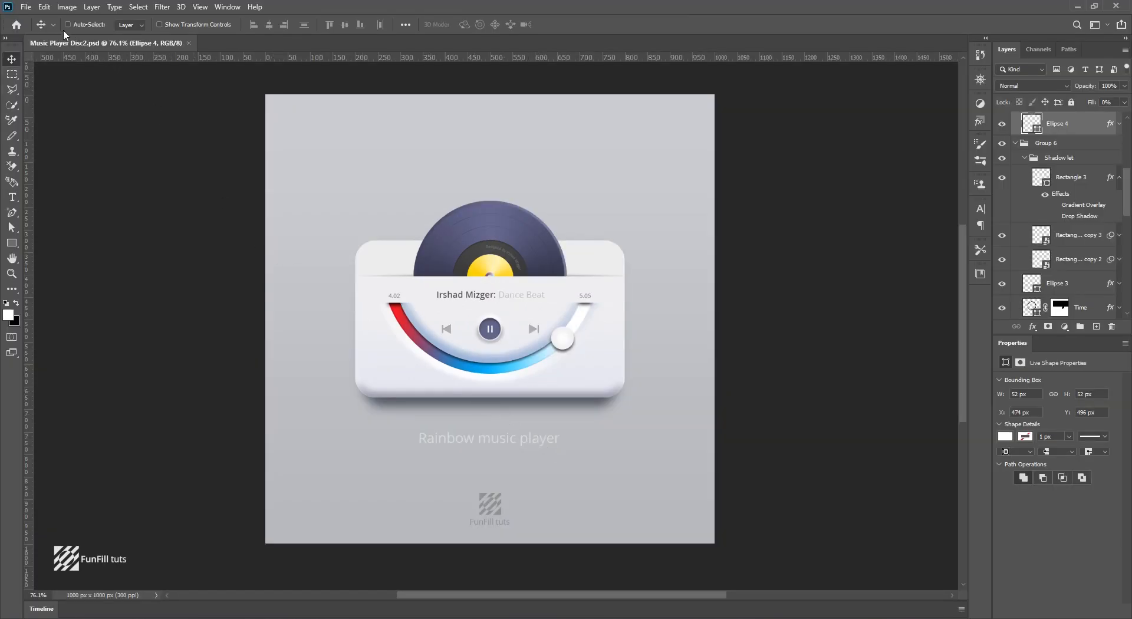
Create a new 1000 x 1000 px RGB document at 300 pixels/inch with a white background.
left_click(24, 7)
left_click(35, 19)
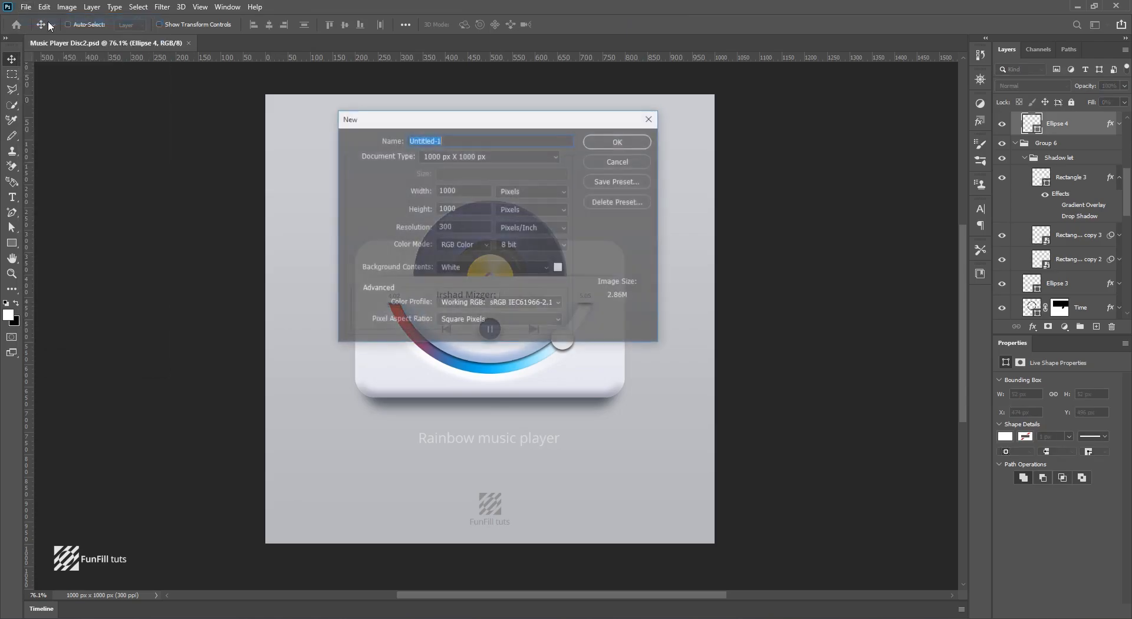
left_click_drag(523, 127, 545, 129)
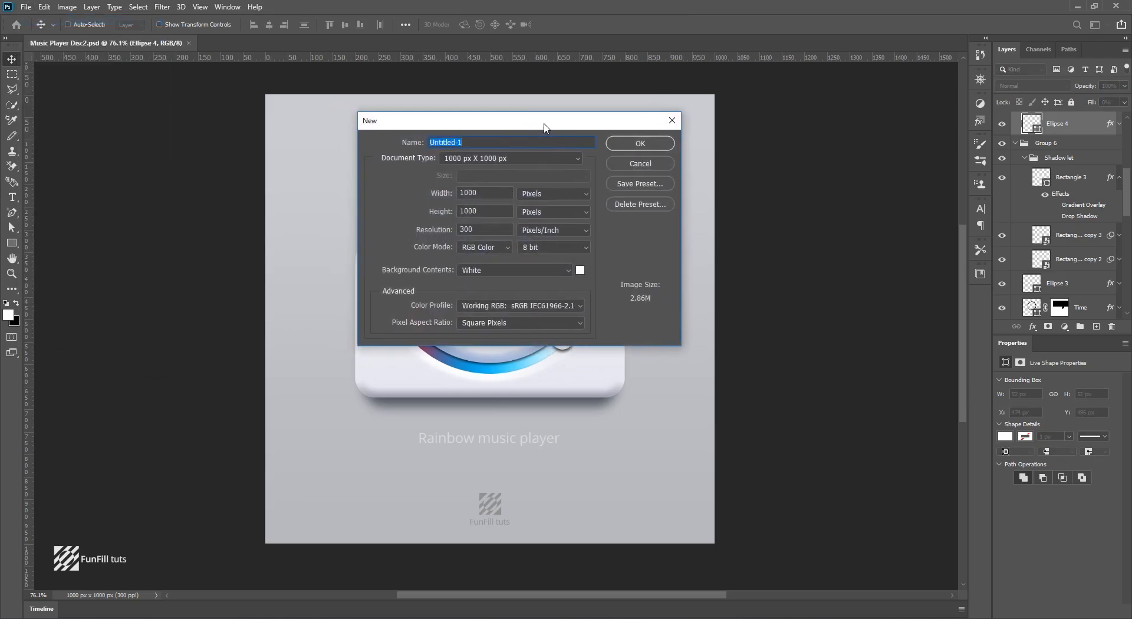
double_click(497, 189)
key("Tab")
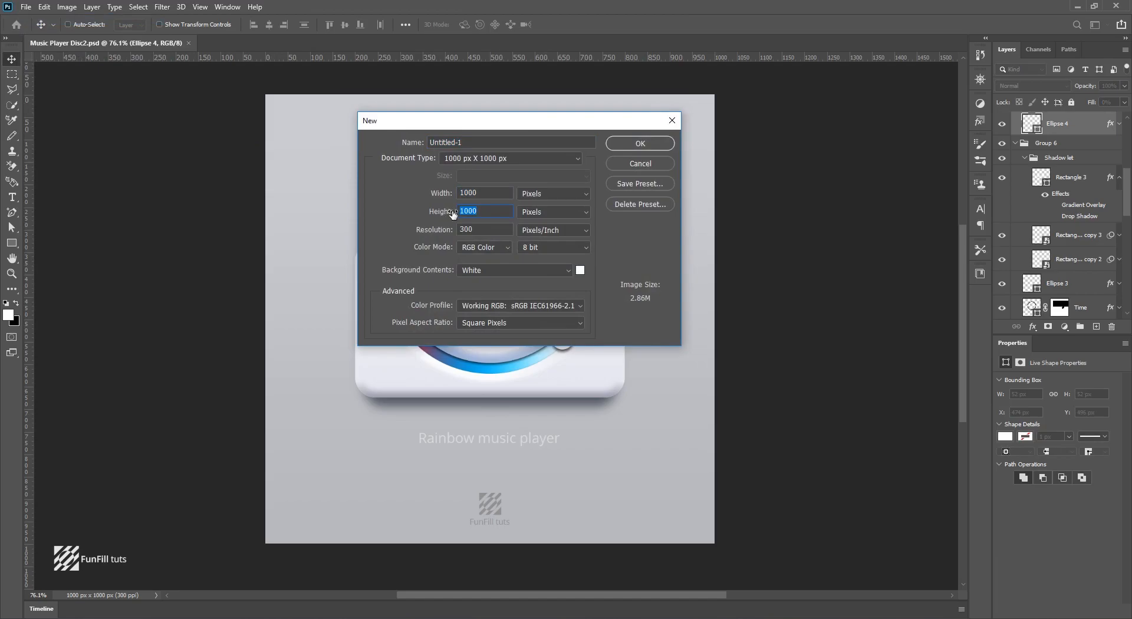
key("Tab")
left_click(624, 147)
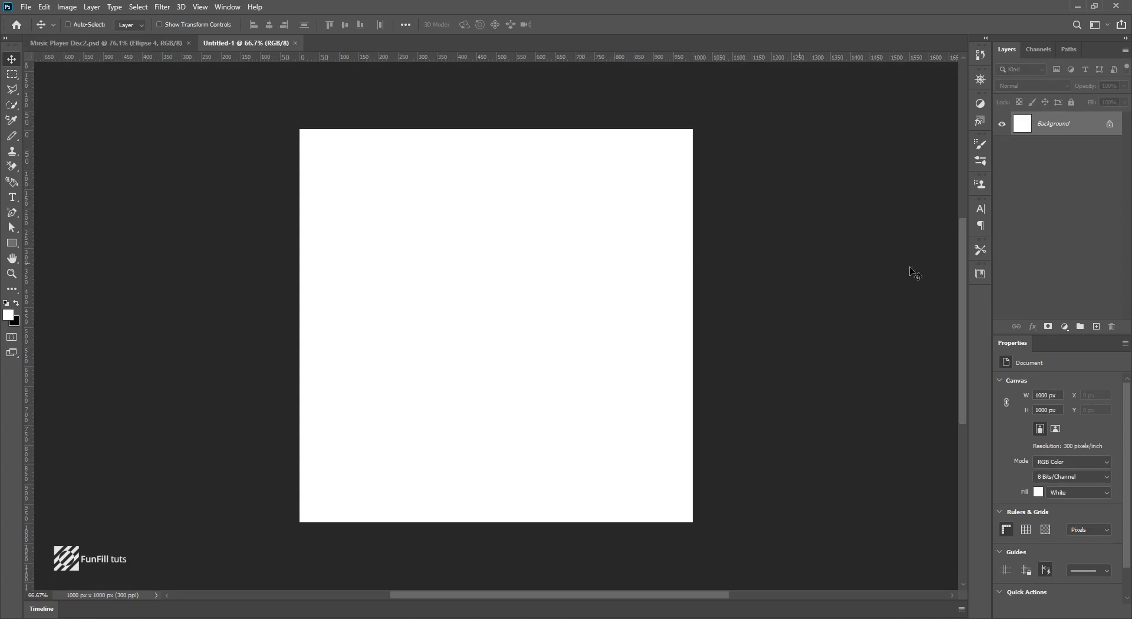
Convert the locked Background into a regular layer named BG.
double_click(1084, 123)
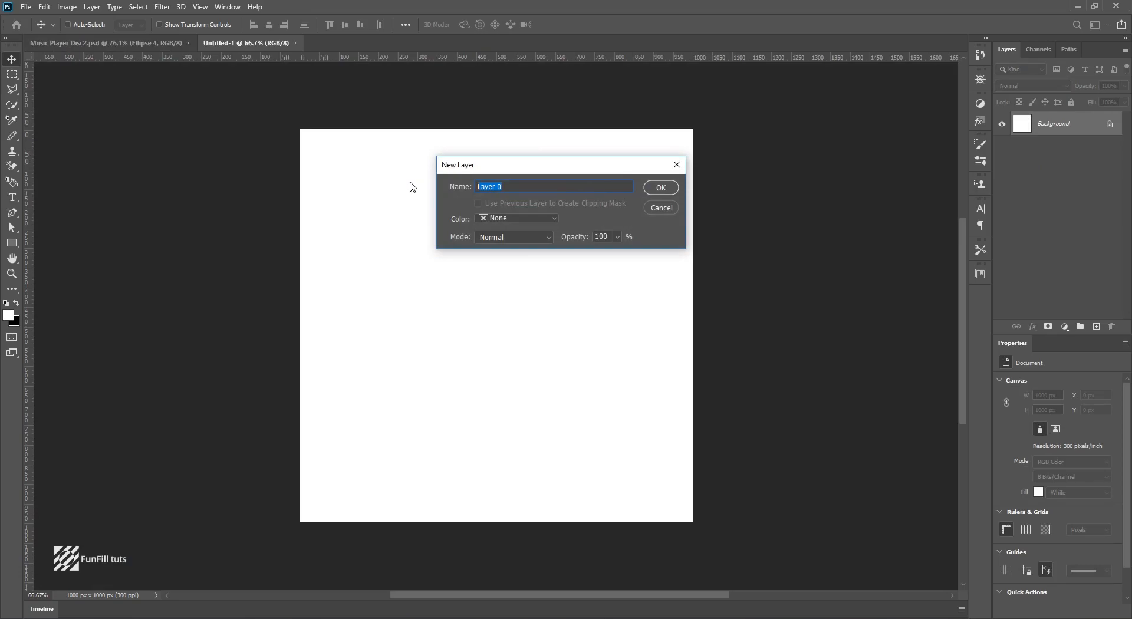
type("BG")
left_click(660, 189)
Add a Gradient Overlay to the BG layer and choose the light grey preset named Background.
double_click(1068, 125)
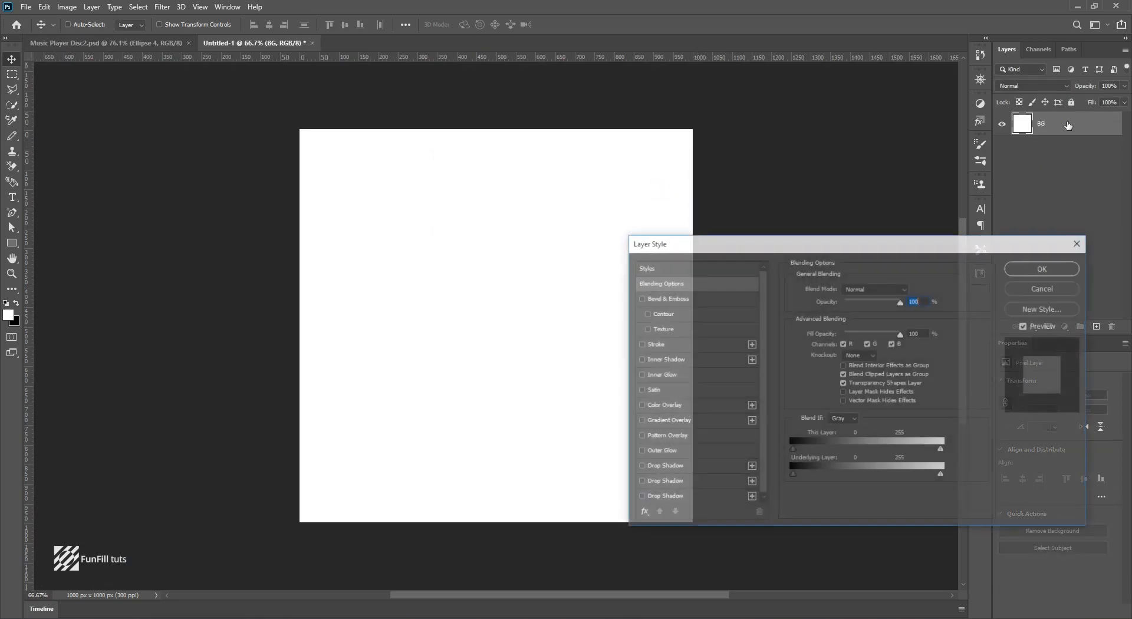
left_click_drag(836, 248, 788, 130)
left_click(660, 315)
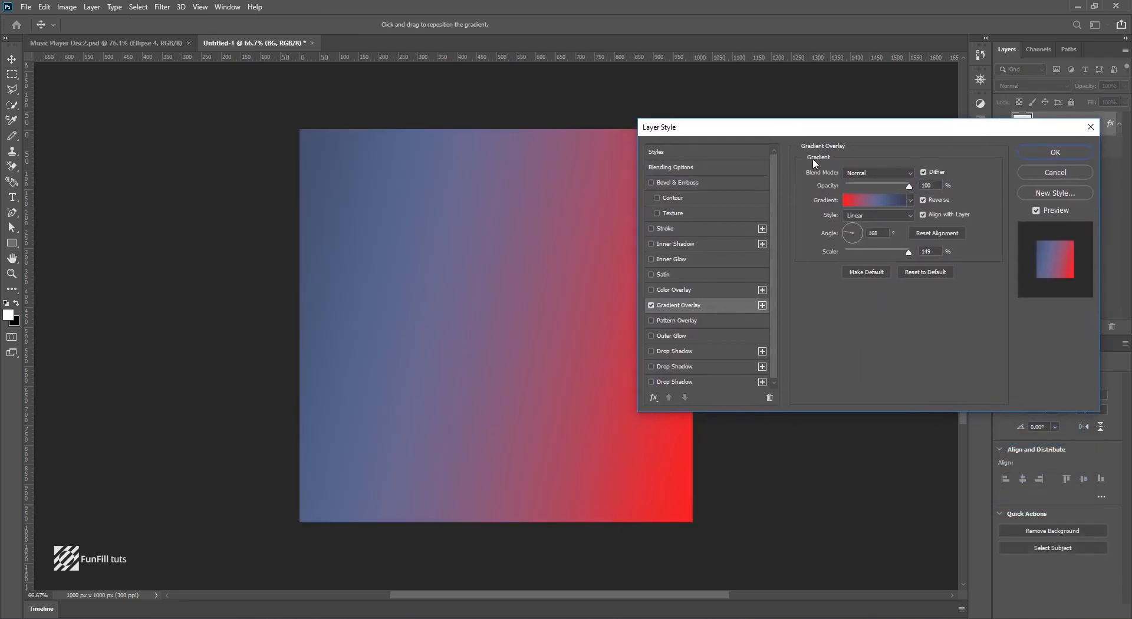
left_click(865, 197)
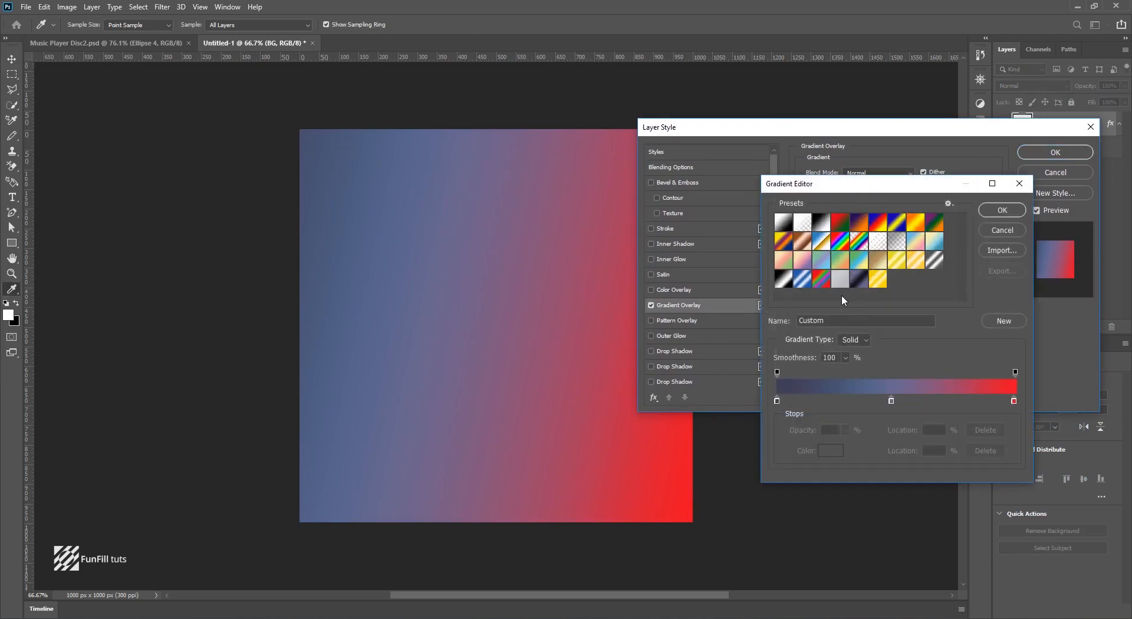
left_click(840, 279)
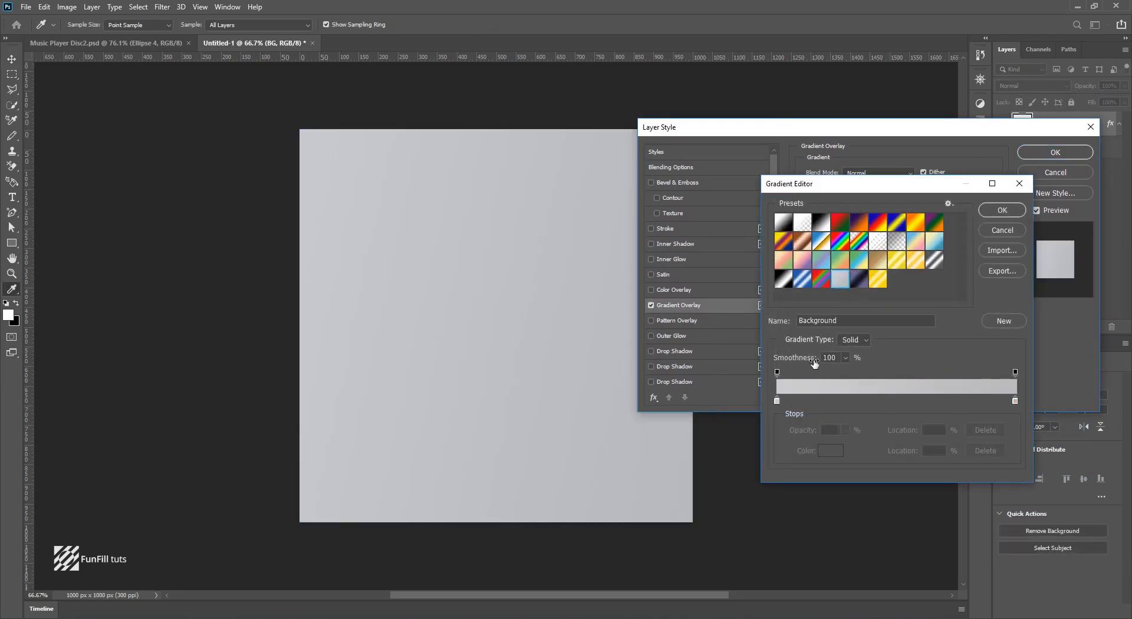
Use #cccdd2 and #b8b9be as the gradient's start and end stop colours, and apply the overlay at a 90° angle.
double_click(777, 401)
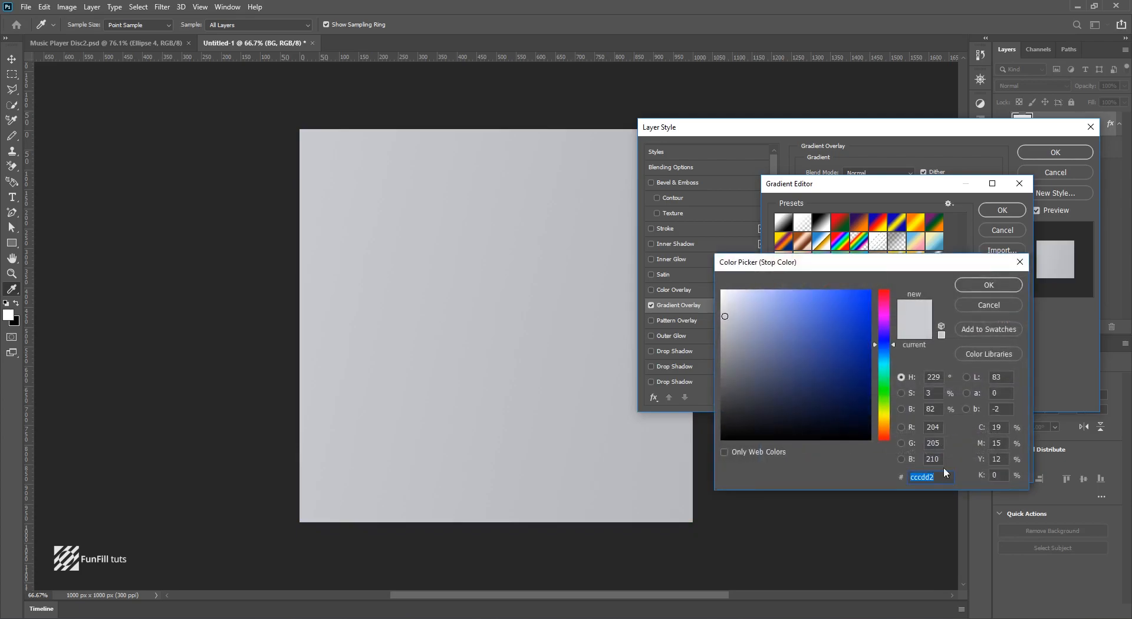
left_click(979, 286)
double_click(1016, 403)
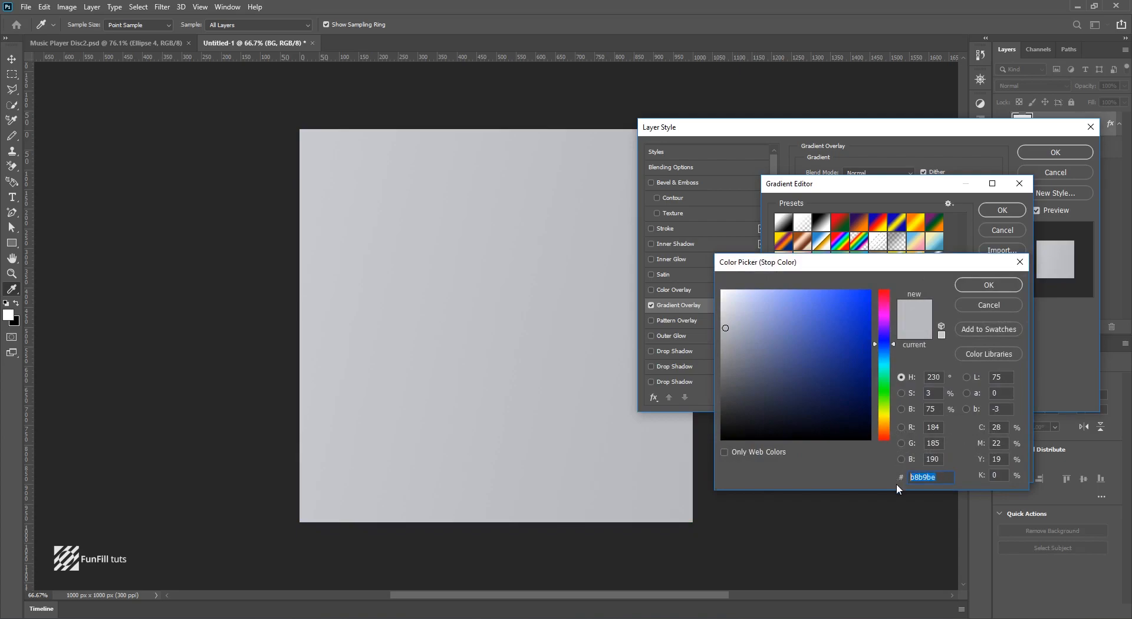
left_click(976, 286)
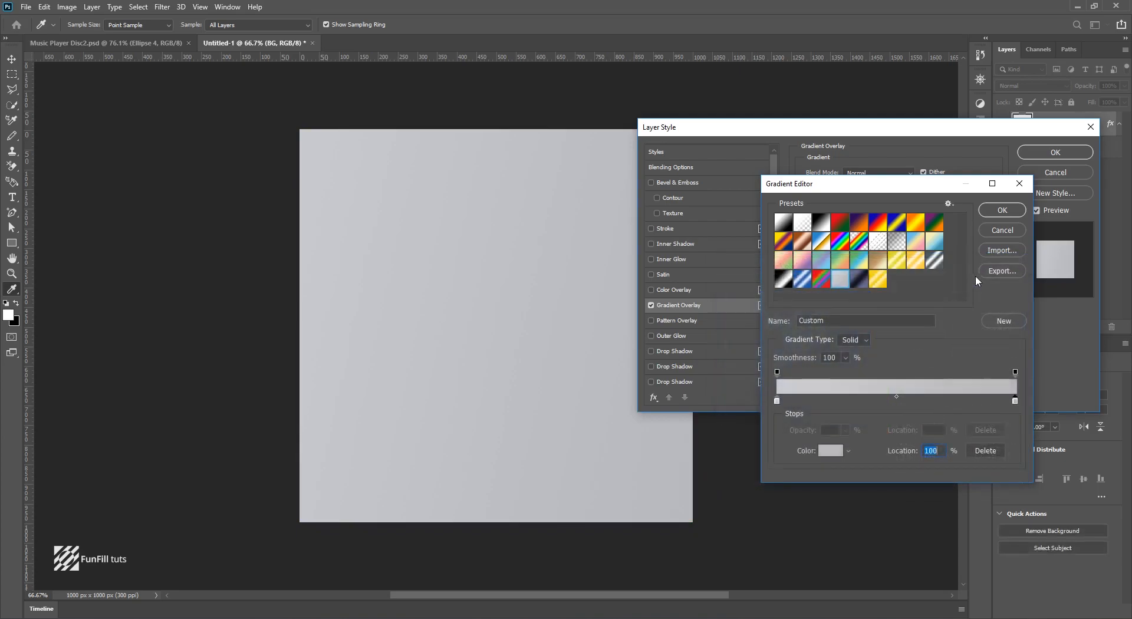
left_click(993, 216)
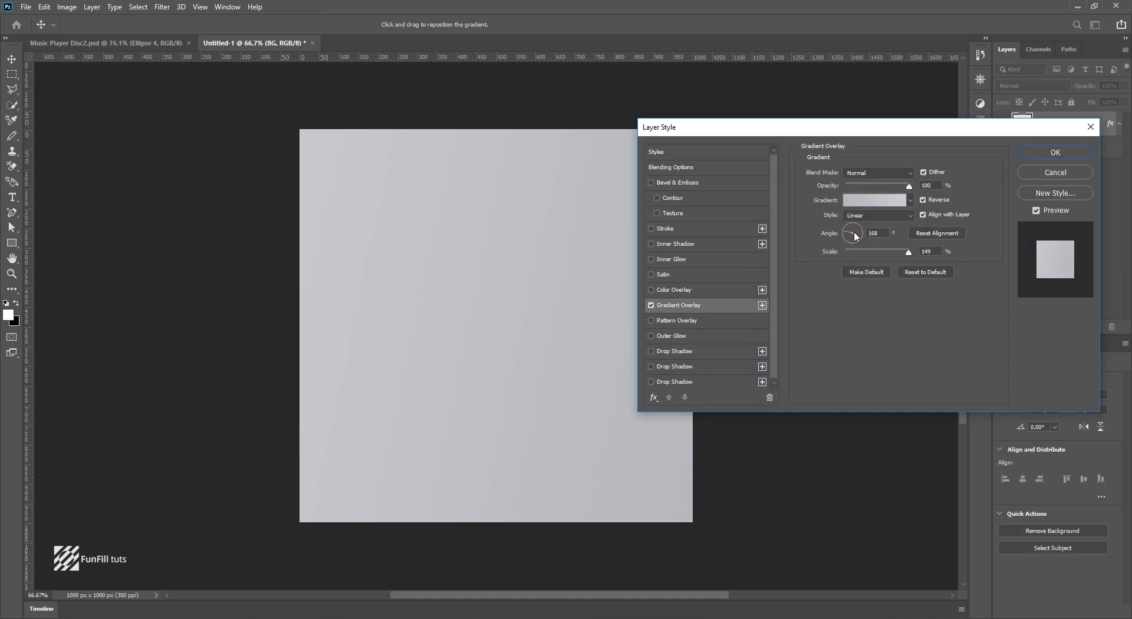
left_click_drag(853, 234, 853, 225)
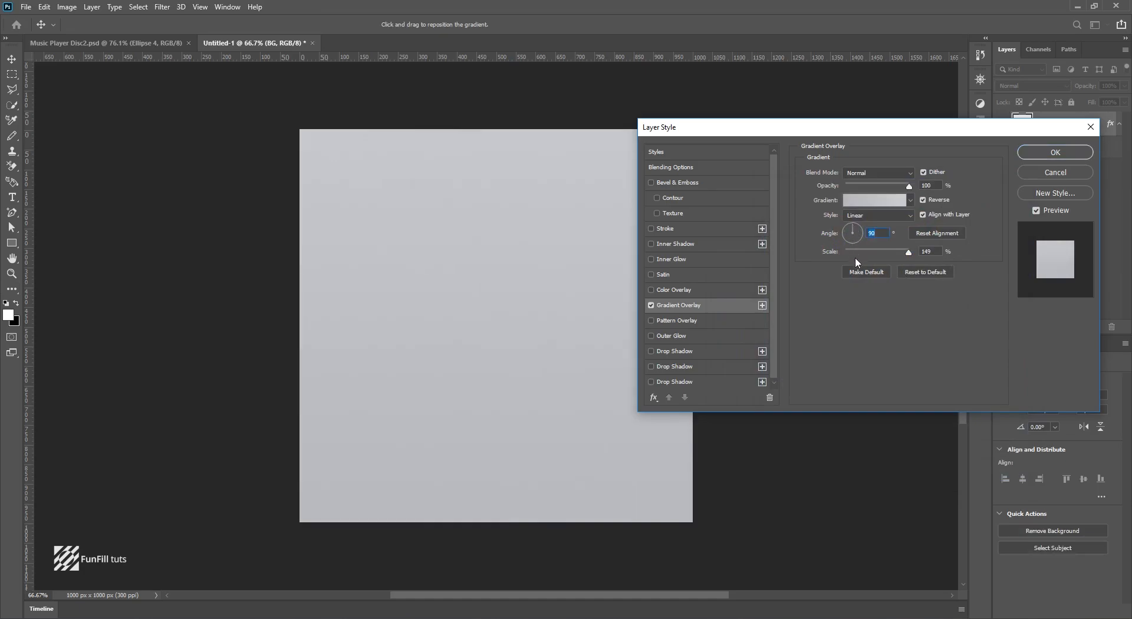
left_click(1037, 156)
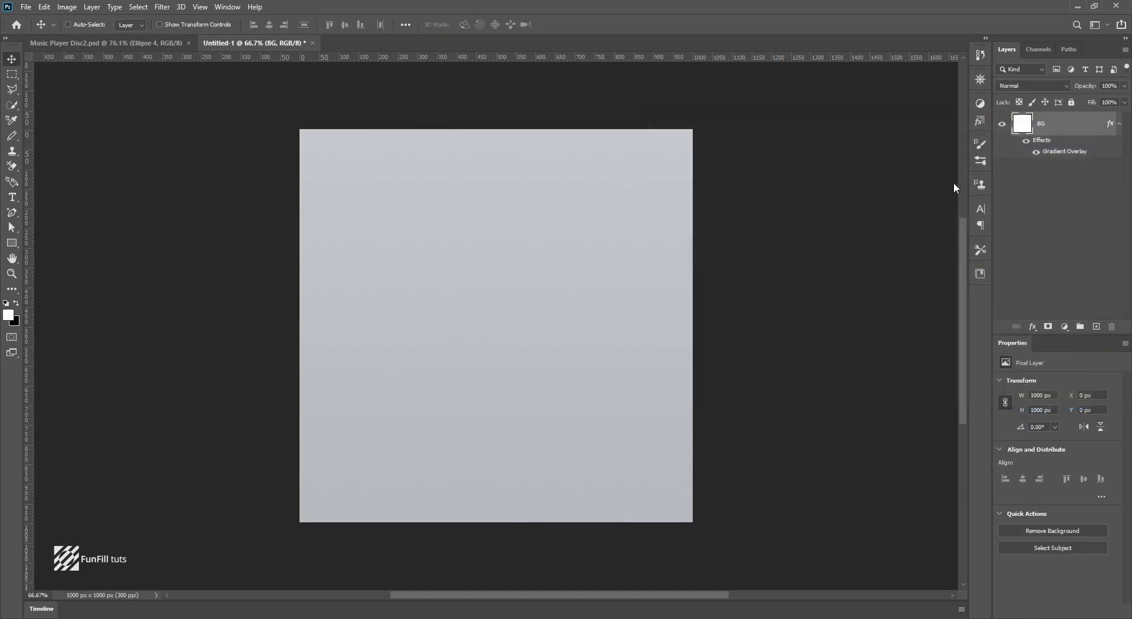
Collapse the BG layer's effects list and fully lock the layer.
left_click(1120, 124)
left_click(1072, 103)
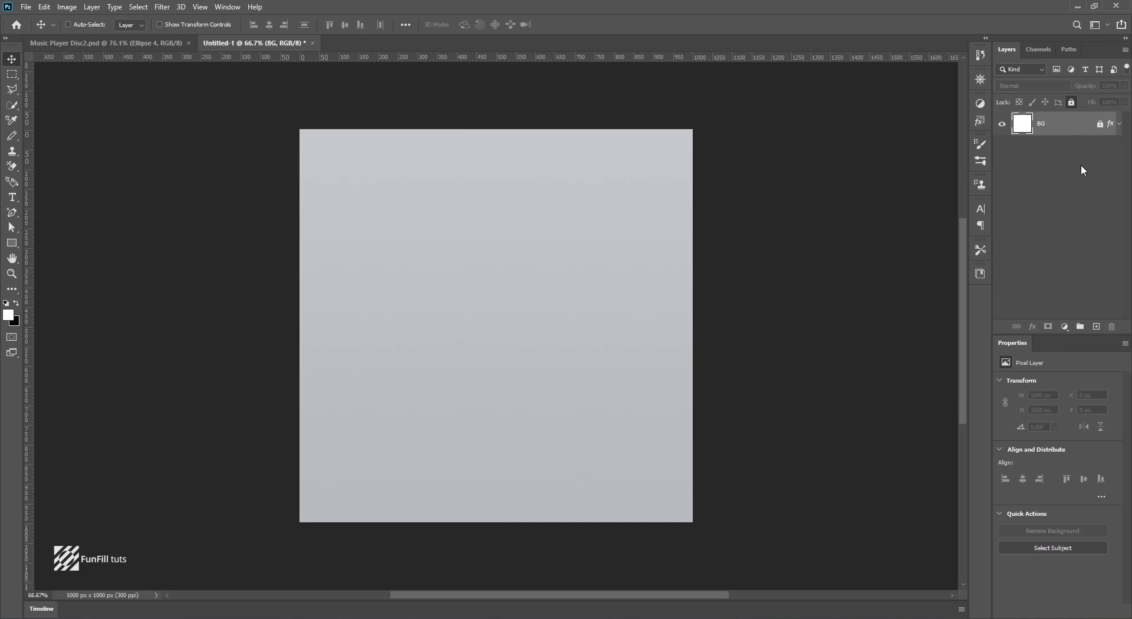
left_click(1086, 183)
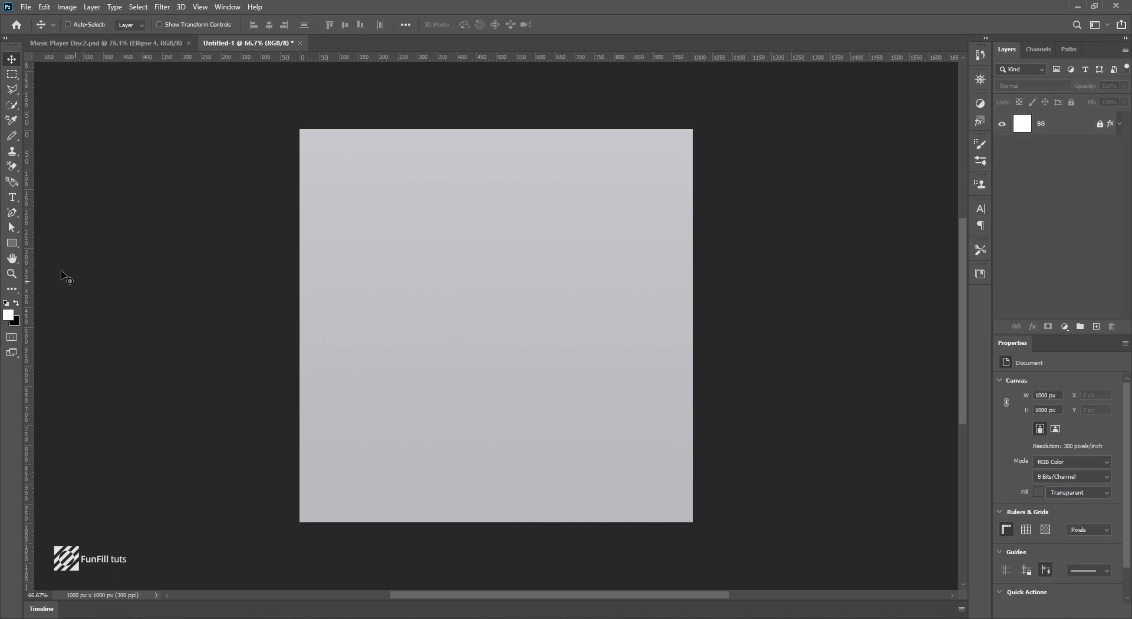
Create a white rectangle shape 600 px wide and 350 px high on the canvas.
left_click(12, 245)
left_click(41, 245)
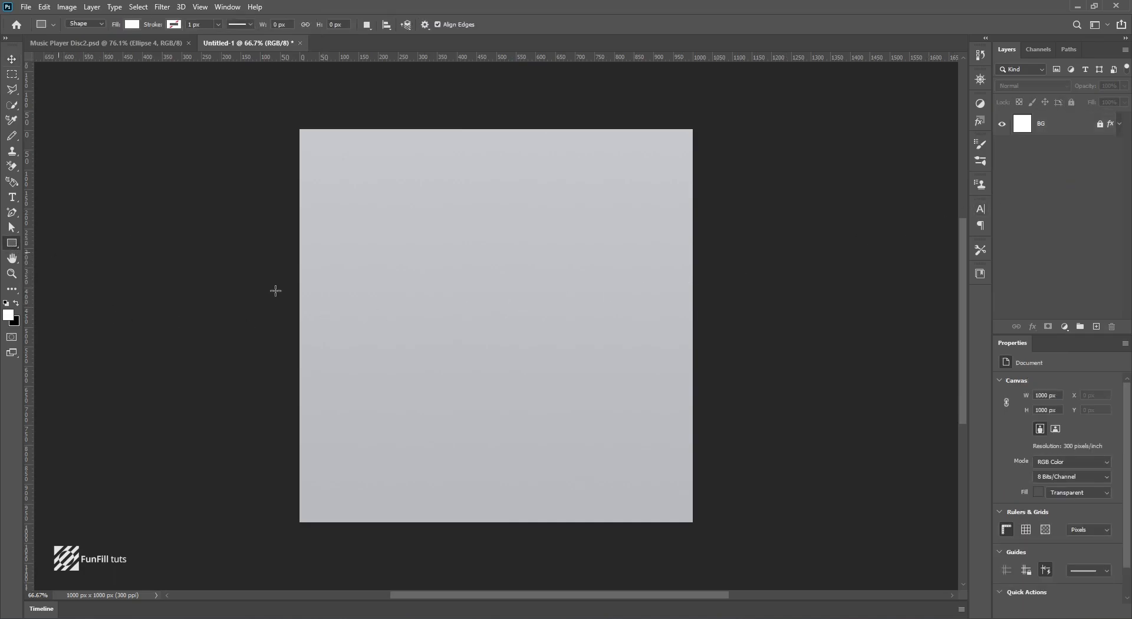
left_click(475, 302)
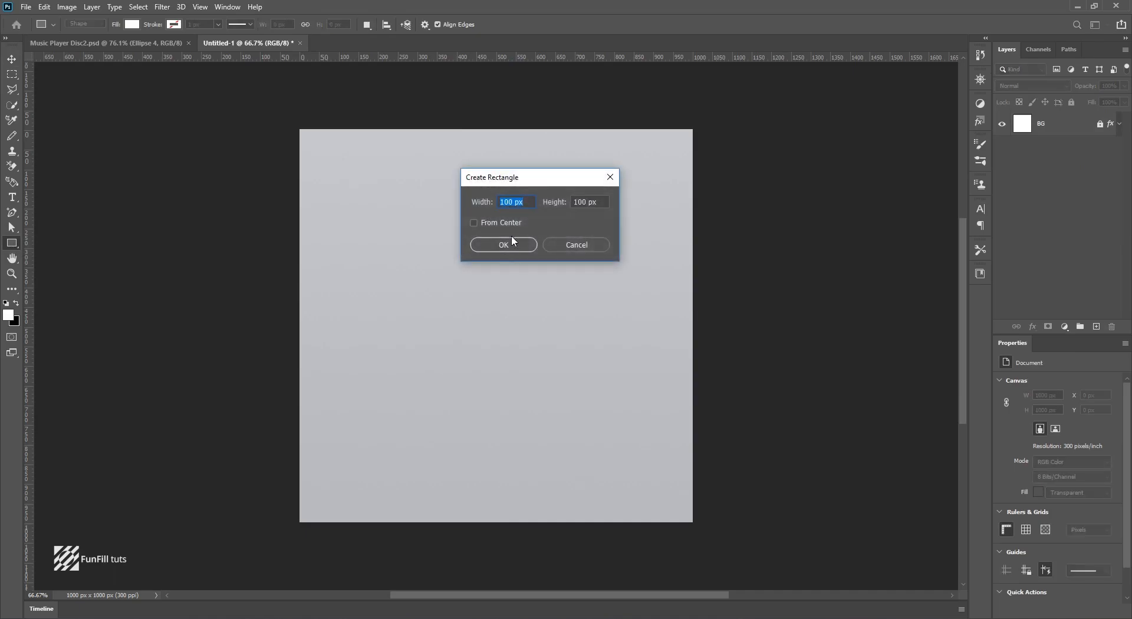
type("600")
key("Tab")
type("350")
left_click(528, 244)
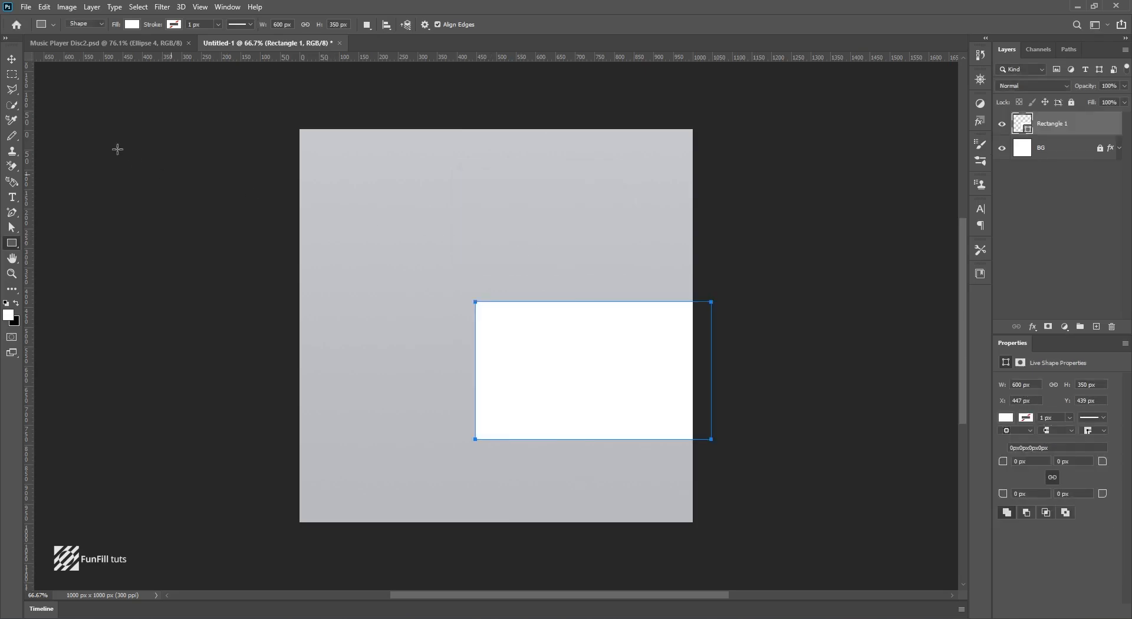
Centre the white rectangle horizontally and vertically on the canvas.
left_click(19, 59)
left_click_drag(553, 358, 475, 319)
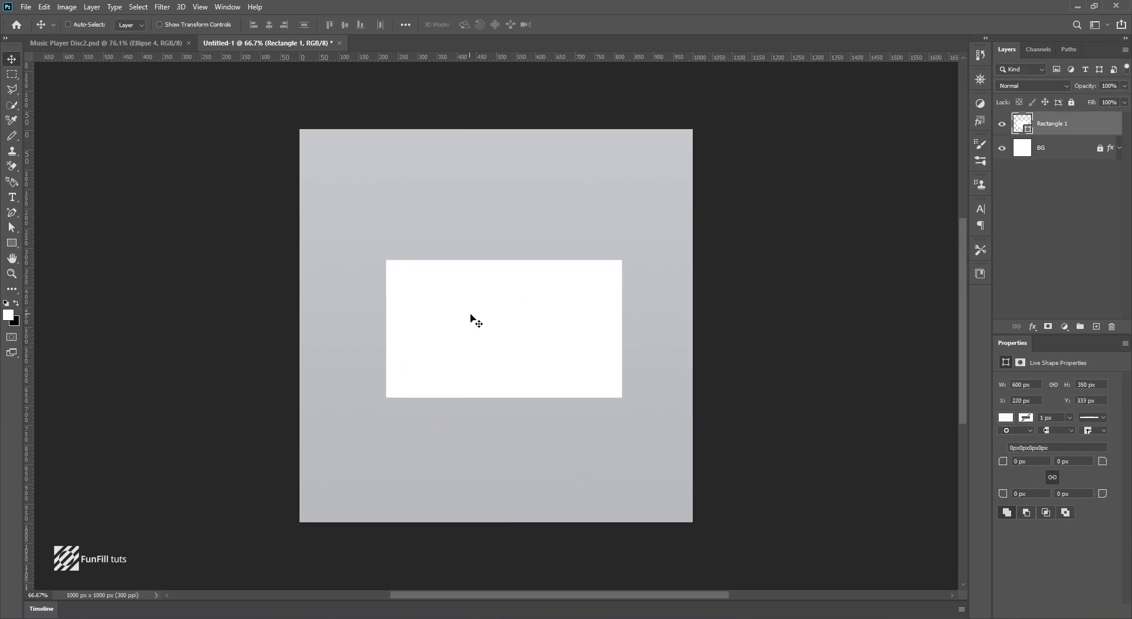
key("ctrl+a")
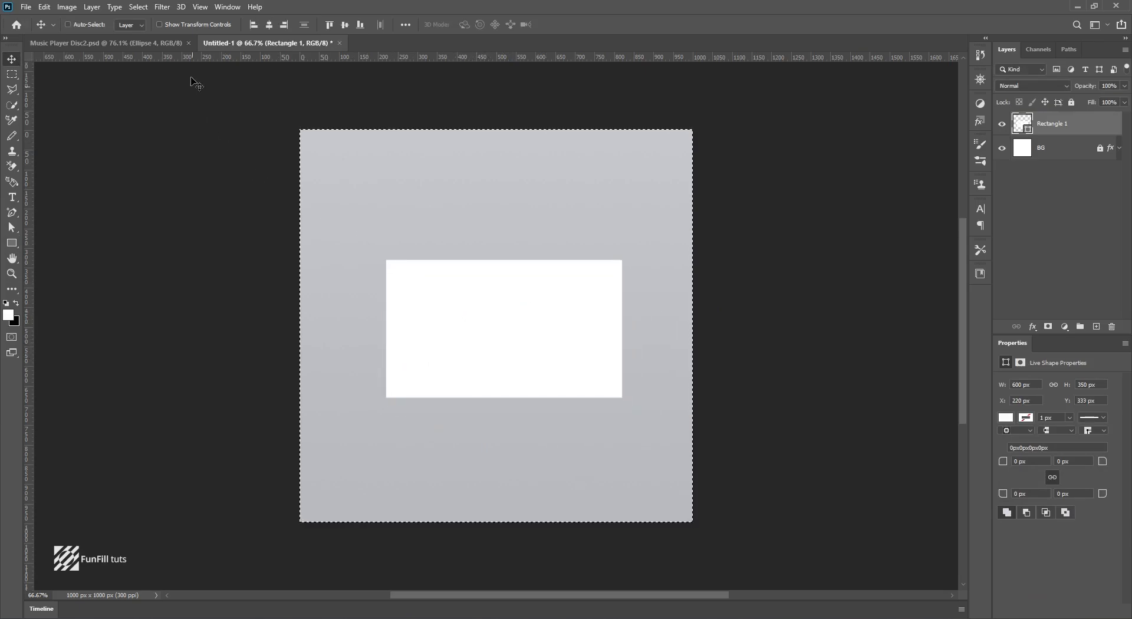
left_click(269, 25)
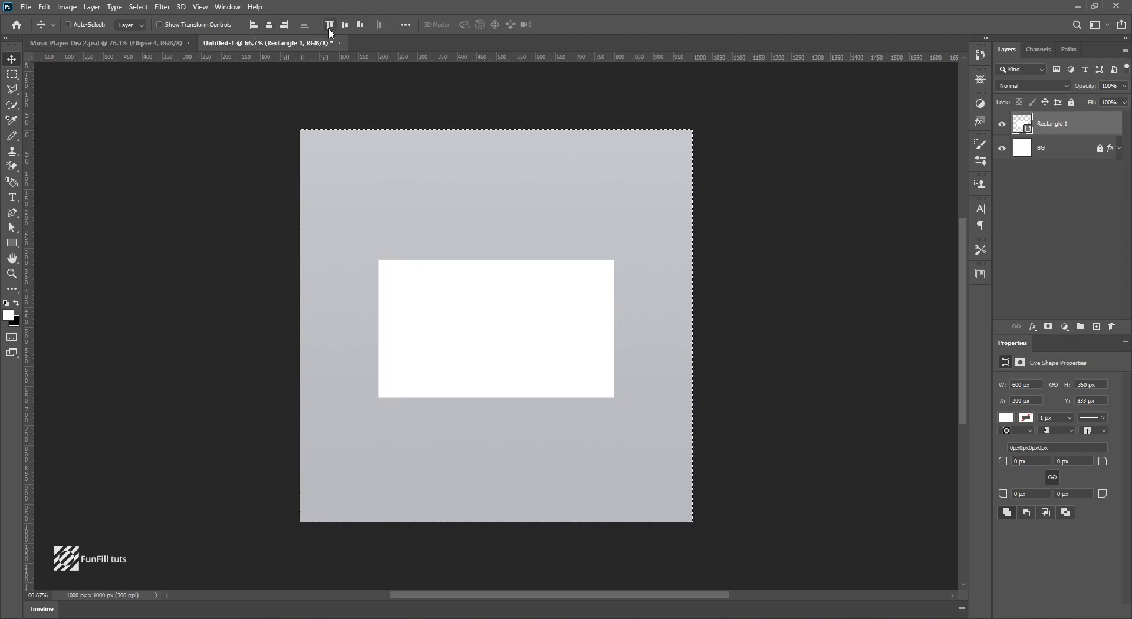
left_click(345, 26)
key("ctrl+d")
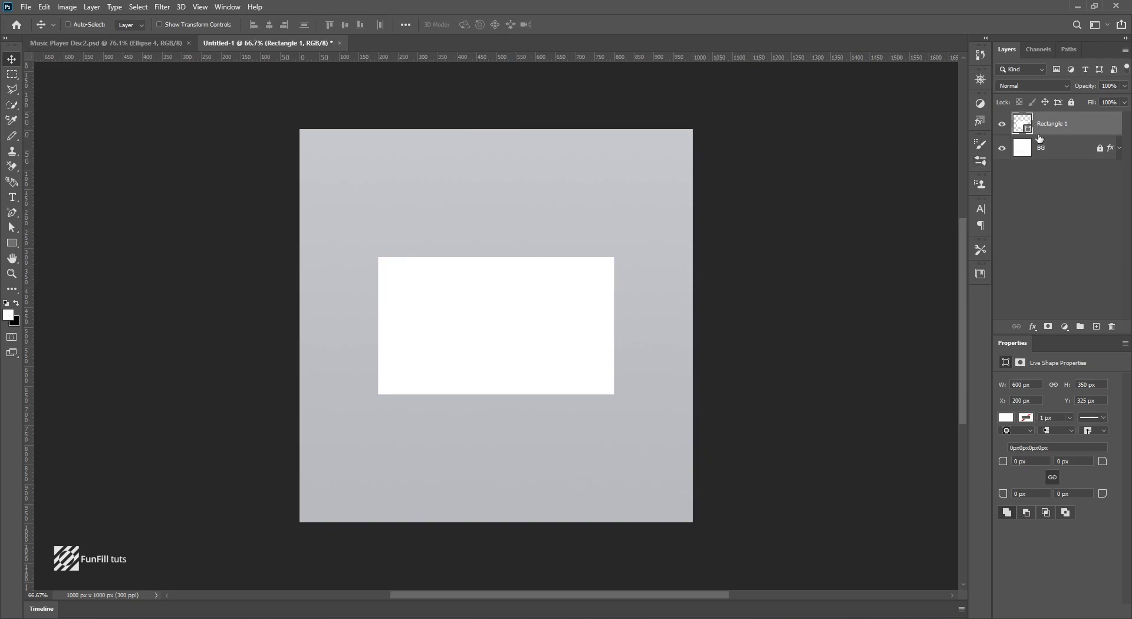
Rename the rectangle's layer to Back Rec.
double_click(1054, 125)
type("Back Rec")
key("Return")
Duplicate the Back Rec layer in the same document and name the copy Front Rec.
right_click(1081, 121)
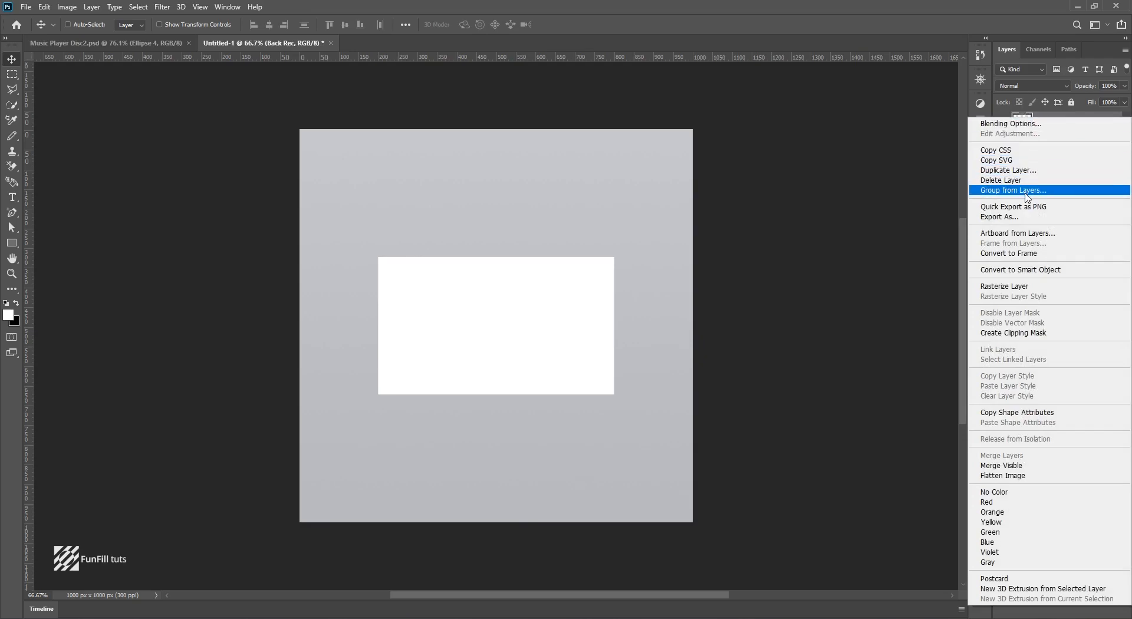
left_click(1008, 170)
left_click(677, 222)
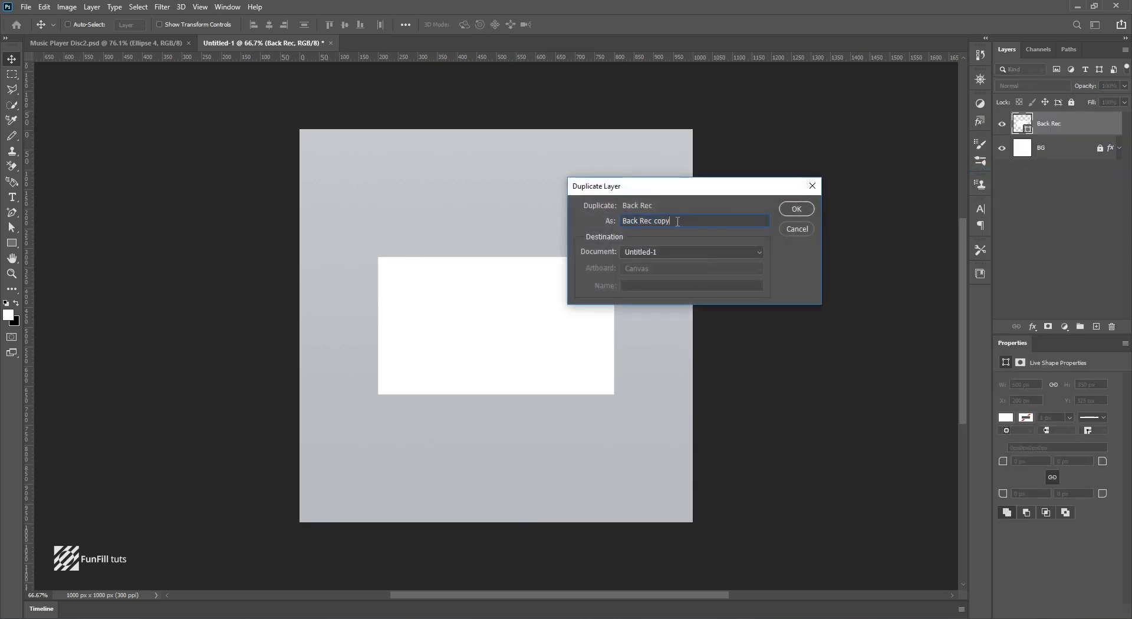
left_click_drag(677, 222, 622, 221)
type("Front Rec")
left_click(796, 210)
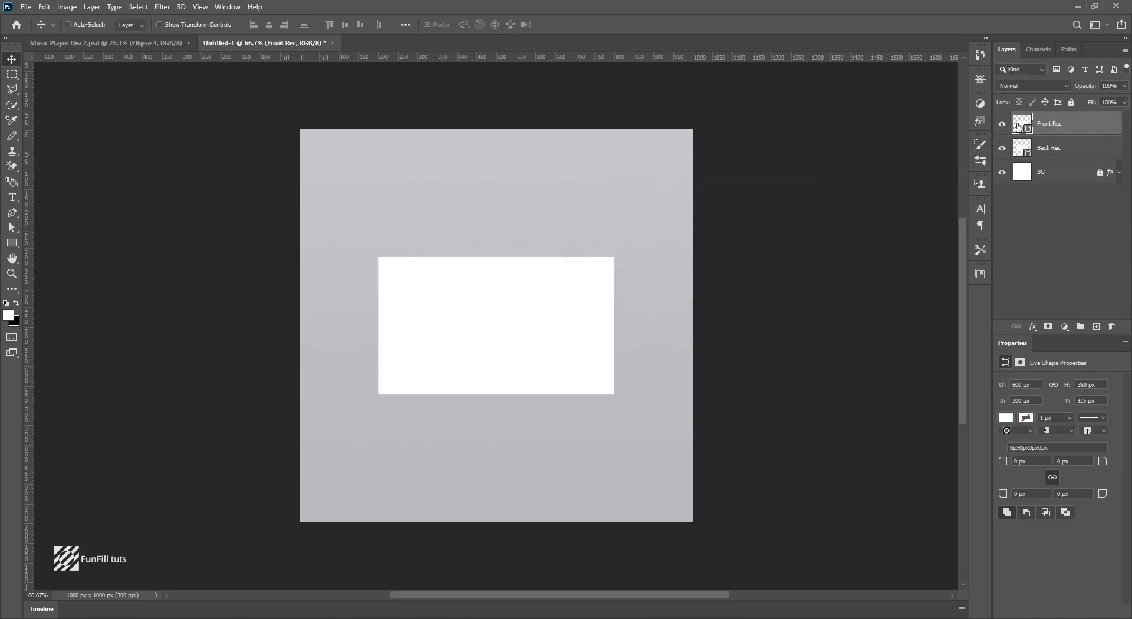
Change the Front Rec shape's fill colour to mid grey #7a7a7a.
double_click(1020, 126)
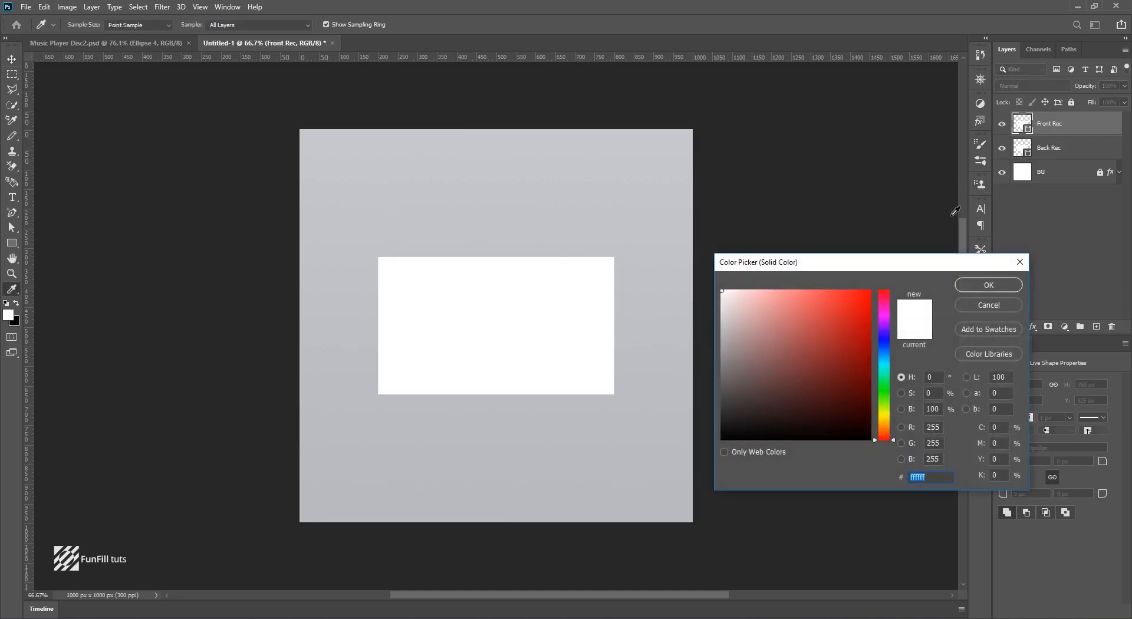
left_click_drag(909, 267, 898, 224)
left_click_drag(724, 273, 673, 324)
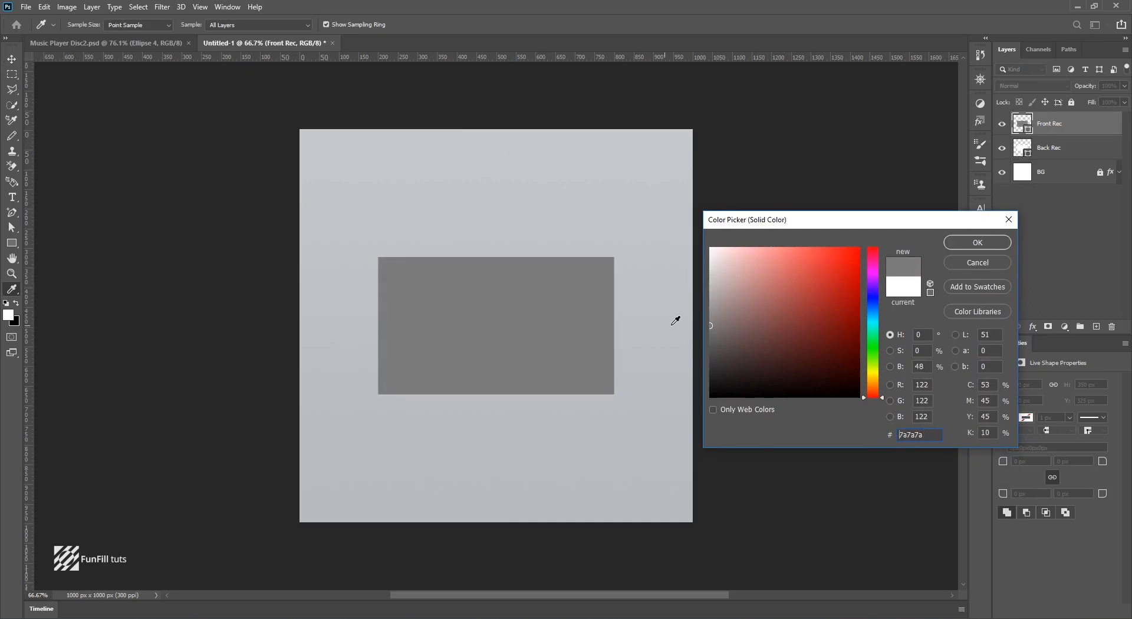
left_click(978, 244)
Shorten the Front Rec shape from its upper edge to a height of about 279 px.
scroll(488, 319, "up", 1)
scroll(487, 319, "up", 3)
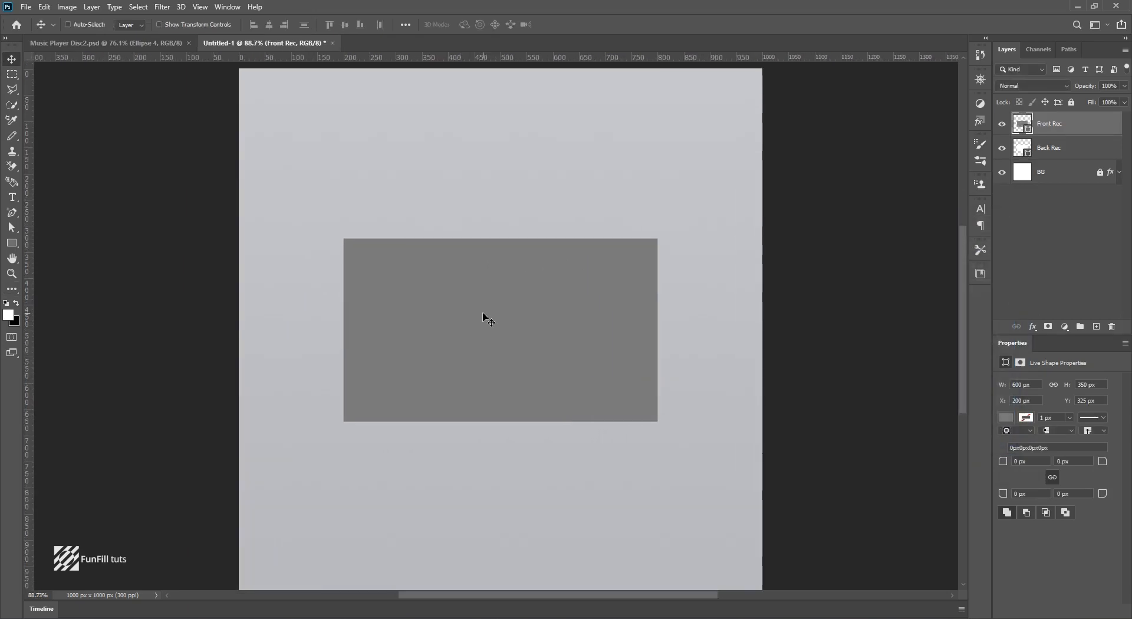
key("ctrl+t")
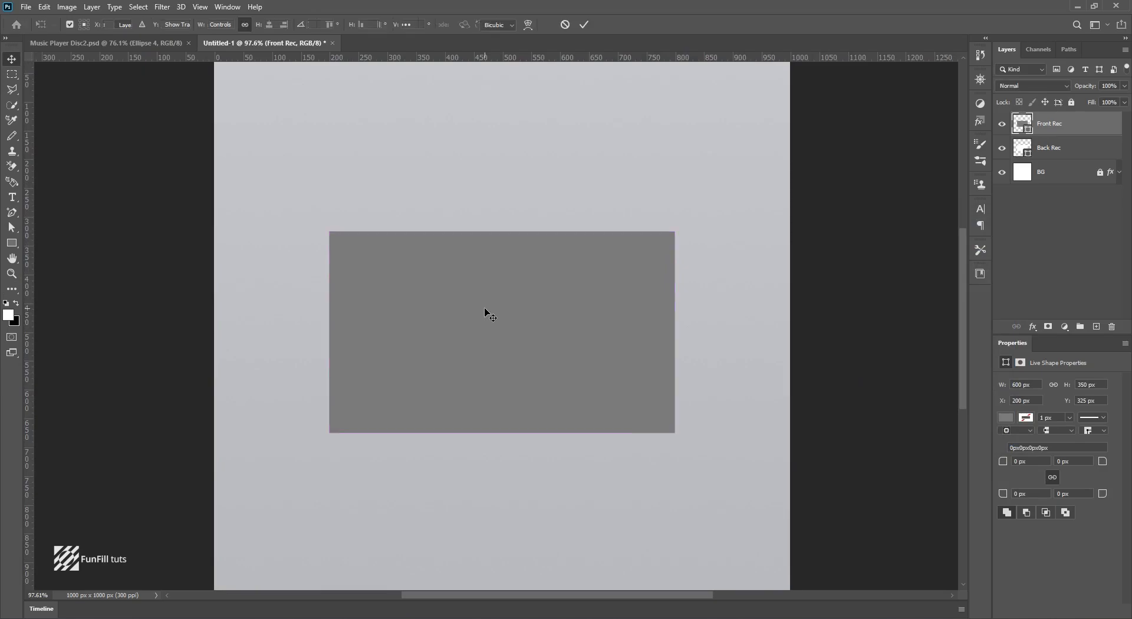
left_click_drag(502, 233, 503, 277)
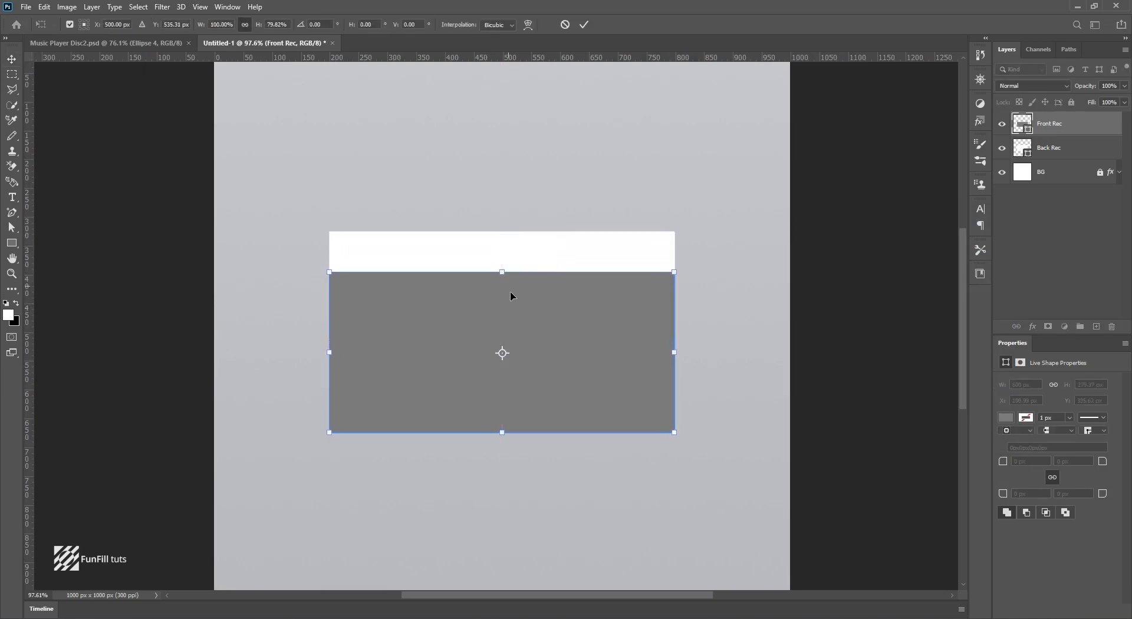
key("Return")
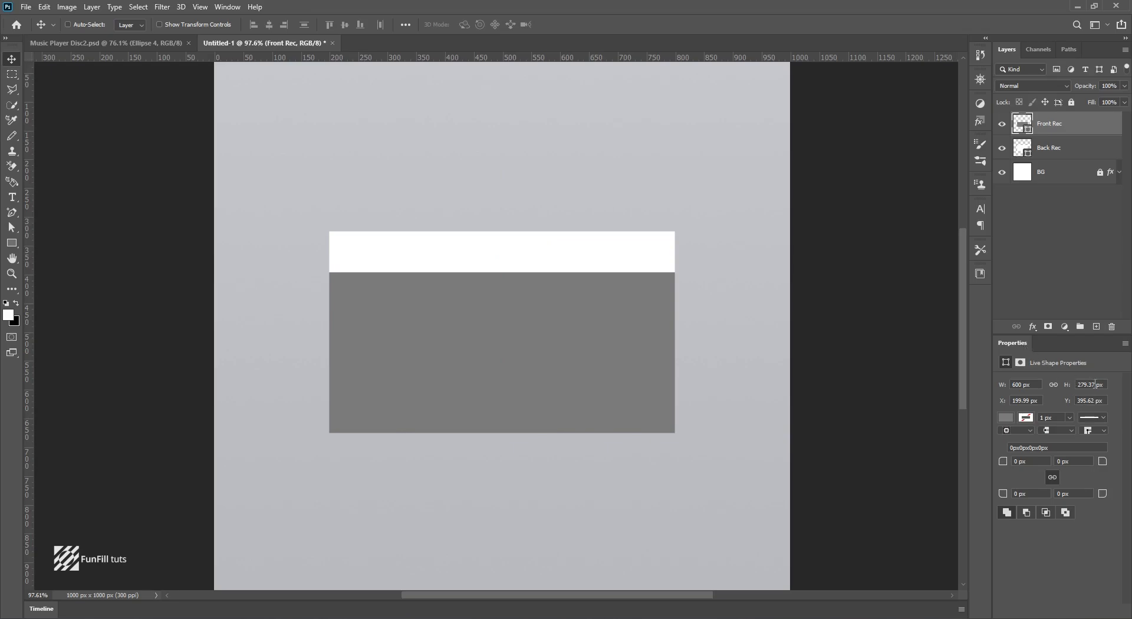
Set the Front Rec shape's height to 275 px and move it down to cover the lower edge of Back Rec.
left_click_drag(1107, 384, 1075, 385)
type("275")
key("Return")
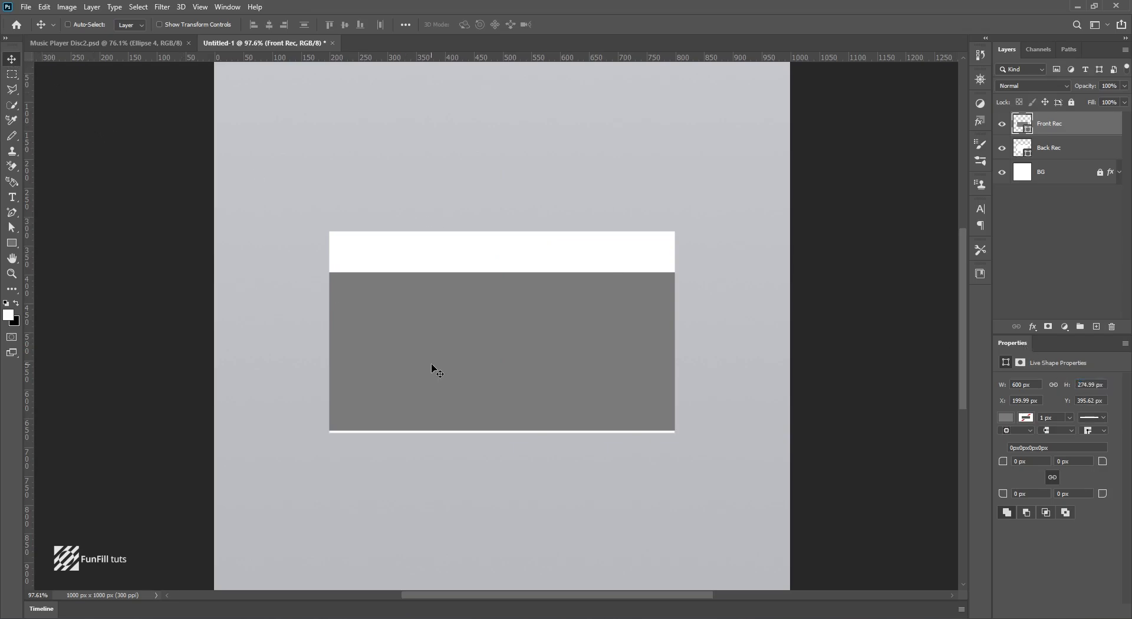
left_click_drag(433, 362, 433, 366)
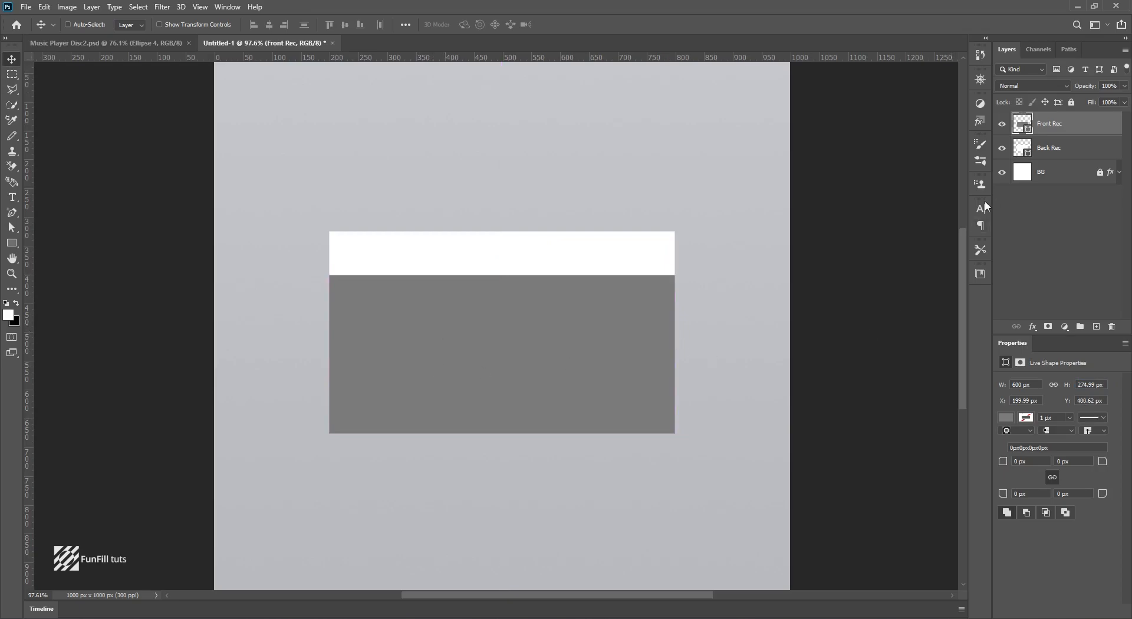
Round all four corners of the Back Rec shape with a linked radius of 45 px.
left_click(1070, 152)
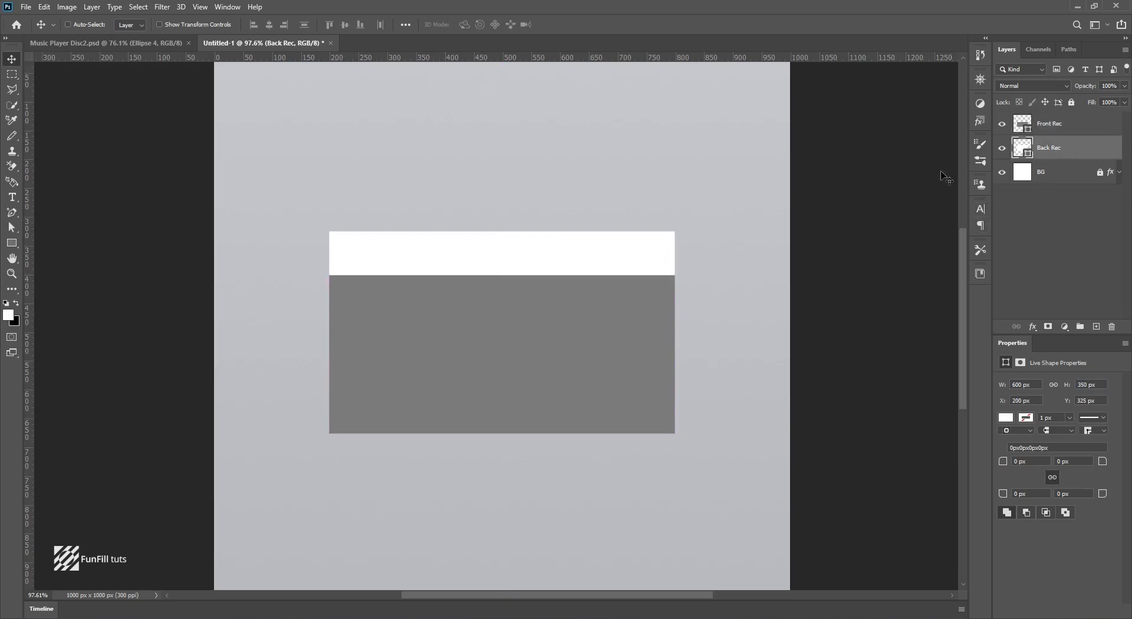
left_click(12, 230)
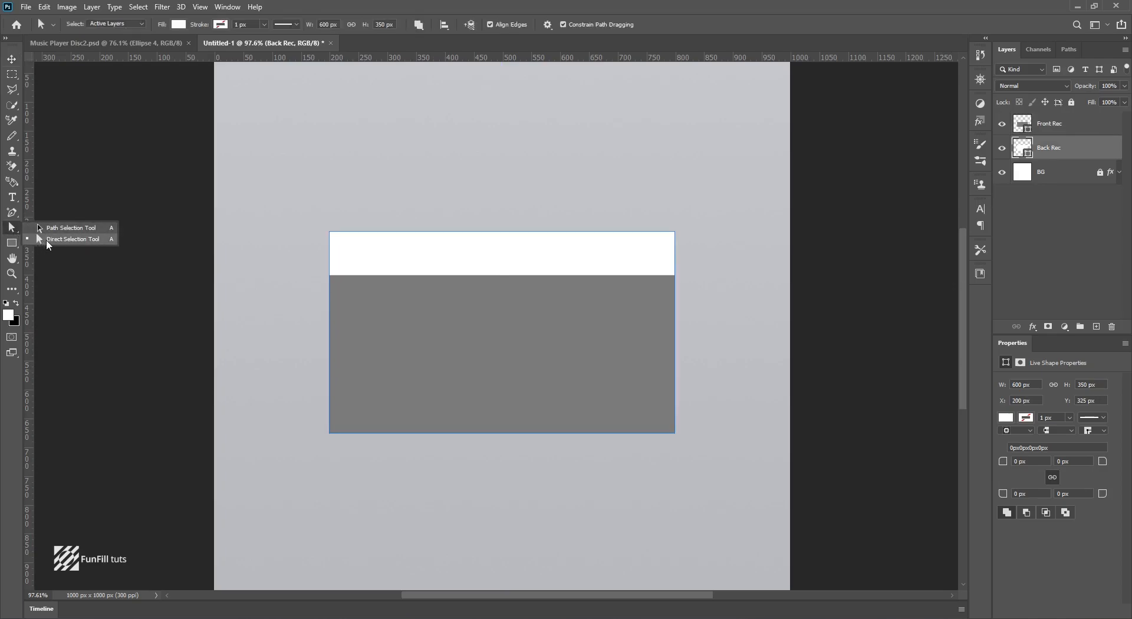
left_click(53, 241)
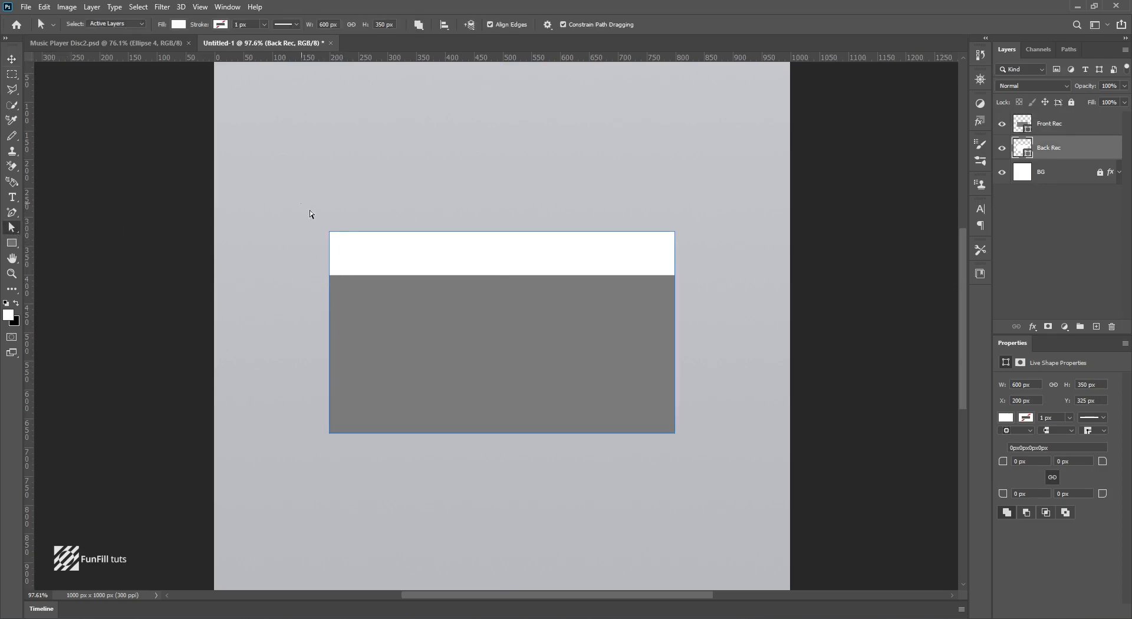
left_click_drag(301, 204, 705, 256)
left_click_drag(295, 477, 702, 418)
left_click_drag(1027, 462, 1006, 464)
type("45")
key("Return")
left_click(1053, 477)
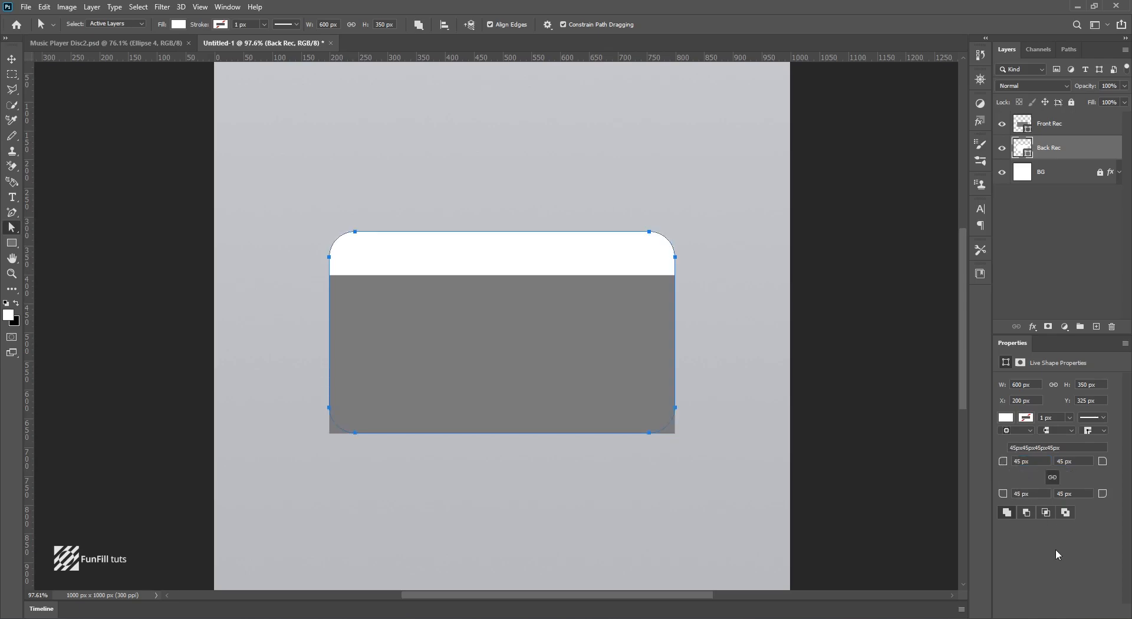
left_click(1002, 124)
left_click(1002, 123)
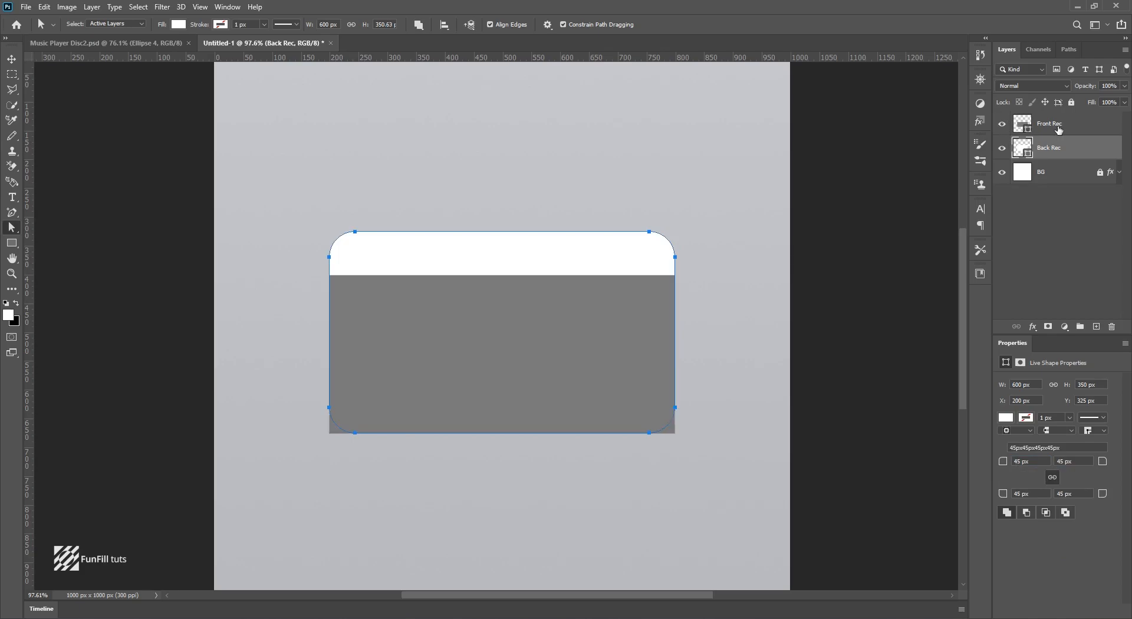
Round all four corners of the Front Rec shape to 45 px and unlink its corner radii.
left_click(1089, 129)
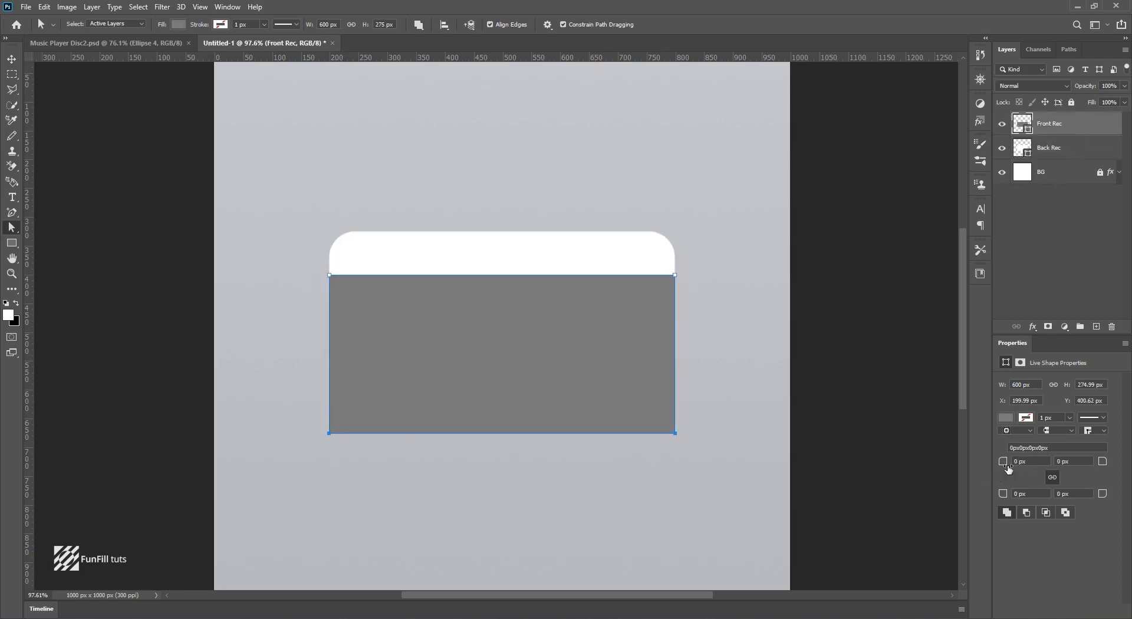
left_click_drag(1025, 464, 1001, 473)
type("45")
key("Return")
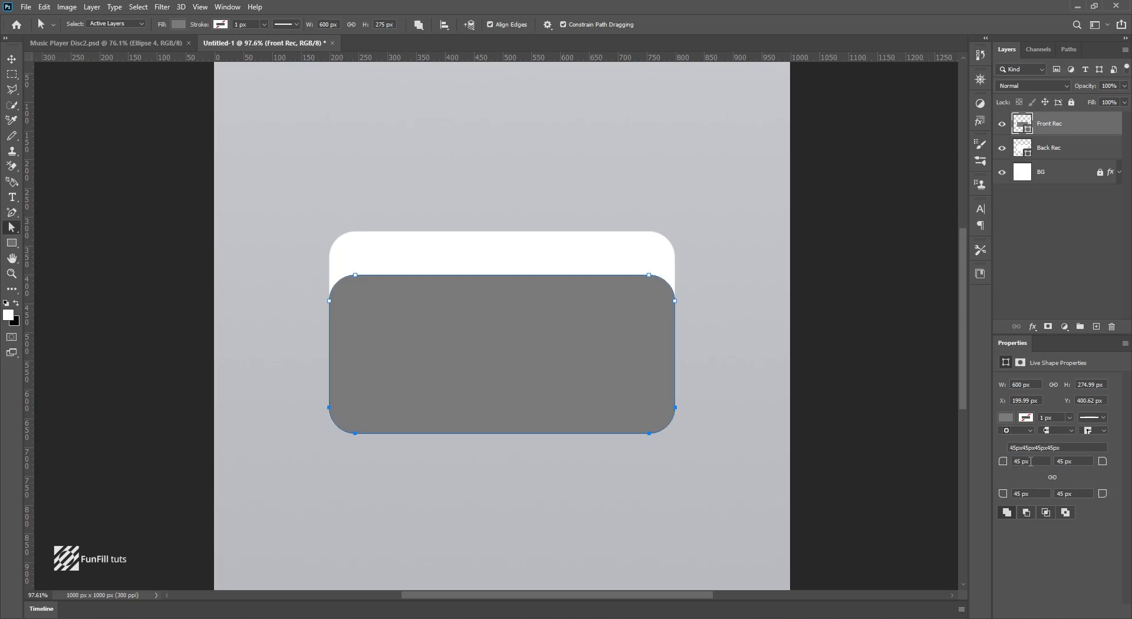
Set the radii of the Front Rec shape's two upper corners to 0 px.
left_click_drag(1031, 461, 1002, 469)
type("0")
key("Return")
left_click_drag(1077, 461, 1056, 463)
type("0")
left_click(13, 61)
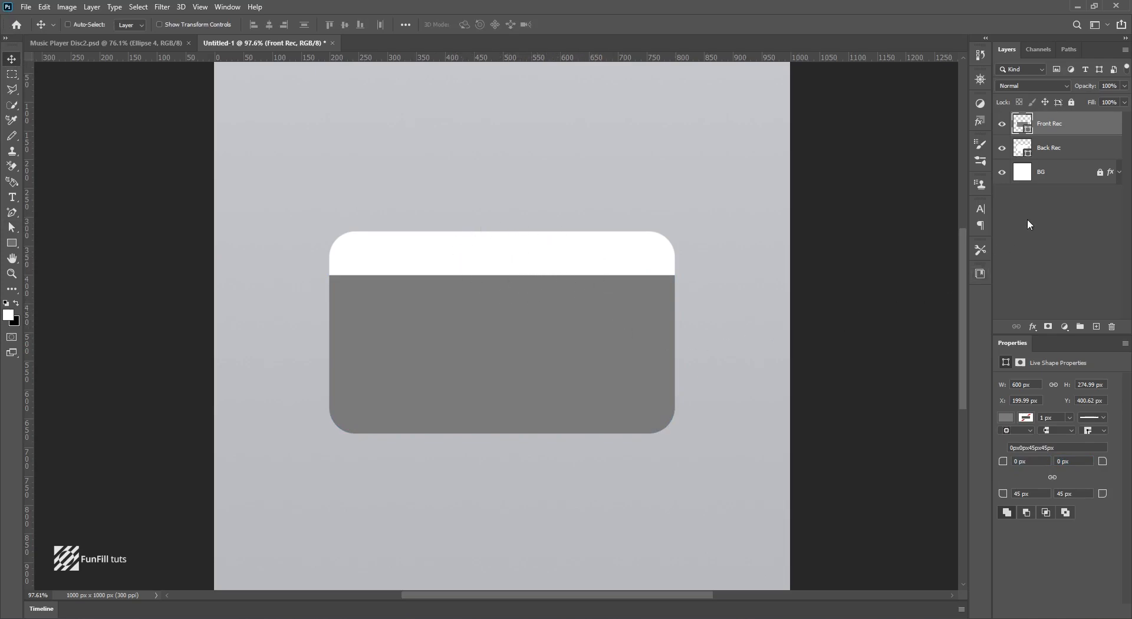
Float the Styles presets beside the canvas and apply the saved light gradient style to the Front Rec layer.
left_click(979, 121)
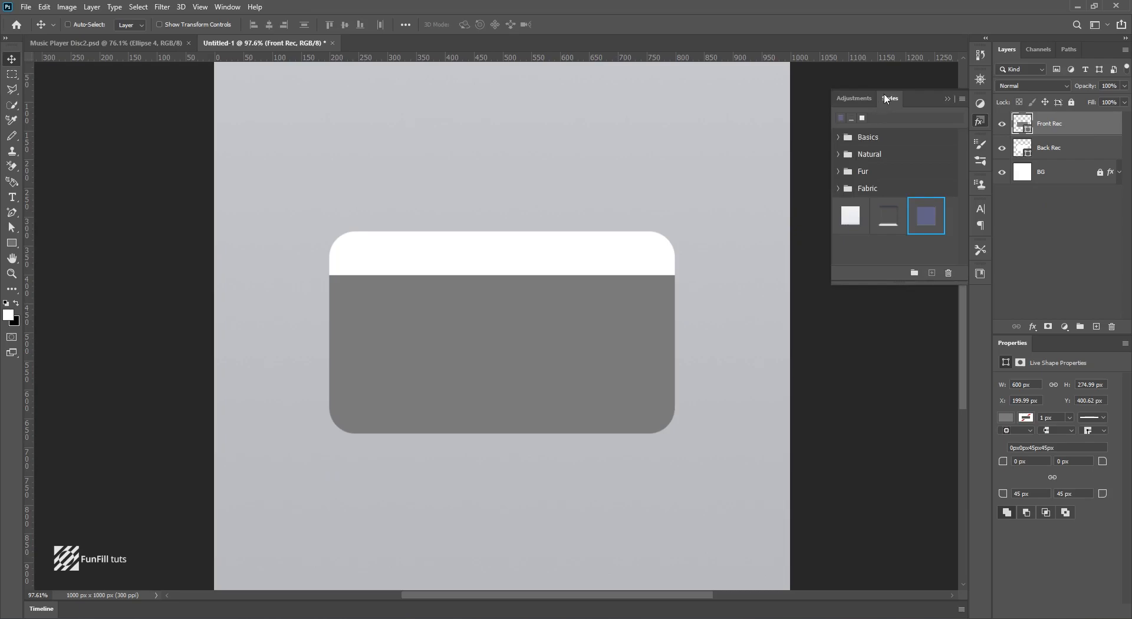
left_click_drag(887, 99, 777, 158)
left_click(946, 99)
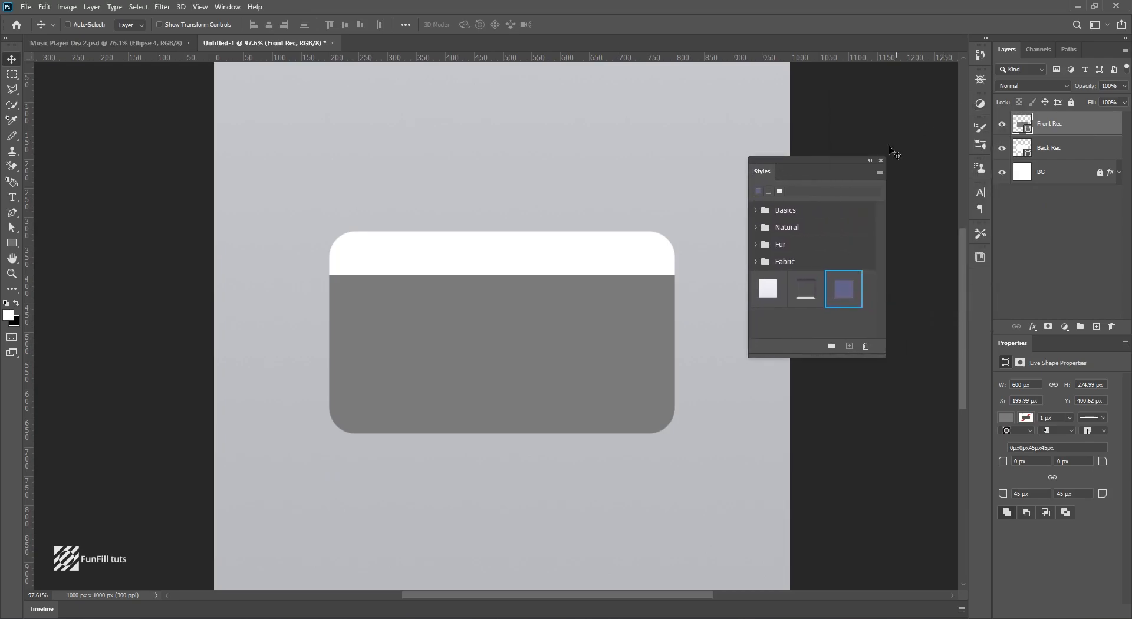
left_click(763, 286)
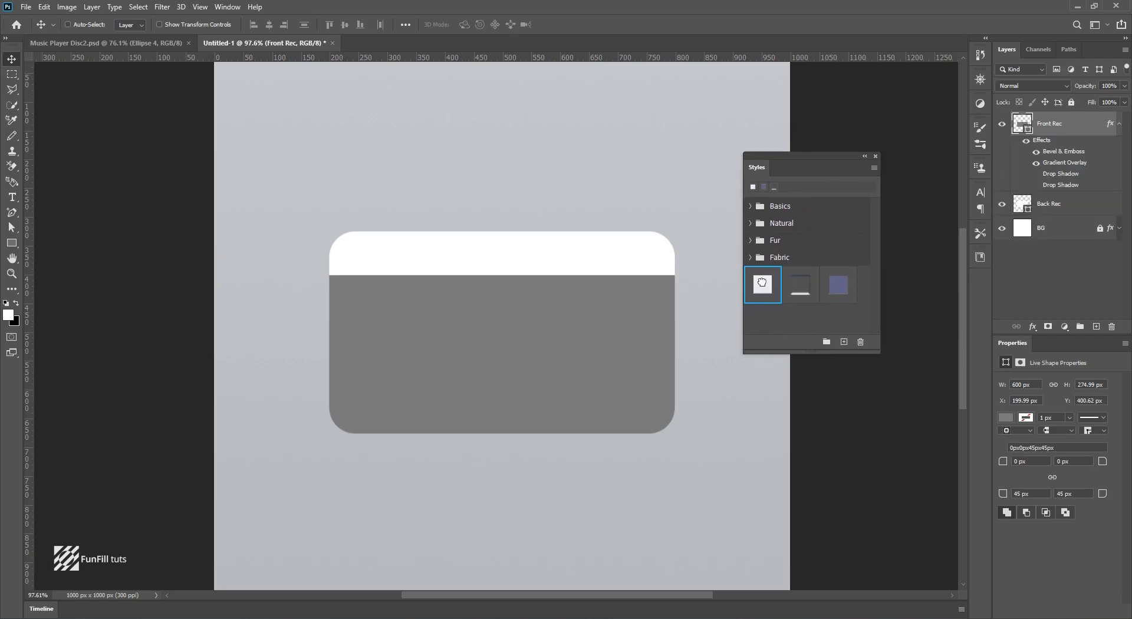
Review the Front Rec layer's Bevel & Emboss settings, including structure, highlight colour and shadow colour.
double_click(1098, 127)
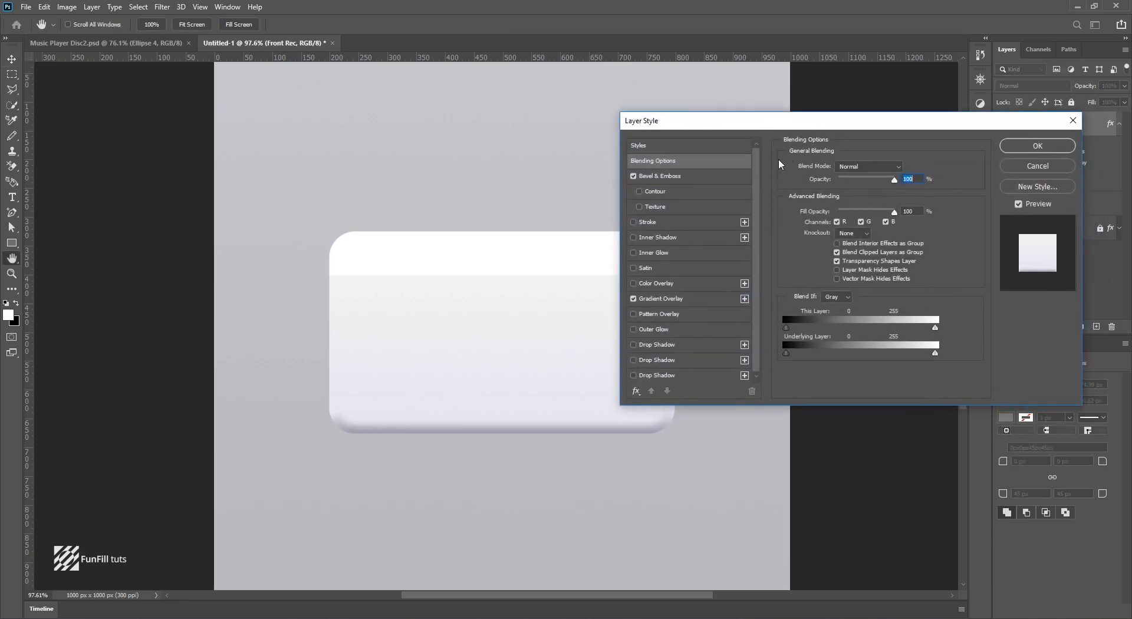
left_click(672, 176)
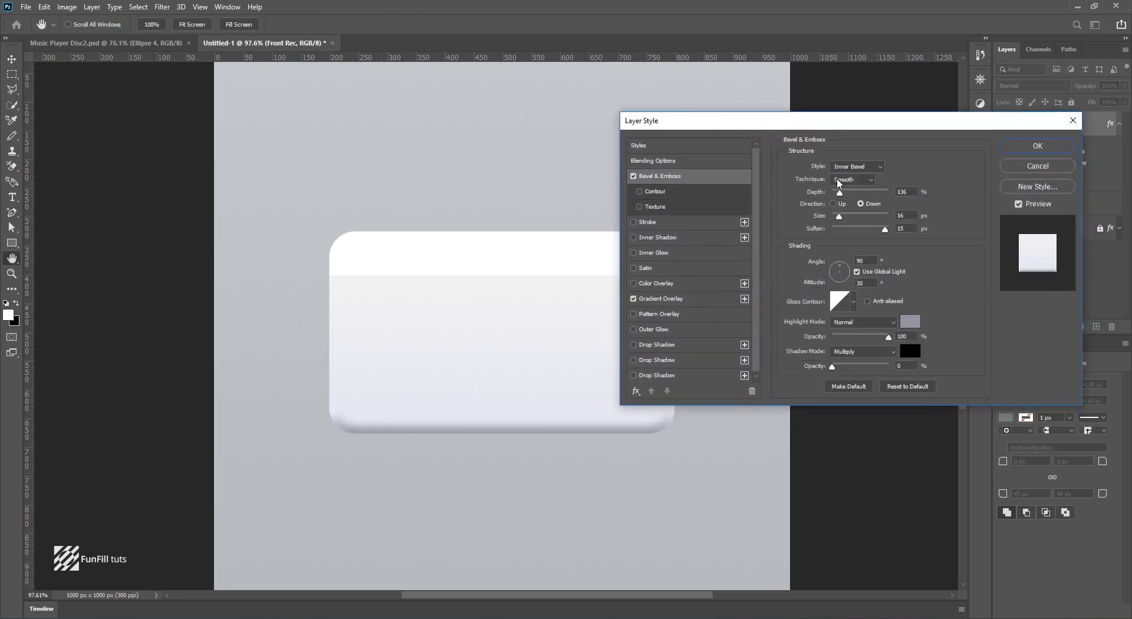
left_click(866, 171)
left_click(853, 185)
left_click_drag(909, 191, 895, 190)
left_click_drag(903, 220, 892, 219)
left_click(901, 229)
left_click(917, 326)
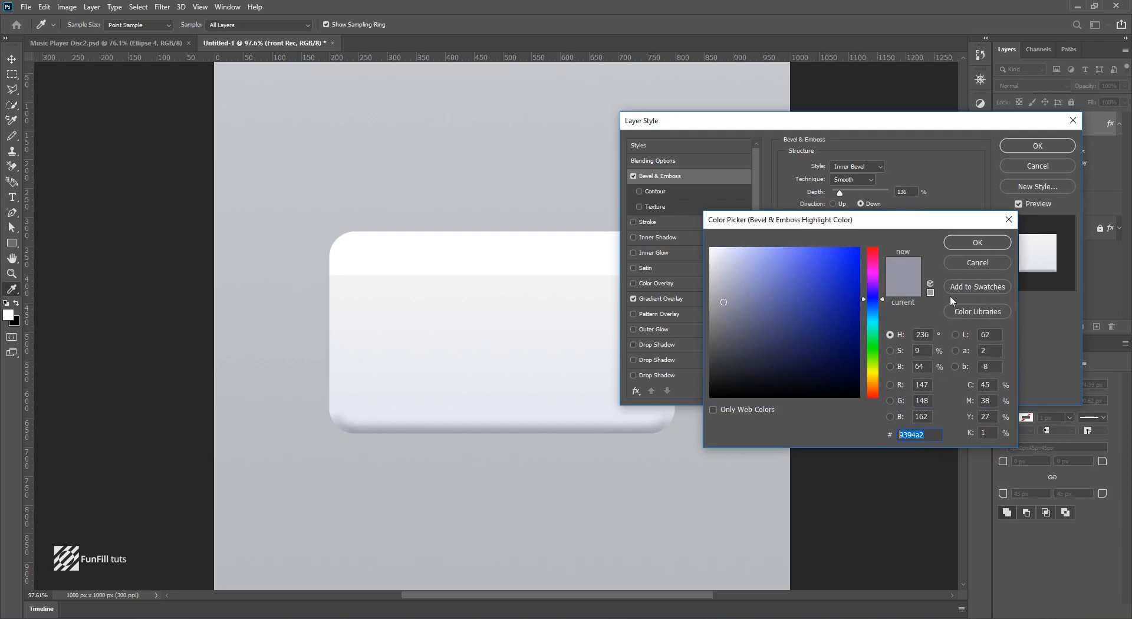
left_click(965, 248)
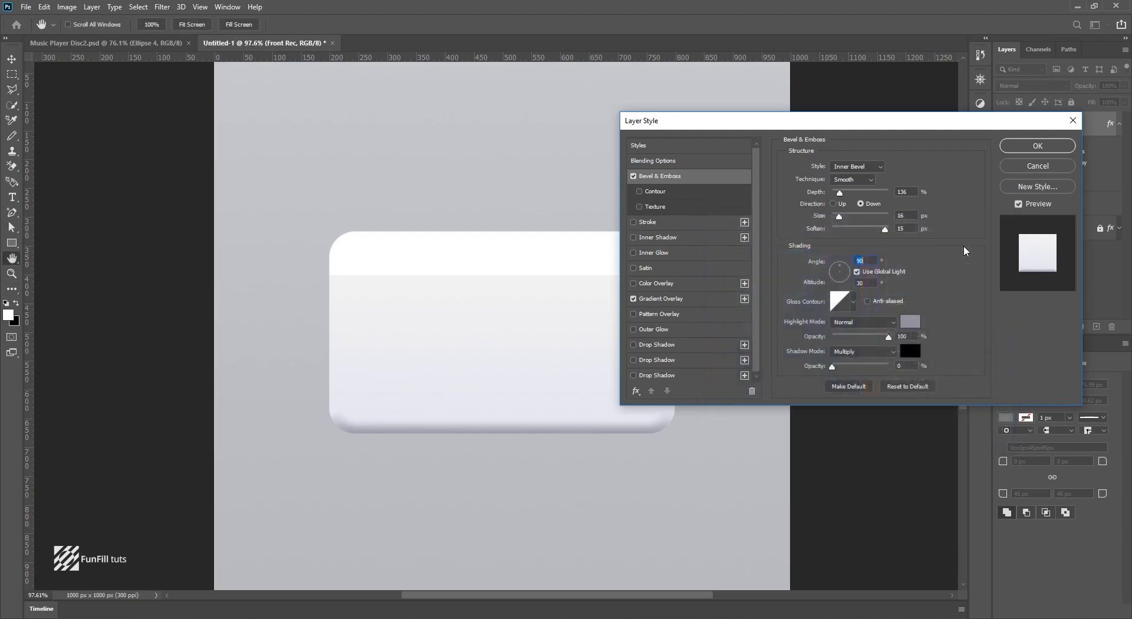
left_click(911, 350)
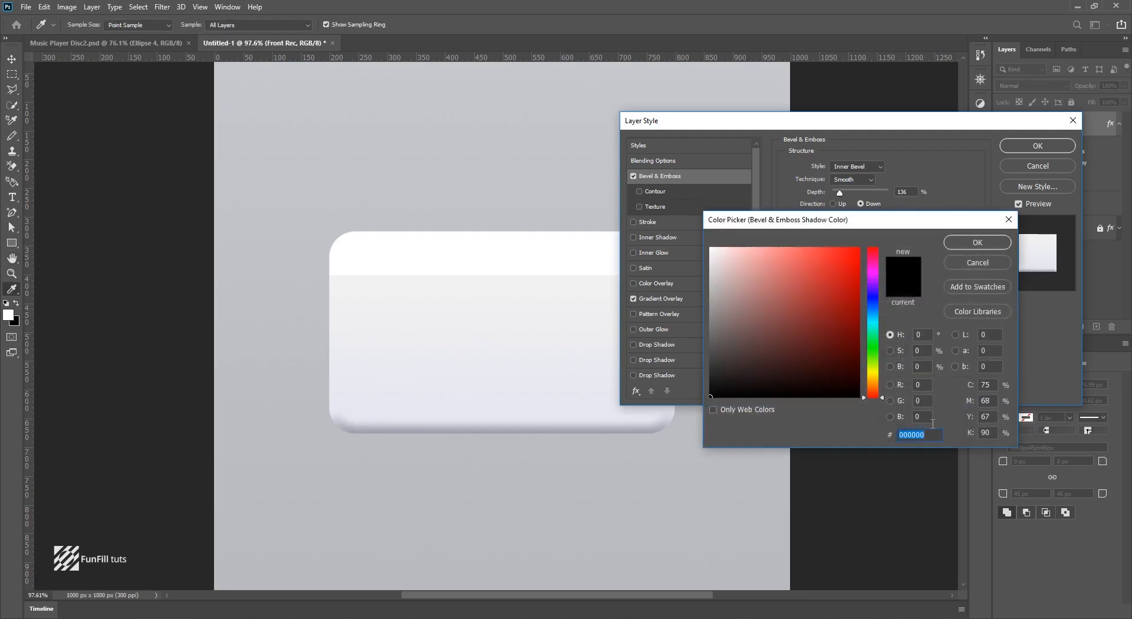
left_click(977, 242)
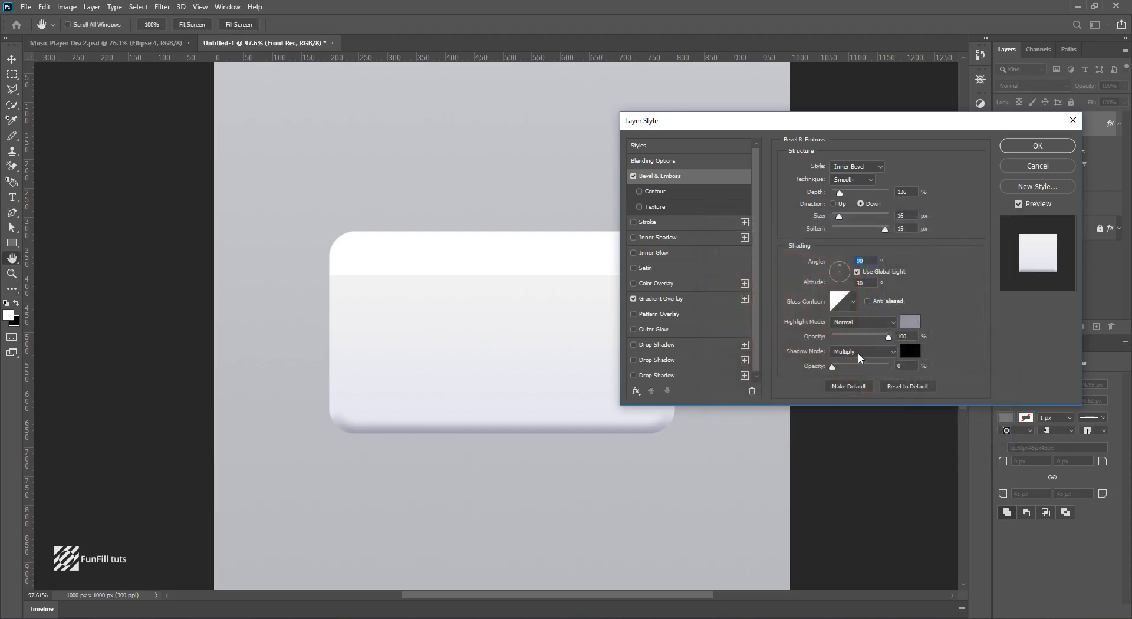
Review the Front Rec layer's Gradient Overlay settings, including both colour stops, style and scale, and close the layer style.
left_click(662, 299)
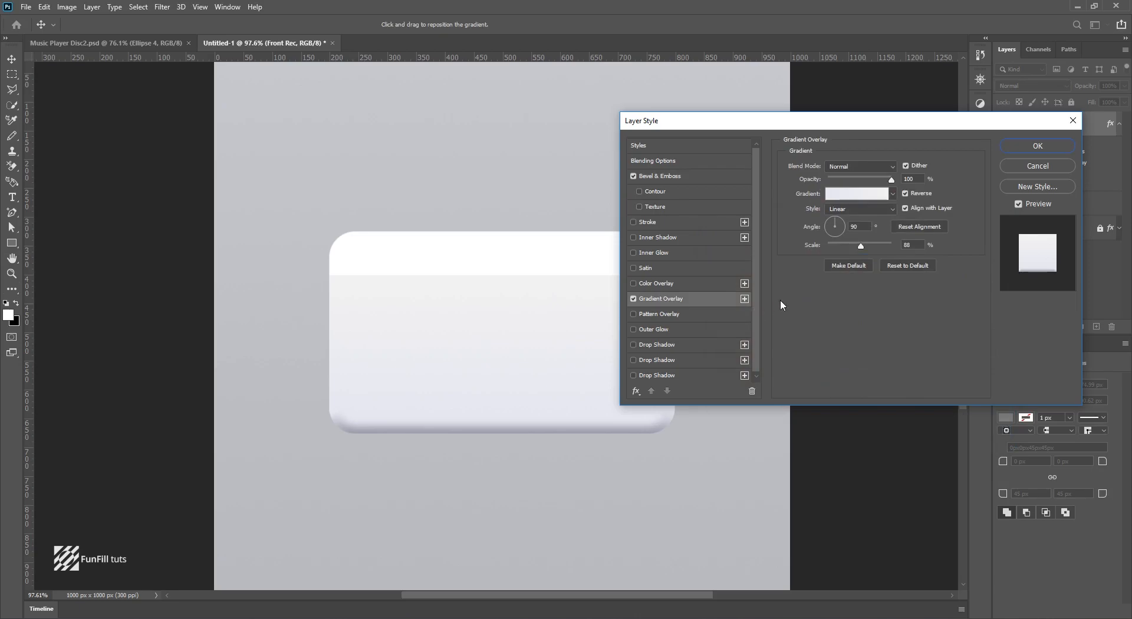
left_click(860, 194)
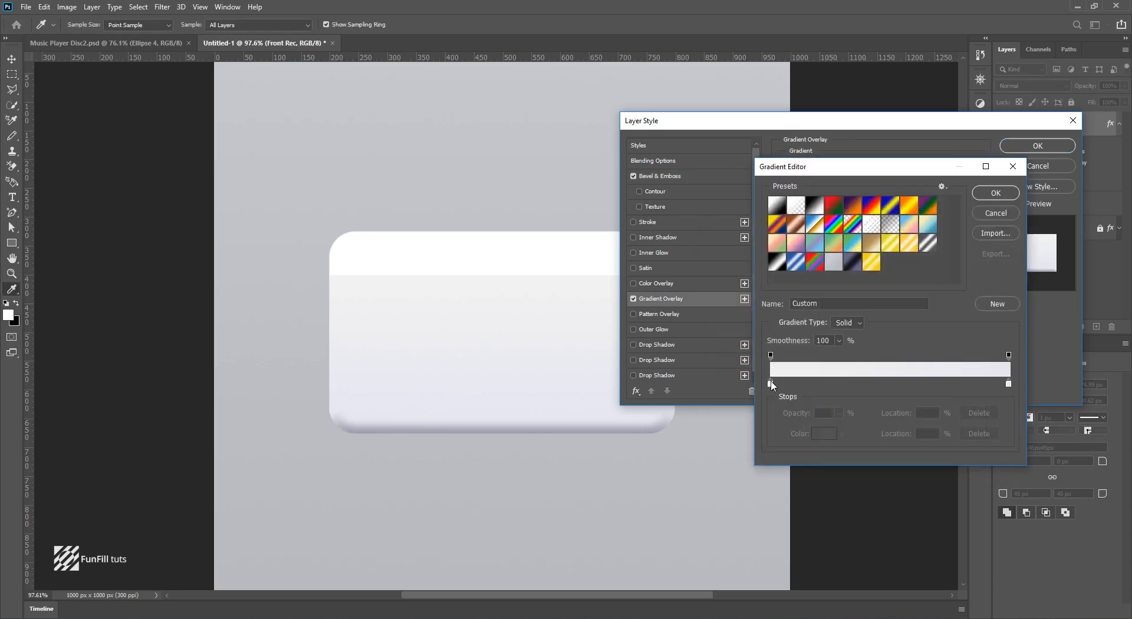
double_click(771, 384)
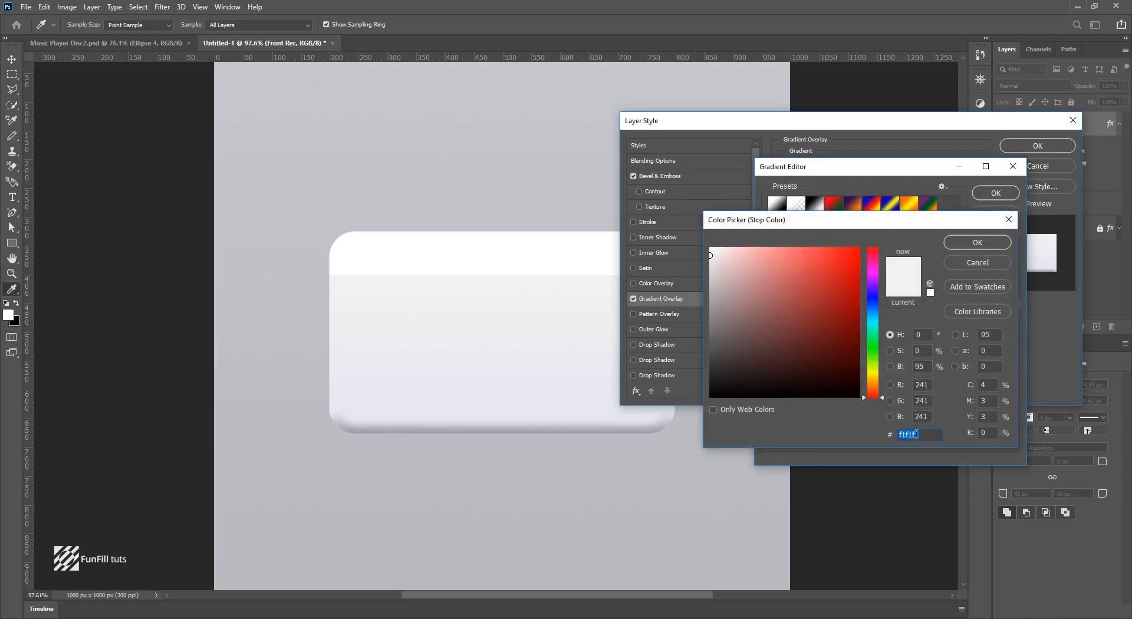
left_click(977, 243)
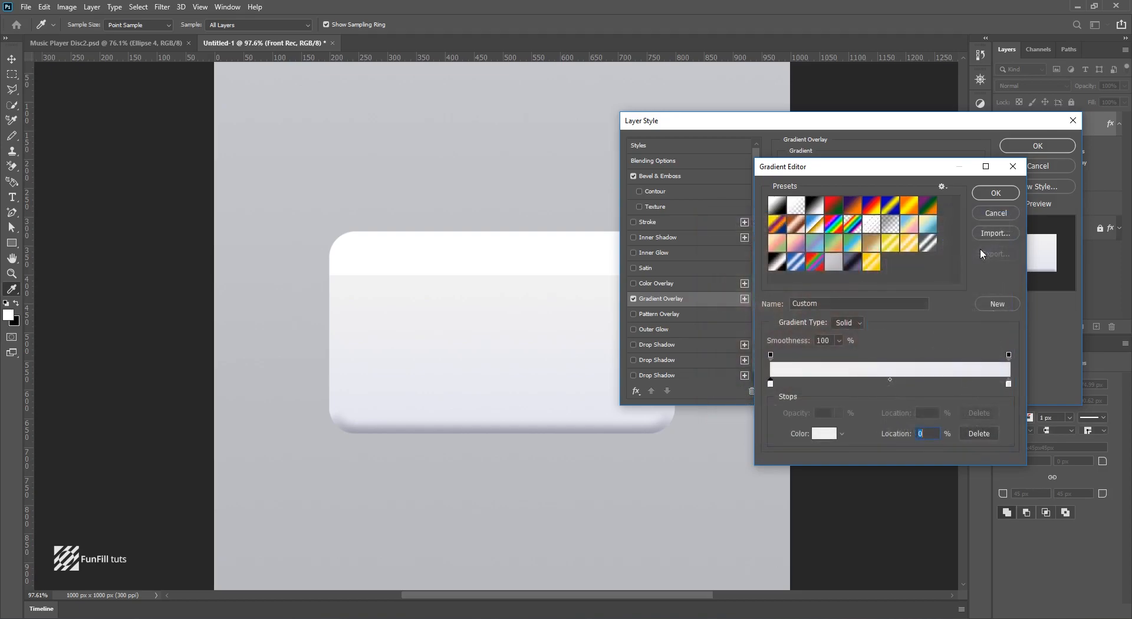
double_click(1008, 384)
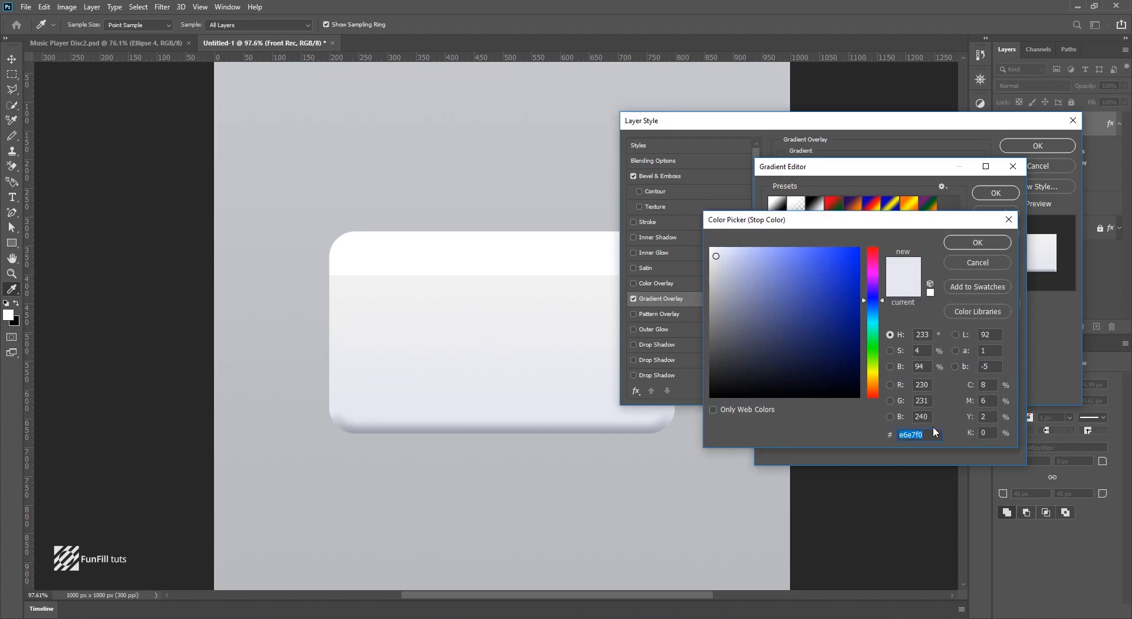
left_click(982, 244)
left_click(994, 194)
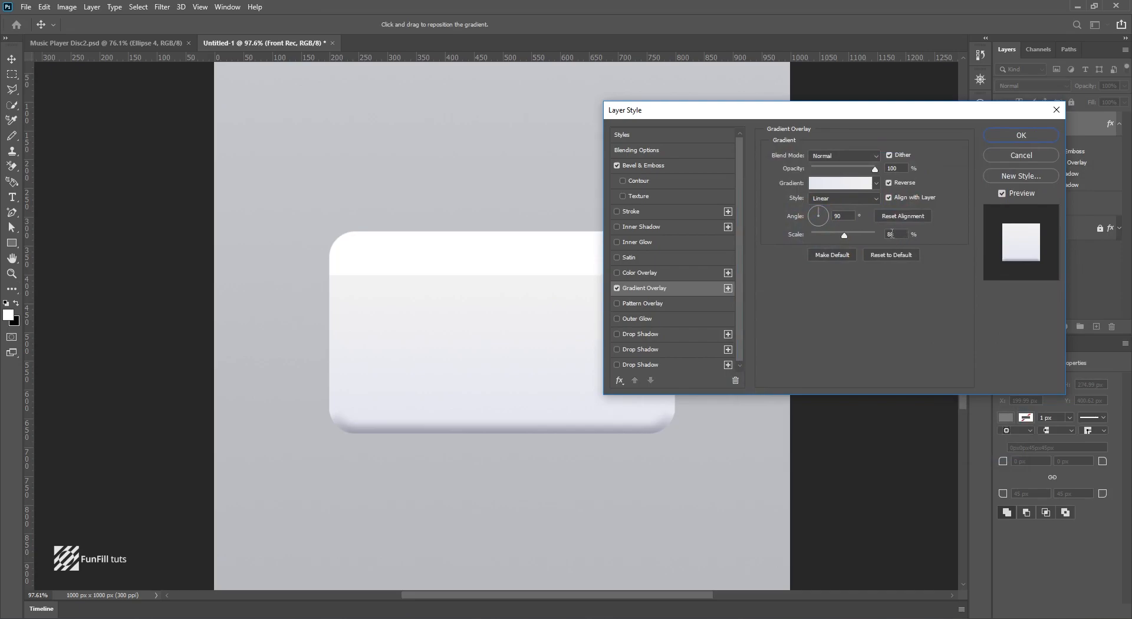
left_click_drag(892, 234, 886, 234)
left_click(876, 199)
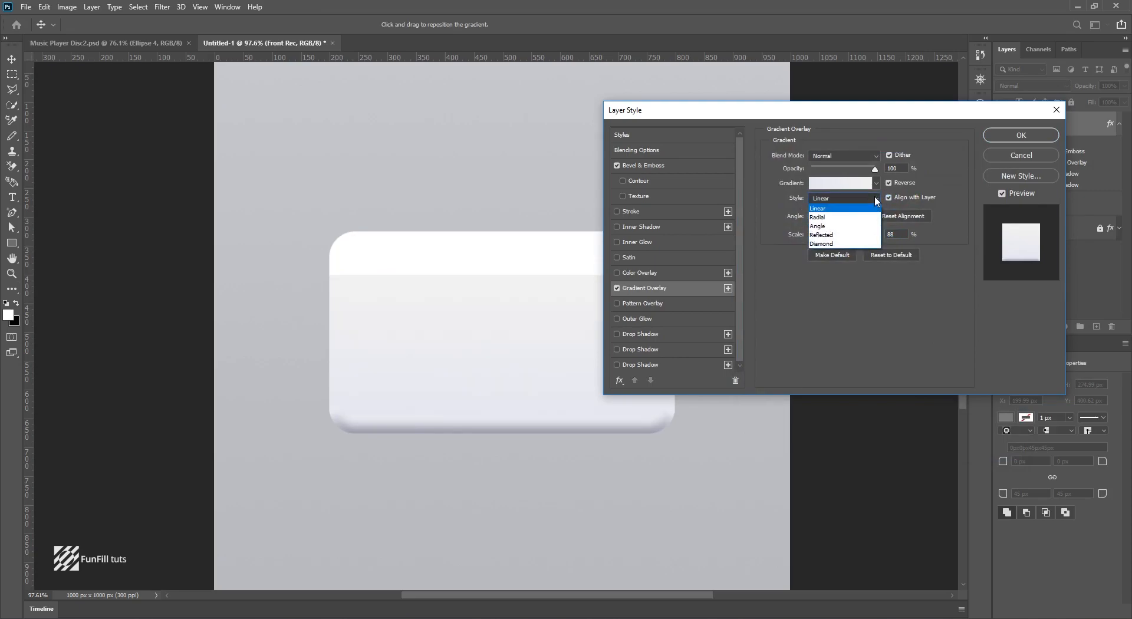
left_click(821, 208)
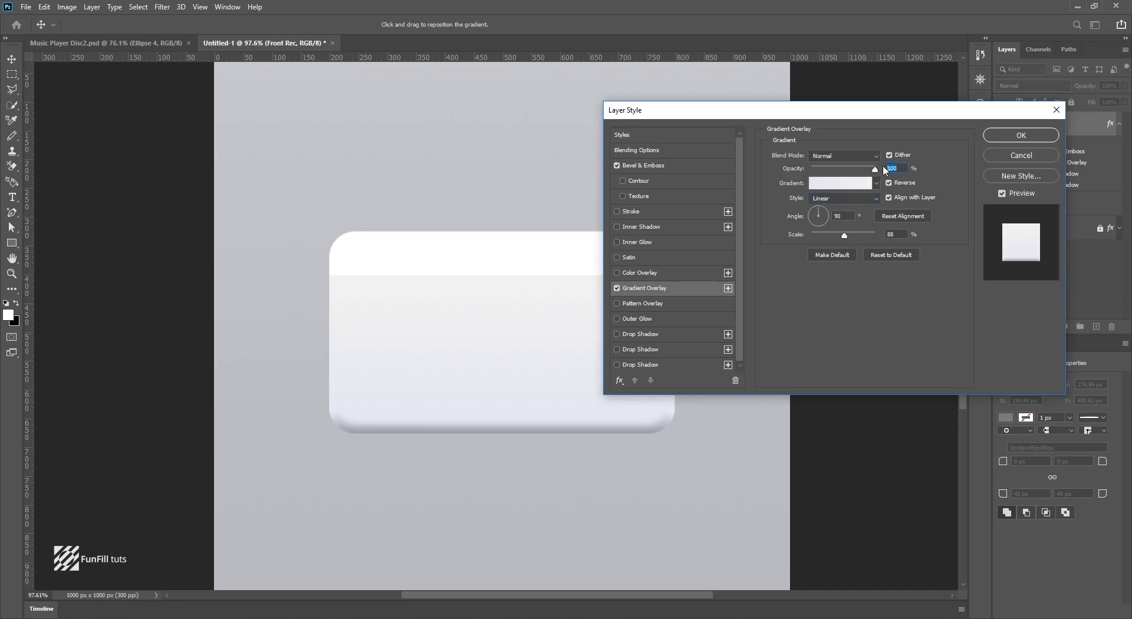
left_click(990, 142)
Collapse Front Rec's effects list and copy its layer style onto the Back Rec layer.
scroll(589, 262, "up", 1)
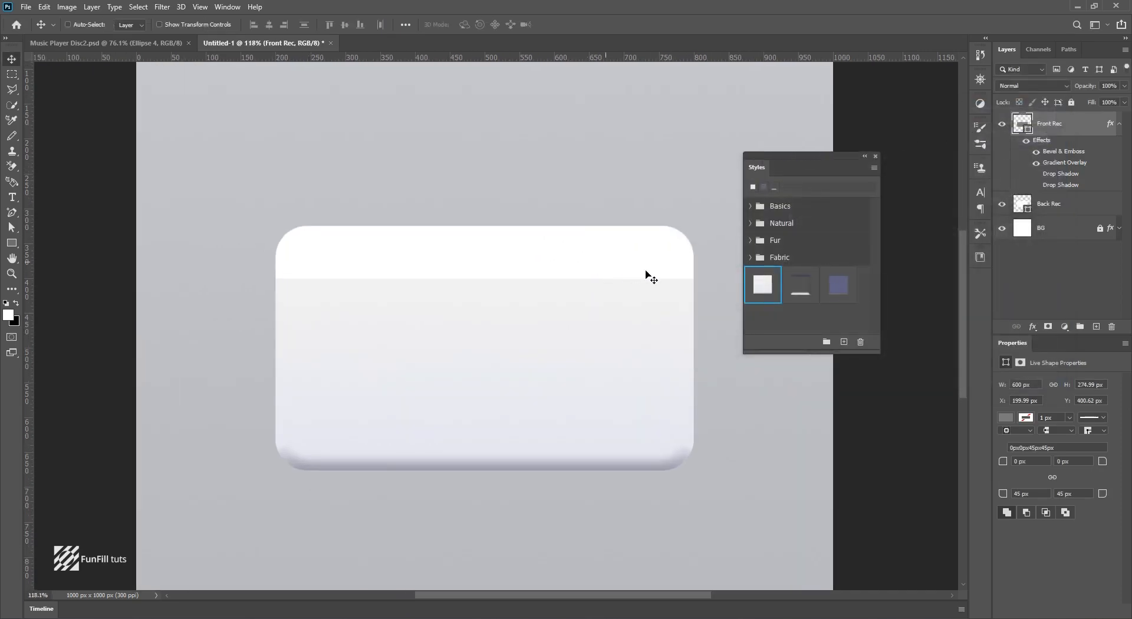
left_click(1118, 124)
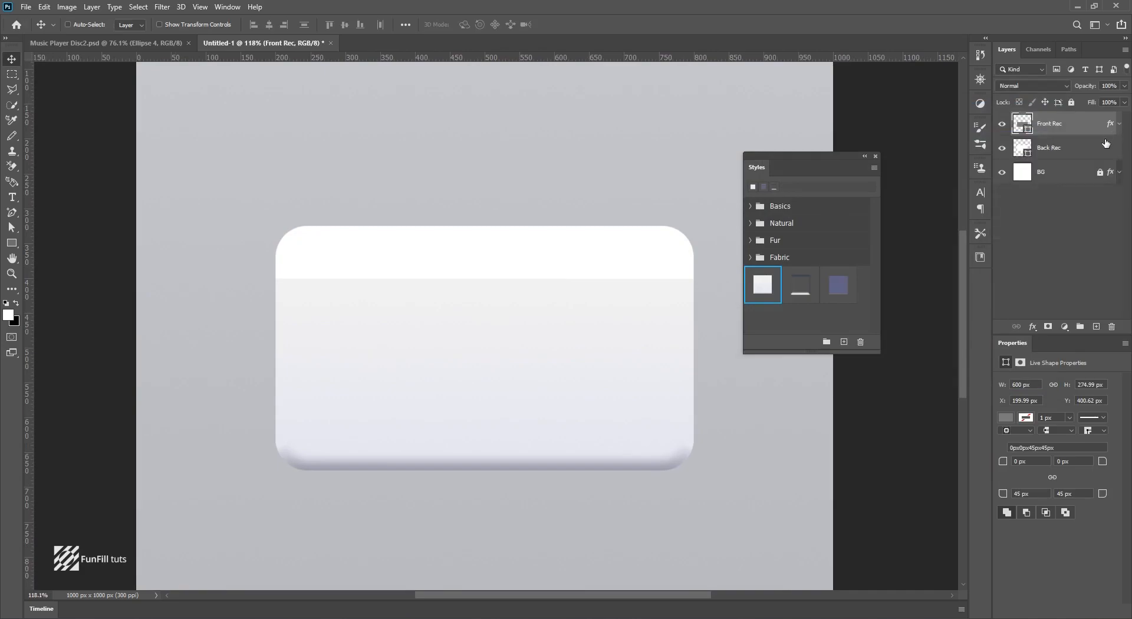
left_click(1100, 150)
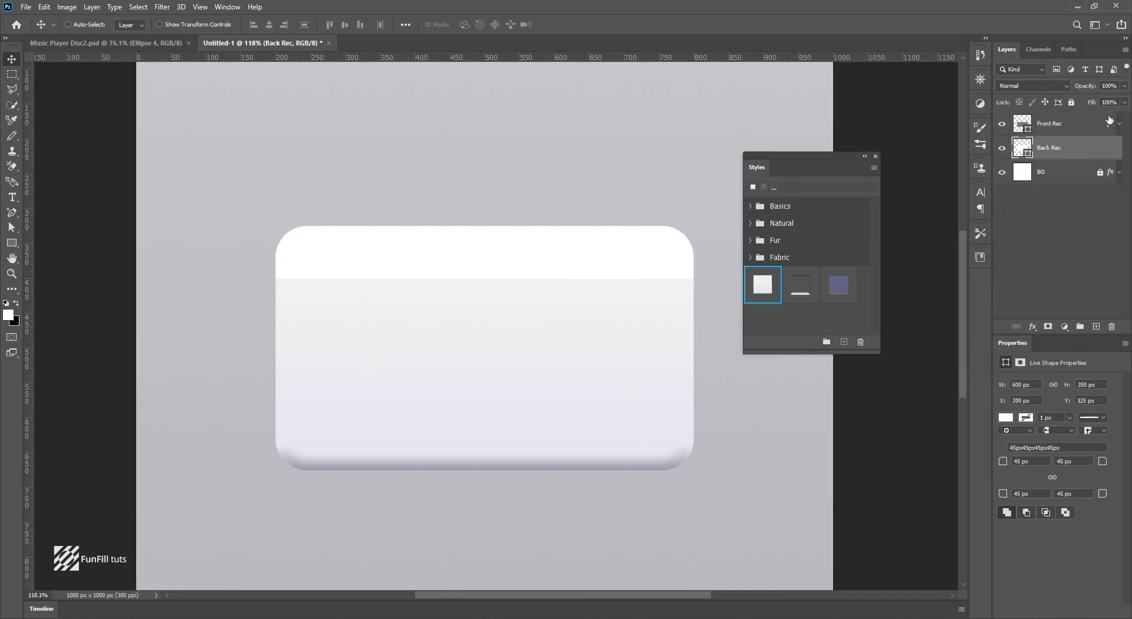
right_click(1100, 127)
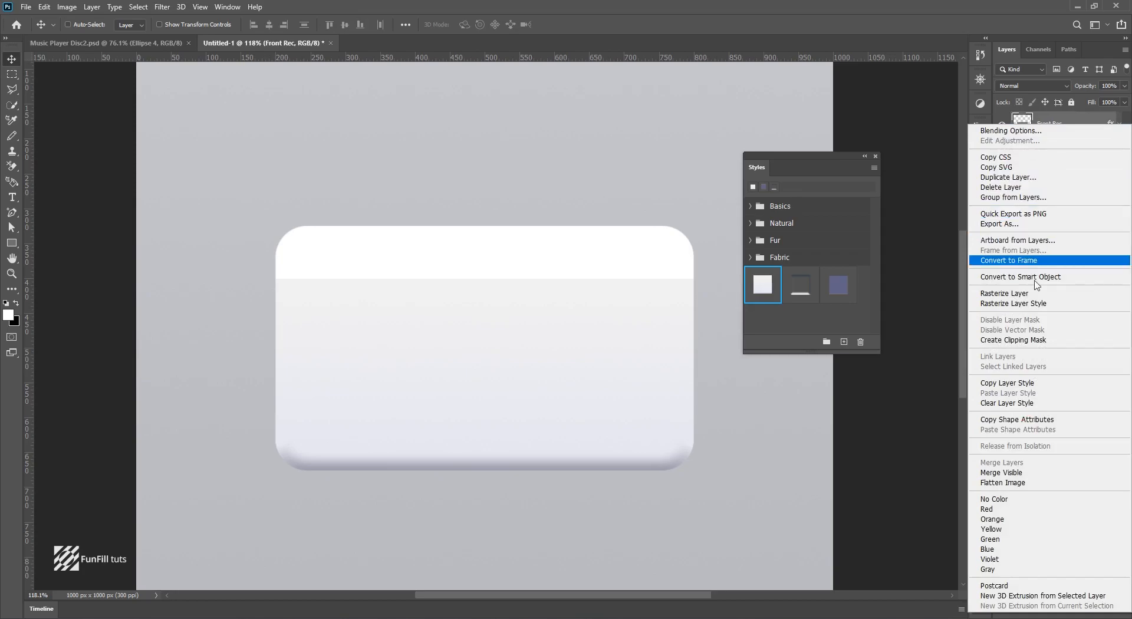
left_click(1010, 385)
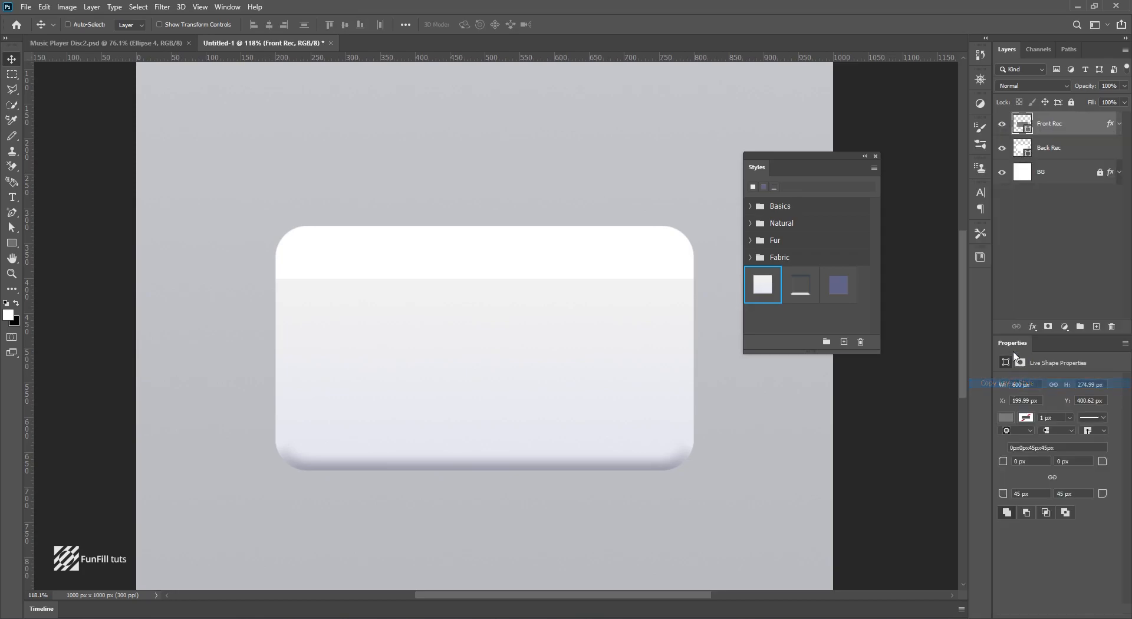
right_click(1074, 147)
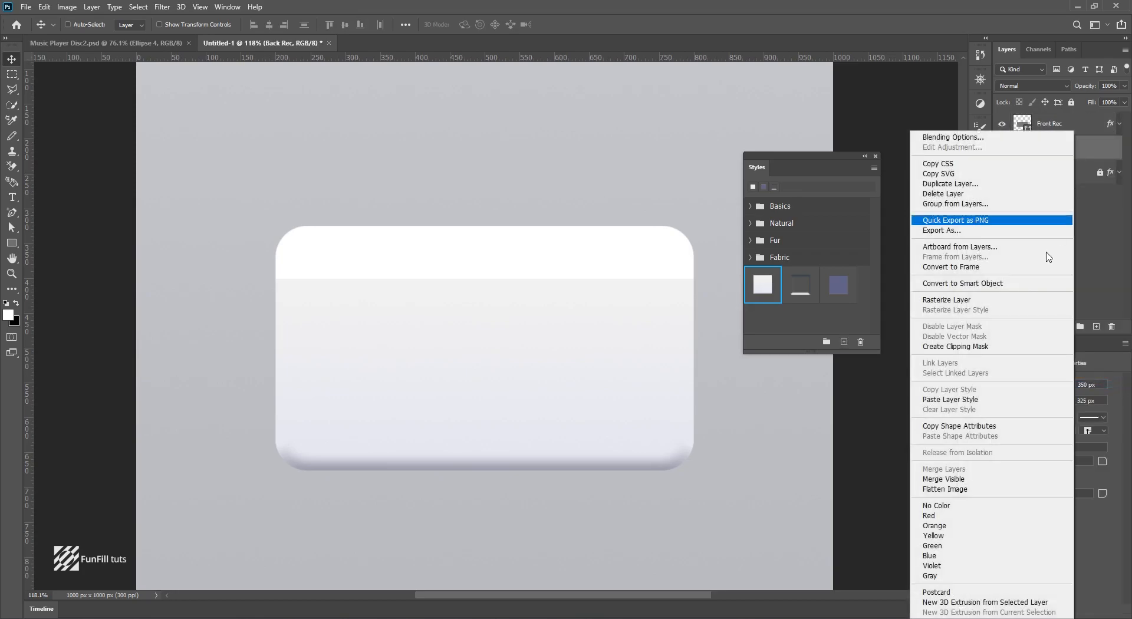
left_click(953, 400)
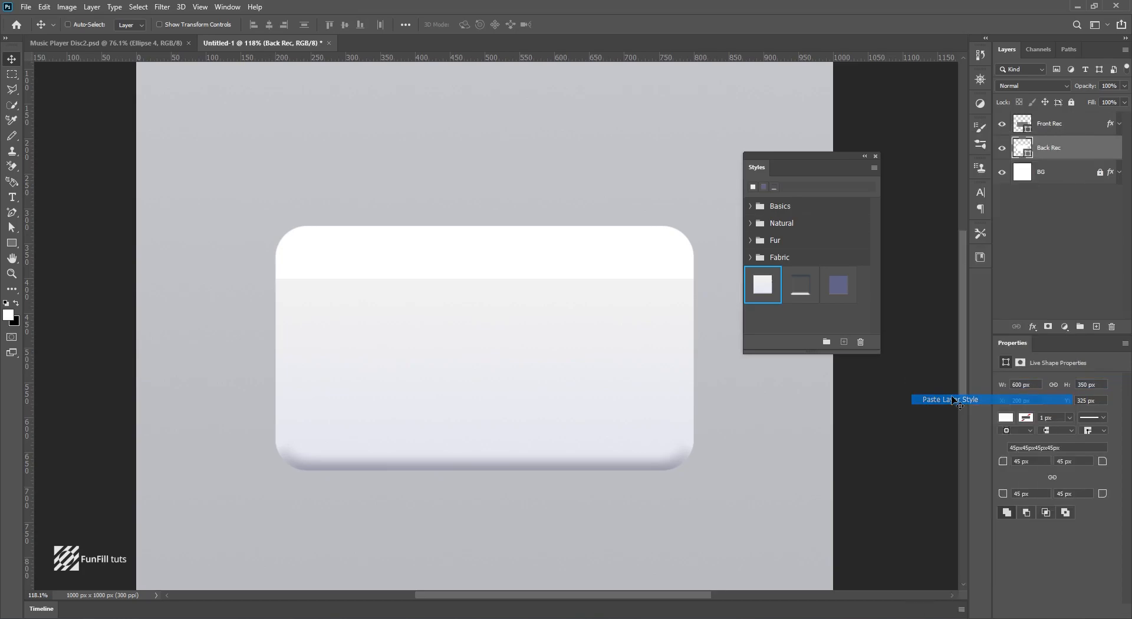
Turn off Bevel & Emboss on the Back Rec layer and change its gradient overlay's first colour stop to a neutral grey slightly darker than #eaeaea.
double_click(1083, 149)
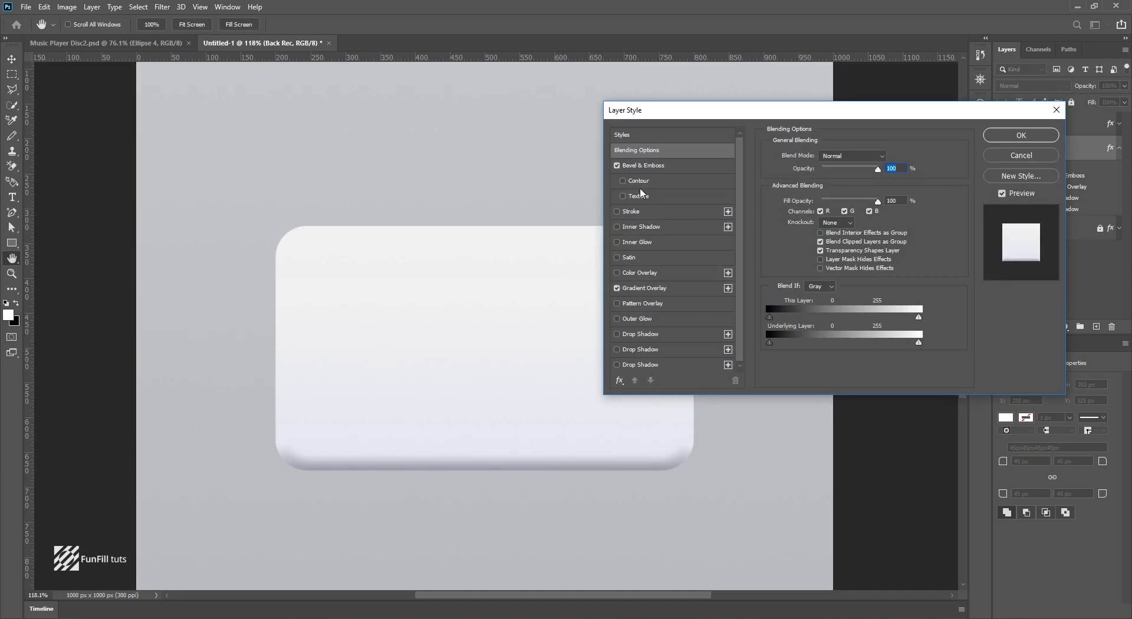
left_click(618, 166)
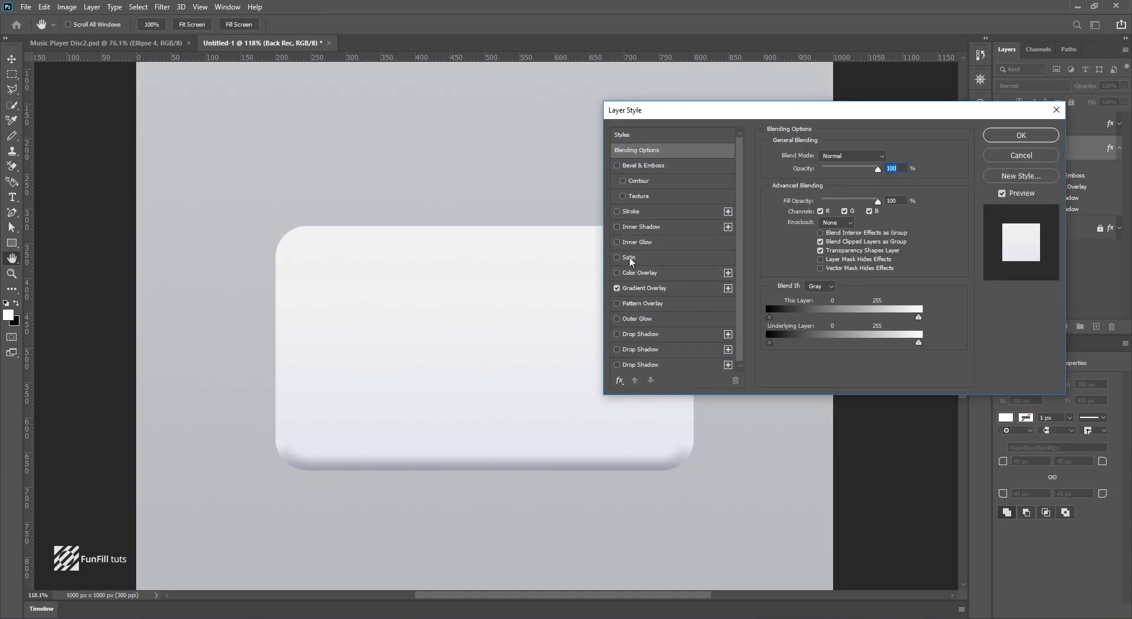
left_click(644, 289)
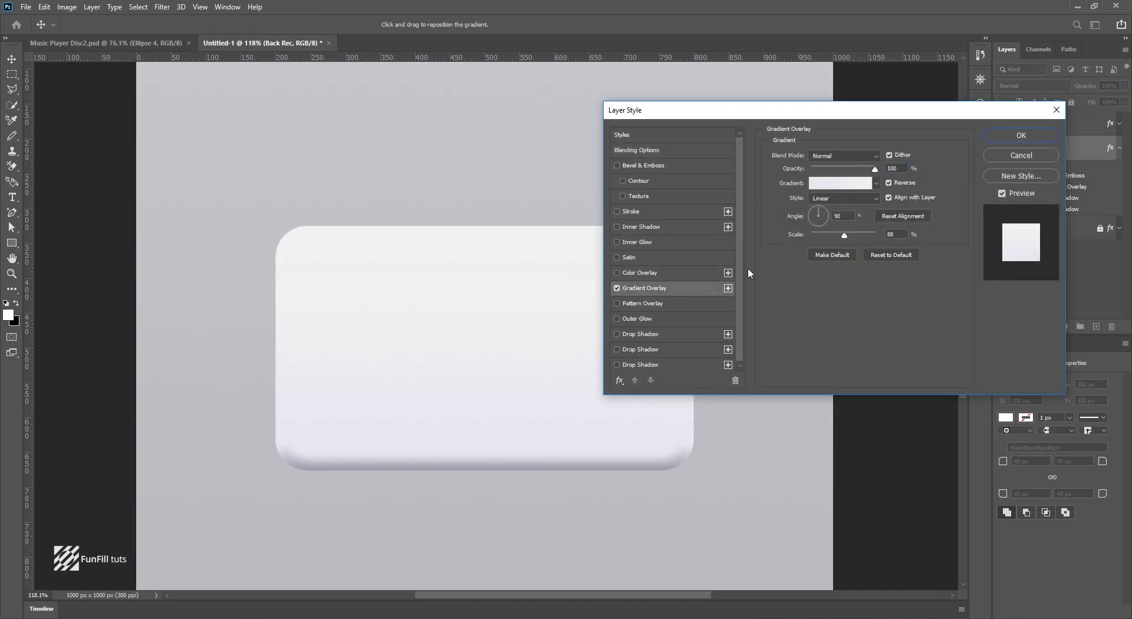
left_click(838, 183)
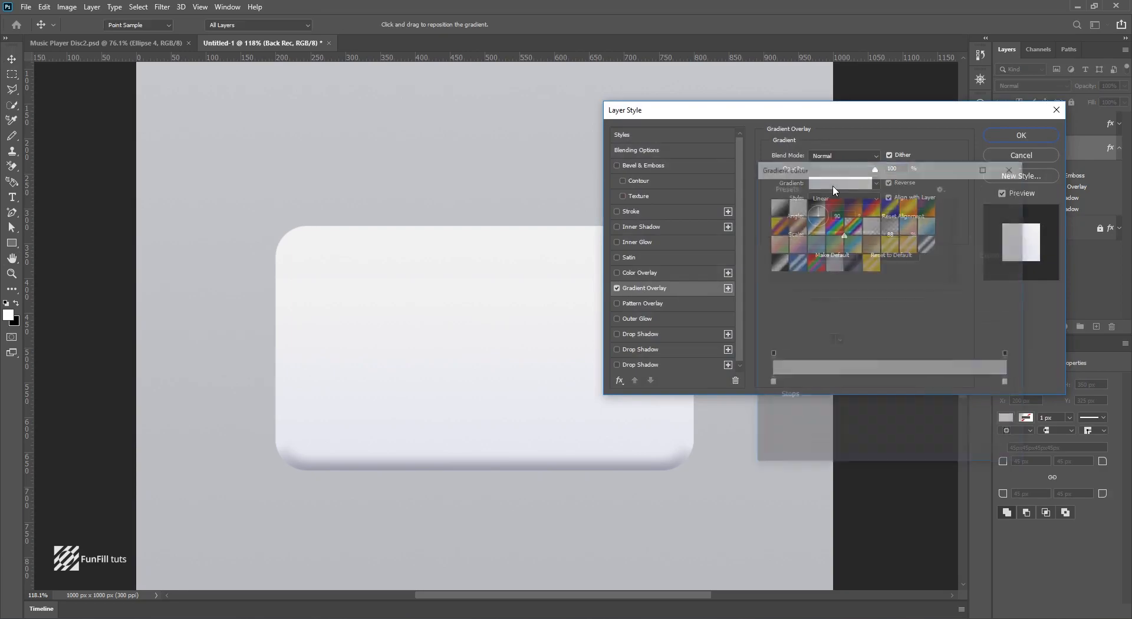
double_click(770, 385)
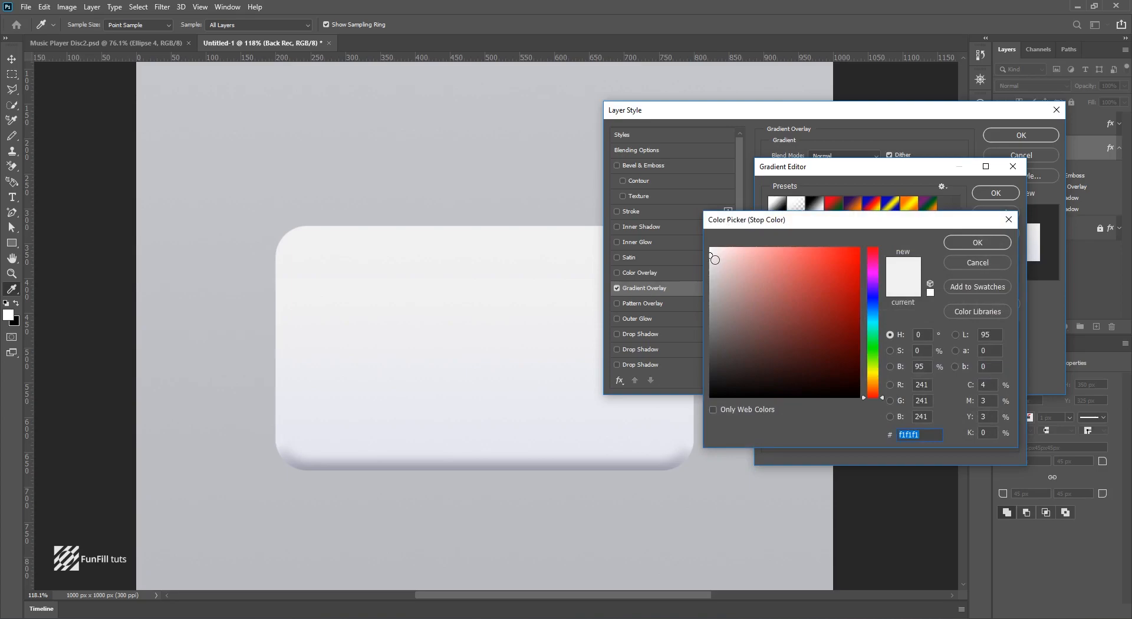
type("eae8e8")
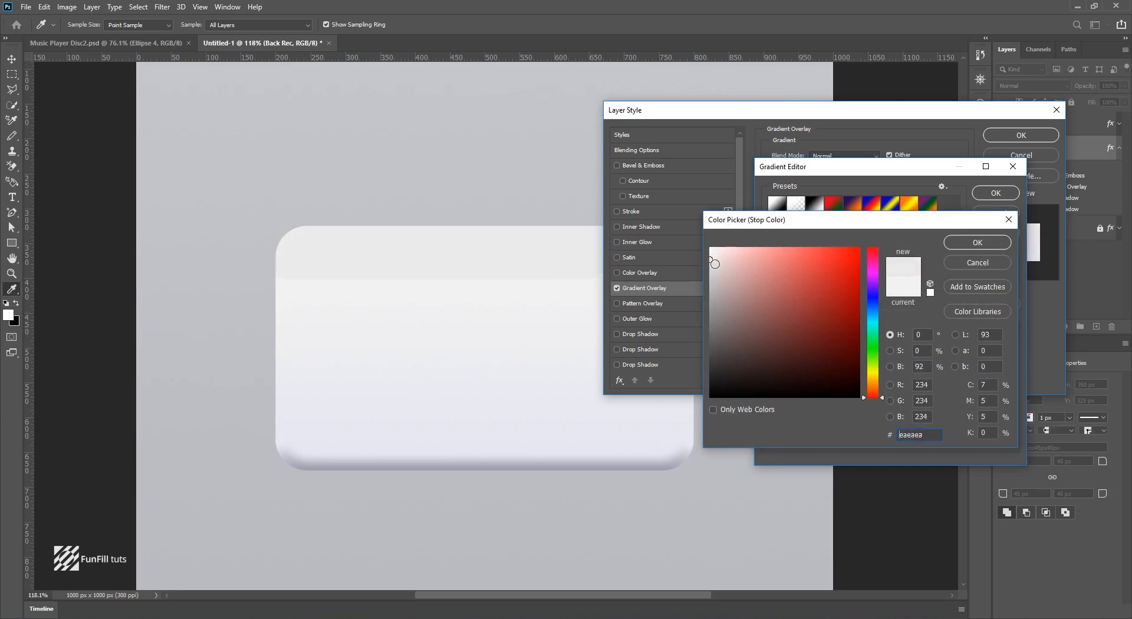
left_click_drag(715, 263, 707, 268)
left_click(710, 263)
left_click(997, 243)
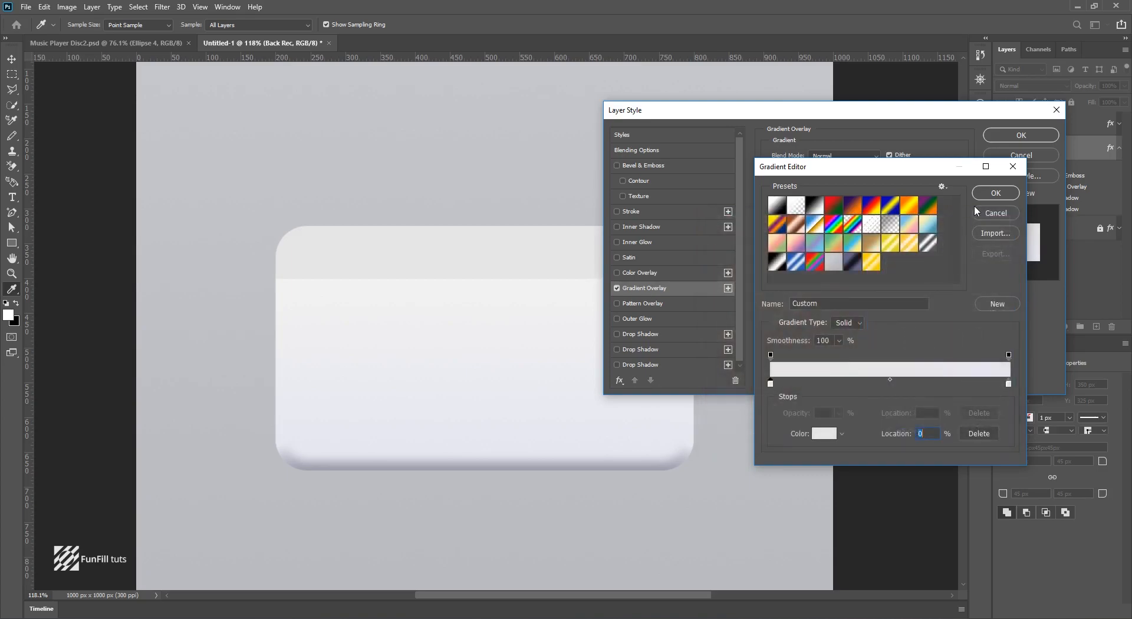
left_click(994, 194)
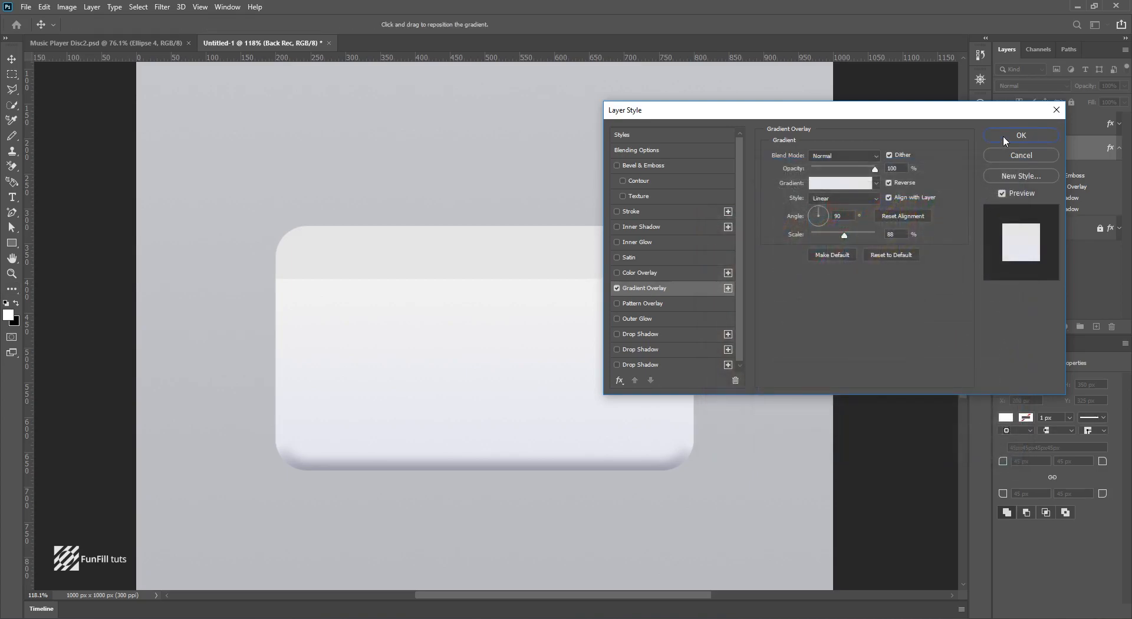
left_click(1021, 136)
key("ctrl+0")
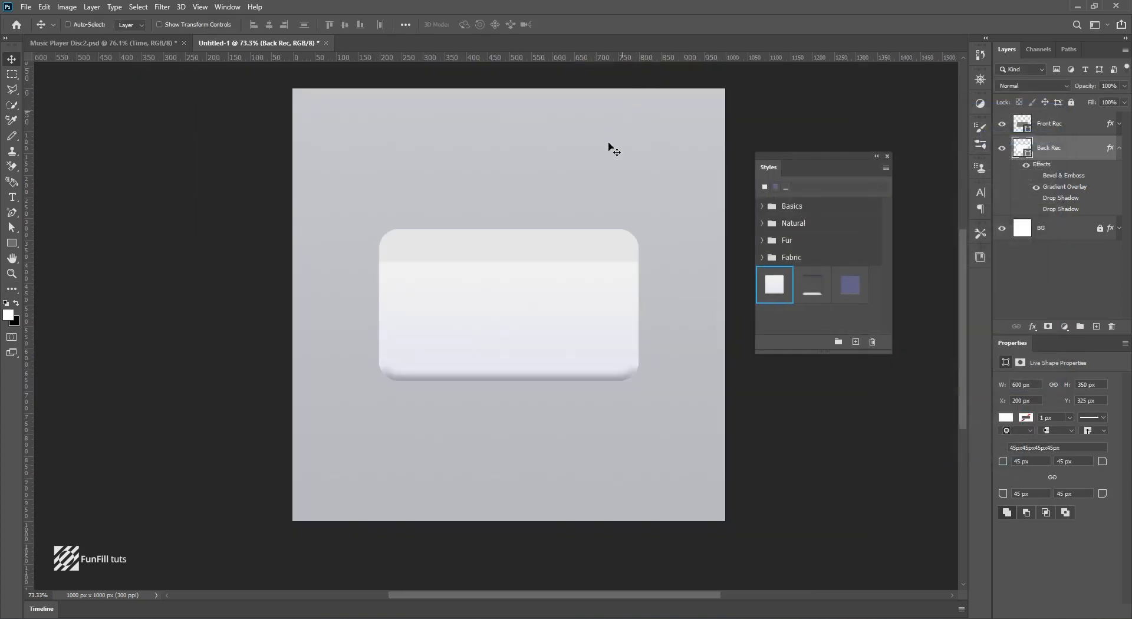
Examine the shadow along the seam between the front and back panels in the reference document Music Player Disc2.psd, and return to the working document.
left_click(122, 41)
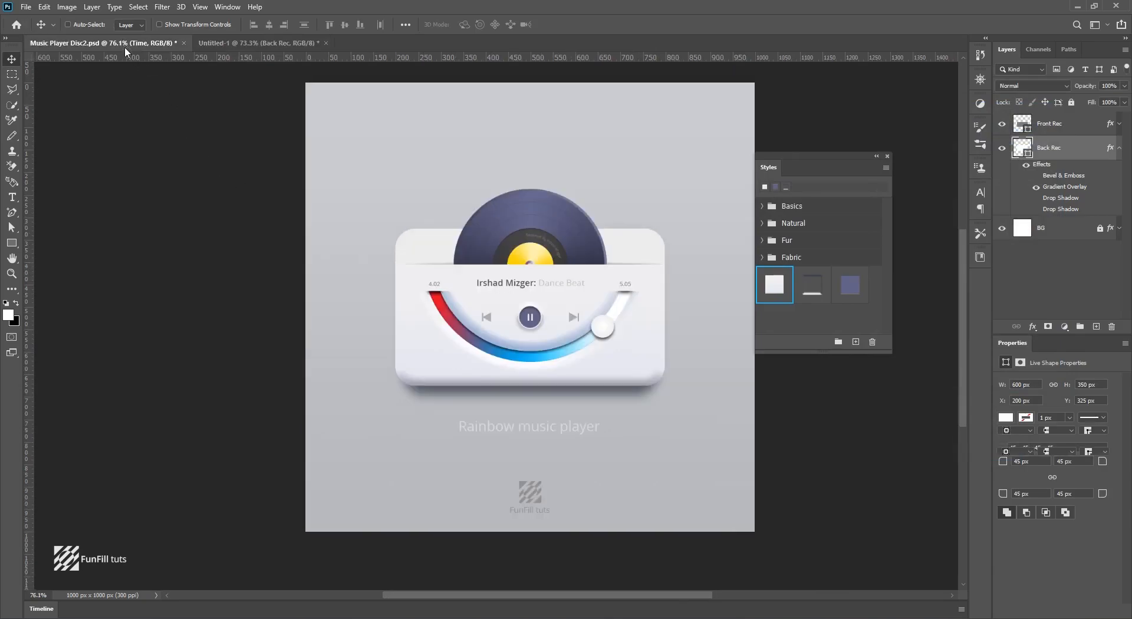
scroll(464, 282, "up", 4)
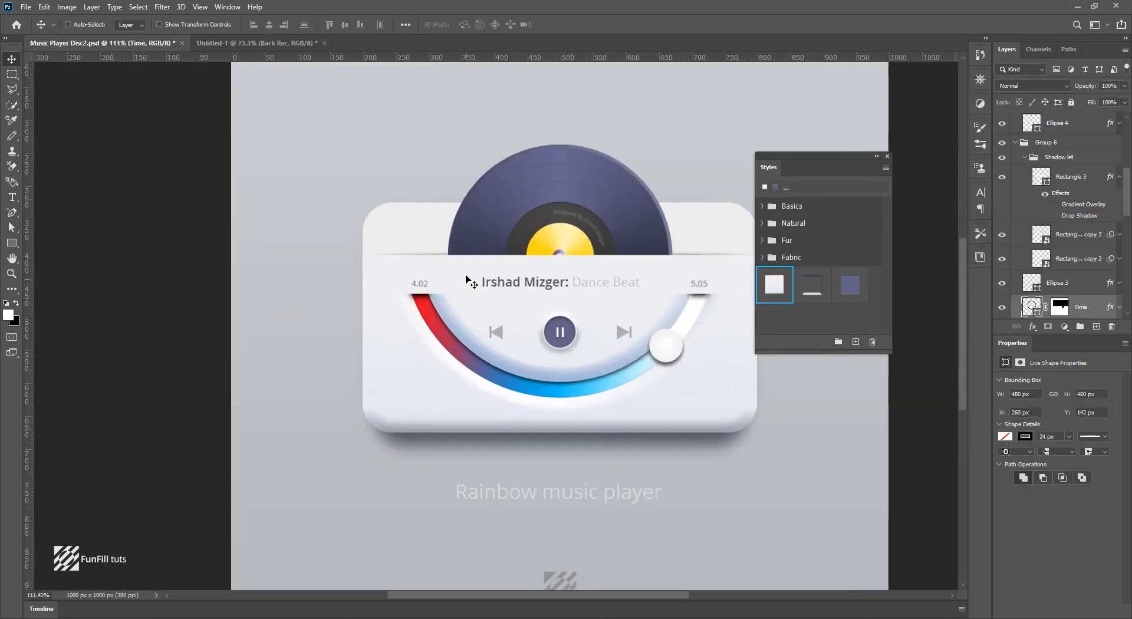
scroll(442, 266, "up", 4)
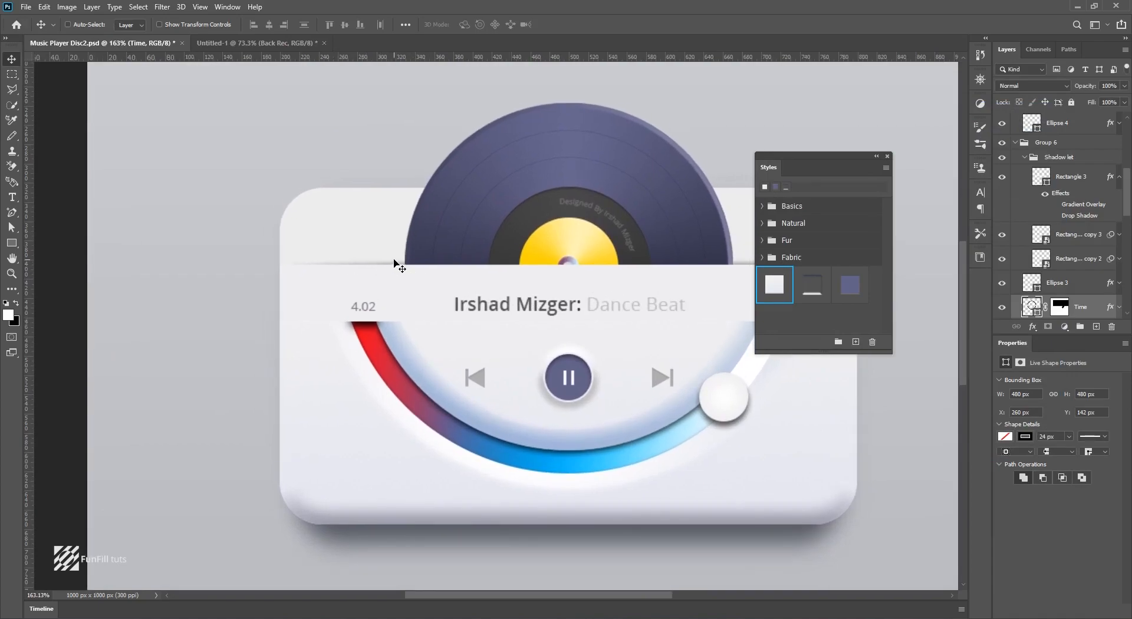
left_click_drag(715, 267, 594, 281)
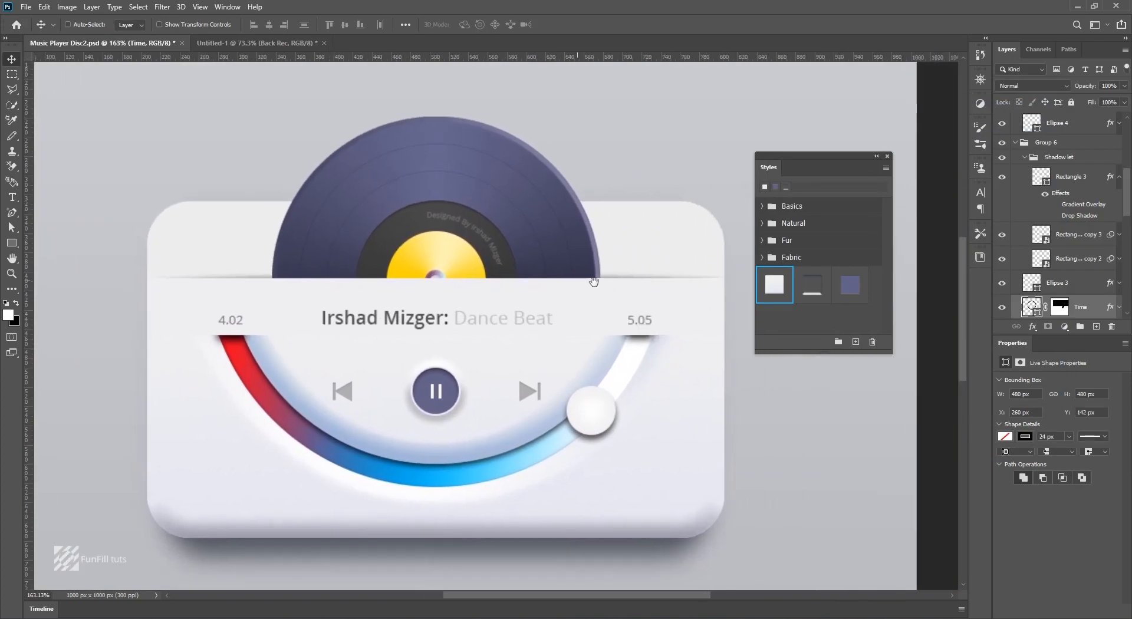
left_click(270, 45)
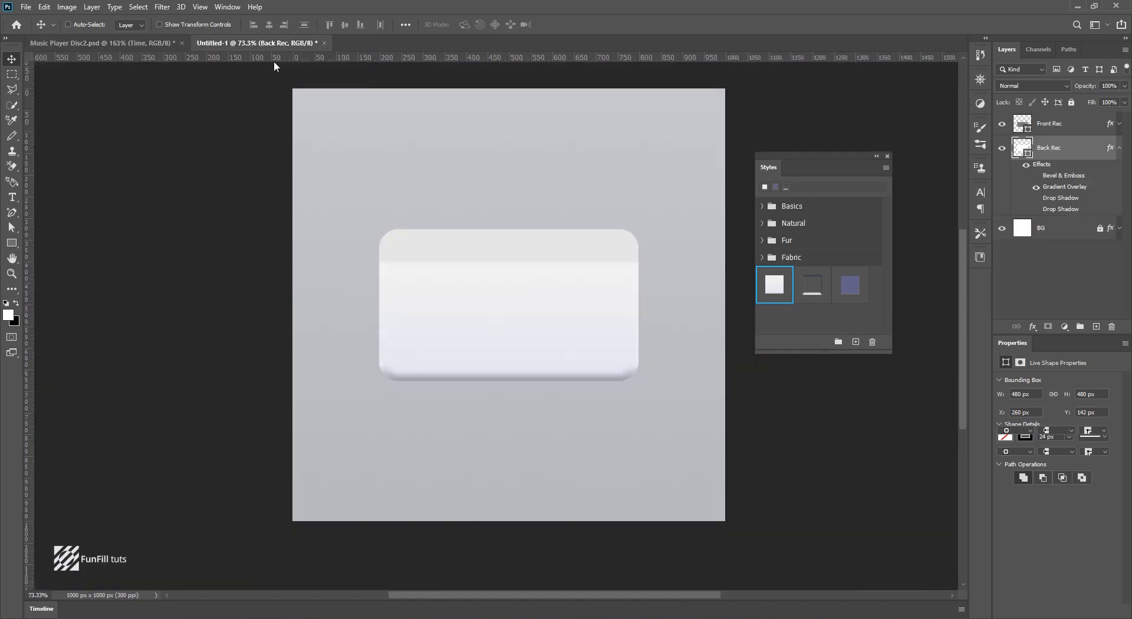
Collapse Back Rec's effects list, add a new layer above Front Rec and name it Seam Shadow.
left_click_drag(582, 273, 563, 277)
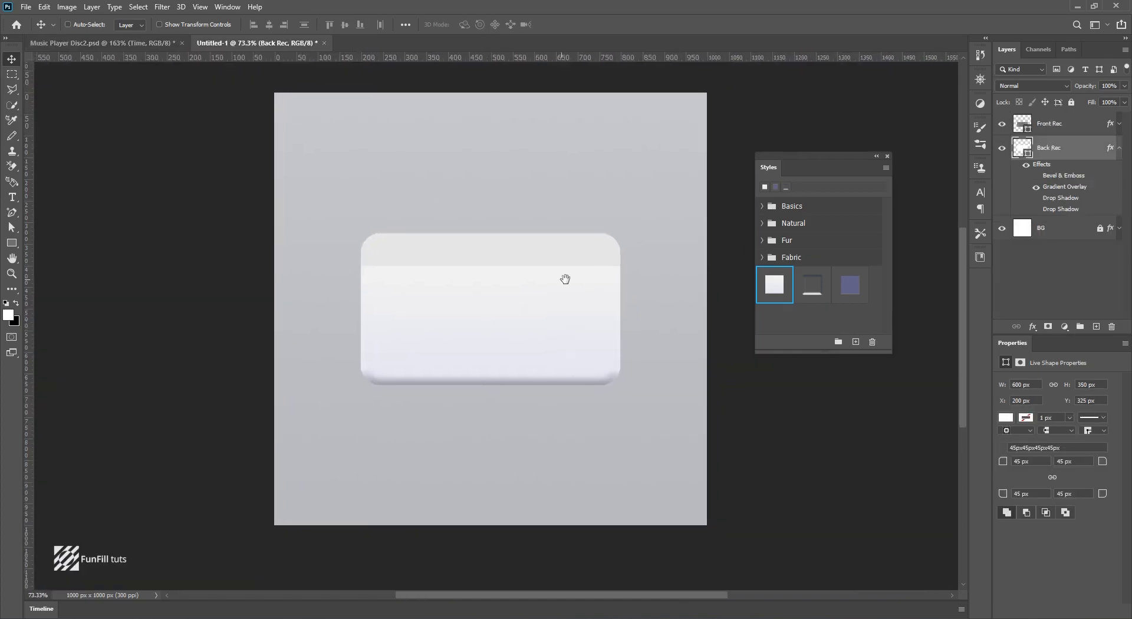
left_click(1119, 150)
left_click(1094, 123)
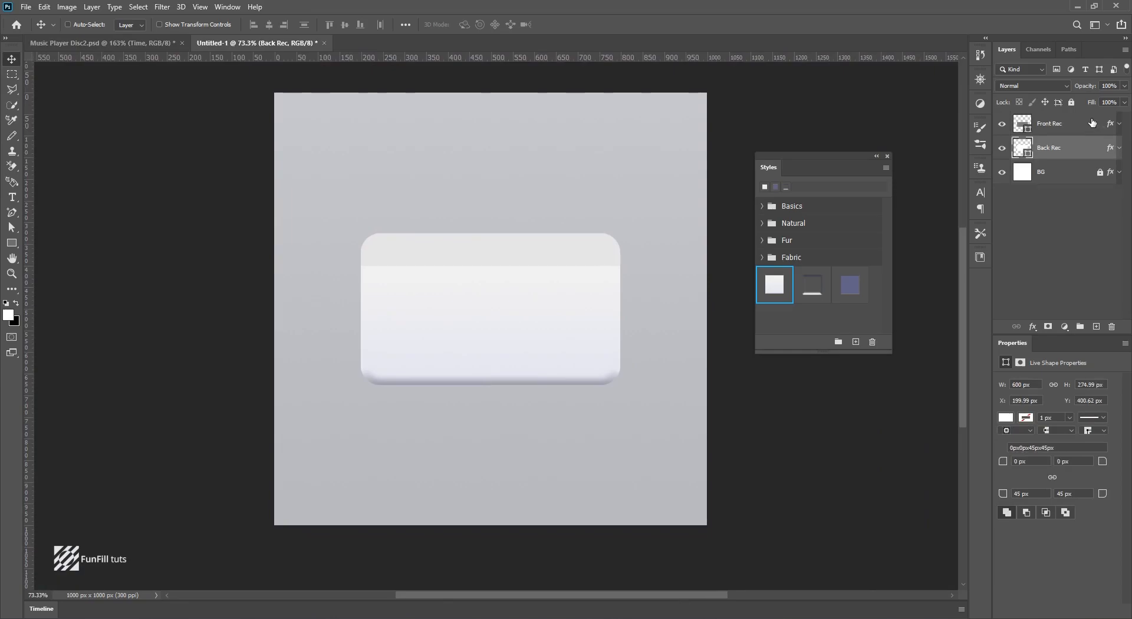
left_click(1096, 326)
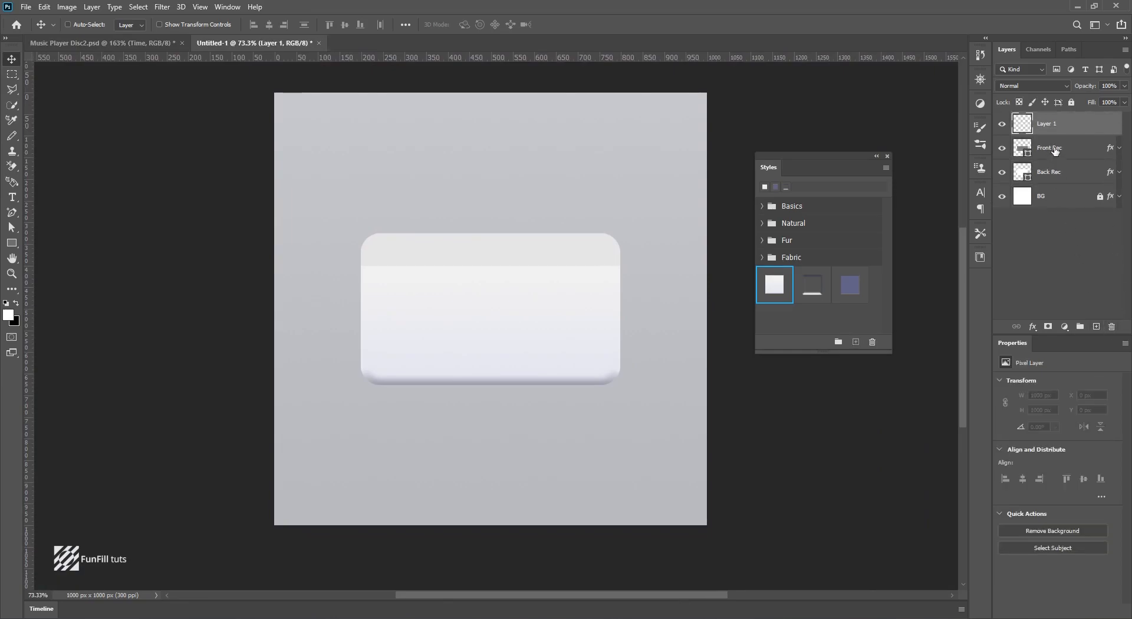
double_click(1048, 127)
type("Seam Shadow")
key("Return")
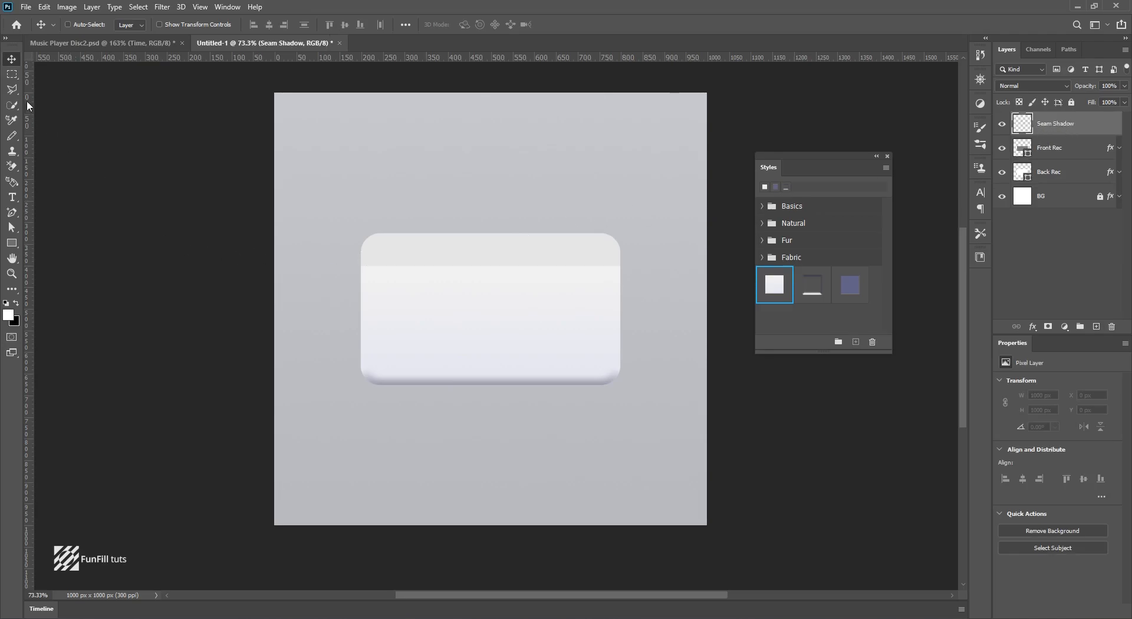
Draw a flat elliptical selection about 604 by 17 px across the seam, fill it with black on the Seam Shadow layer and deselect.
left_click(12, 75)
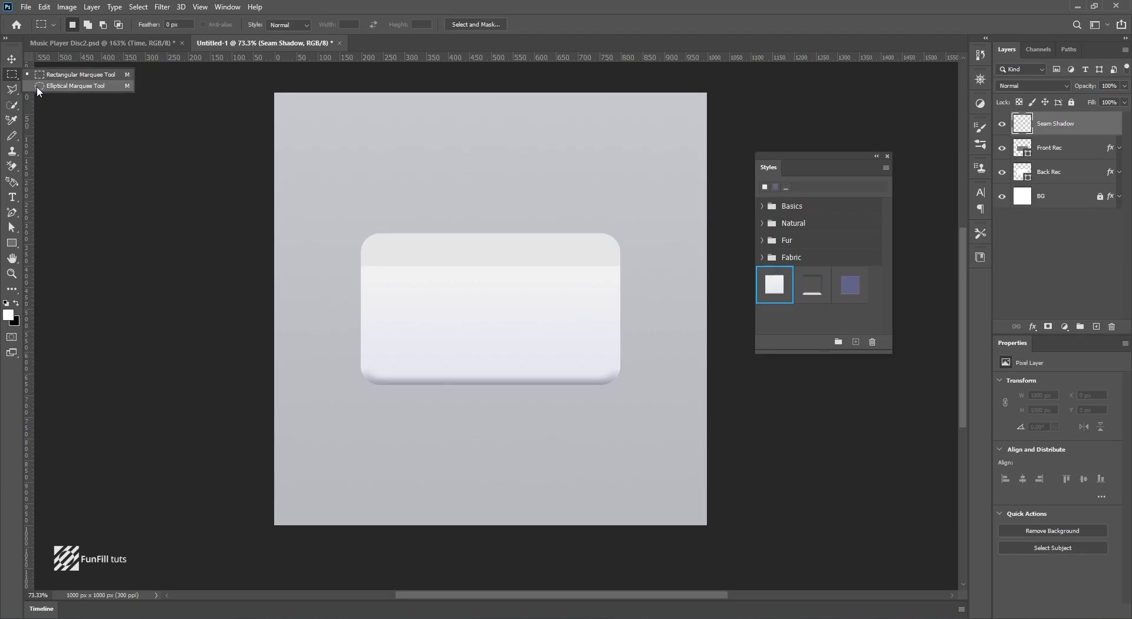
left_click(36, 86)
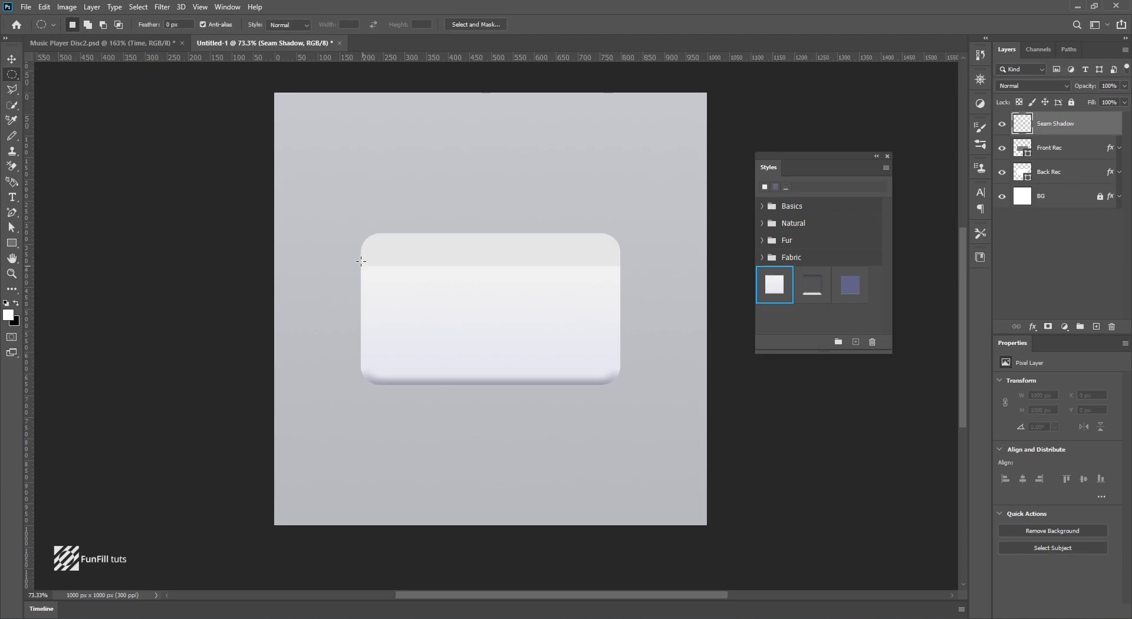
left_click_drag(362, 264, 623, 271)
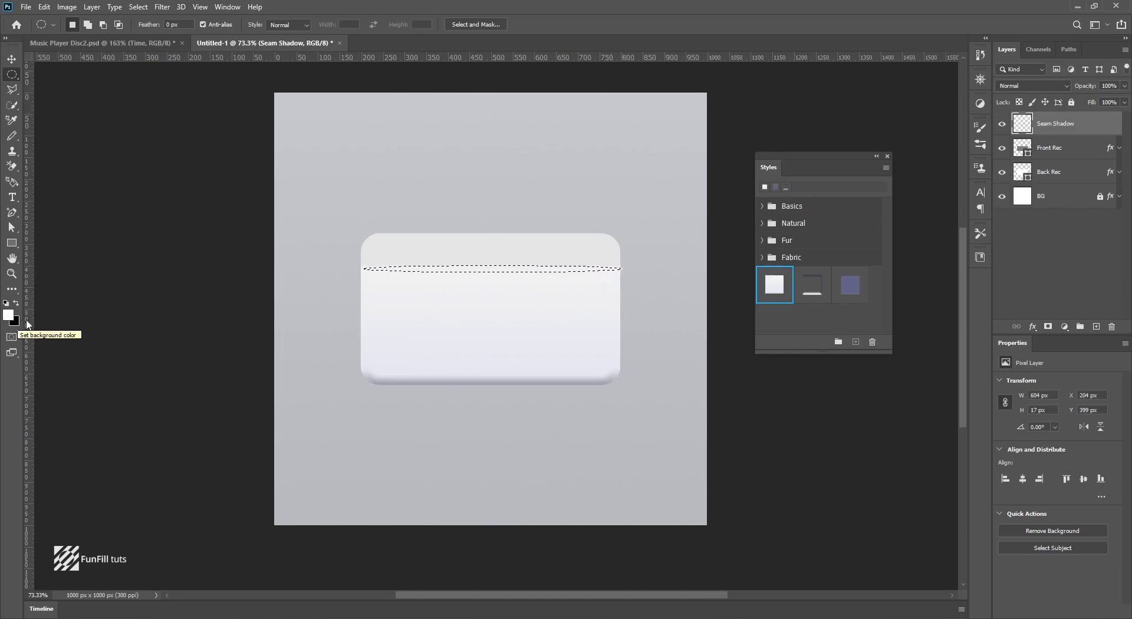
key("ctrl+BackSpace")
key("ctrl+d")
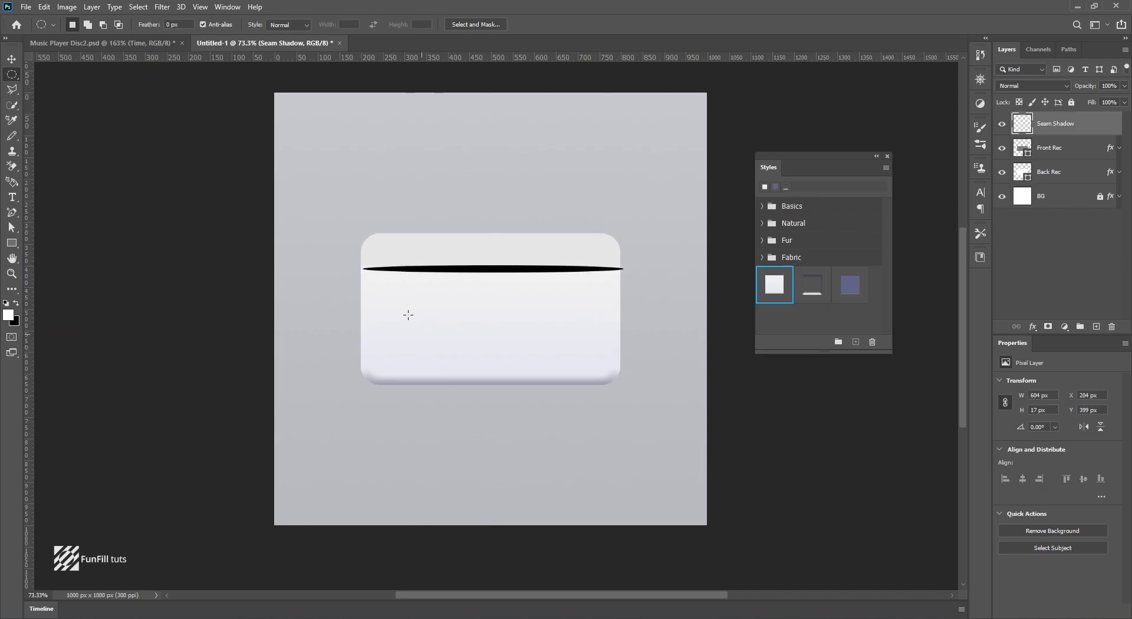
Move the Seam Shadow layer between Front Rec and Back Rec and nudge its ellipse to X 194 px, Y 395 px.
left_click(12, 59)
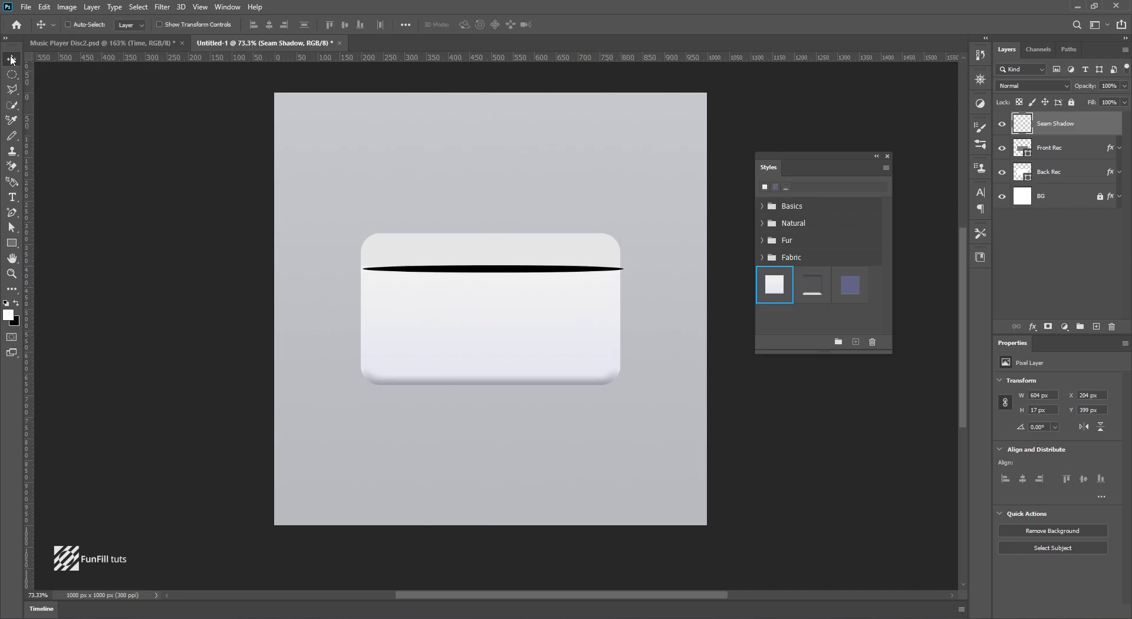
left_click_drag(1082, 126, 1081, 160)
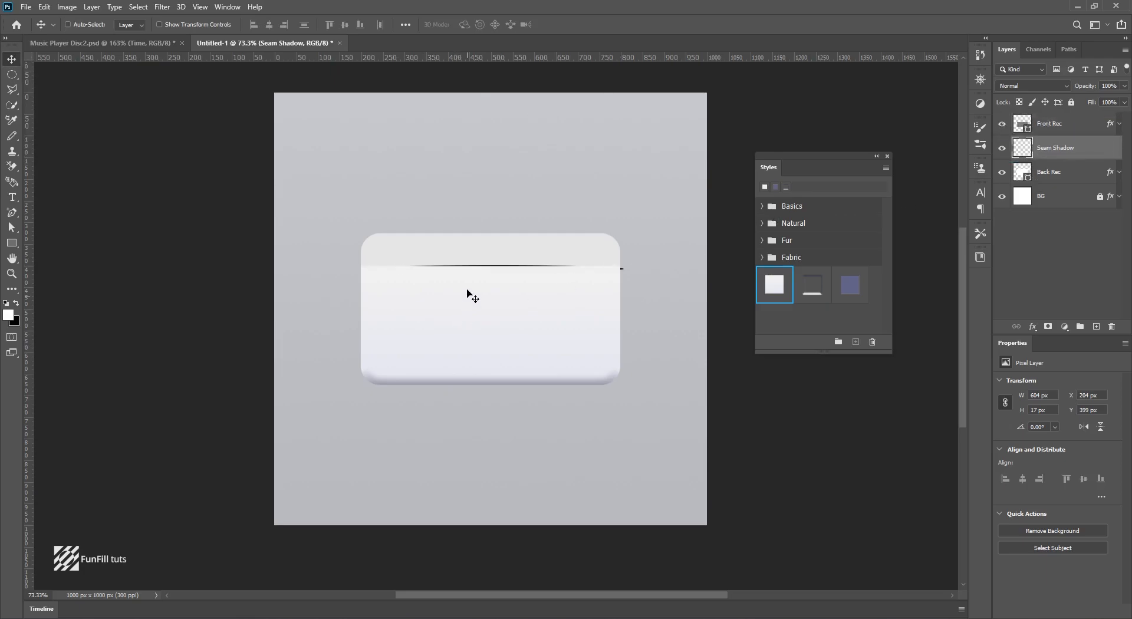
scroll(468, 296, "up", 3)
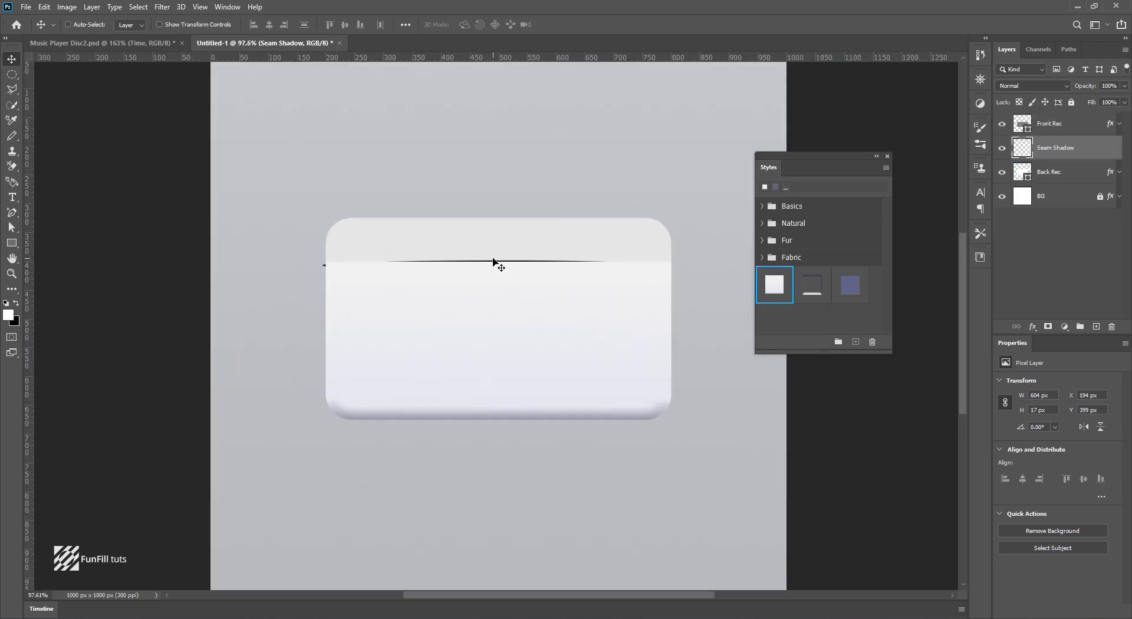
key("Up")
key("Up")
key("Up")
key("Up")
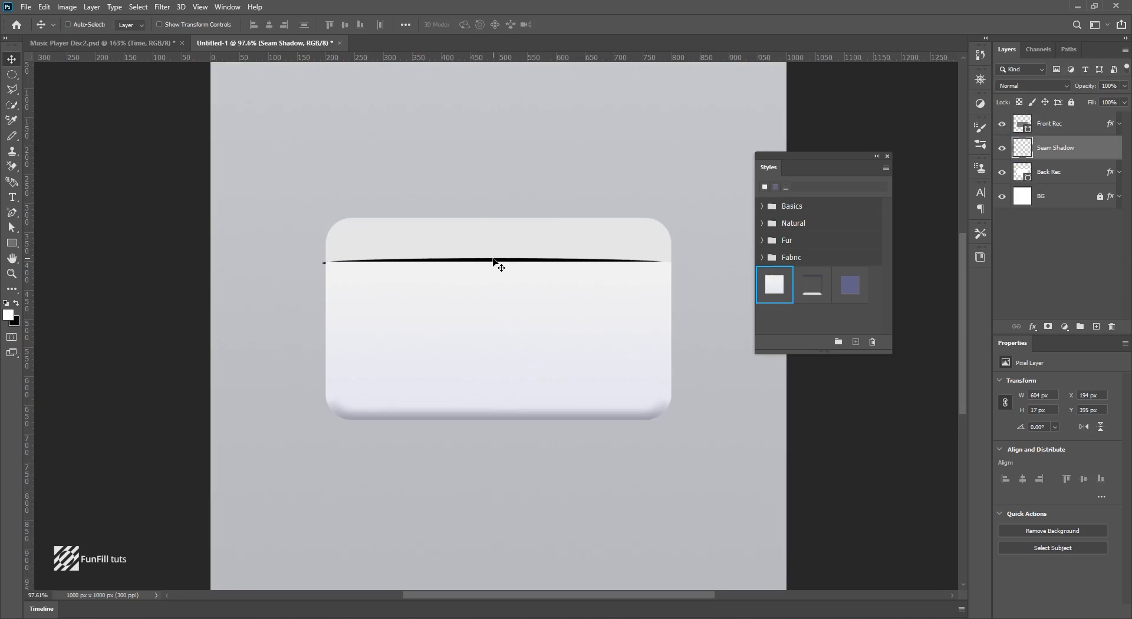
Apply a Gaussian Blur with a 5-pixel radius to the Seam Shadow layer.
left_click(165, 7)
mouse_move(202, 142)
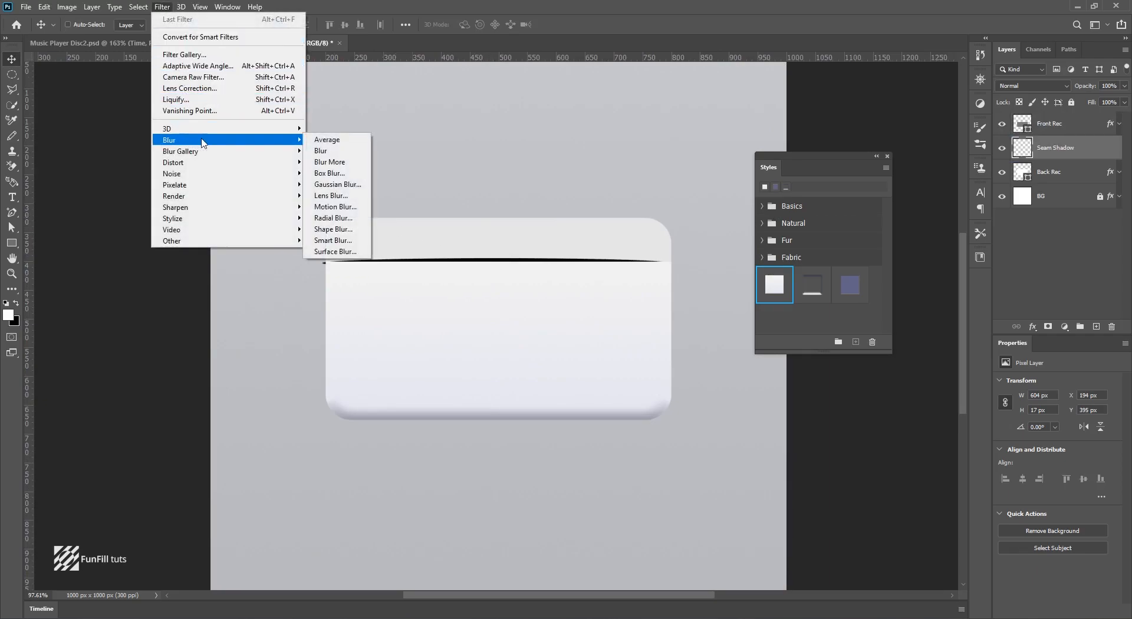
left_click(337, 184)
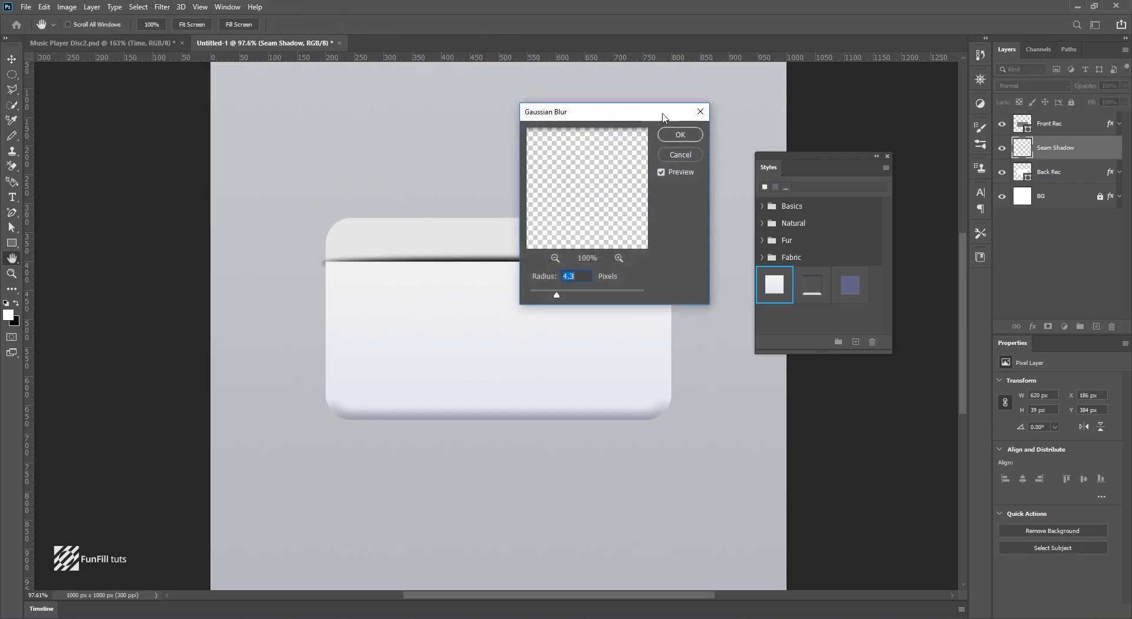
left_click_drag(642, 118, 757, 129)
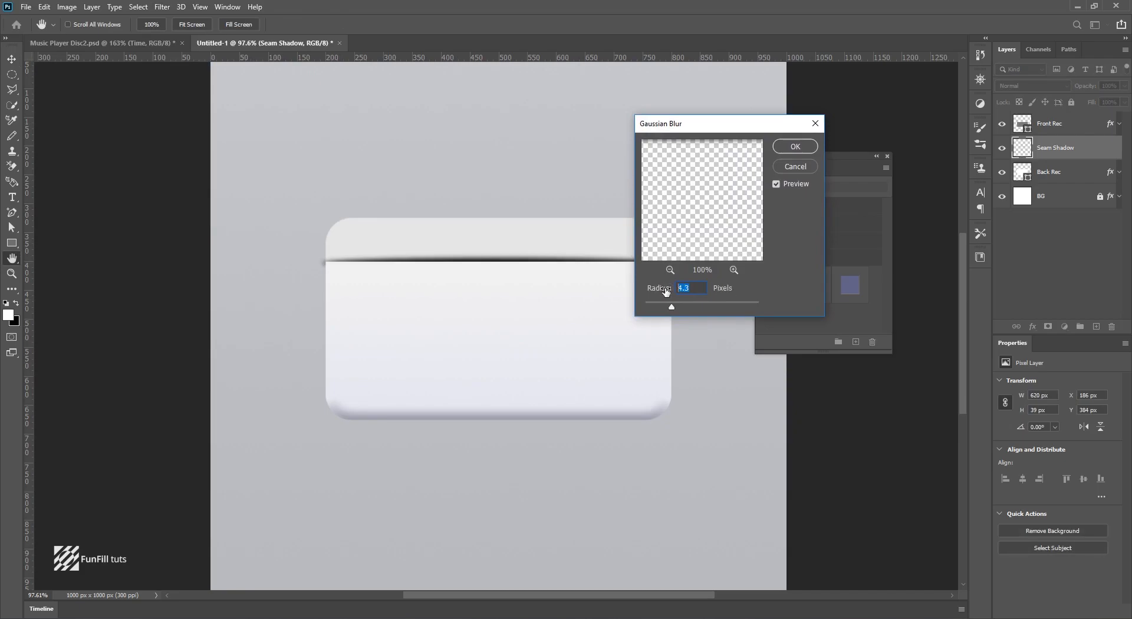
type("5")
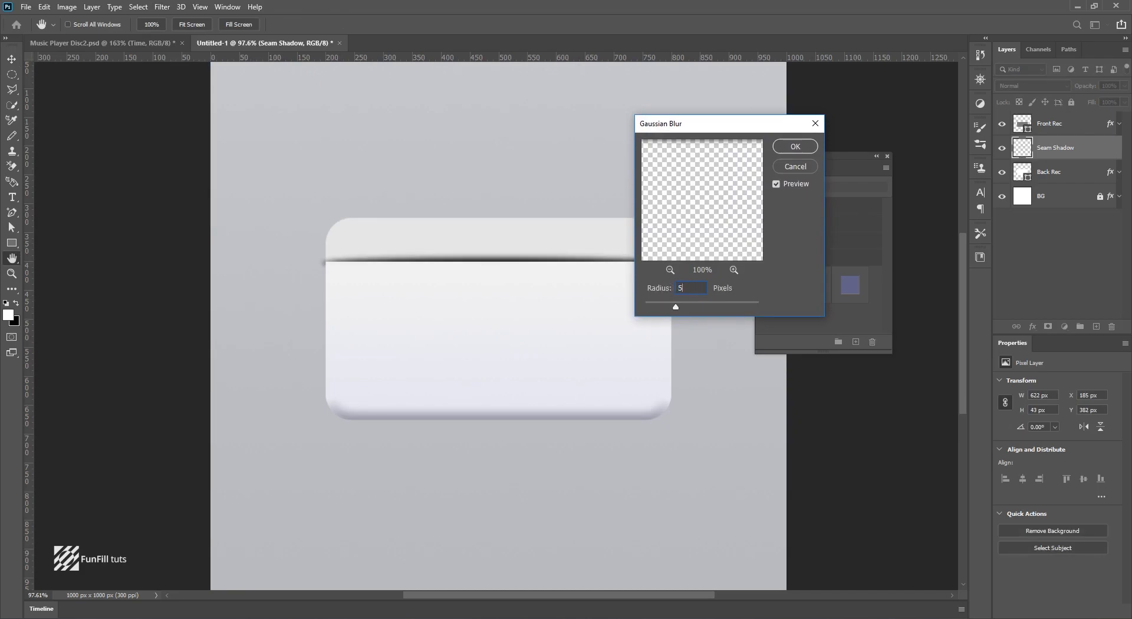
left_click(803, 146)
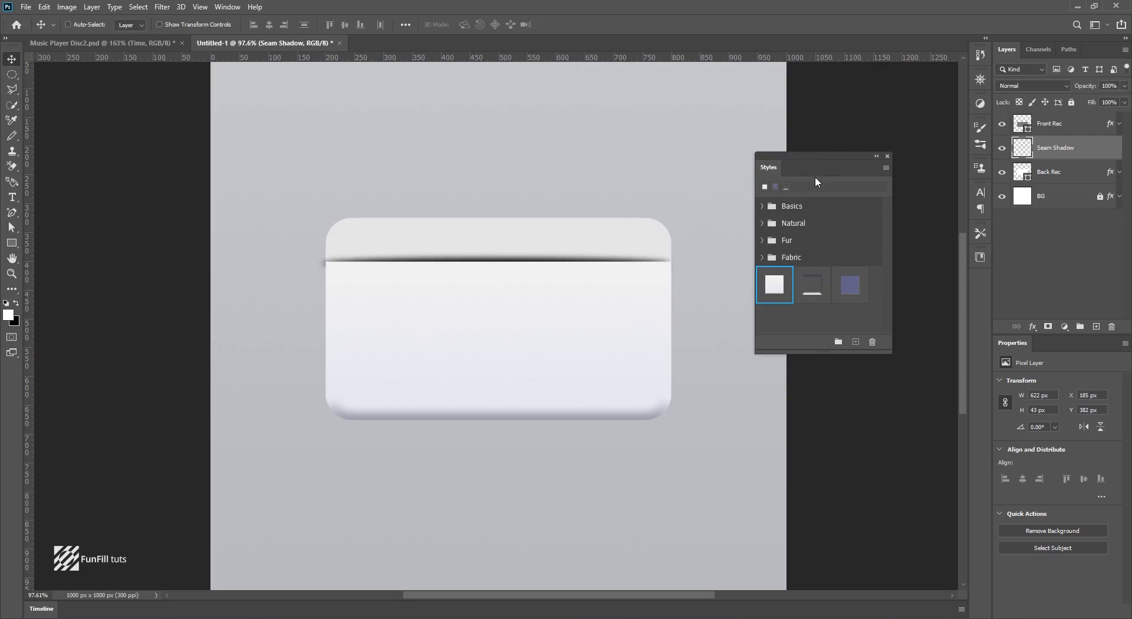
Scale the blurred seam shadow down about its centre to about 600 px wide with Free Transform.
key("ctrl")
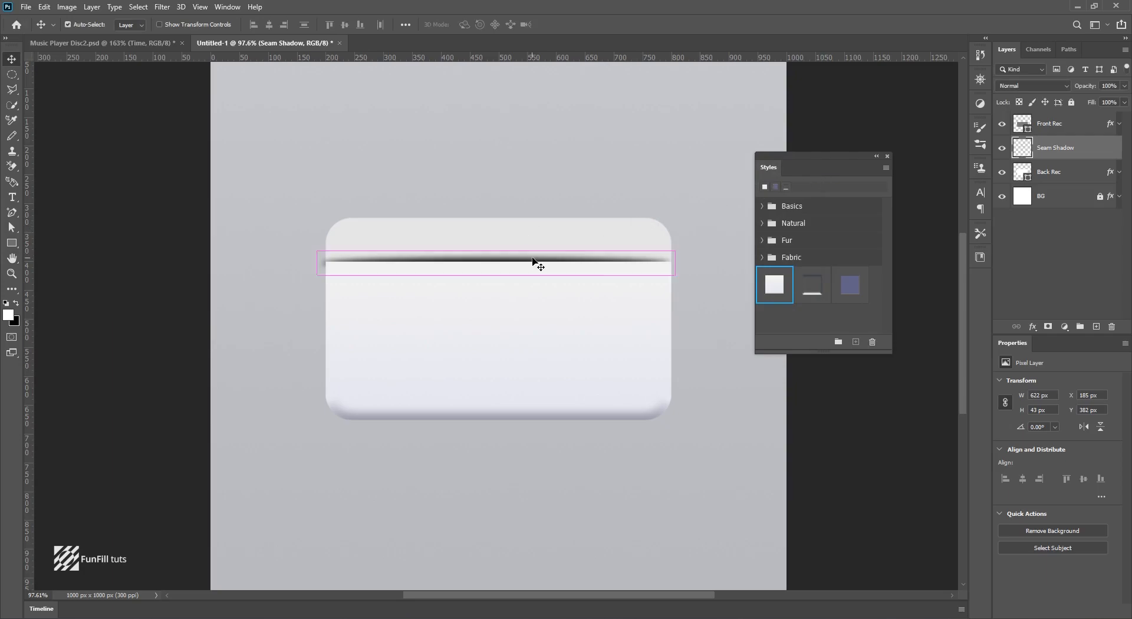
key("ctrl+t")
left_click_drag(675, 263, 669, 263)
key("Return")
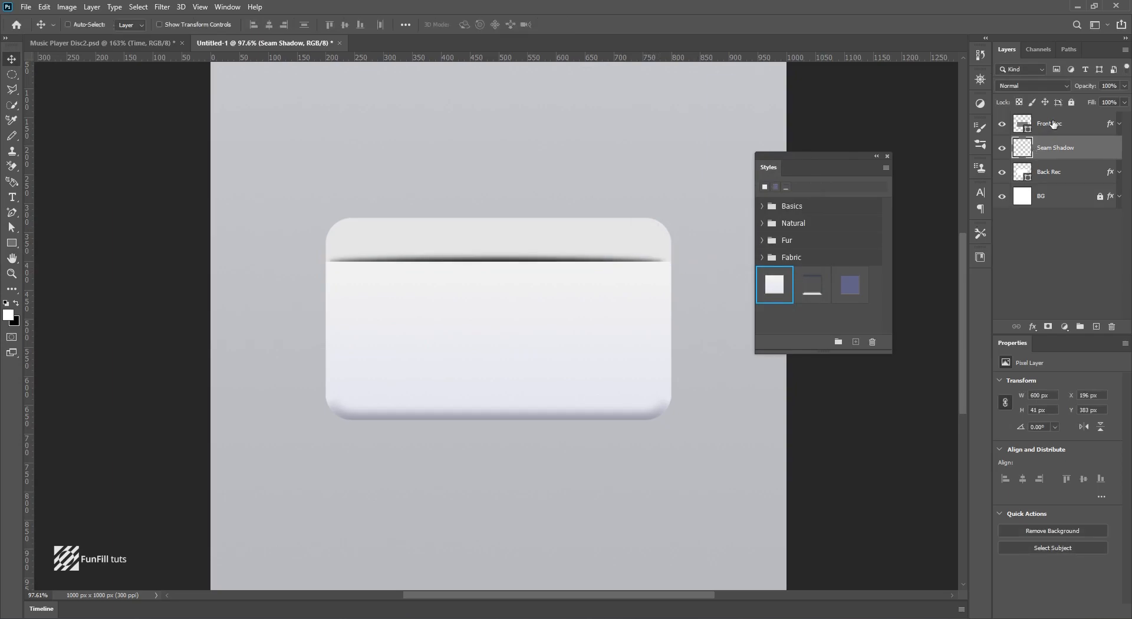
Reduce the Seam Shadow layer's opacity to 30%, trying 50% first.
left_click_drag(1116, 86, 1098, 87)
type("50")
key("Return")
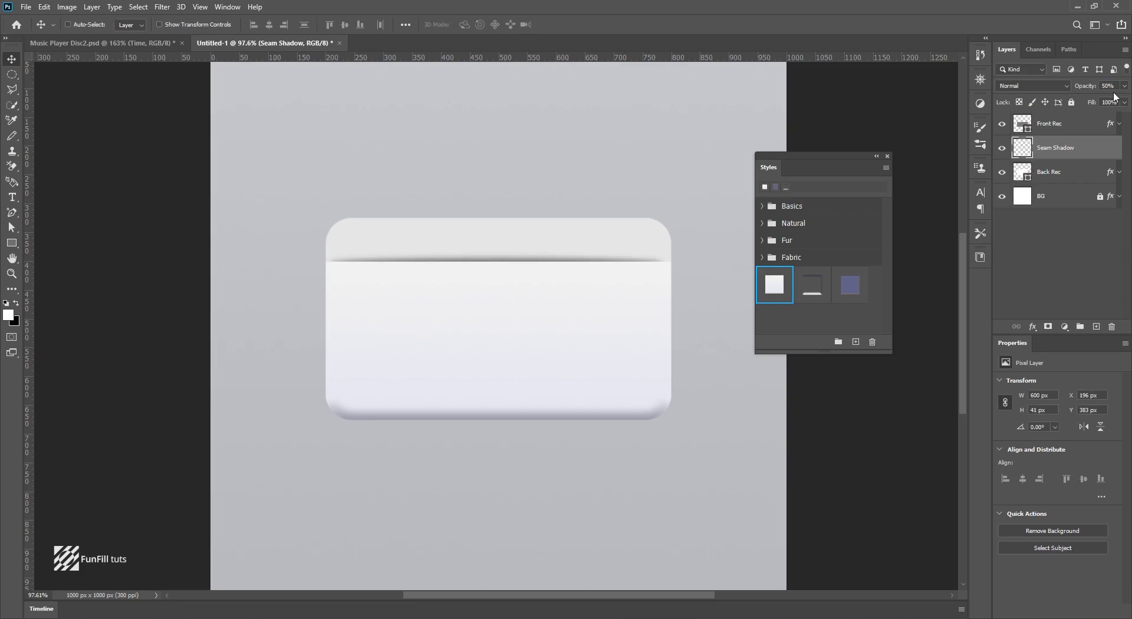
type("30")
key("Return")
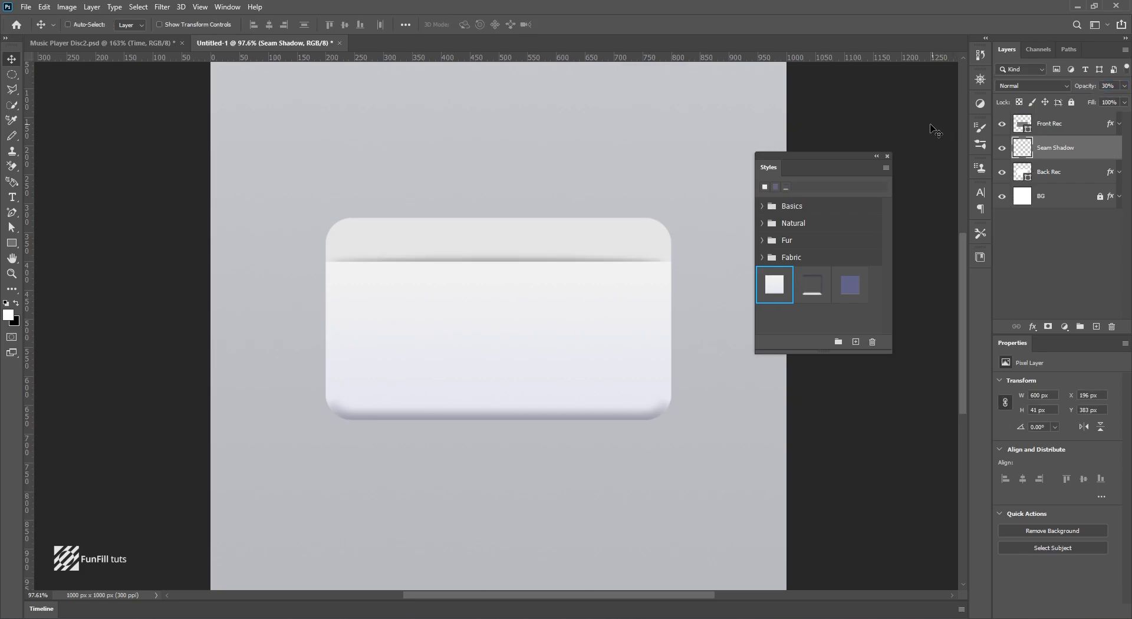
Examine the finished player's disc in Music Player Disc2.psd as a reference, and return to the working document.
left_click_drag(861, 156, 868, 152)
scroll(583, 240, "down", 3)
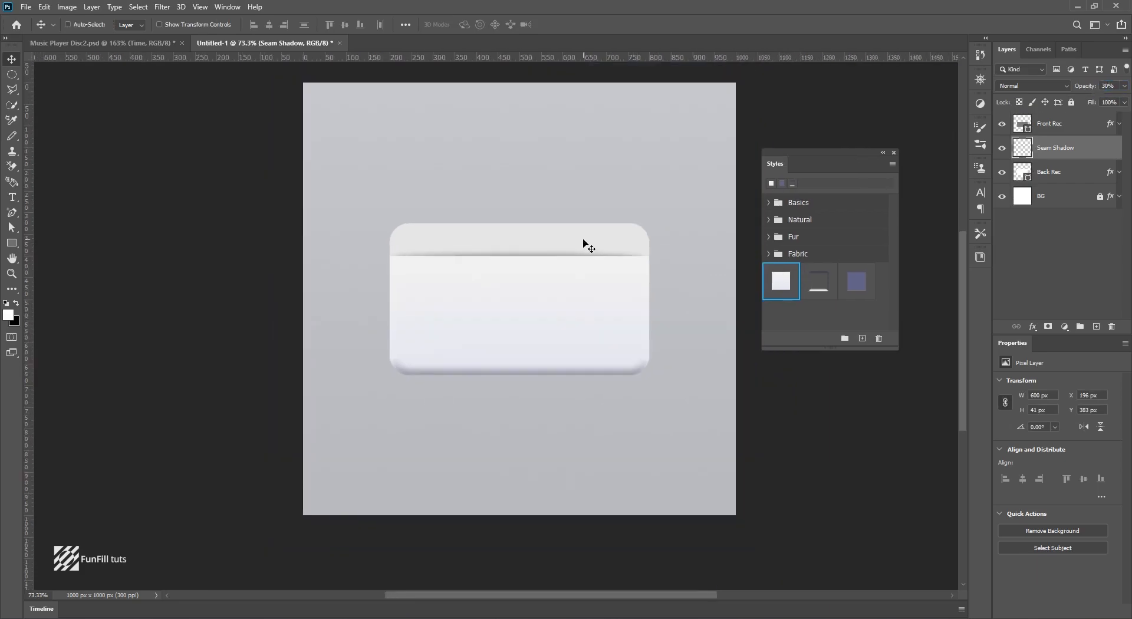
left_click_drag(570, 228, 566, 239)
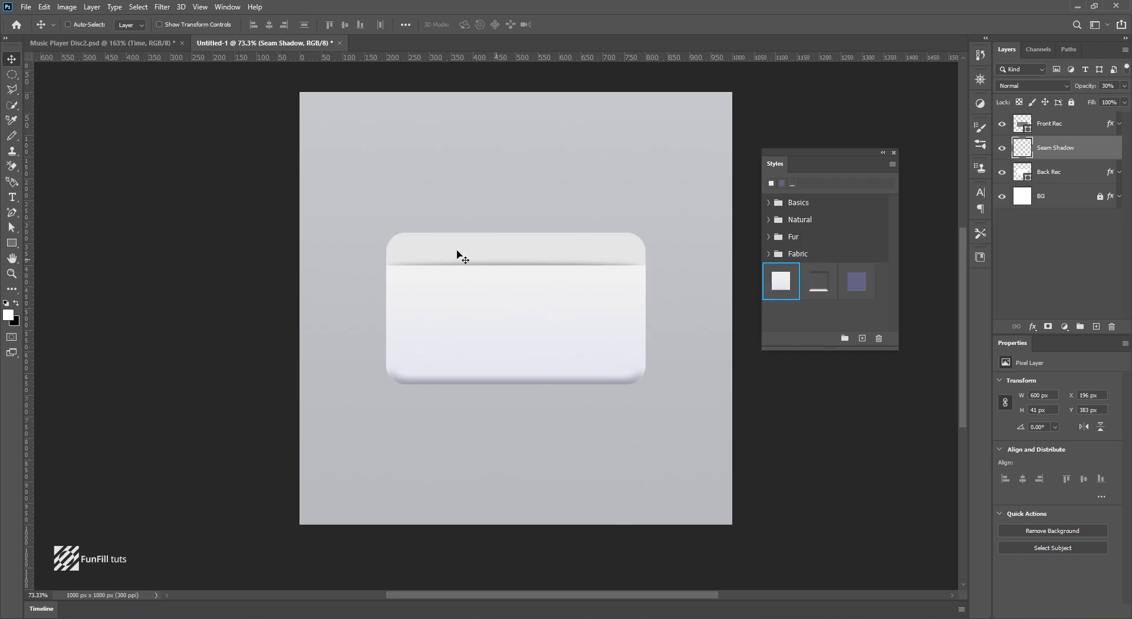
left_click(125, 43)
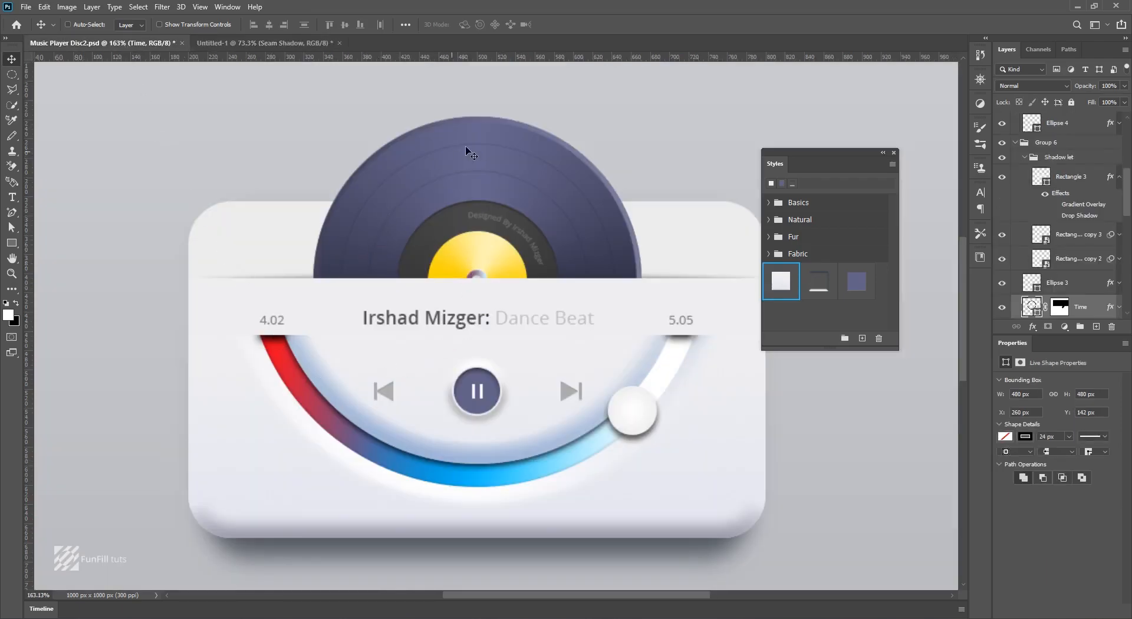
key("ctrl+Tab")
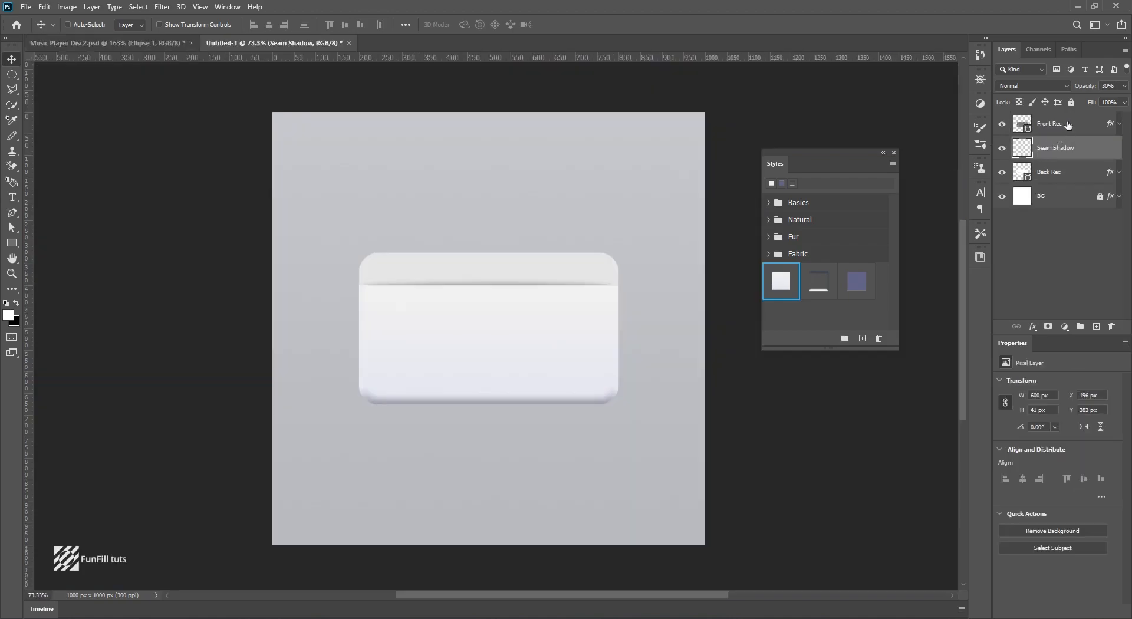
Group the Front Rec, Seam Shadow and Back Rec layers and name the group Body.
left_click(1061, 127)
left_click(1066, 172, "shift")
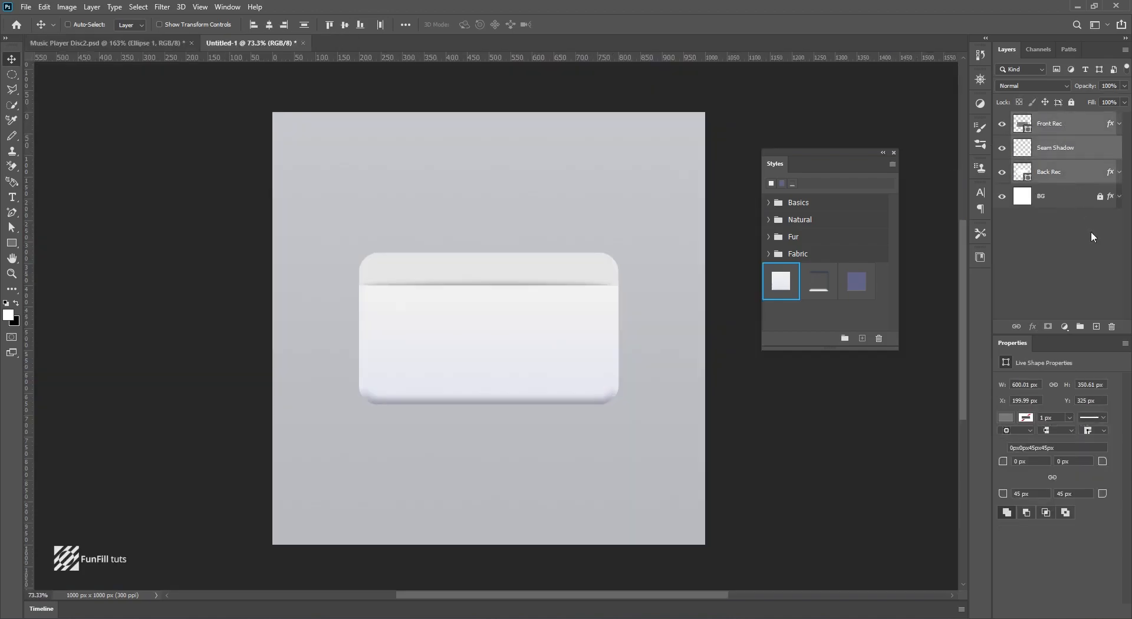
left_click(1080, 326)
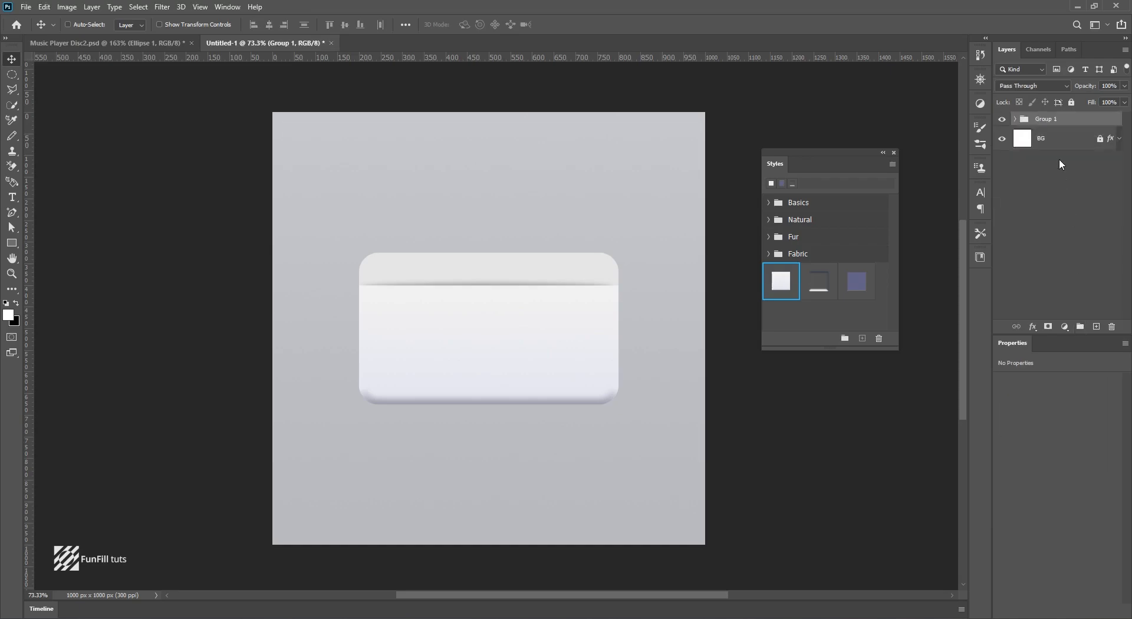
double_click(1049, 119)
type("Body")
key("Return")
left_click(1055, 157)
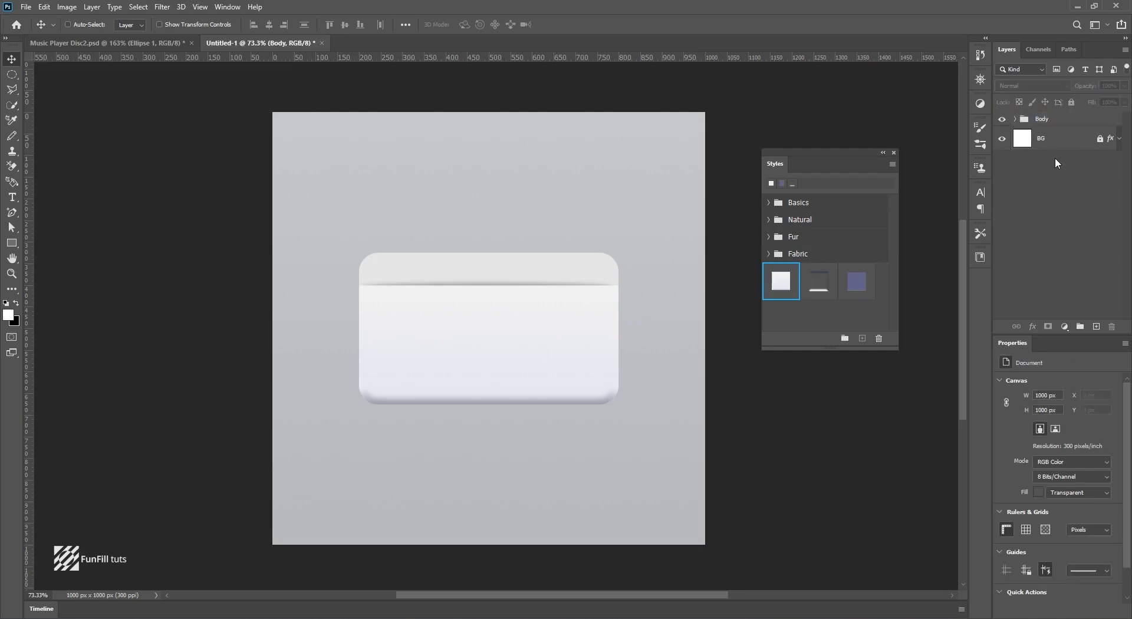
Create a 370 × 370 px circle with the Ellipse tool over the player body.
left_click(12, 243)
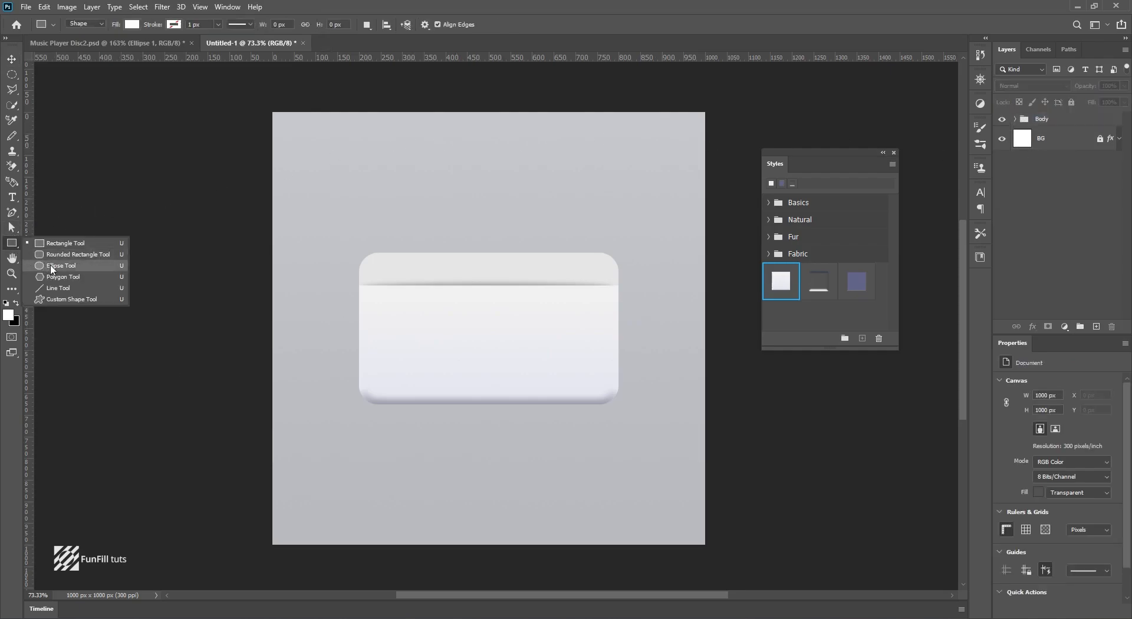
left_click(51, 265)
left_click(460, 219)
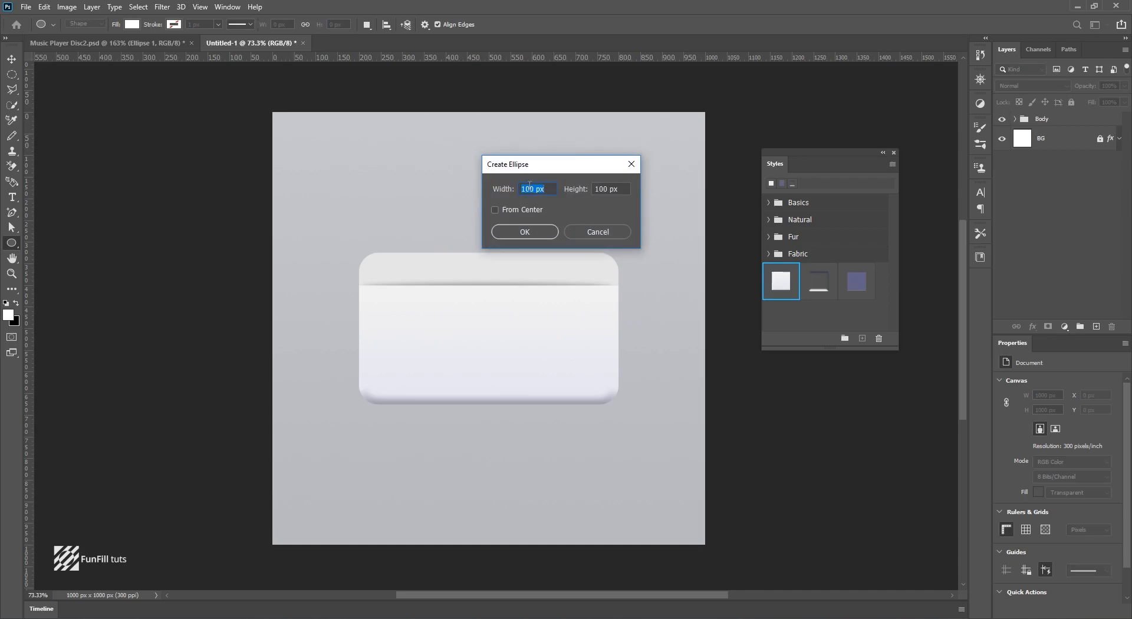
left_click_drag(541, 173, 552, 173)
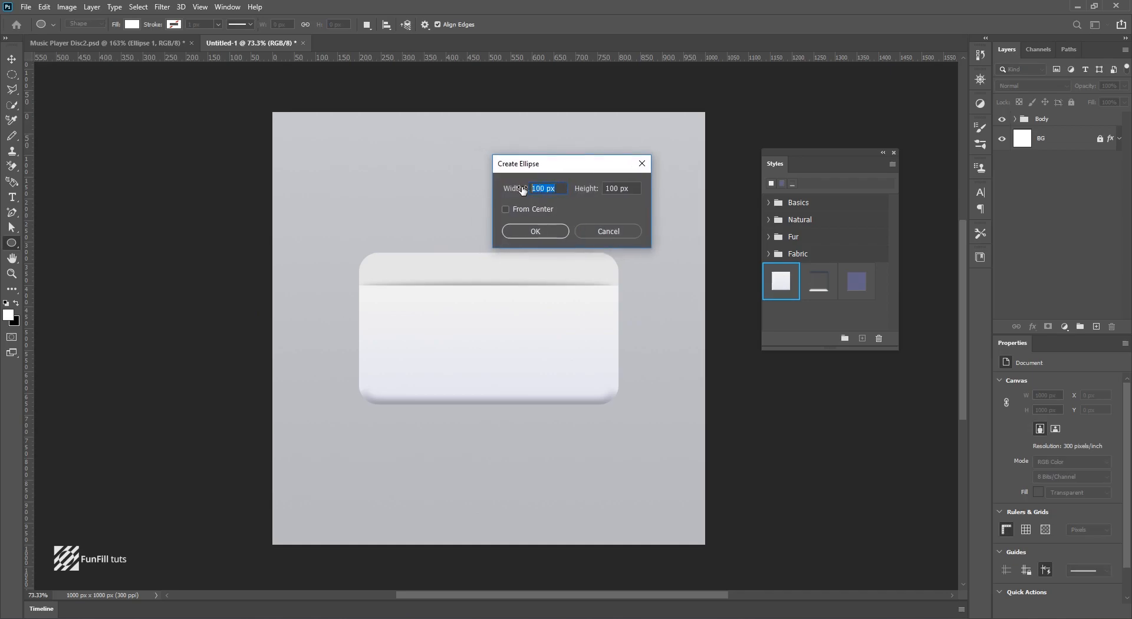
type("360")
key("Tab")
type("360")
left_click_drag(556, 188, 536, 188)
type("70")
key("Tab")
type("370")
left_click(555, 232)
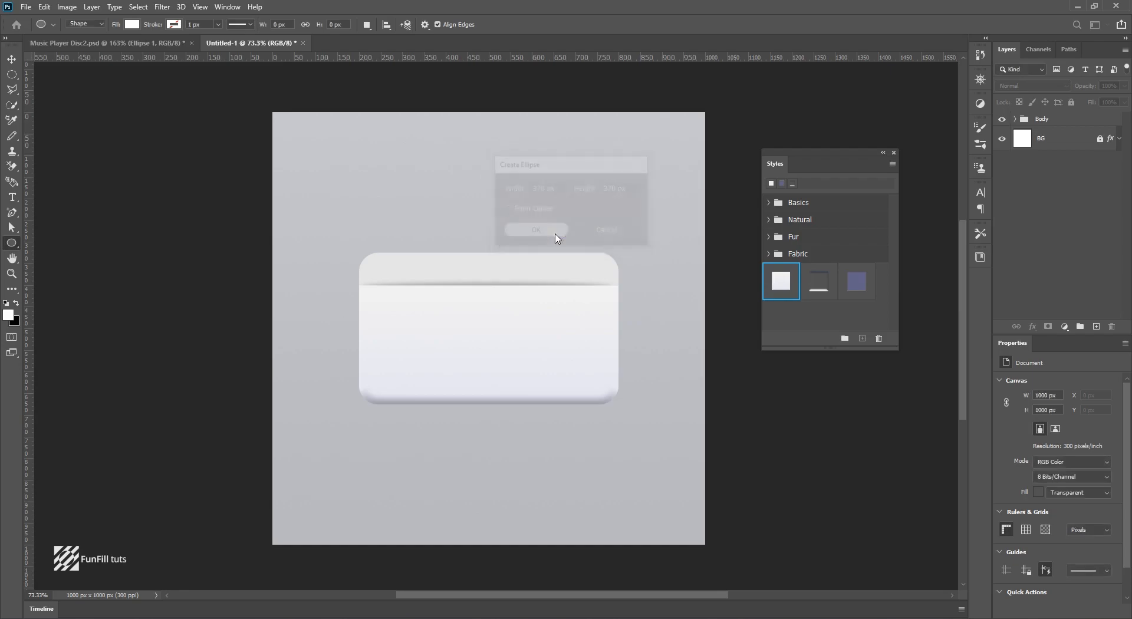
key("v")
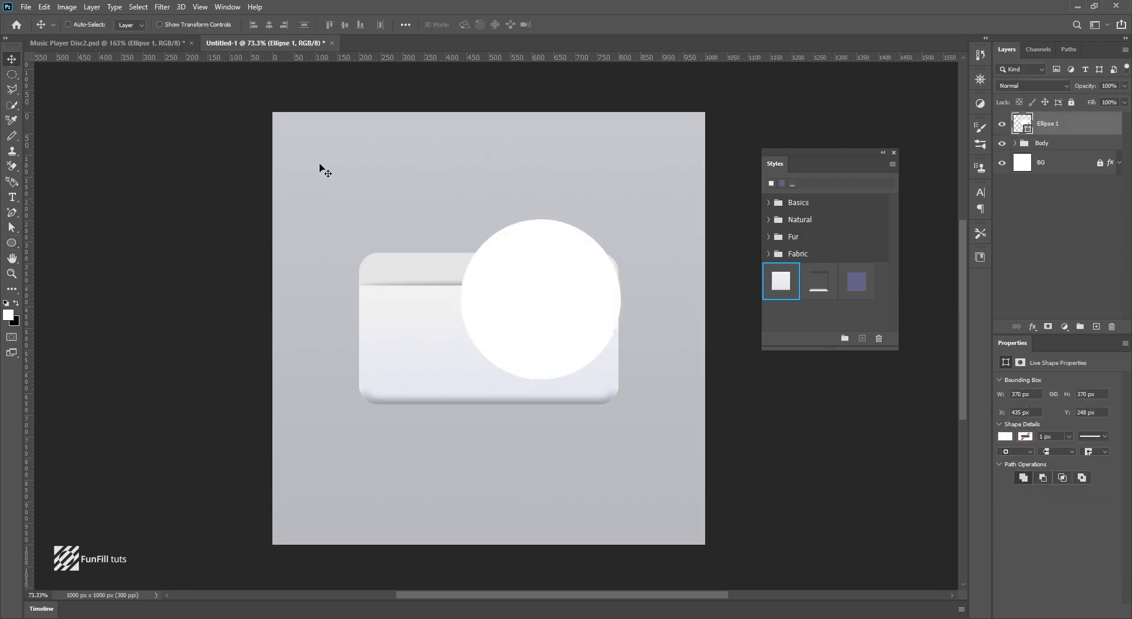
Set the circle's fill colour to #4f4f4f.
double_click(1021, 125)
type("4f4f4f")
left_click(976, 244)
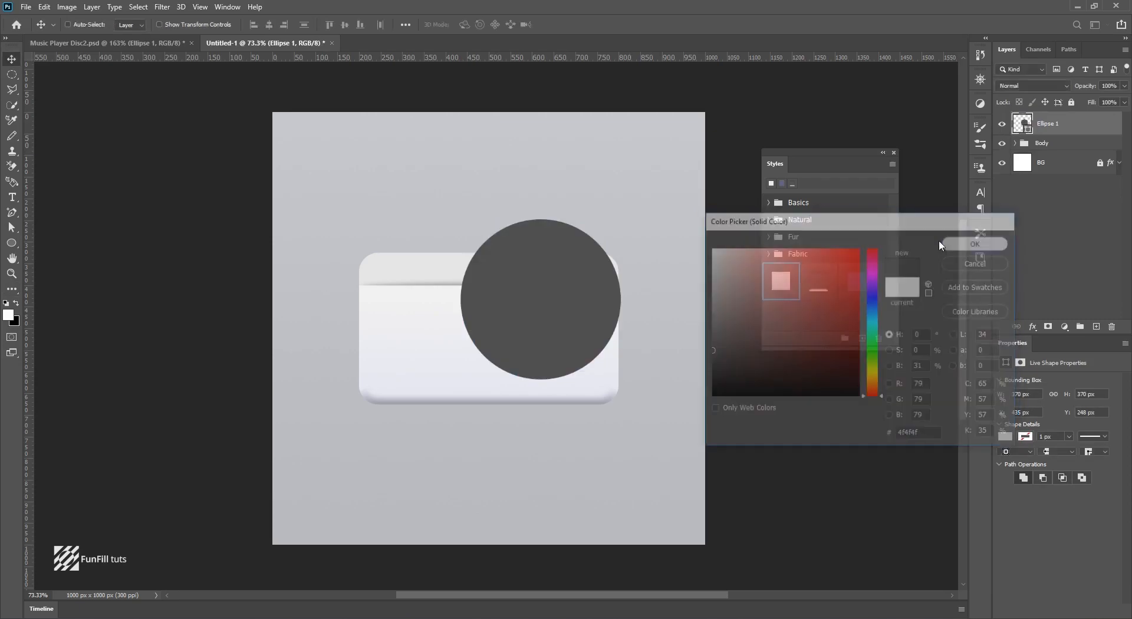
key("v")
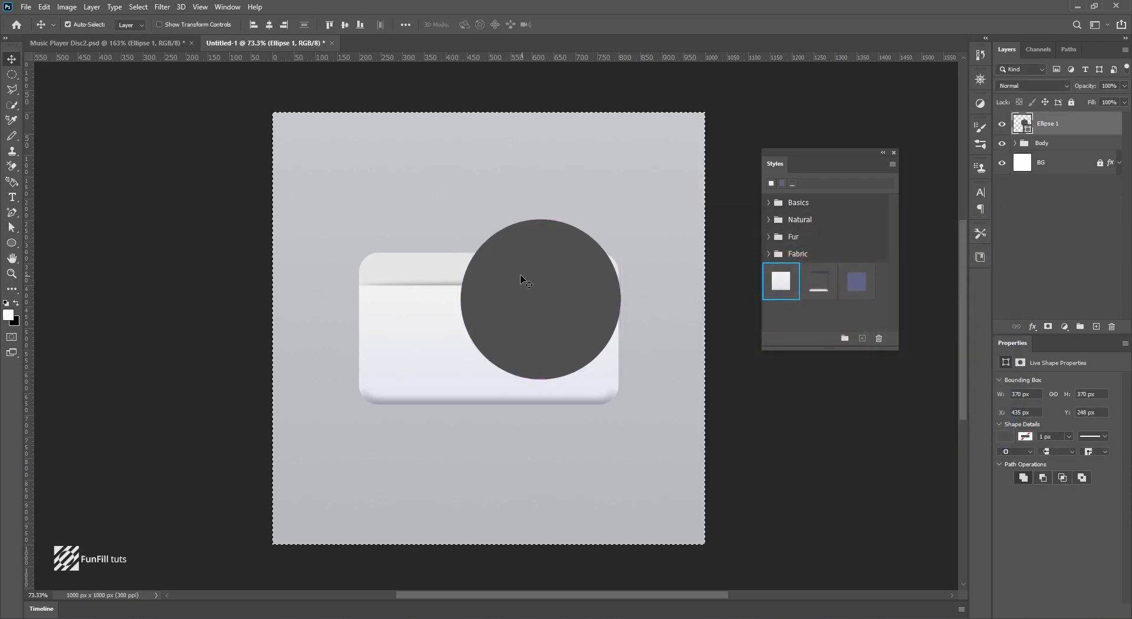
Centre the circle horizontally and vertically on the canvas, deselect, and move it straight up to Y 190 px.
key("ctrl+a")
left_click(268, 24)
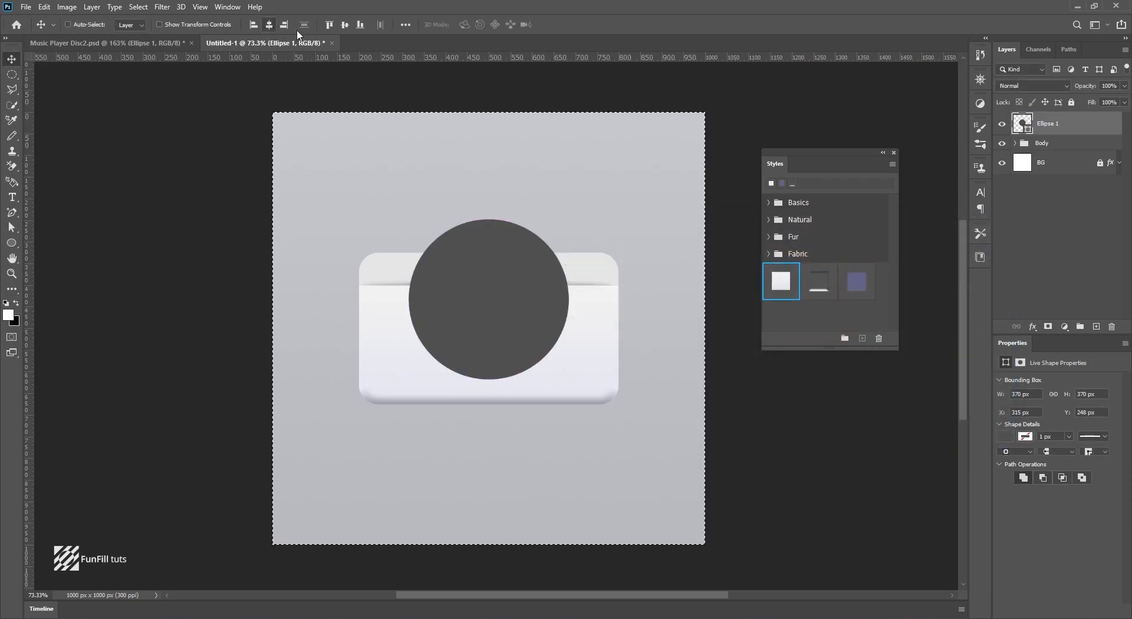
left_click(345, 24)
key("ctrl")
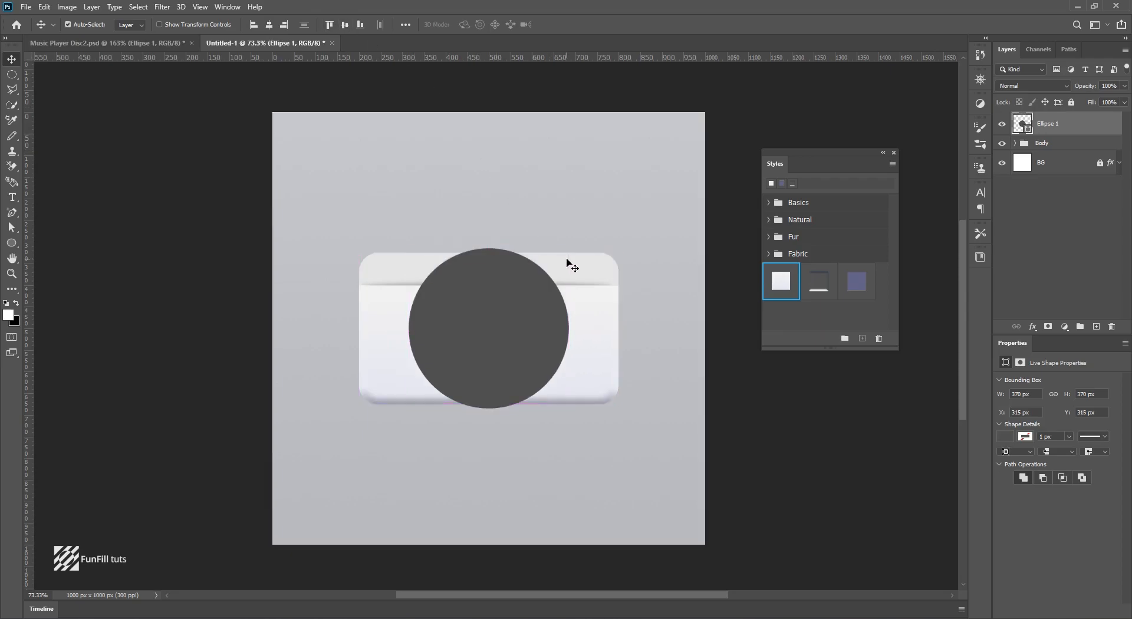
key("ctrl+d")
left_click_drag(525, 314, 507, 287)
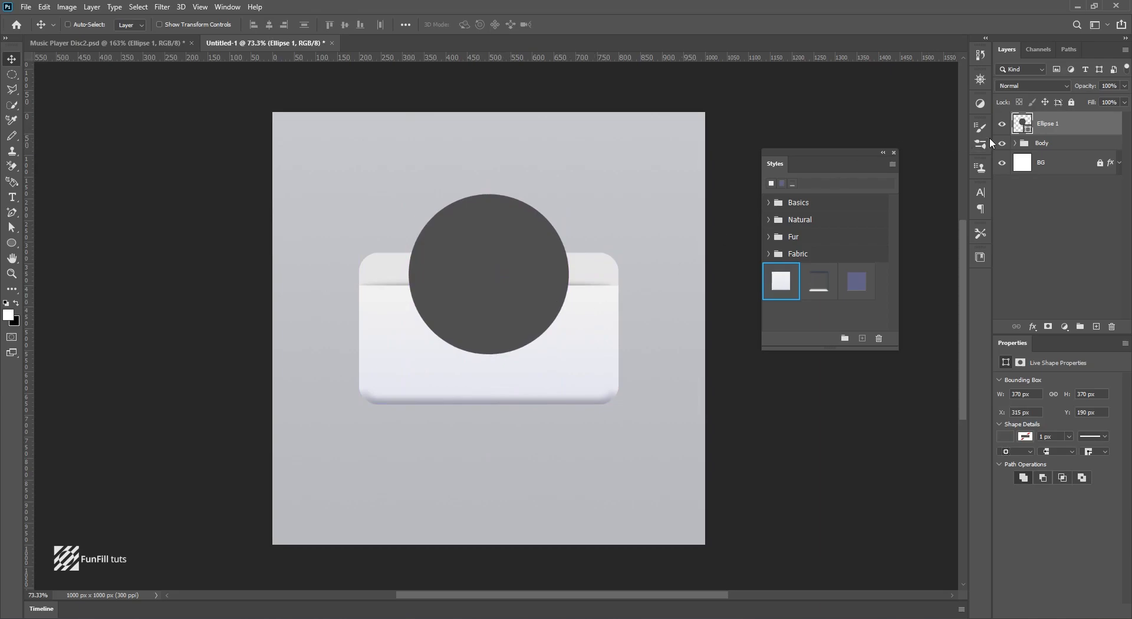
Put the circle layer in a new group named Disc.
left_click(1080, 326)
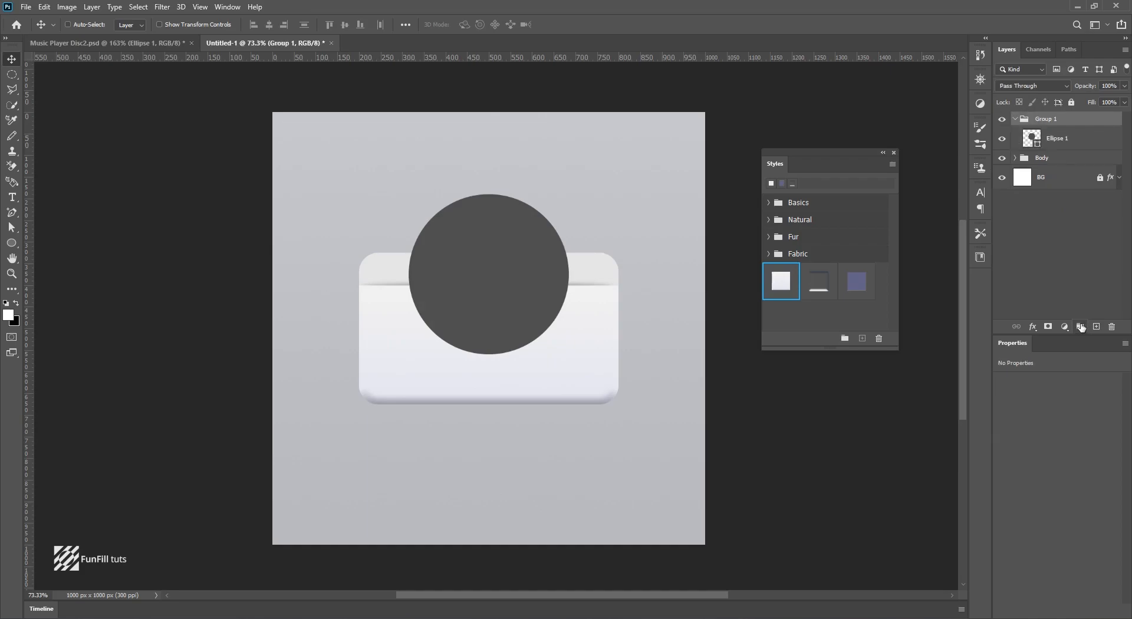
double_click(1047, 118)
type("Disc")
key("Return")
Move the Disc group into Body between Front Rec and Seam Shadow, and raise the circle to Y 150 px.
left_click(1015, 158)
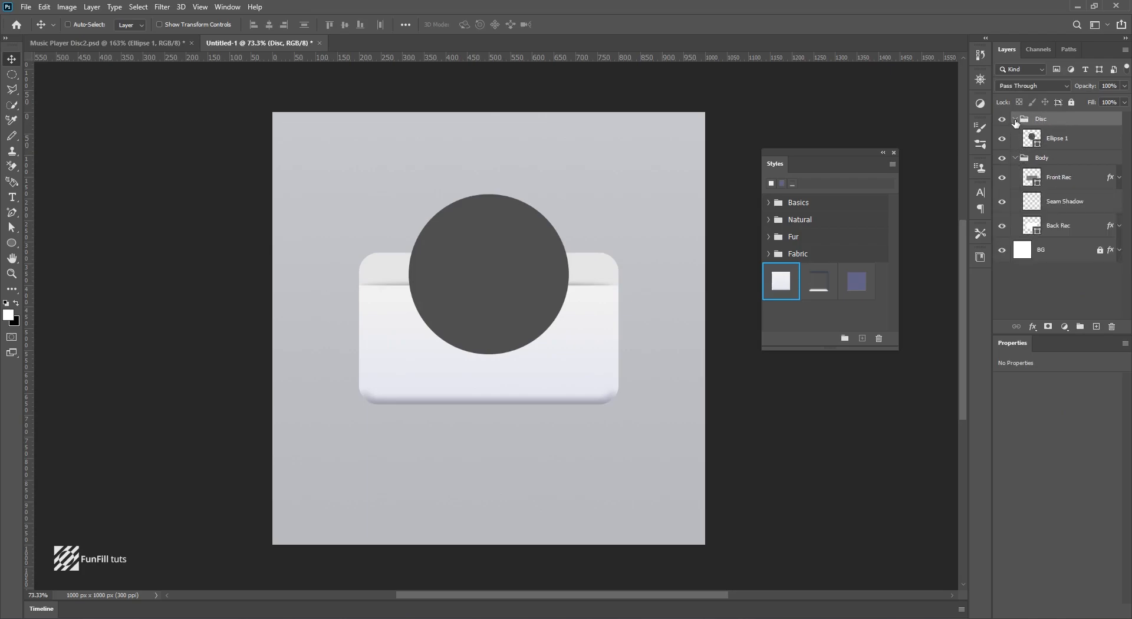
left_click(1015, 119)
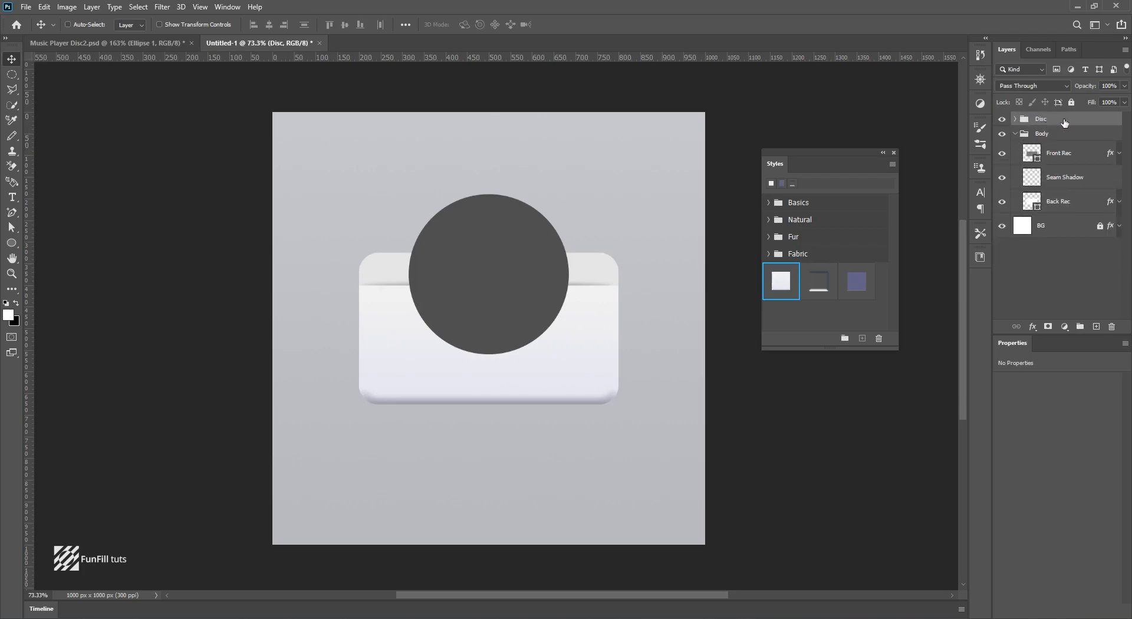
left_click_drag(1064, 122, 1068, 168)
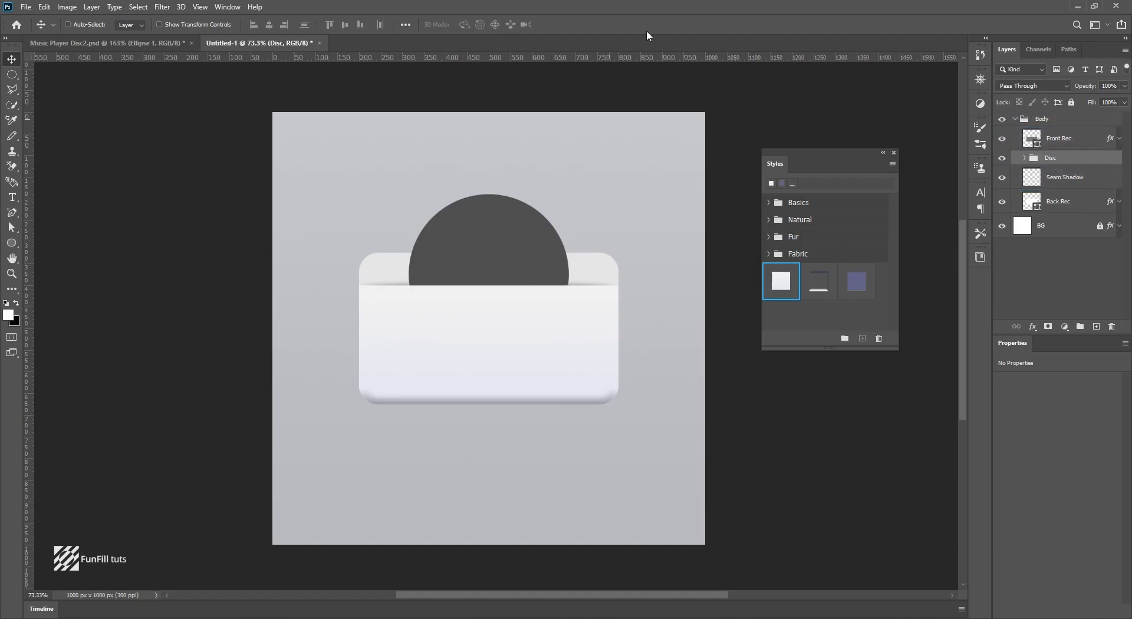
left_click_drag(512, 235, 508, 218)
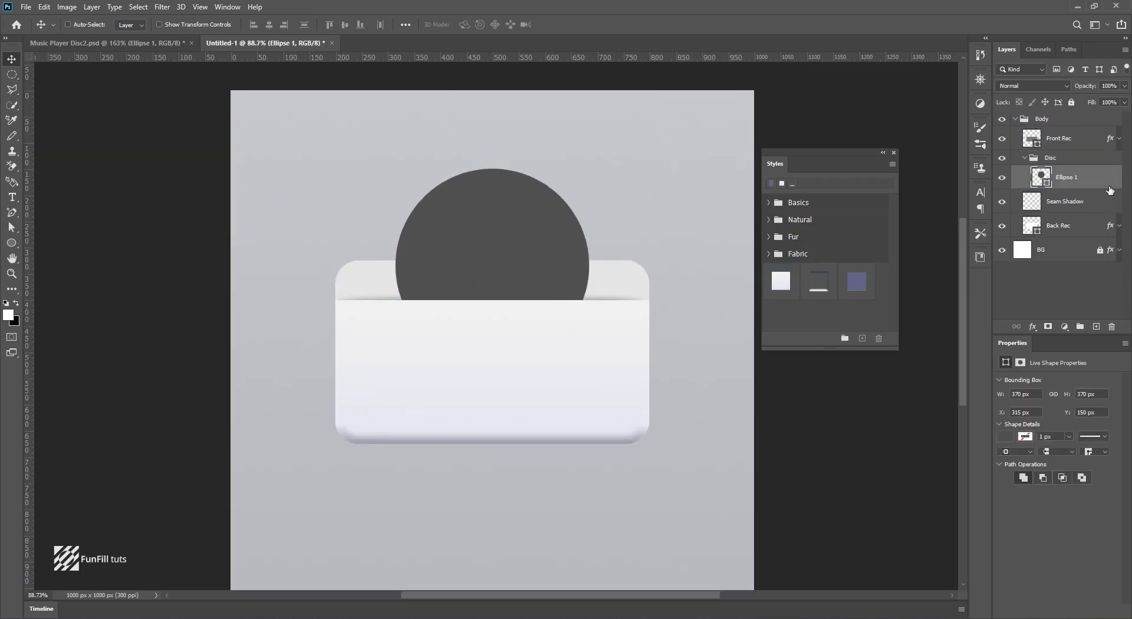
Add a Gradient Overlay to the disc's circle layer using the Disc Color preset.
double_click(1106, 184)
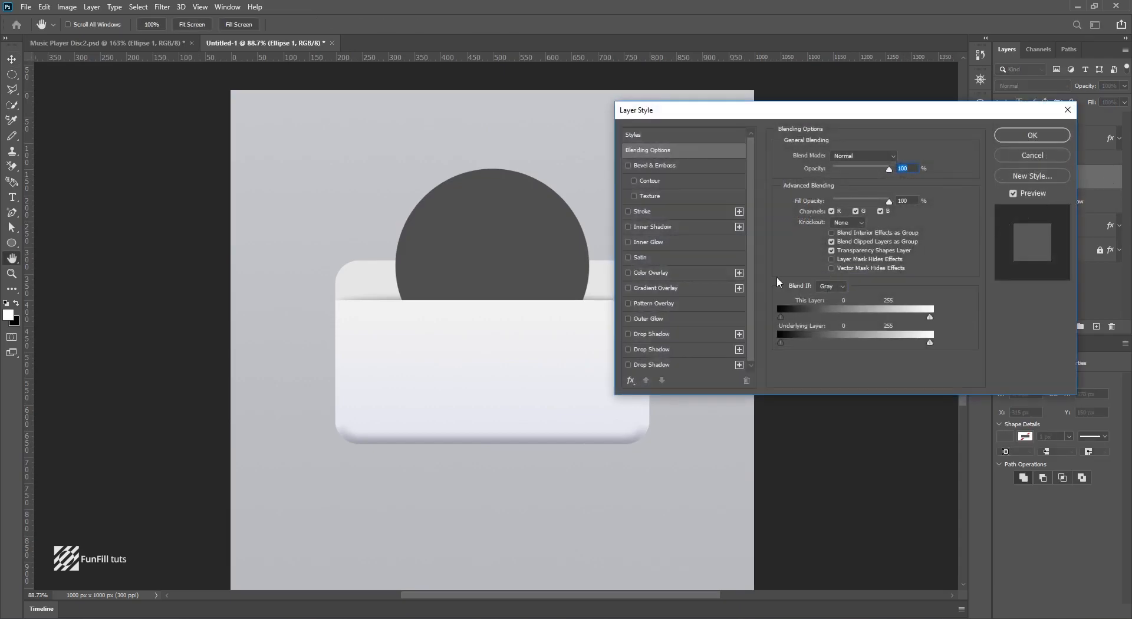
left_click(656, 288)
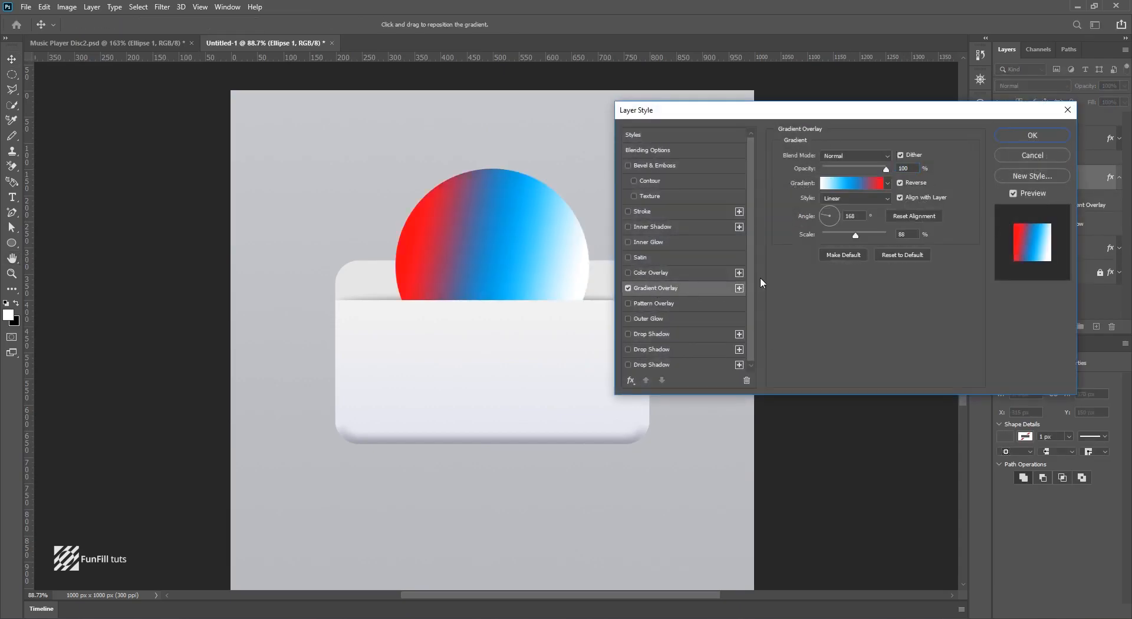
left_click(846, 185)
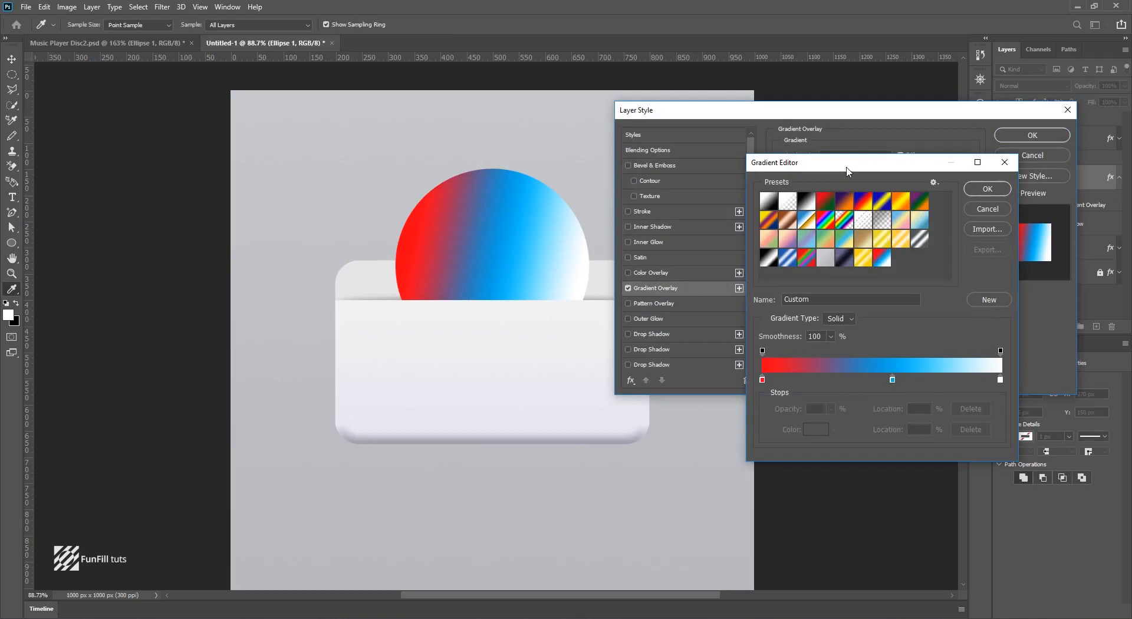
left_click_drag(851, 171, 844, 142)
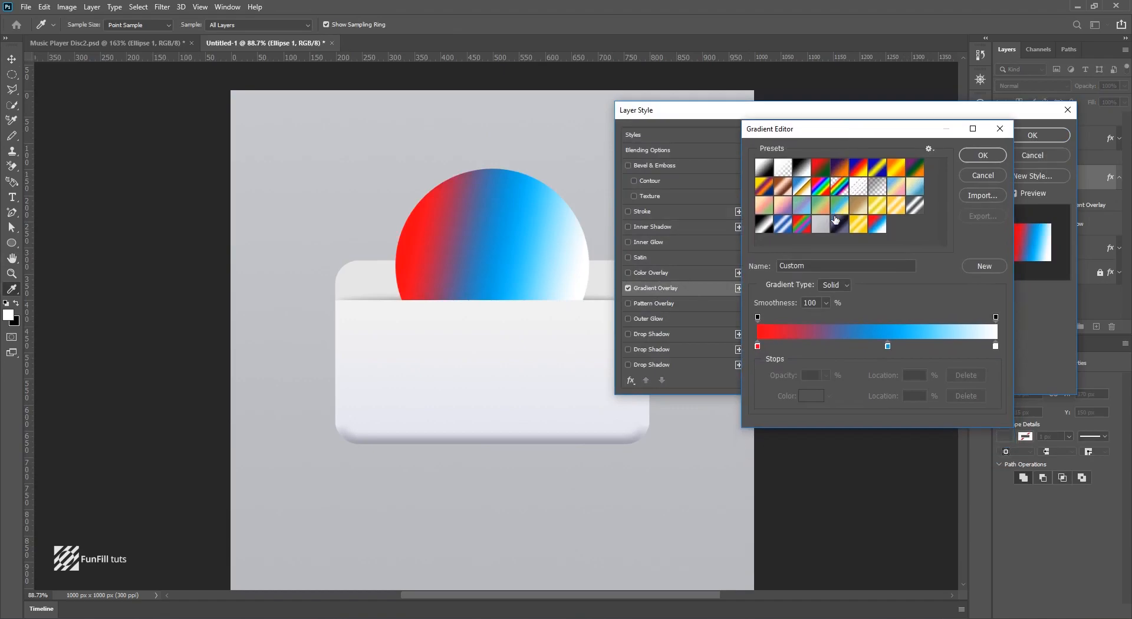
left_click(838, 224)
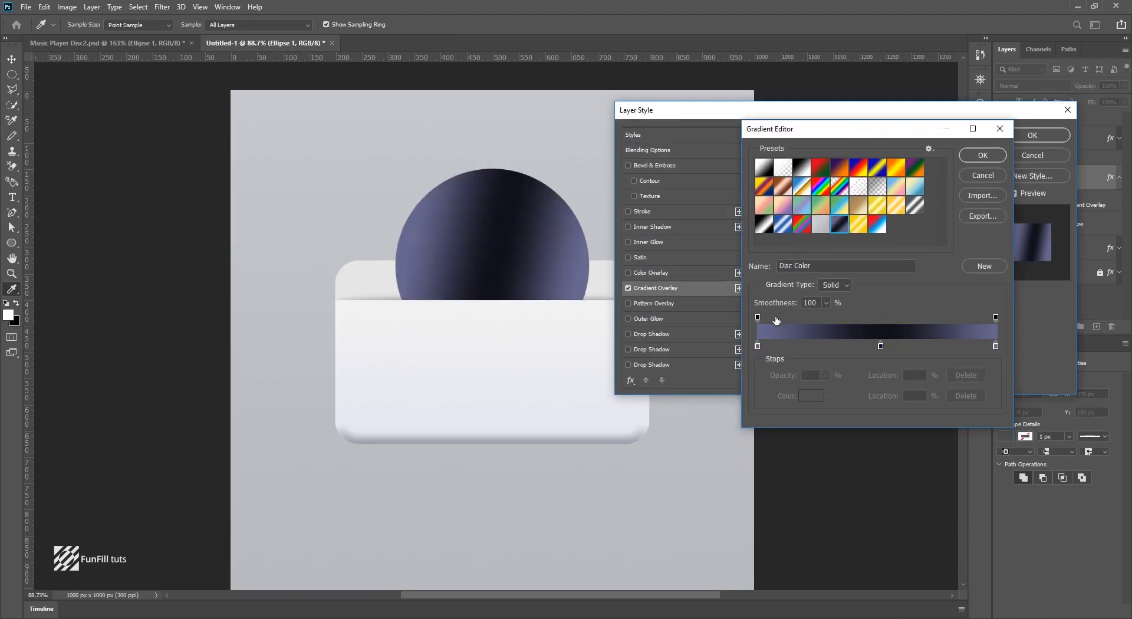
Go through the gradient's colour stops, keeping #67678f at both ends and #101019 in the middle, and accept the gradient.
double_click(758, 346)
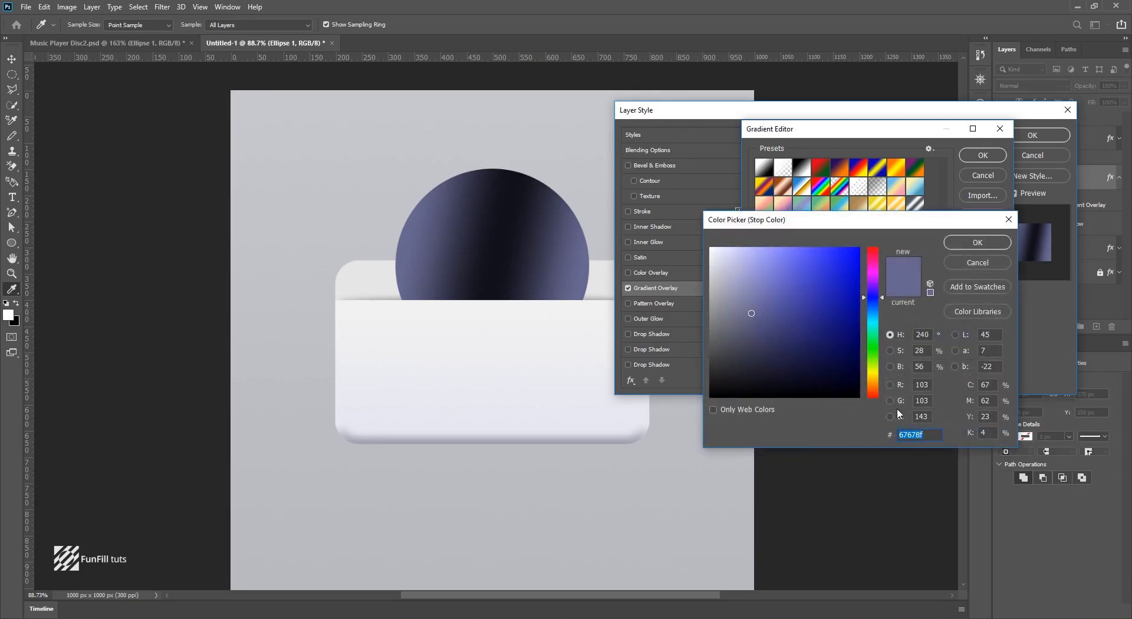
left_click(978, 243)
double_click(884, 349)
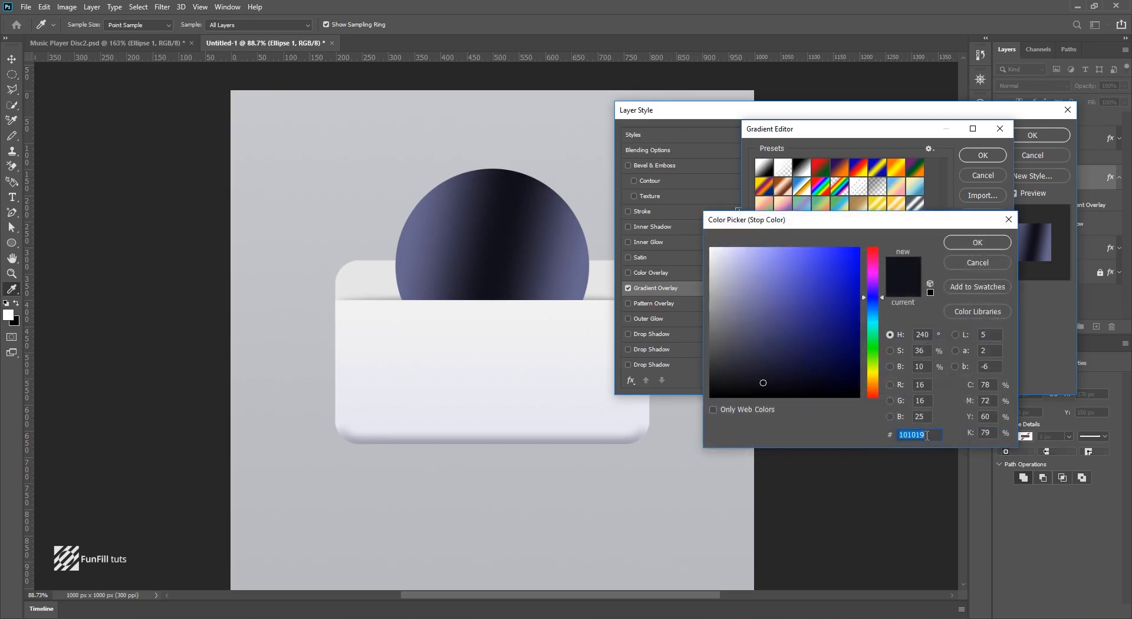
left_click(987, 244)
double_click(995, 346)
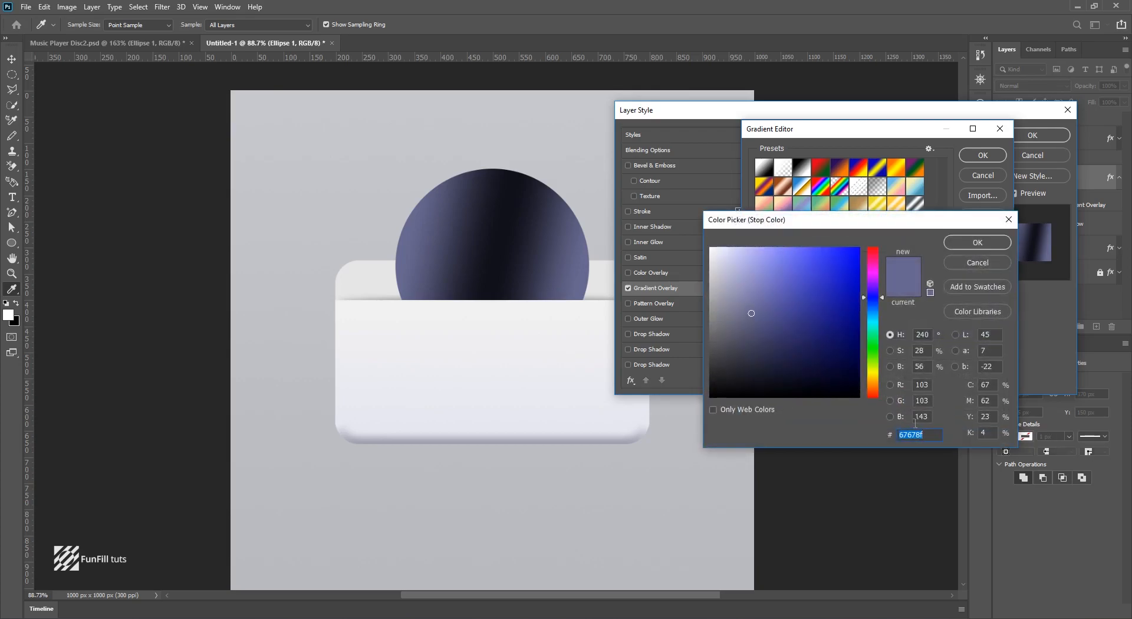
left_click(964, 243)
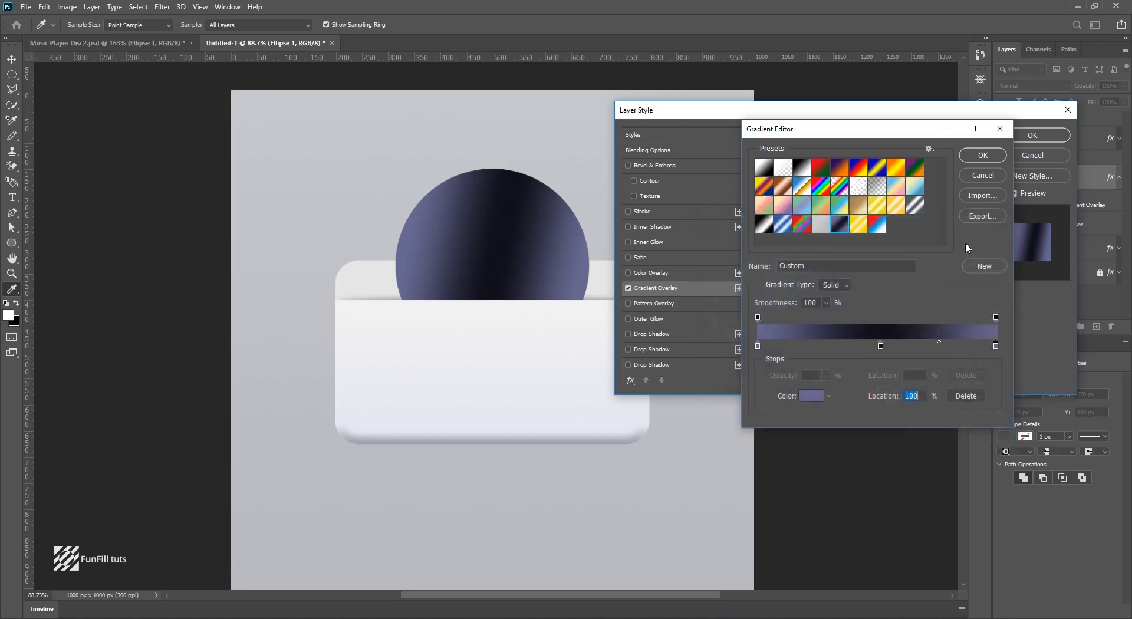
left_click(988, 160)
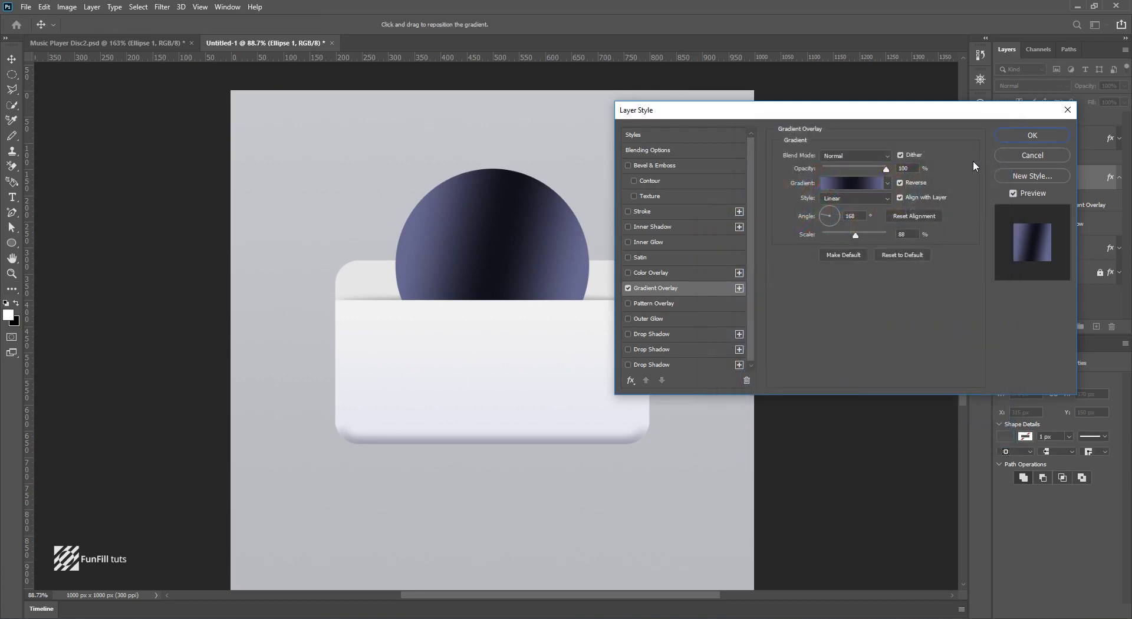
Set the disc's gradient overlay to the Angle style with an angle of 54°, and return to the blending options.
left_click(843, 199)
left_click(841, 223)
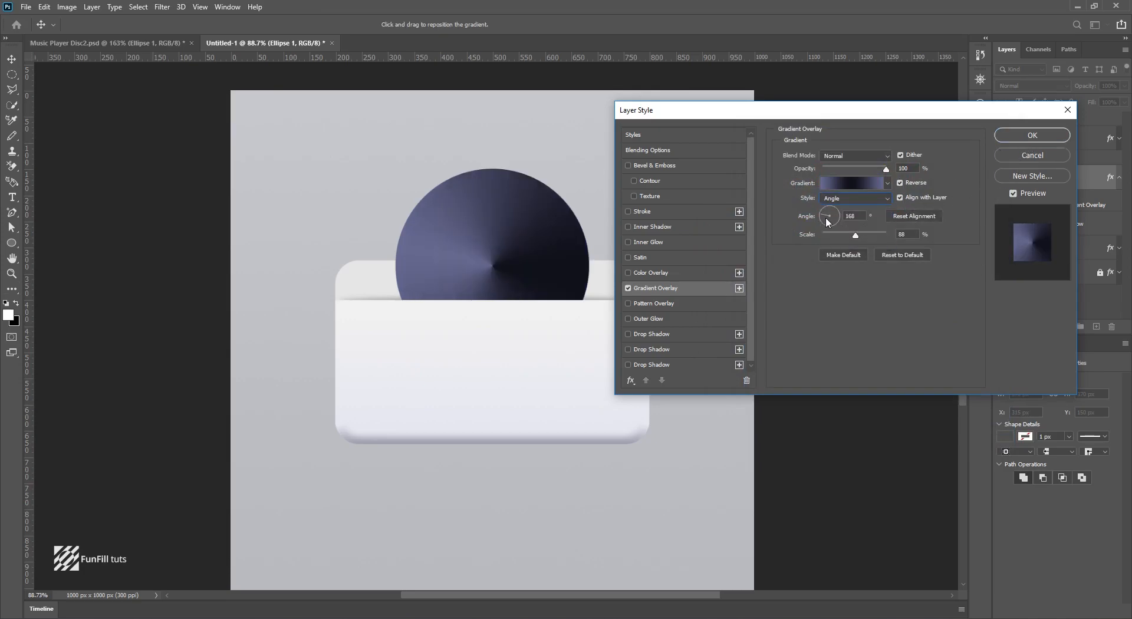
left_click_drag(826, 222, 835, 204)
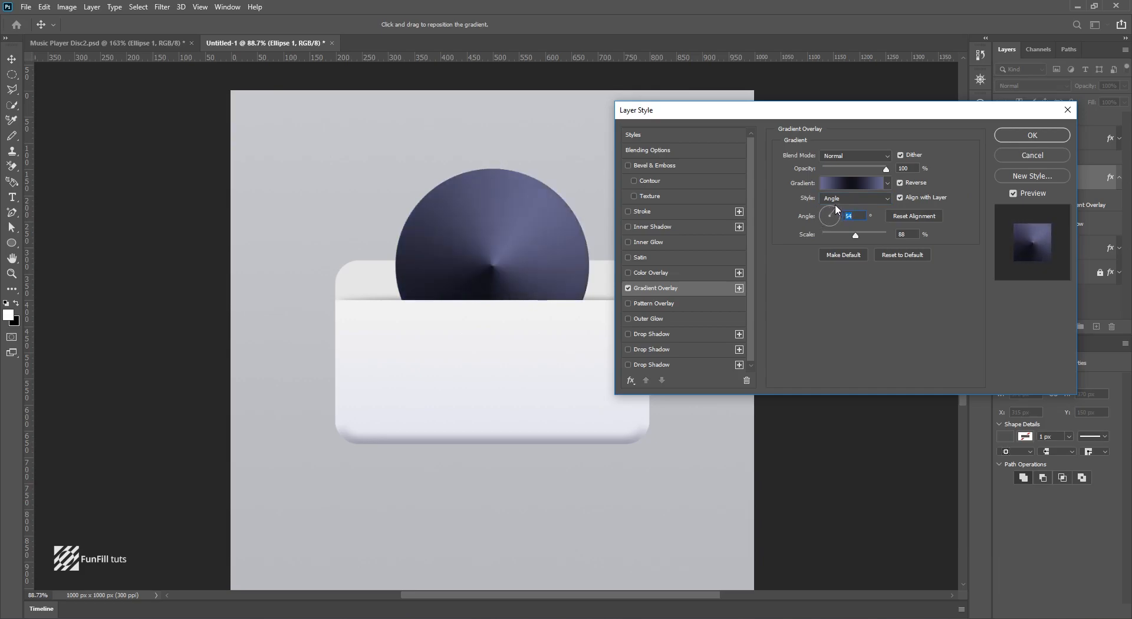
left_click(742, 150)
left_click_drag(744, 114, 754, 110)
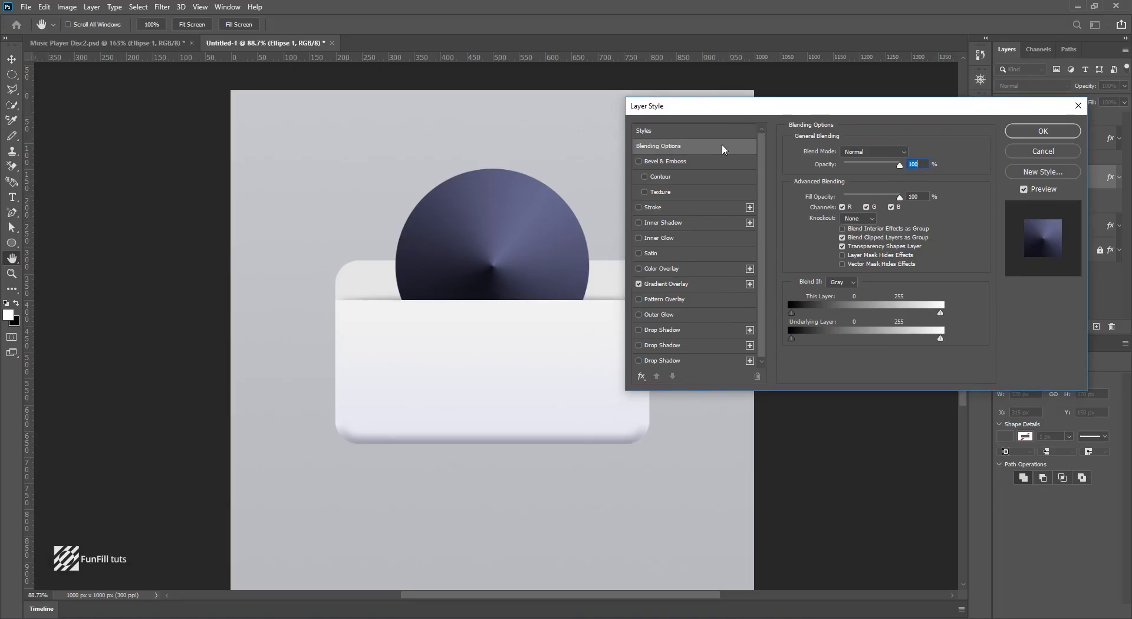
Add a 4 px Stroke outside the disc's circle with 100% opacity and a gradient fill type.
left_click(649, 209)
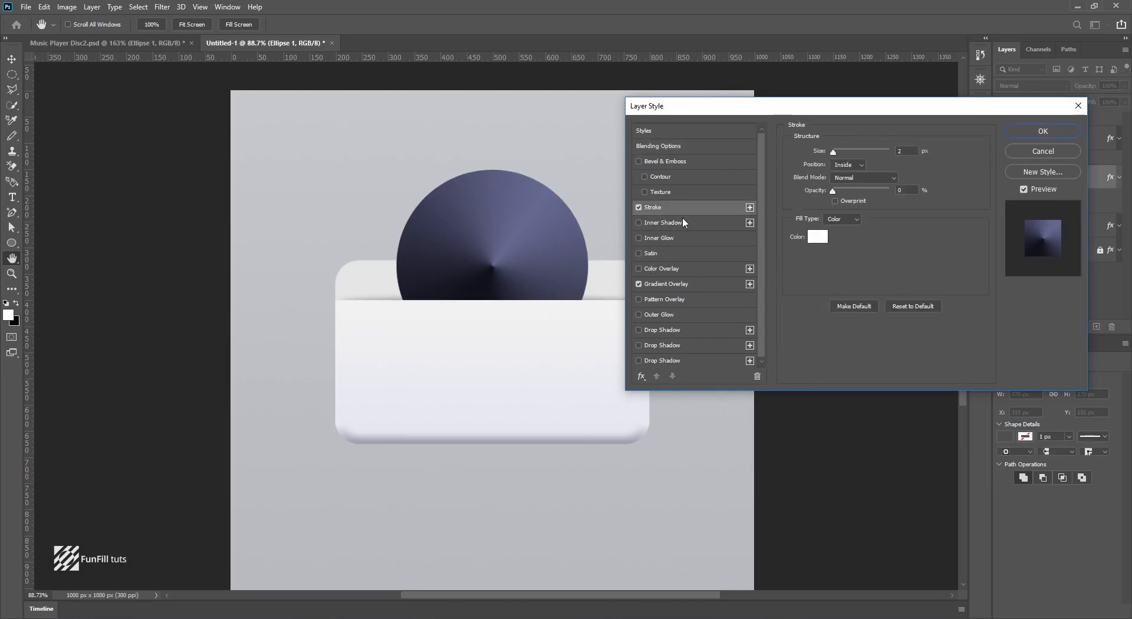
left_click(848, 165)
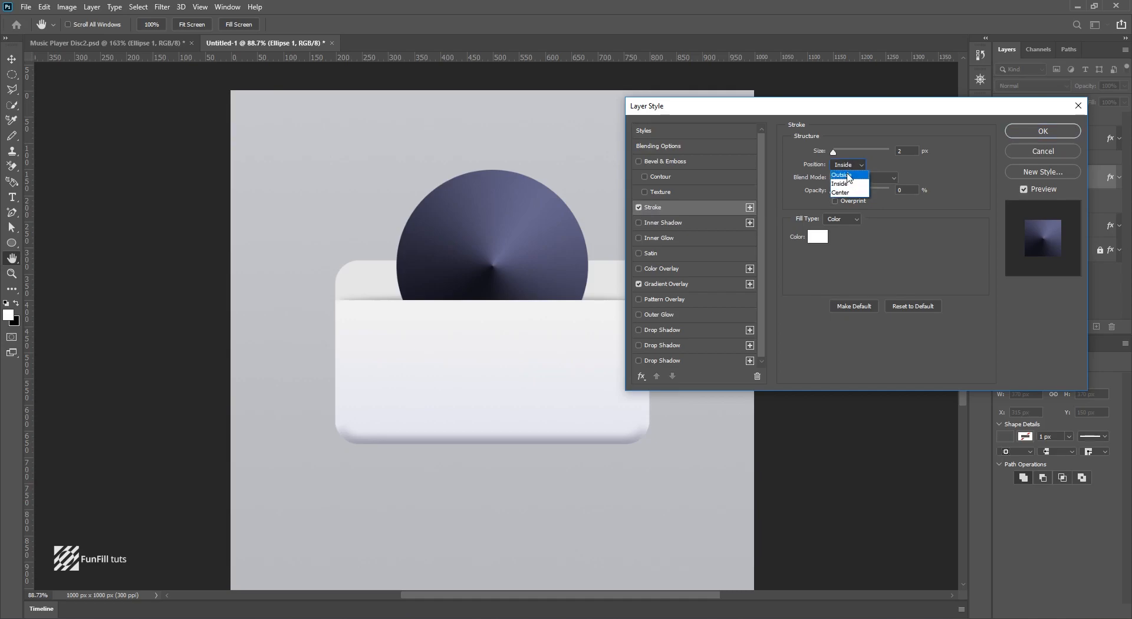
left_click(849, 176)
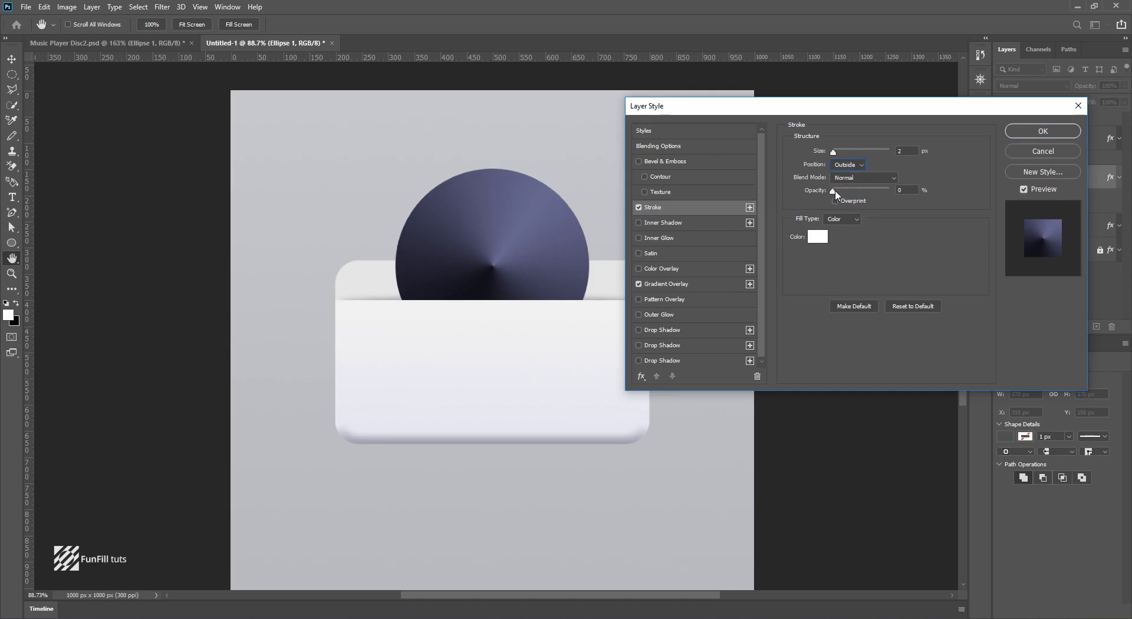
left_click_drag(834, 191, 894, 190)
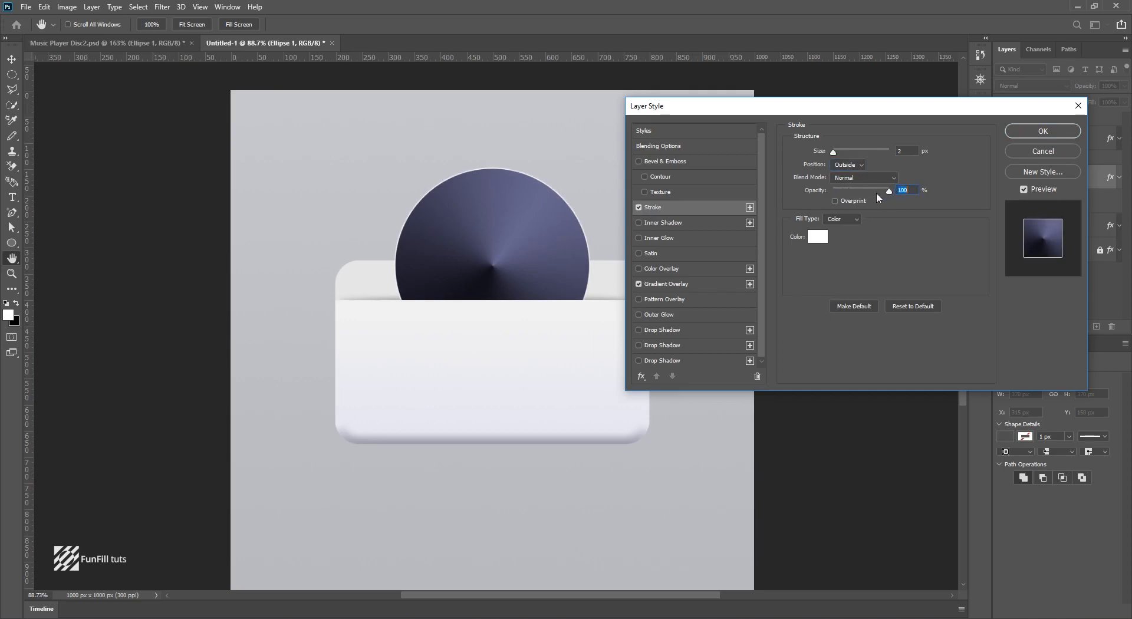
left_click(843, 220)
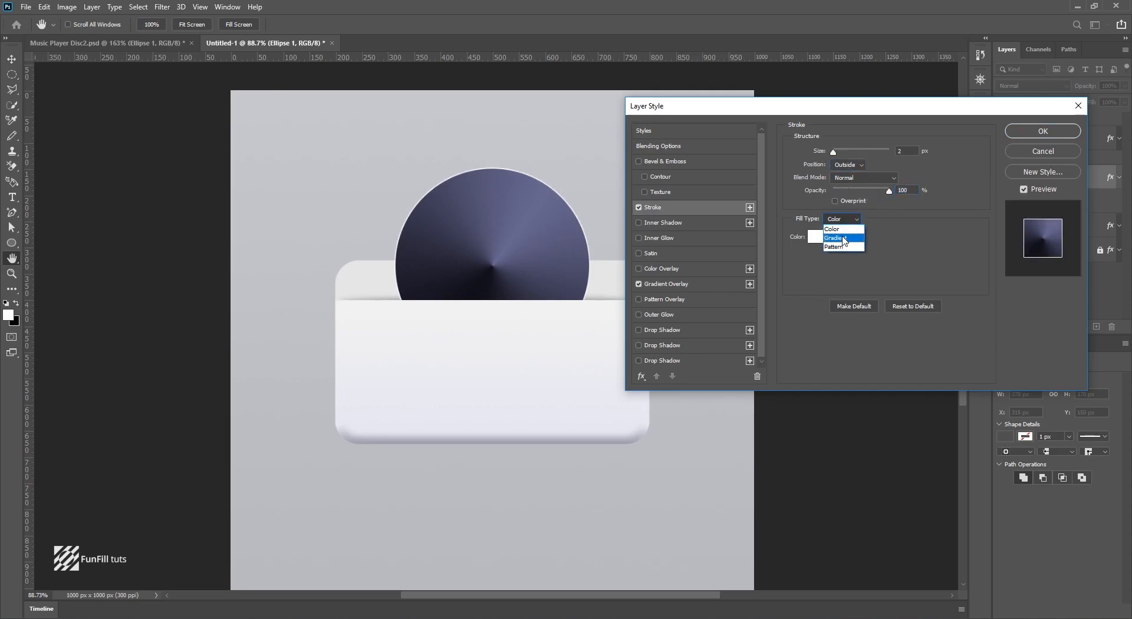
left_click(845, 238)
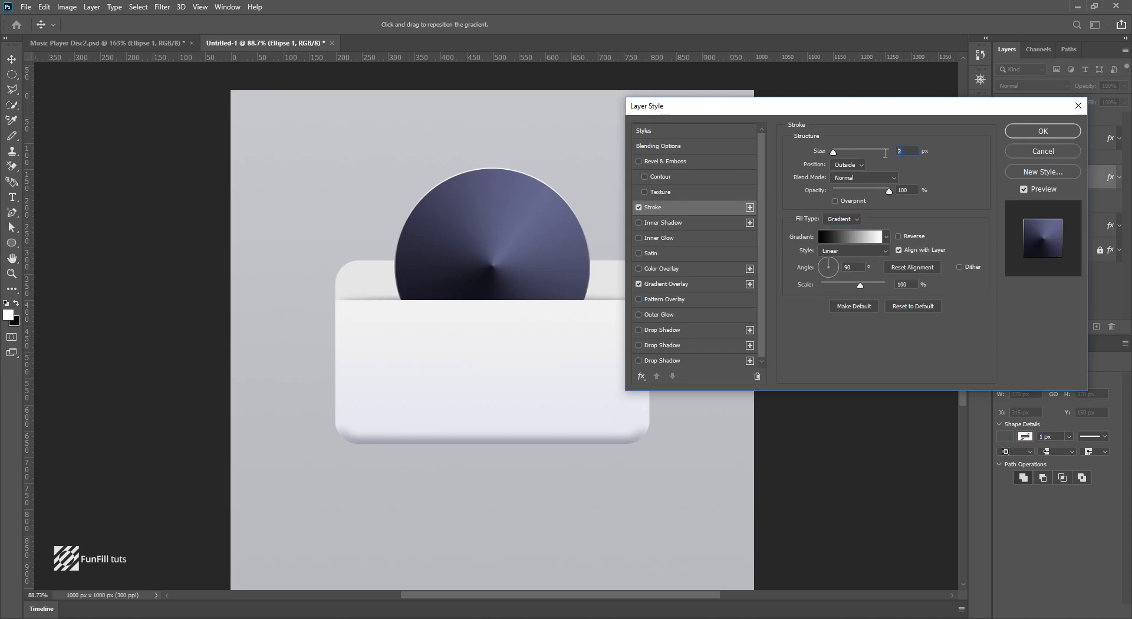
type("4")
Recolour the stroke gradient from #1b1c29 to #66678e, sampling the disc's dark and light areas, and accept it.
left_click(858, 239)
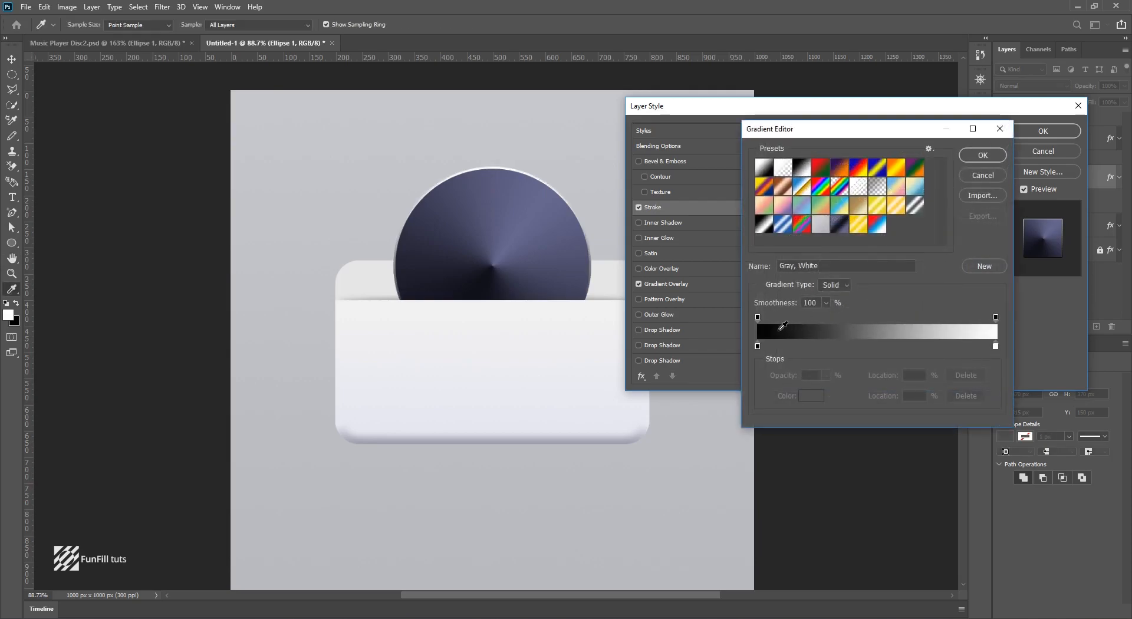
double_click(758, 347)
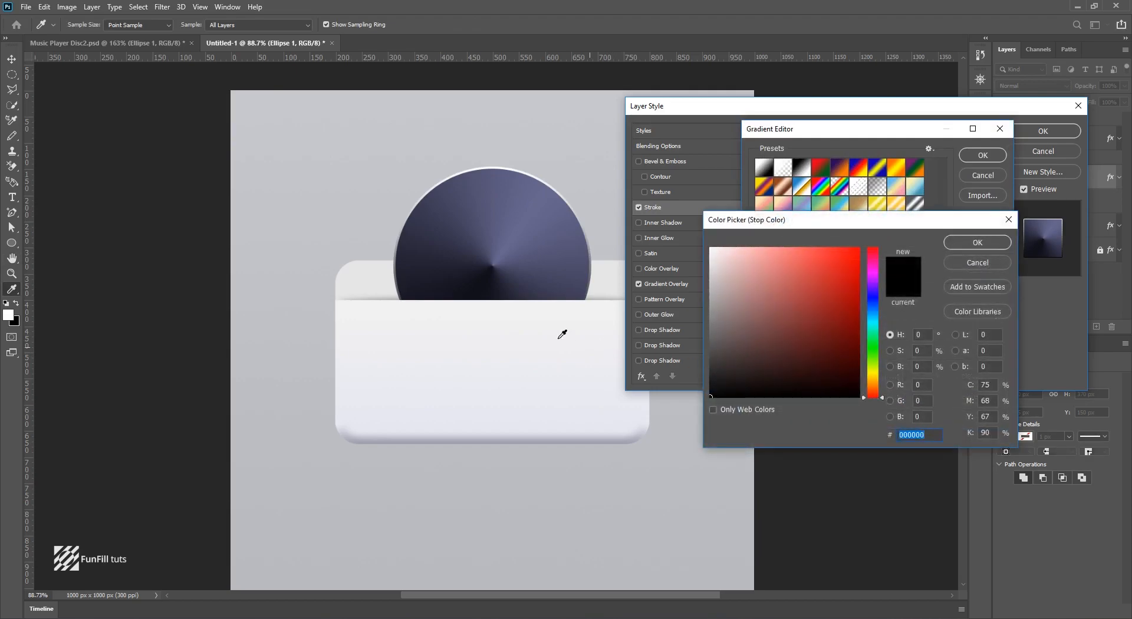
left_click(426, 279)
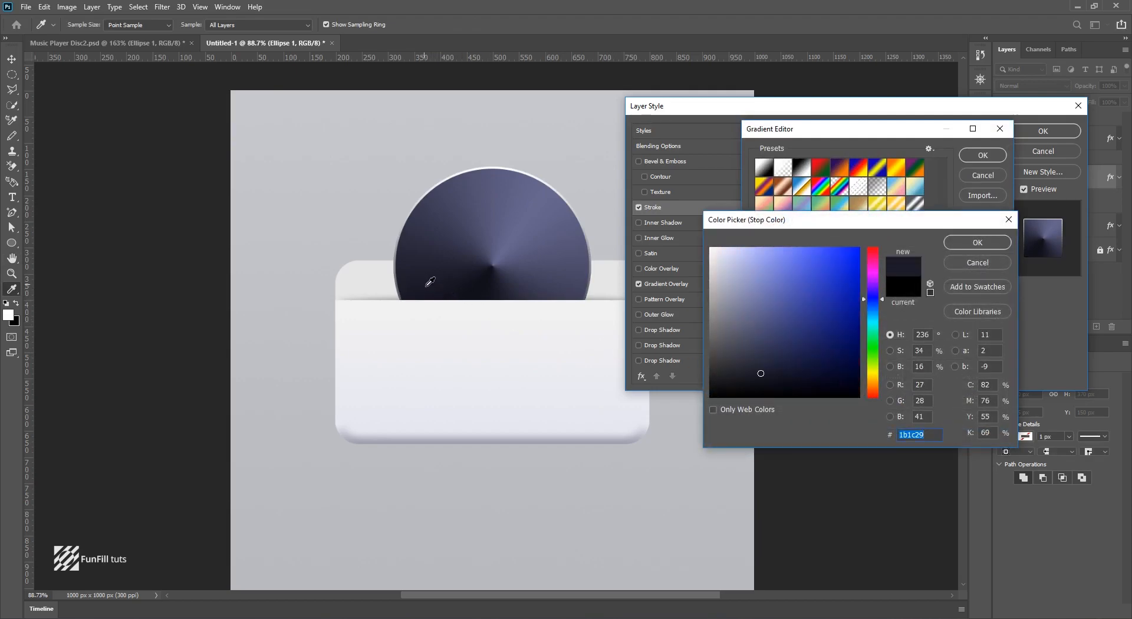
left_click(968, 243)
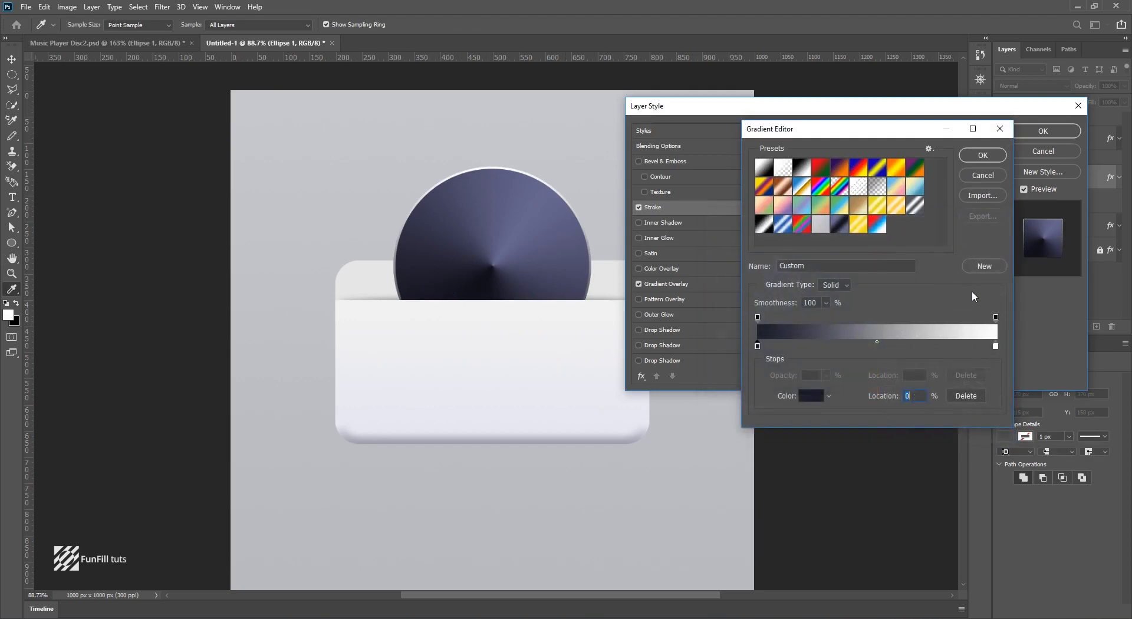
left_click(996, 346)
double_click(996, 347)
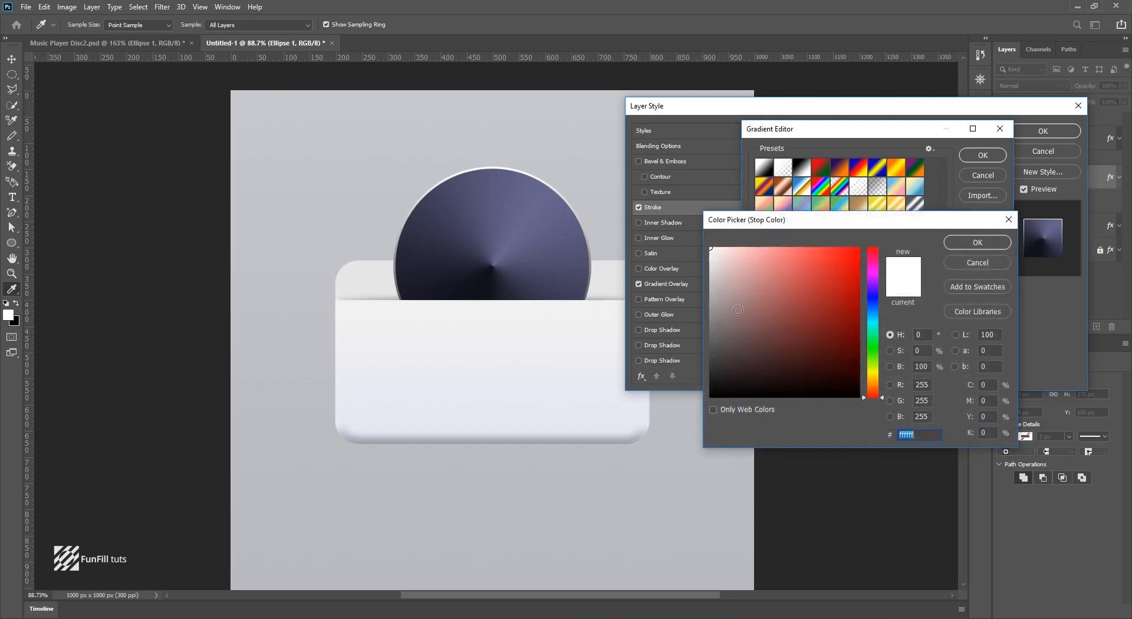
left_click(535, 210)
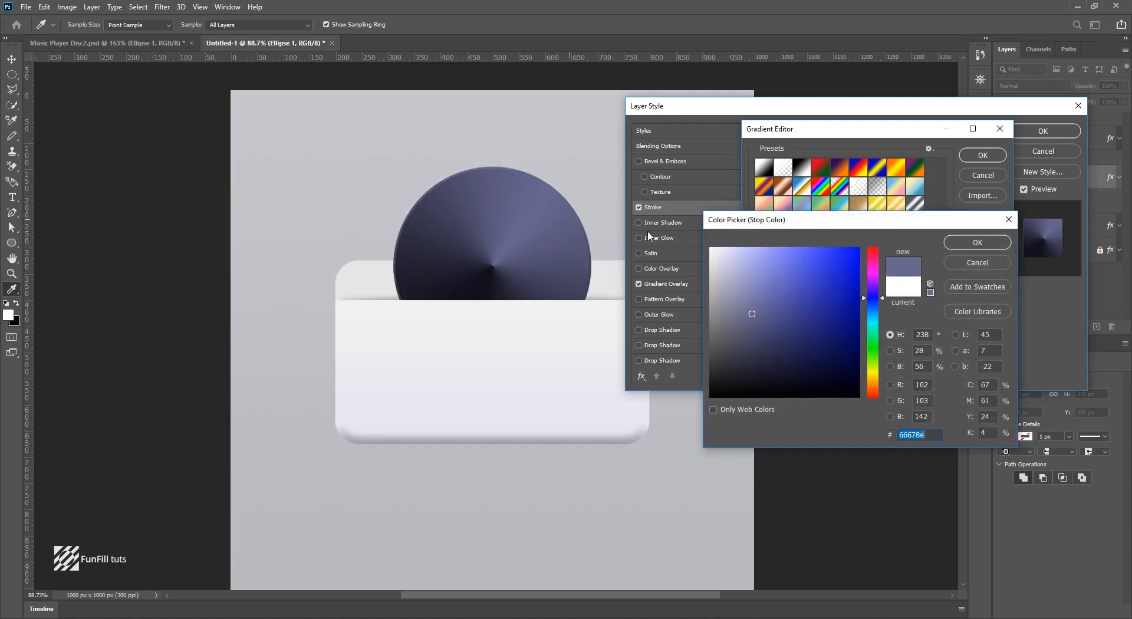
left_click(968, 247)
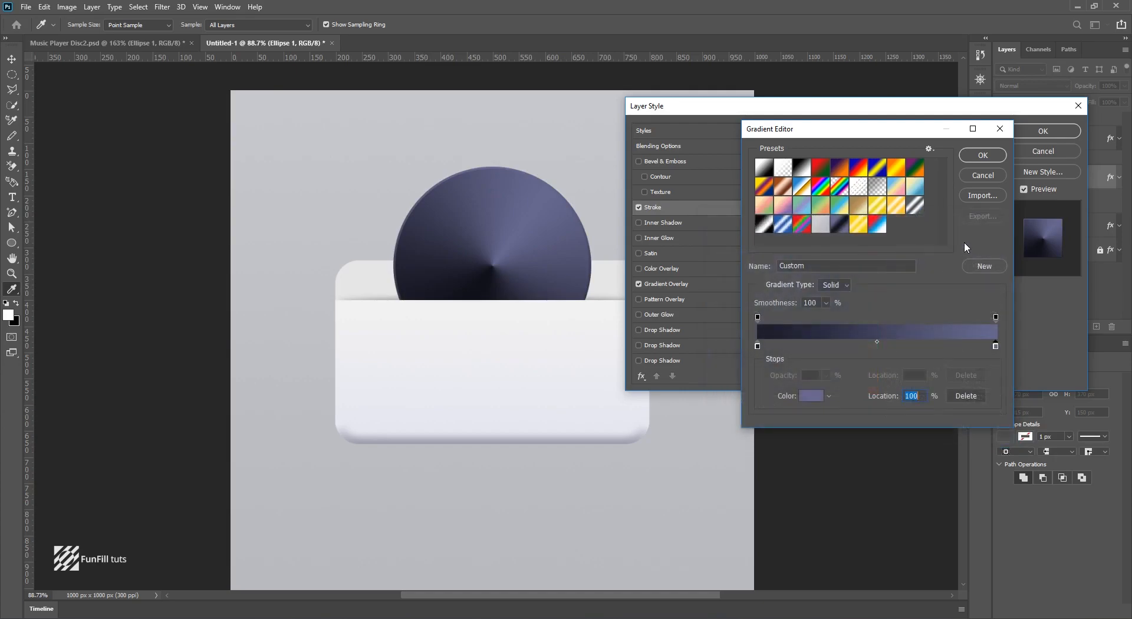
left_click(982, 156)
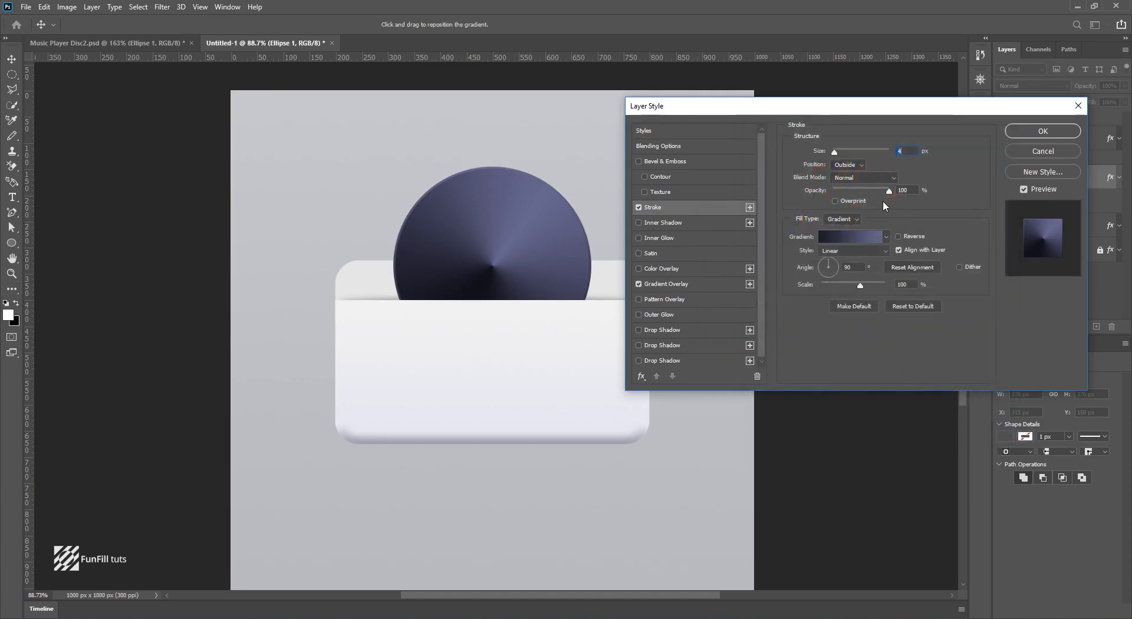
Set the stroke gradient's angle to 180° and its starting colour to #4a4c64, and apply the layer style.
left_click(834, 267)
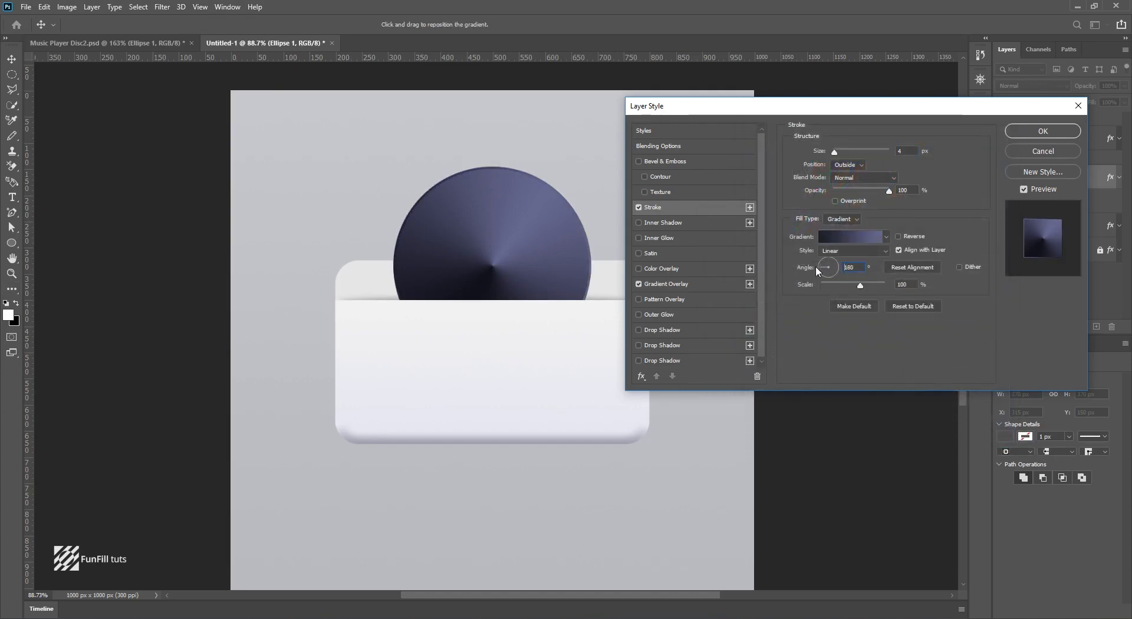
left_click(812, 269)
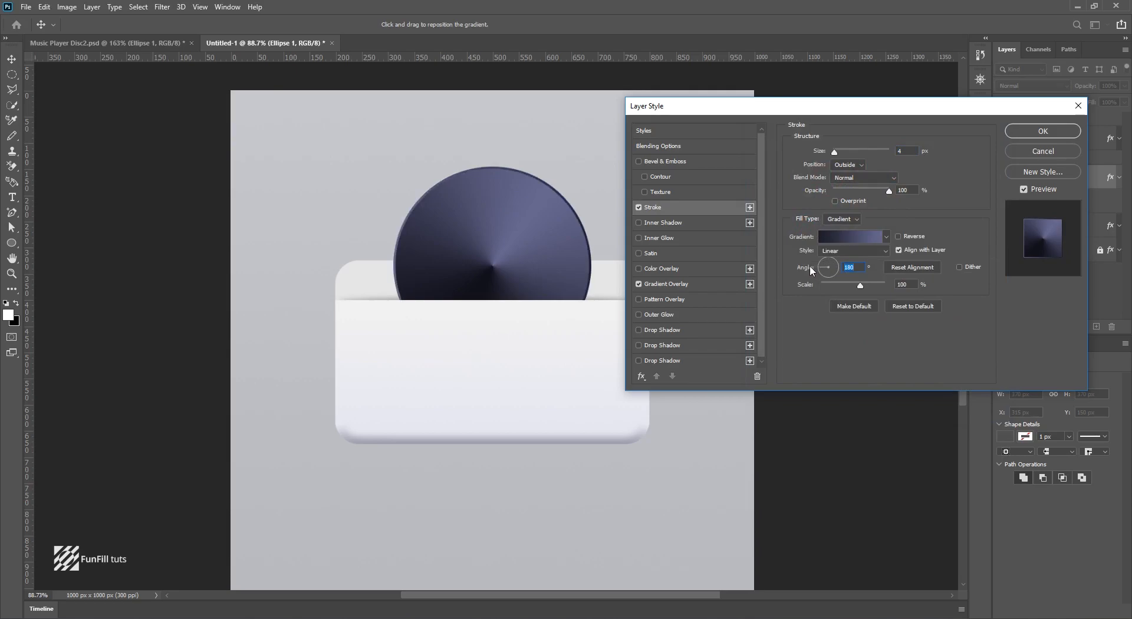
left_click(844, 240)
double_click(758, 346)
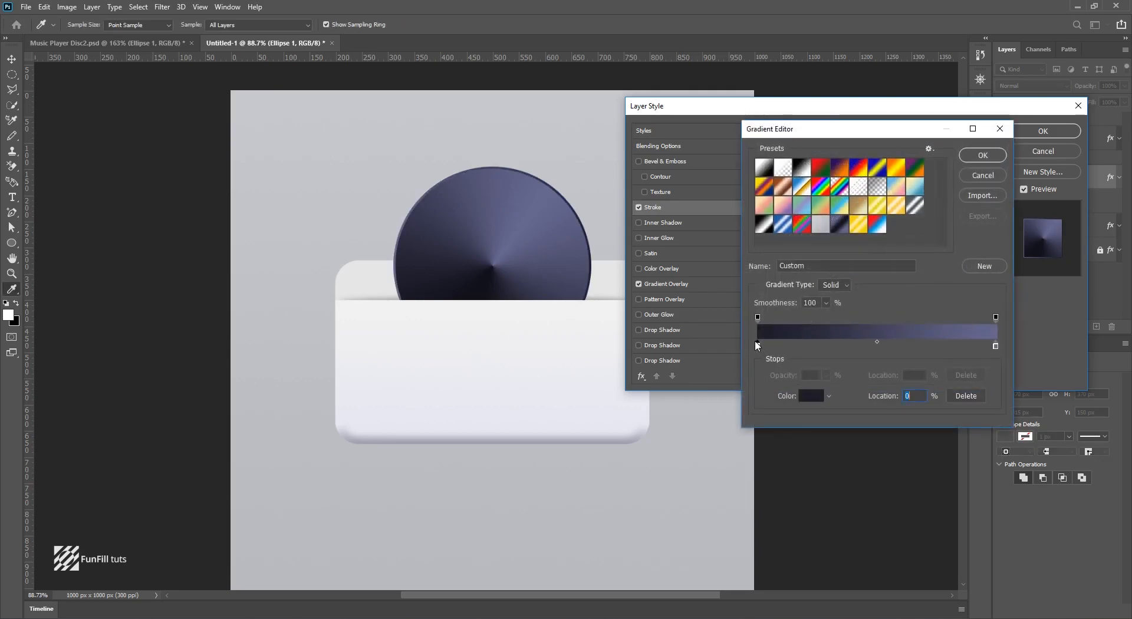
mouse_move(760, 373)
left_mouse_down()
mouse_move(751, 315)
mouse_move(741, 329)
mouse_move(749, 340)
left_mouse_up()
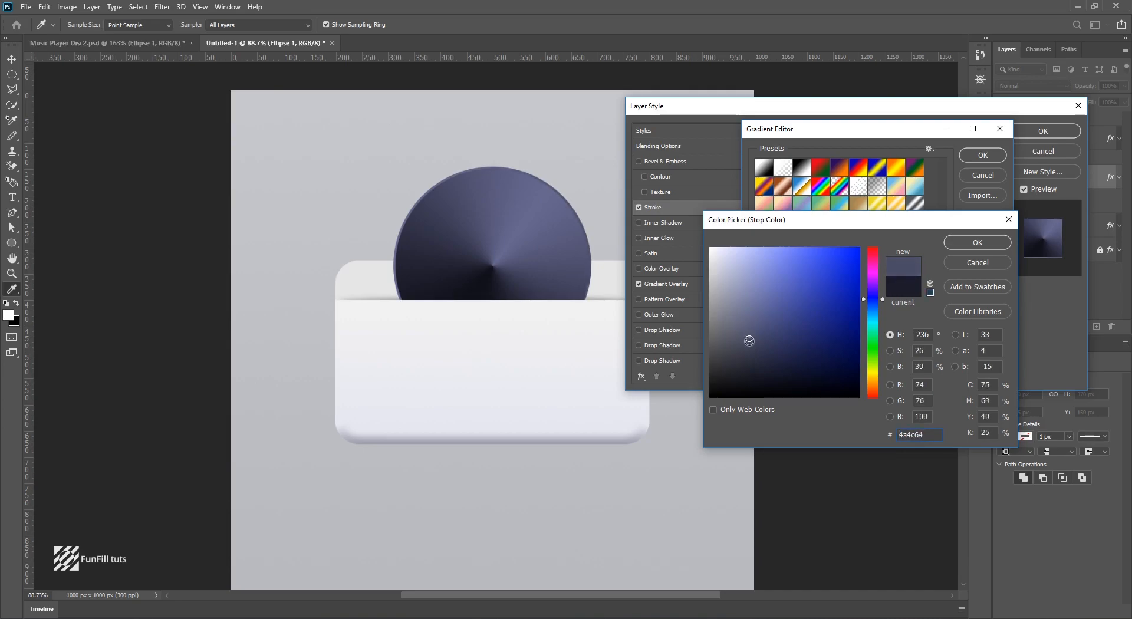
left_click(963, 242)
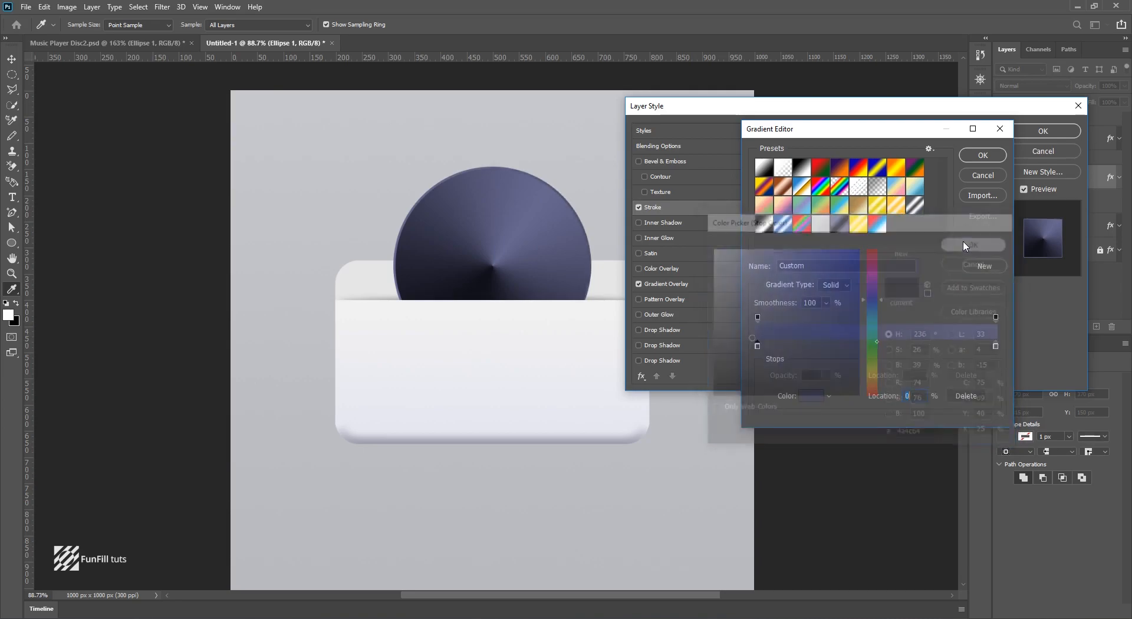
left_click(983, 155)
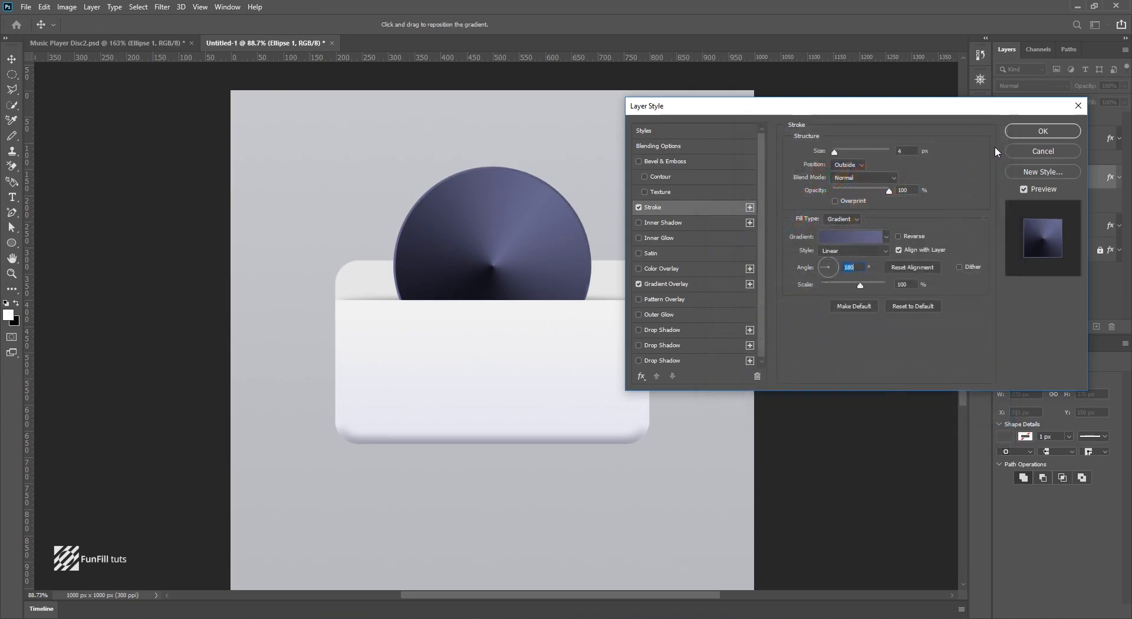
left_click(1023, 131)
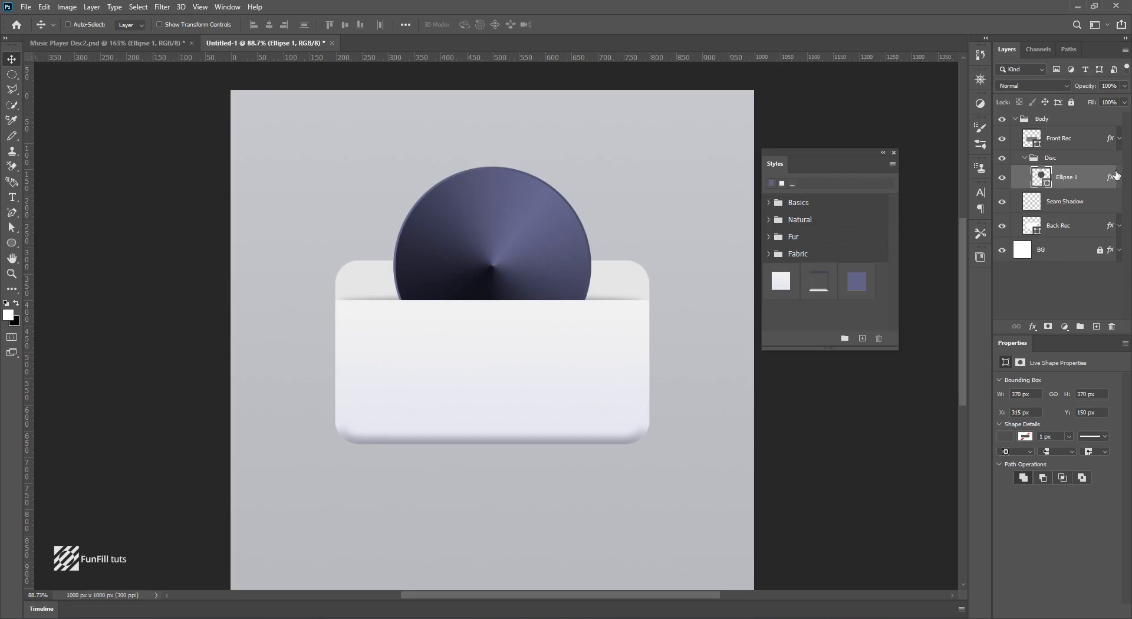
Rename the disc's circle layer as Disc Main and duplicate it as Lines.
double_click(1068, 175)
type("Disc Main")
key("Return")
right_click(1100, 180)
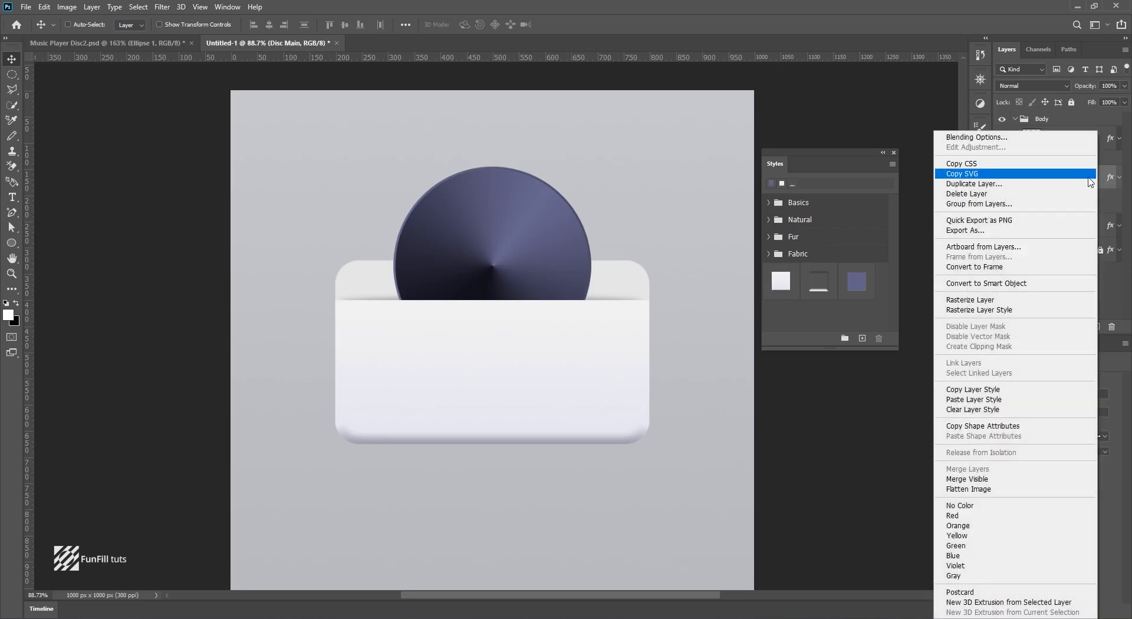
left_click(1041, 184)
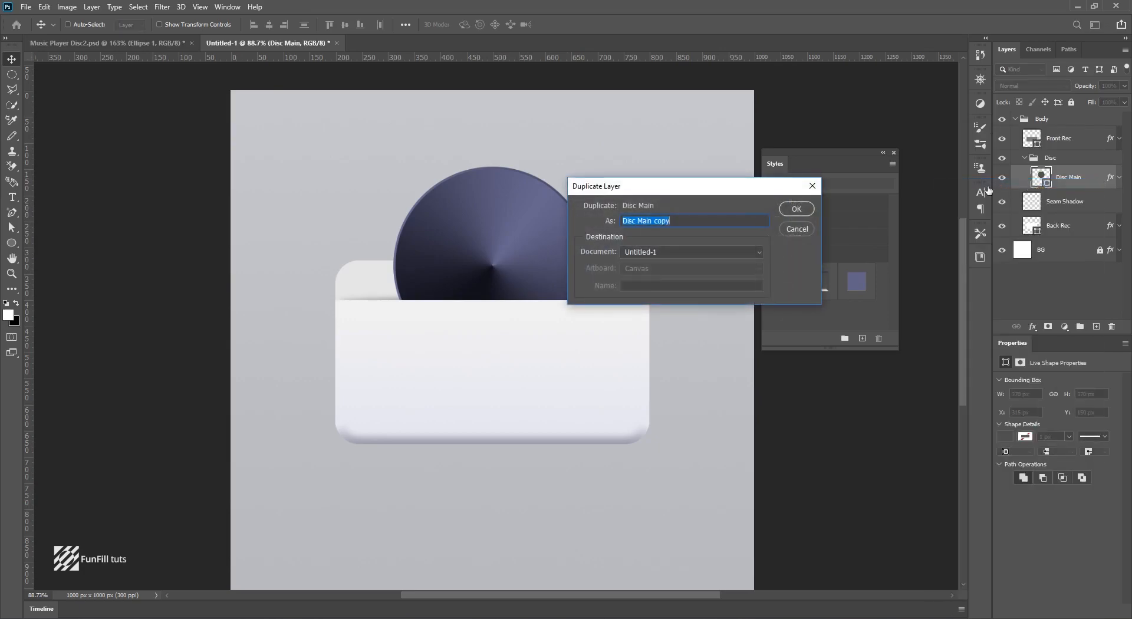
type("Lines")
left_click(812, 208)
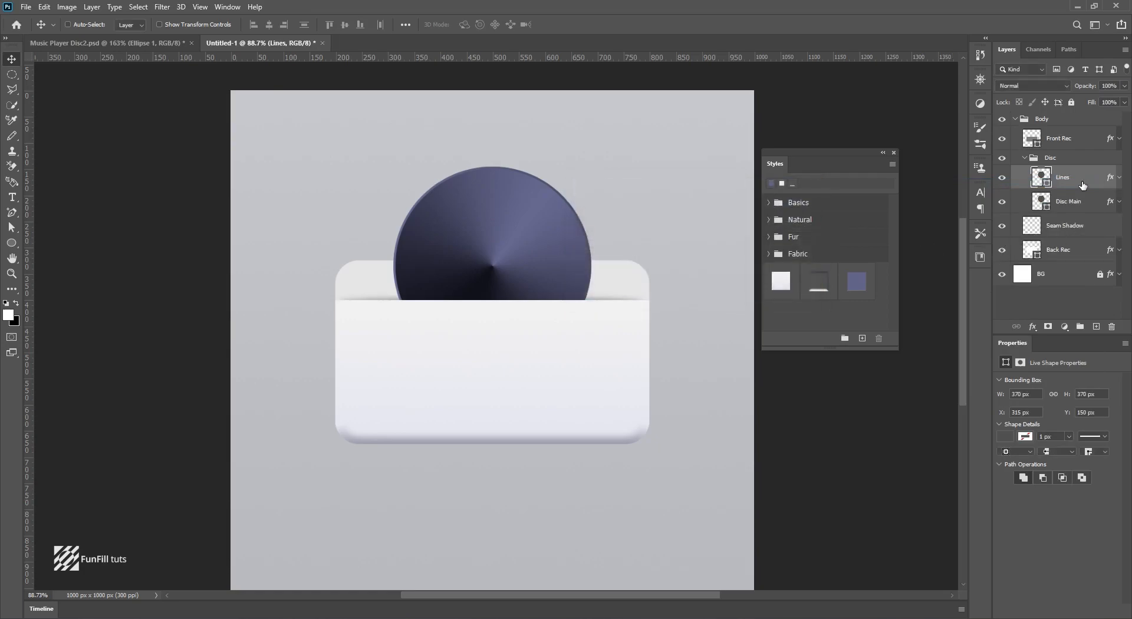
Clear the Lines layer's style and shrink its circle about the centre to about 309 px in diameter.
right_click(1082, 184)
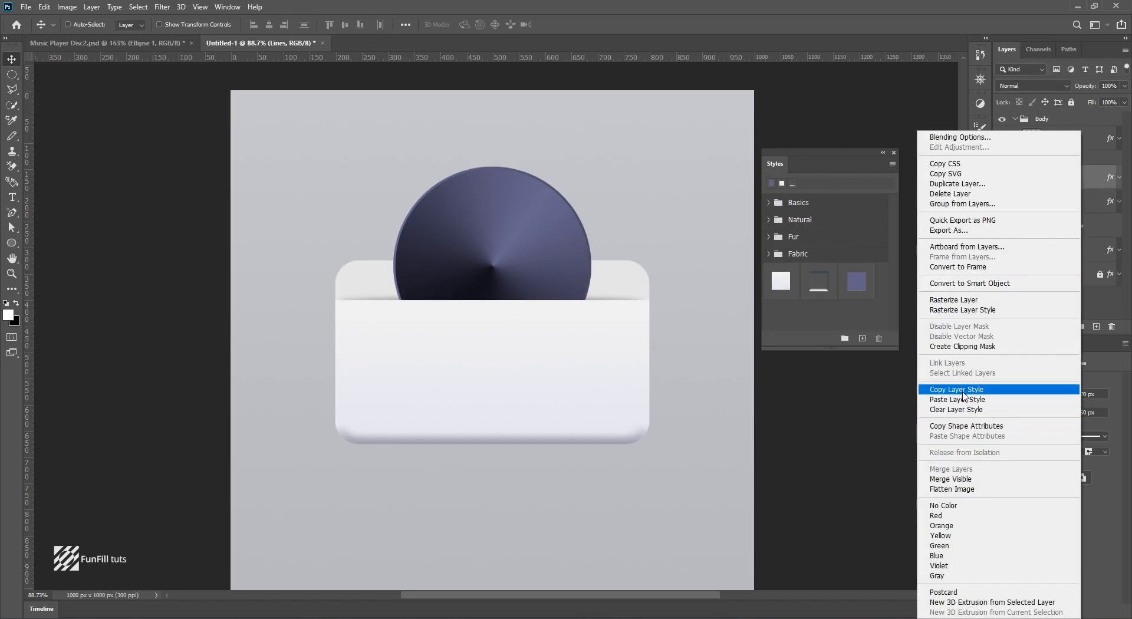
left_click(967, 411)
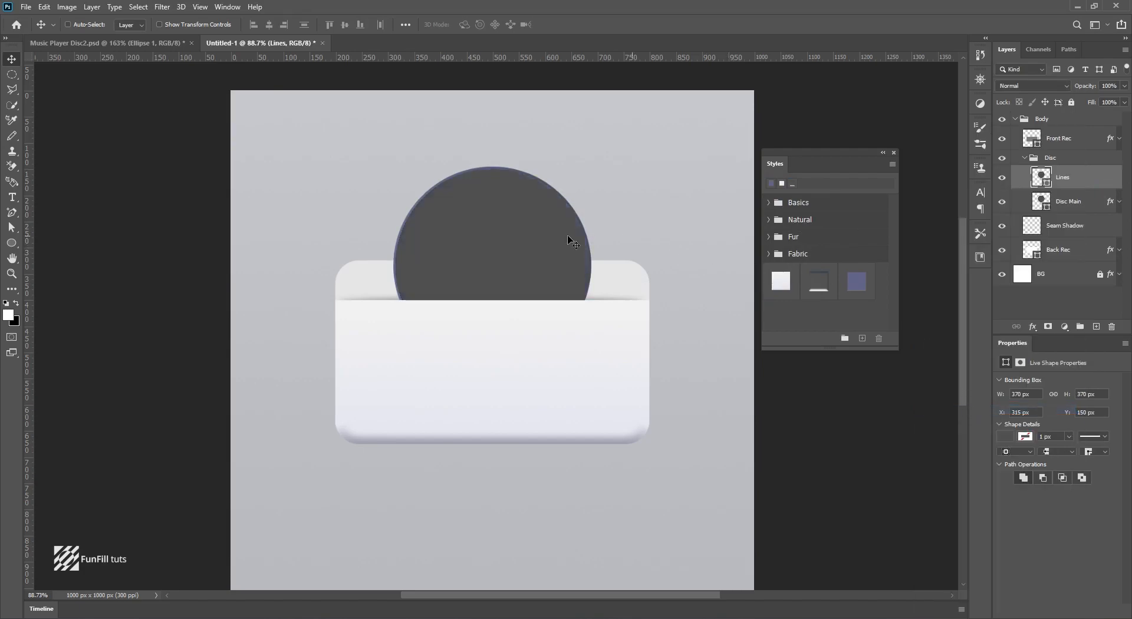
scroll(532, 224, "up", 3)
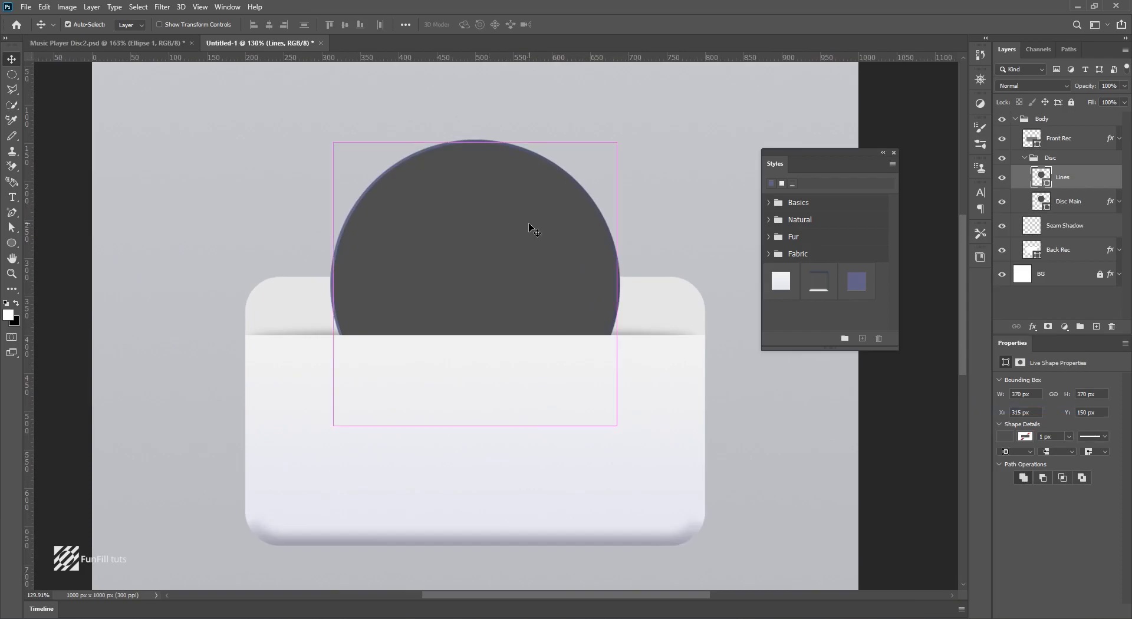
key("ctrl+t")
left_click_drag(616, 143, 591, 158)
key("Return")
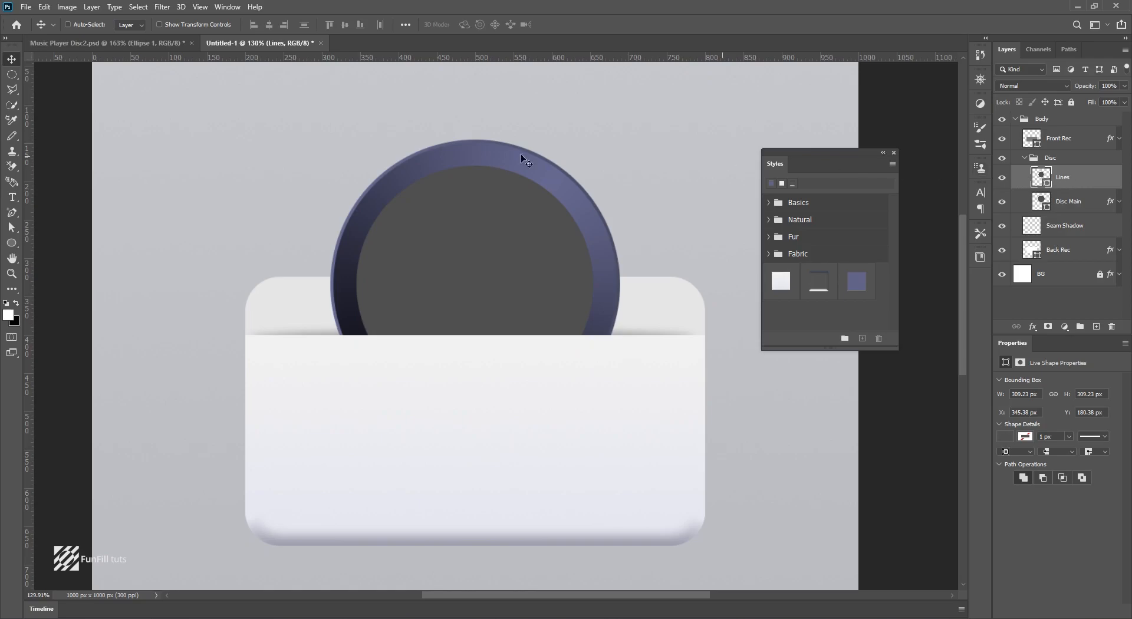
Remove the fill of the Lines circle and give it a 1 px muted purple stroke from the recently used colours.
left_click(12, 243)
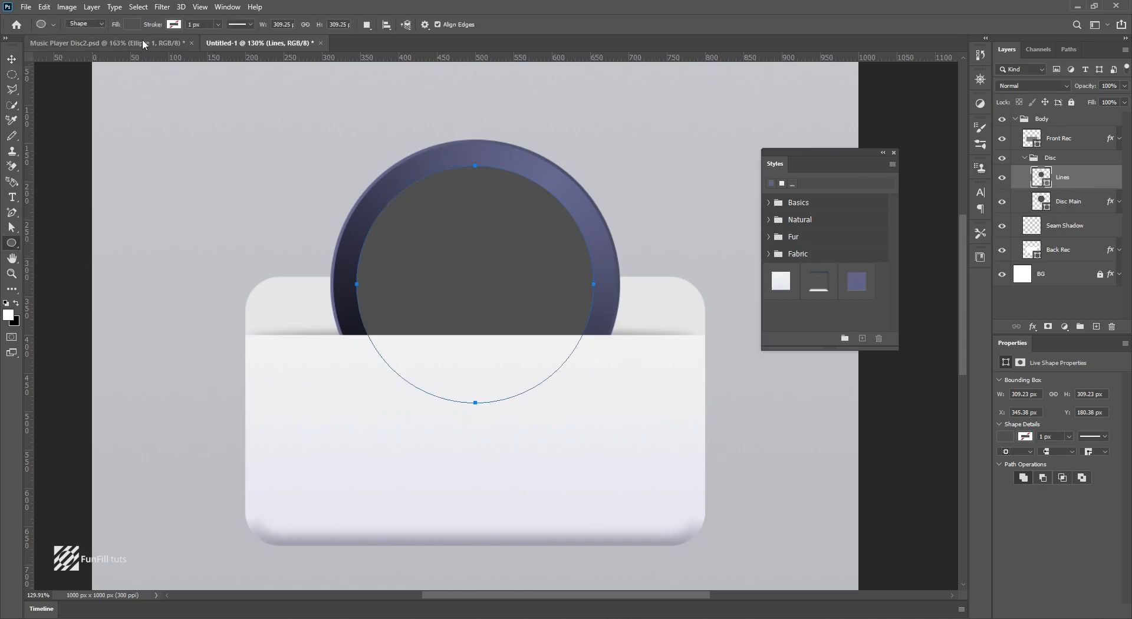
left_click(130, 25)
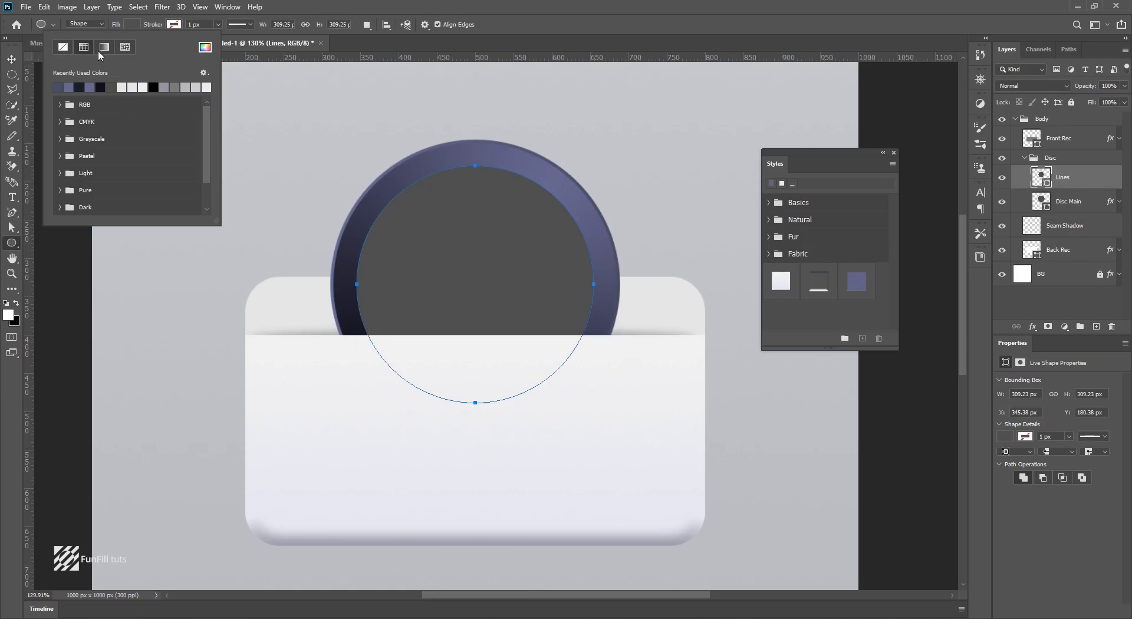
left_click(64, 48)
left_click(173, 26)
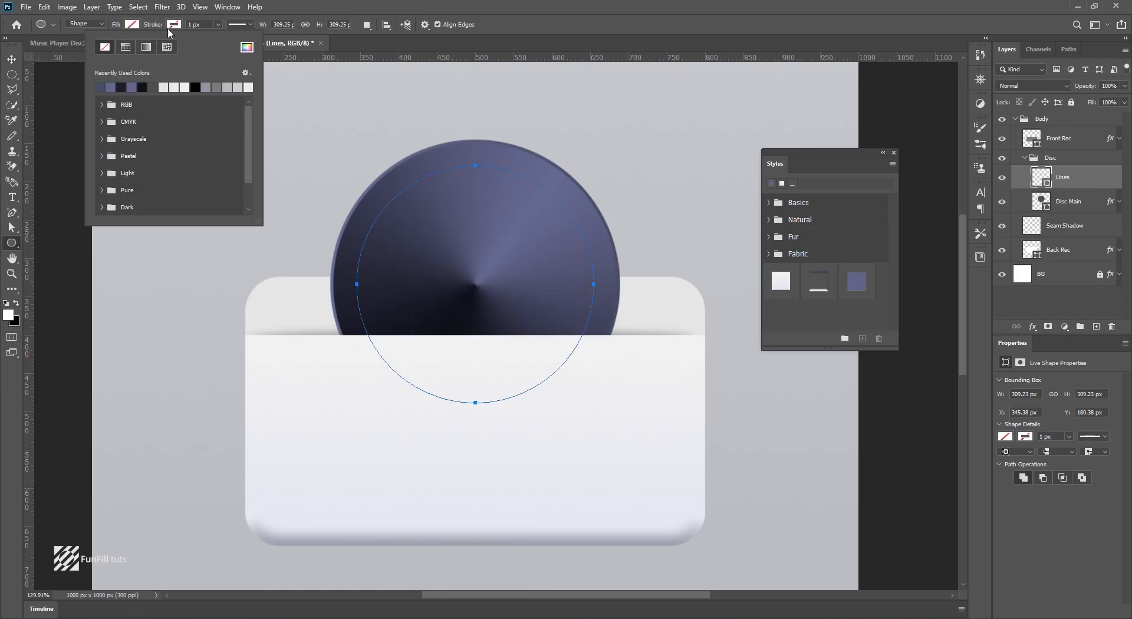
left_click(111, 86)
left_click(305, 10)
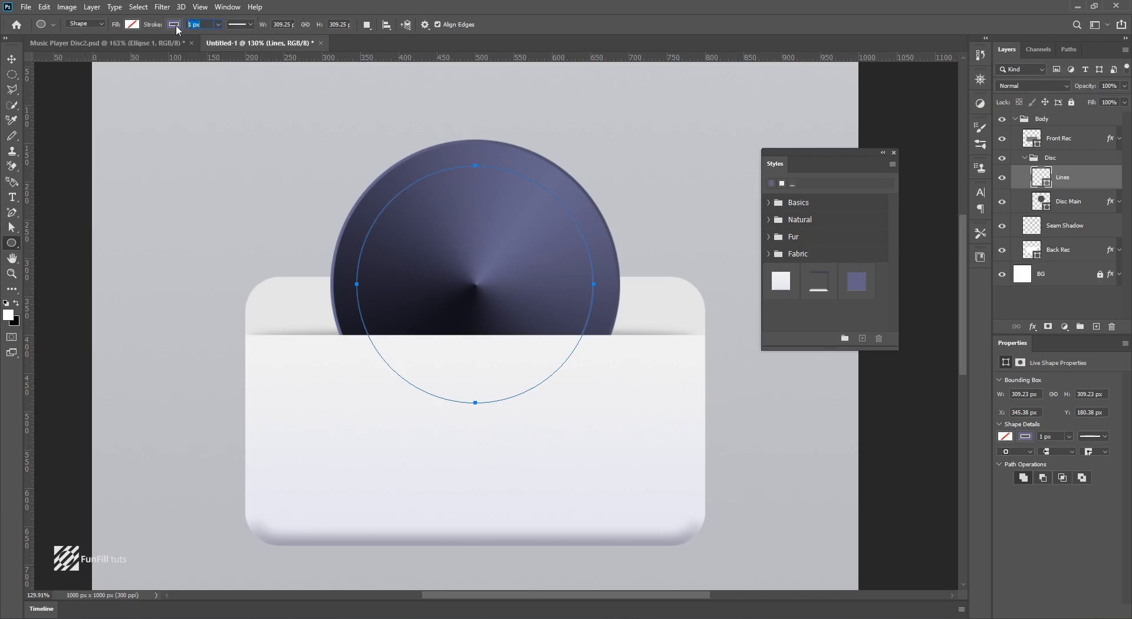
left_click(11, 59)
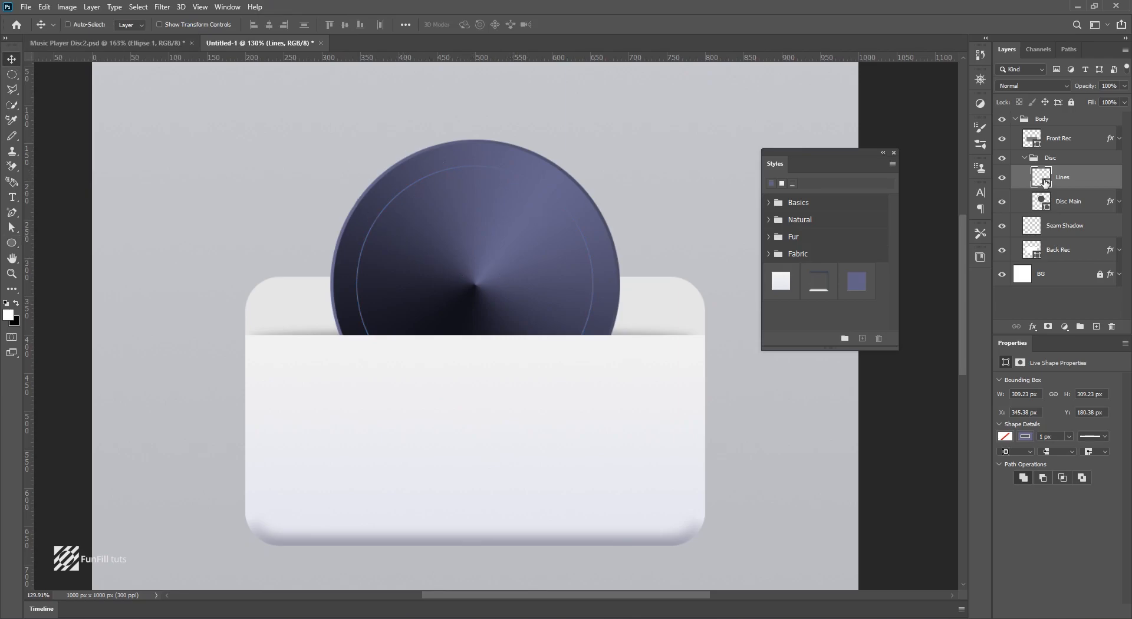
Recolour the Lines circle's stroke with a dark navy from the recently used colours and lower the layer's opacity to 25%.
left_click(12, 243)
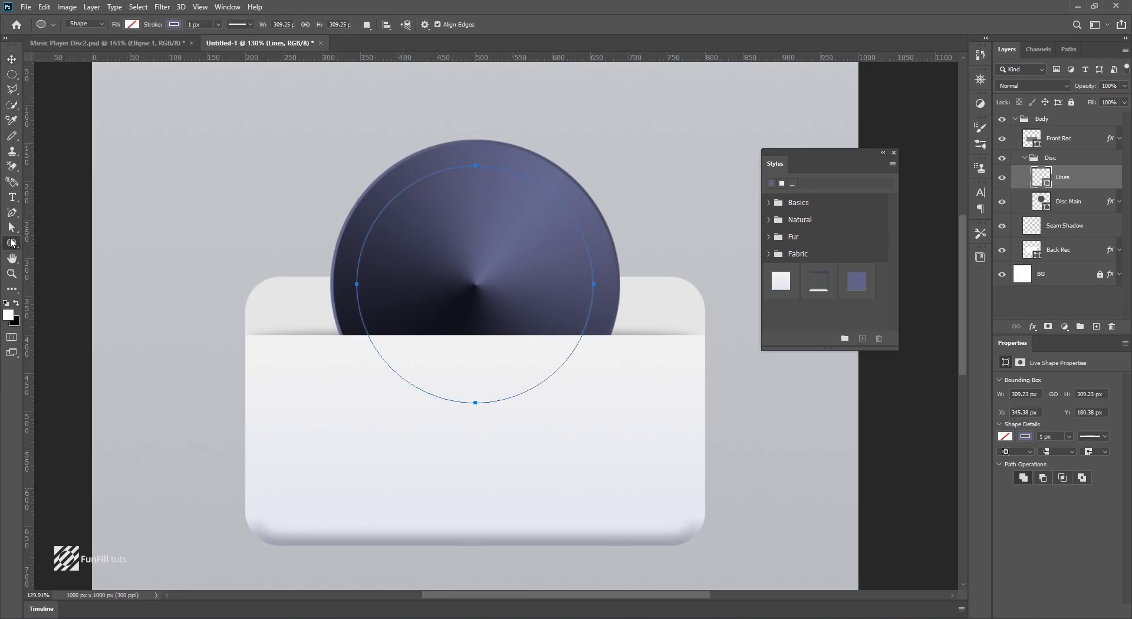
left_click(174, 24)
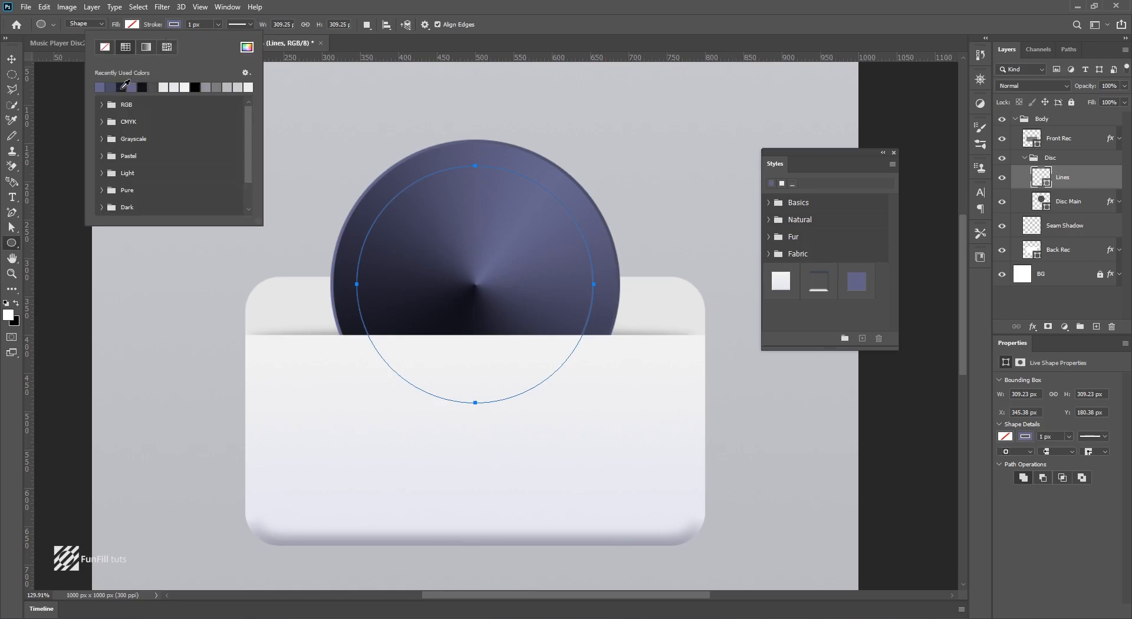
left_click(121, 89)
left_click(364, 3)
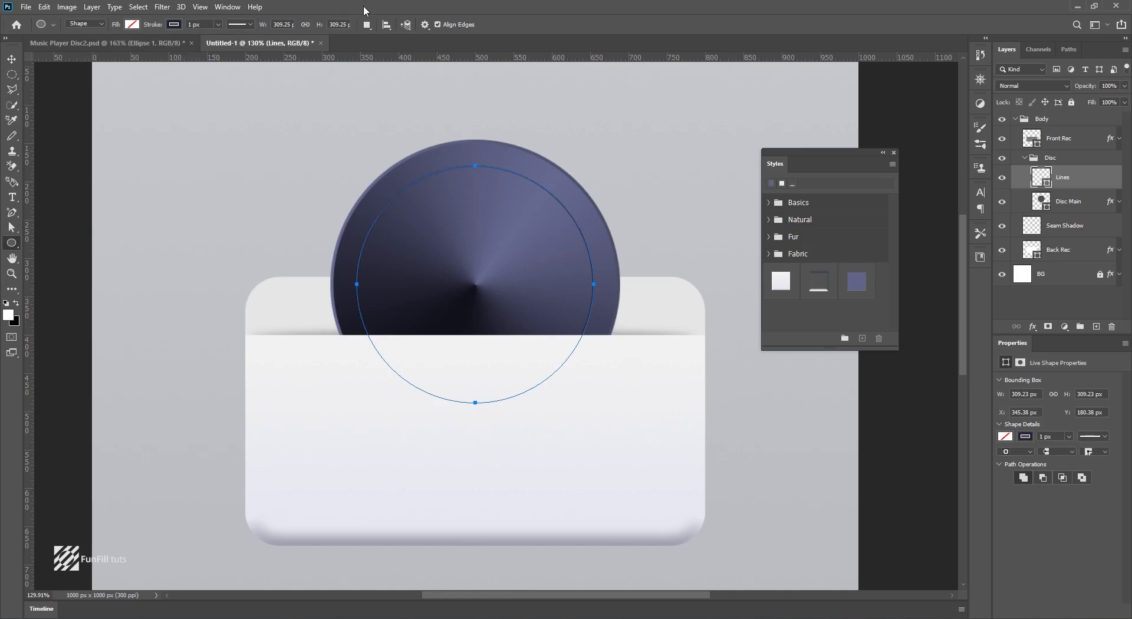
left_click(12, 59)
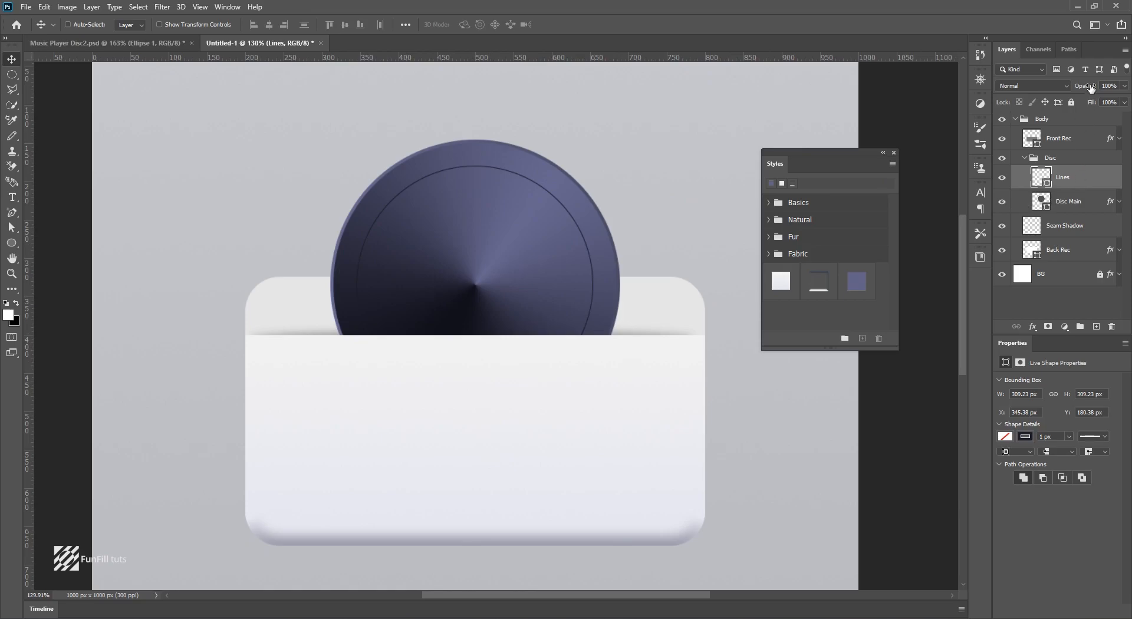
left_click_drag(1090, 89, 1046, 90)
Duplicate the Lines layer and shrink the copied circle about its centre to about 243 px in diameter.
right_click(1084, 180)
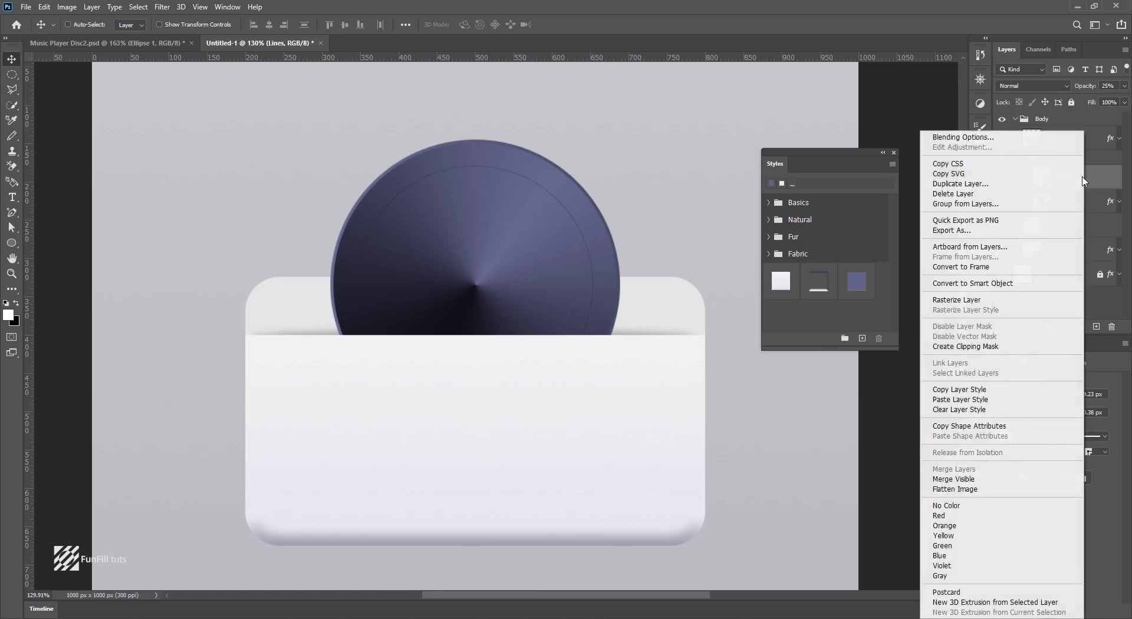
left_click(967, 184)
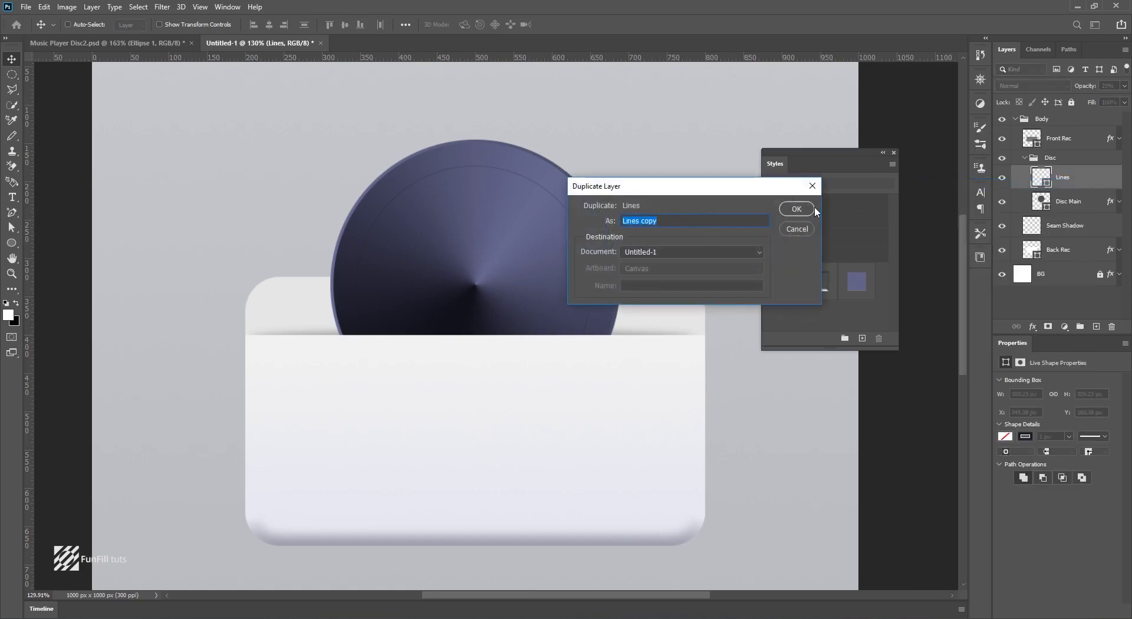
left_click(796, 210)
key("ctrl+t")
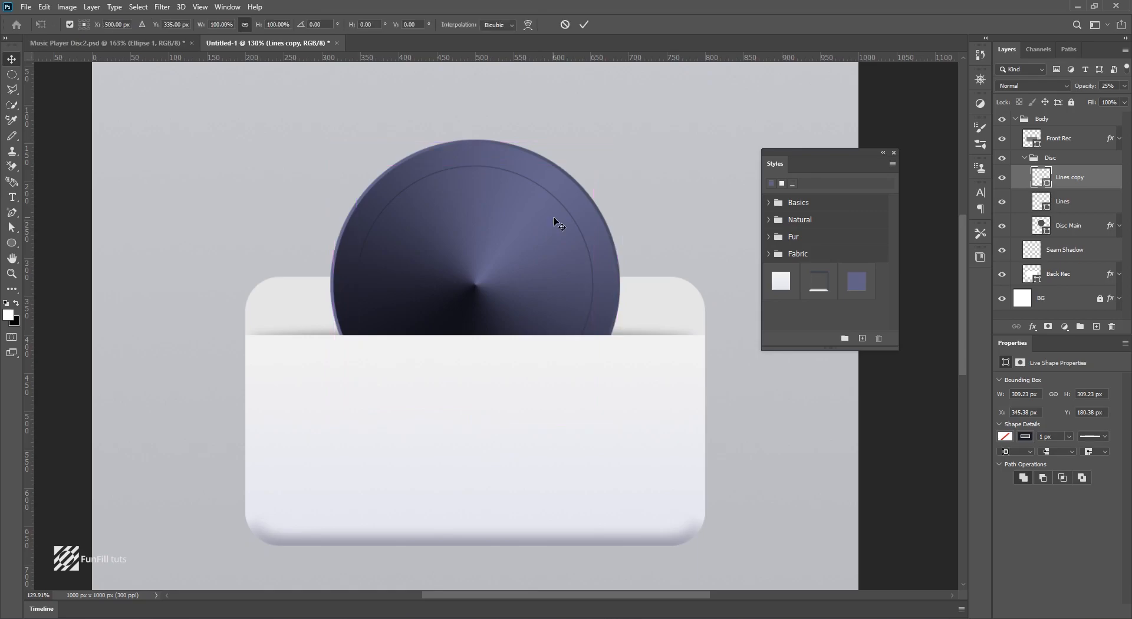
left_click_drag(596, 166, 569, 191)
key("Return")
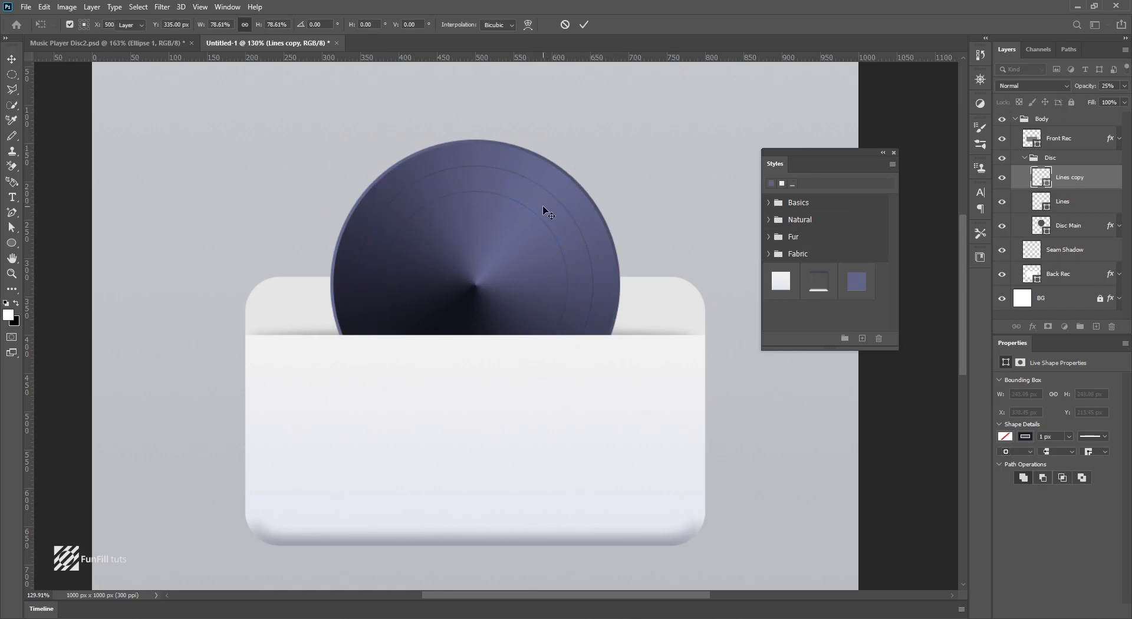
scroll(535, 225, "down", 5)
scroll(490, 225, "up", 2)
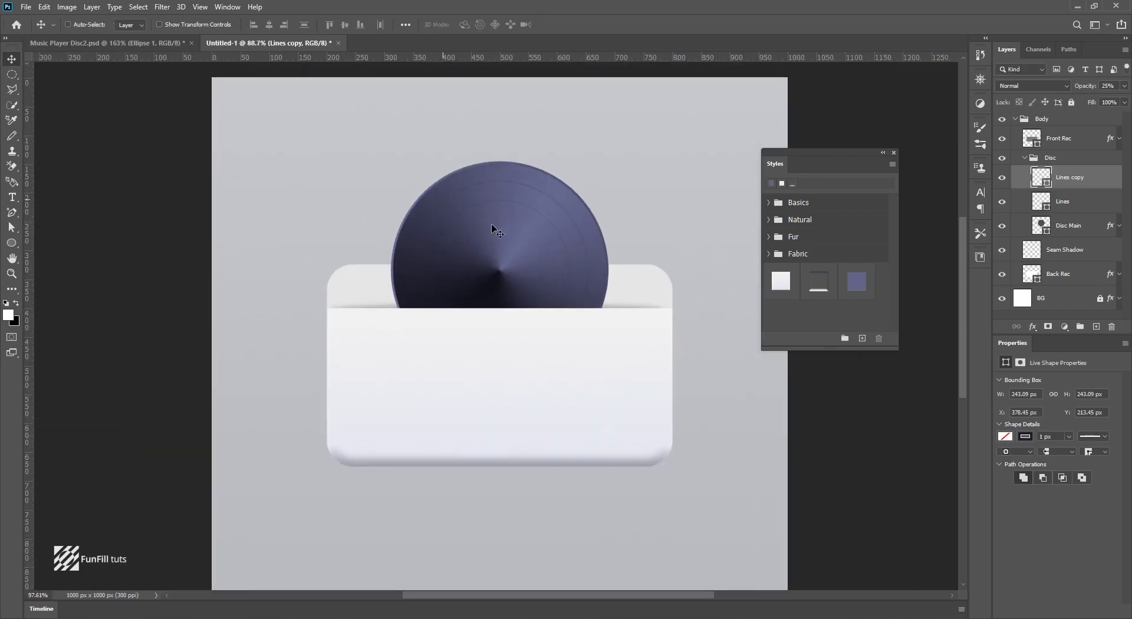
scroll(492, 224, "up", 2)
Set the angle of the Disc Main layer's gradient overlay to 90° and apply the layer style.
double_click(1091, 227)
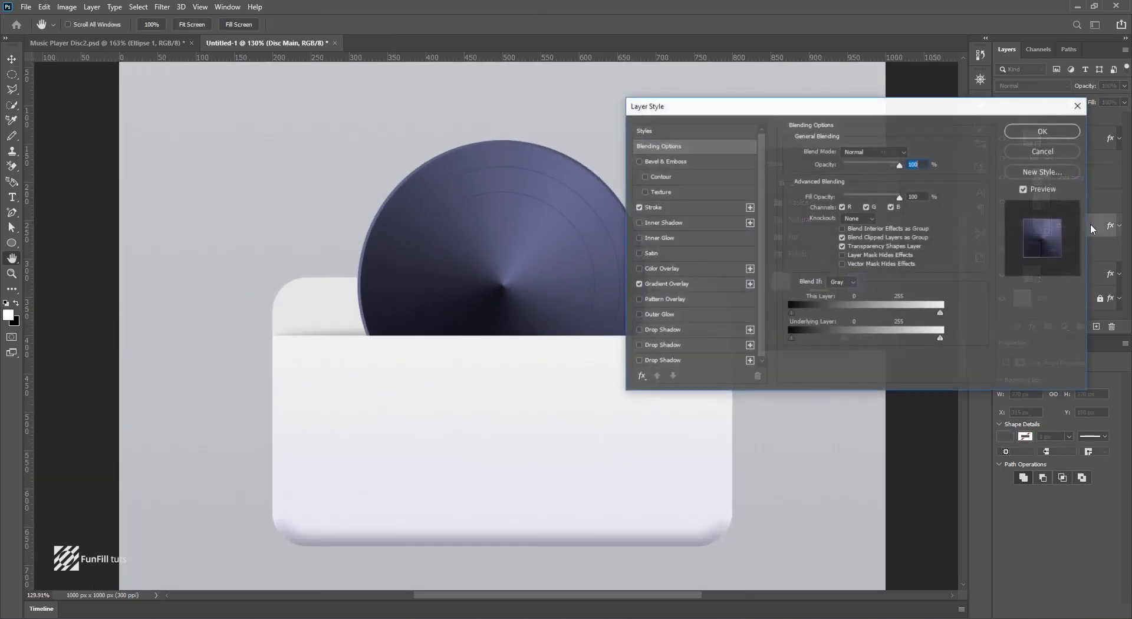
left_click(671, 285)
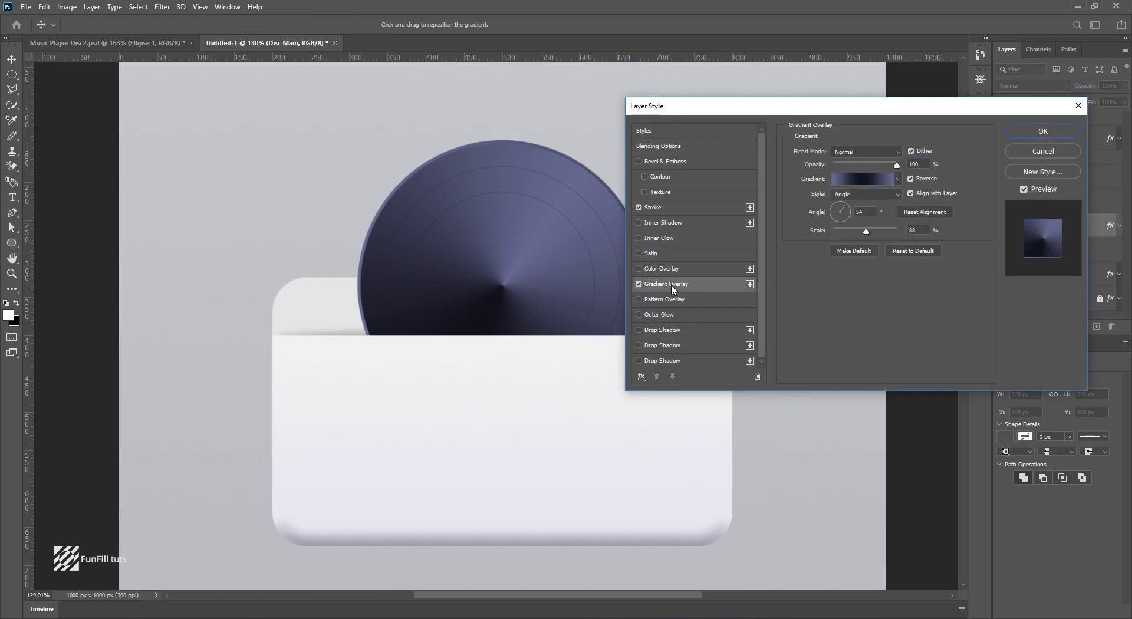
double_click(860, 211)
type("90")
key("Return")
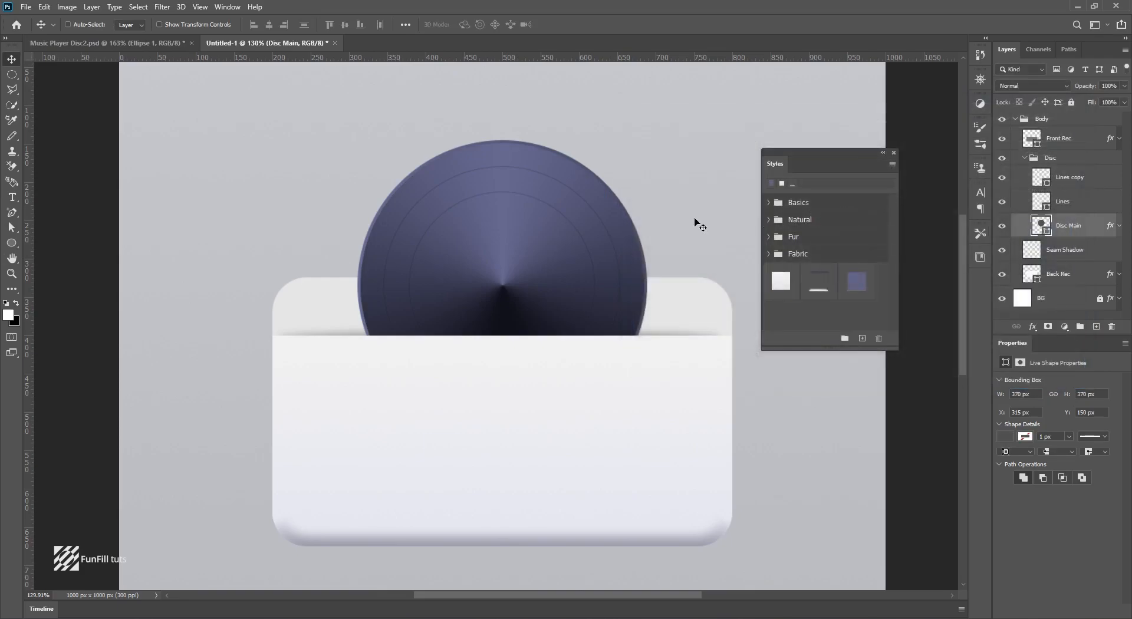
scroll(515, 228, "down", 4)
scroll(509, 236, "up", 4)
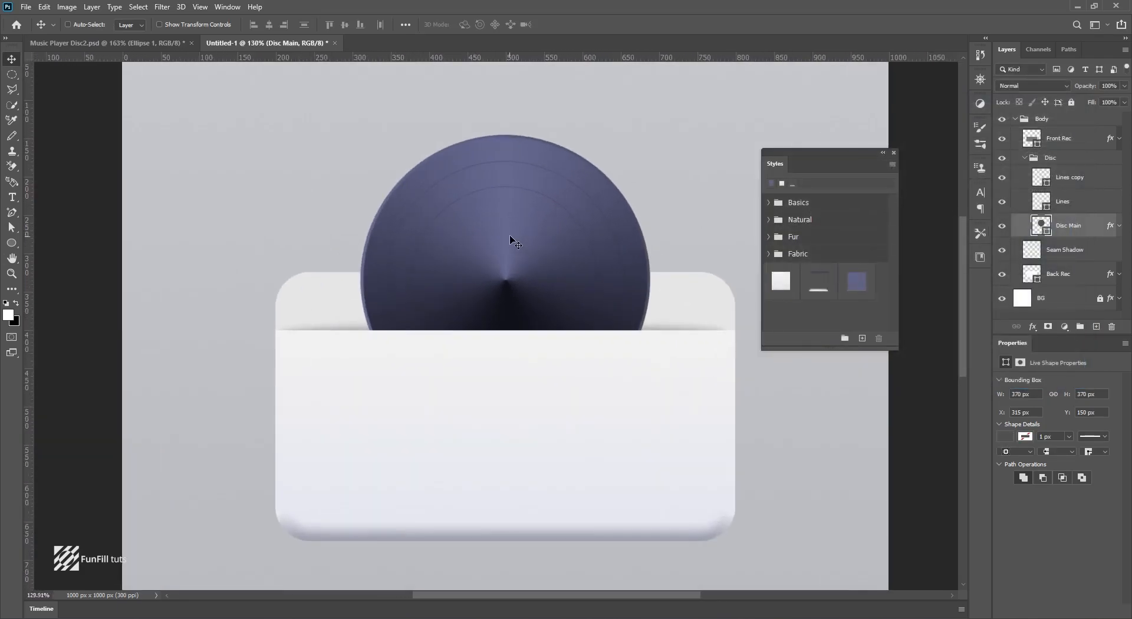
Check the disc in the Music Player Disc2.psd reference, and duplicate the Disc Main layer as Inner Circle.
left_click(148, 44)
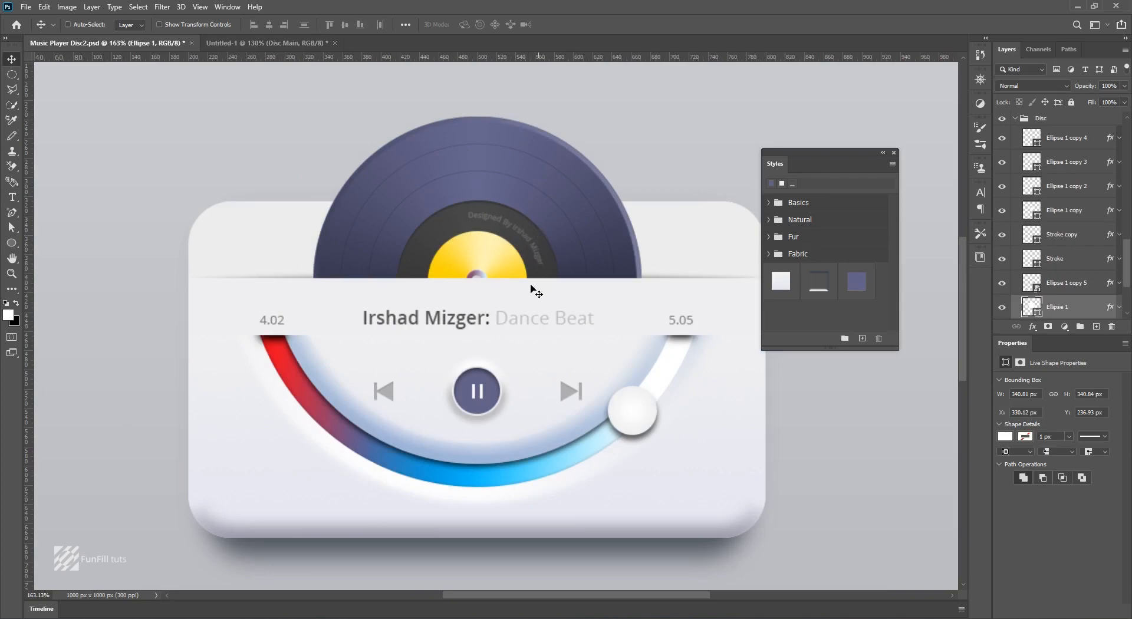
left_click(282, 43)
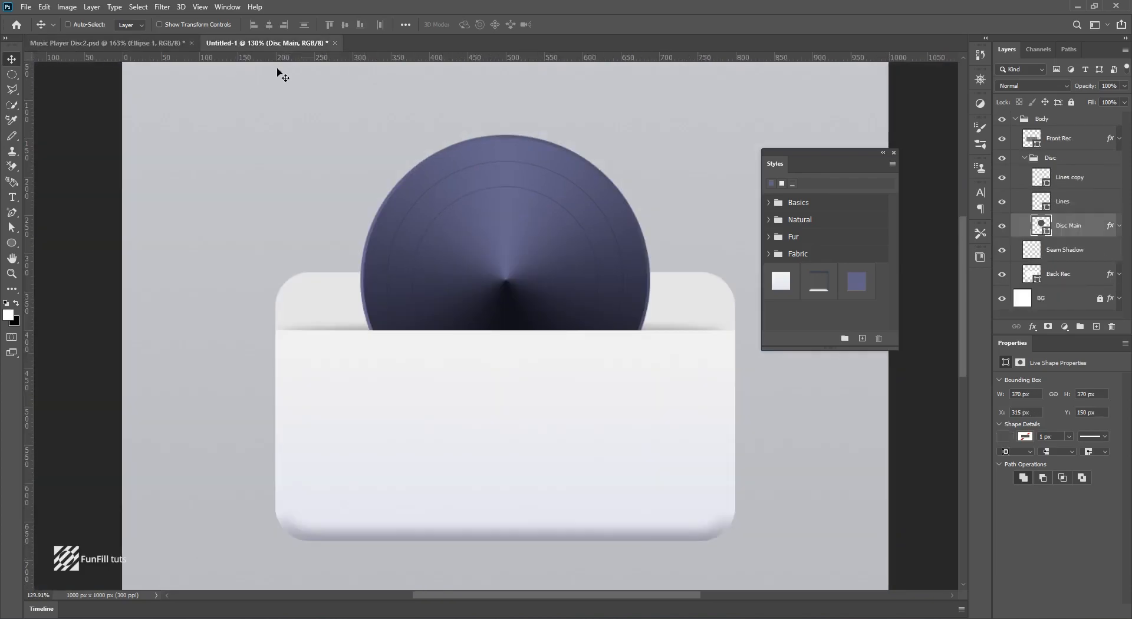
right_click(1096, 228)
left_click(967, 184)
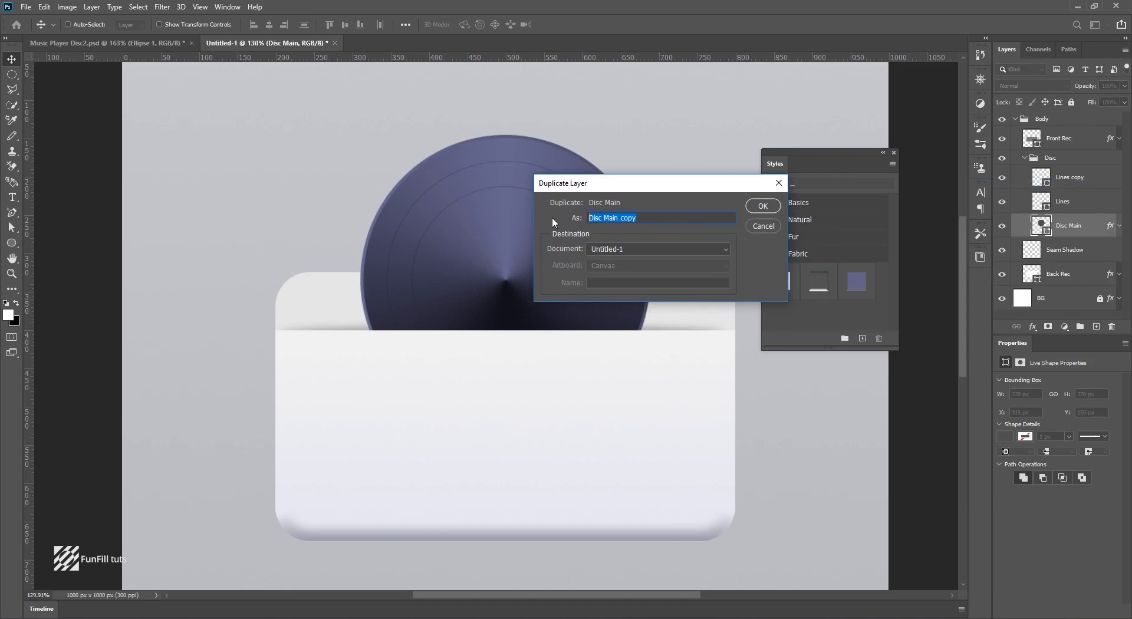
type("Inner Circle")
left_click(766, 208)
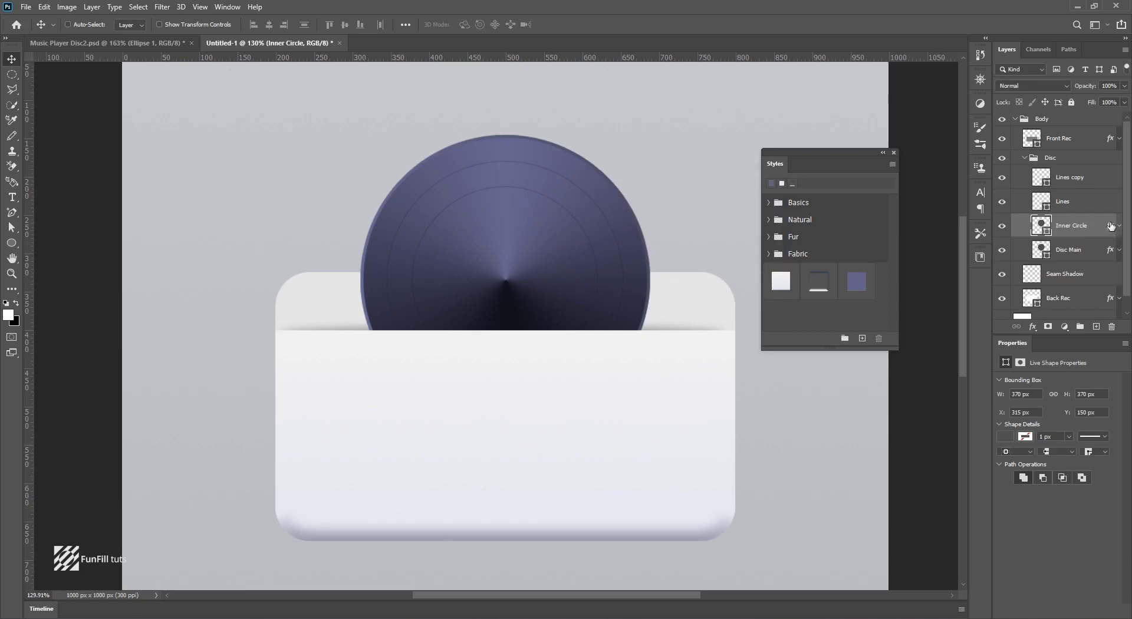
Clear the Inner Circle layer's style and move the layer above Lines copy in the Disc group.
right_click(1111, 225)
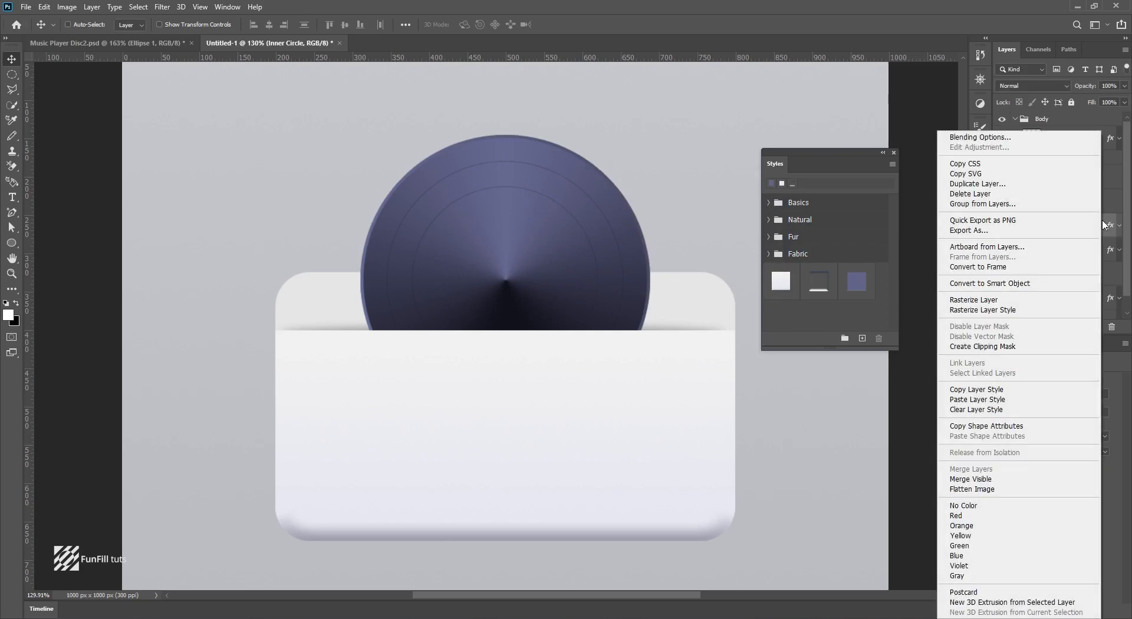
left_click(975, 409)
left_click_drag(1108, 224, 1102, 177)
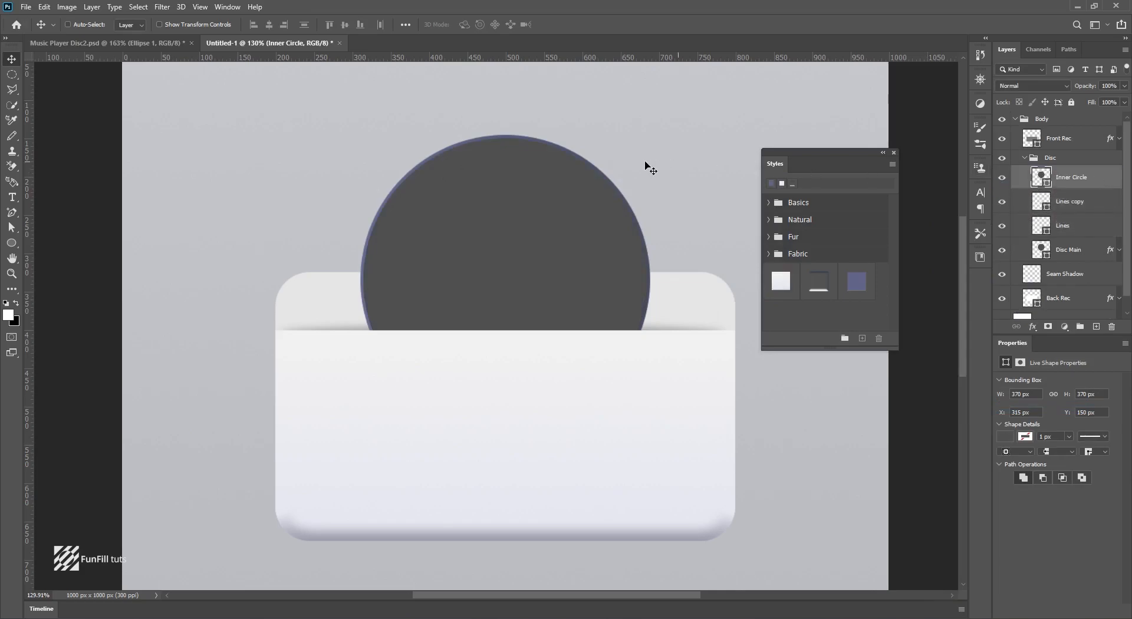
Shrink the Inner Circle about its centre to about 164 px in diameter.
key("ctrl+t")
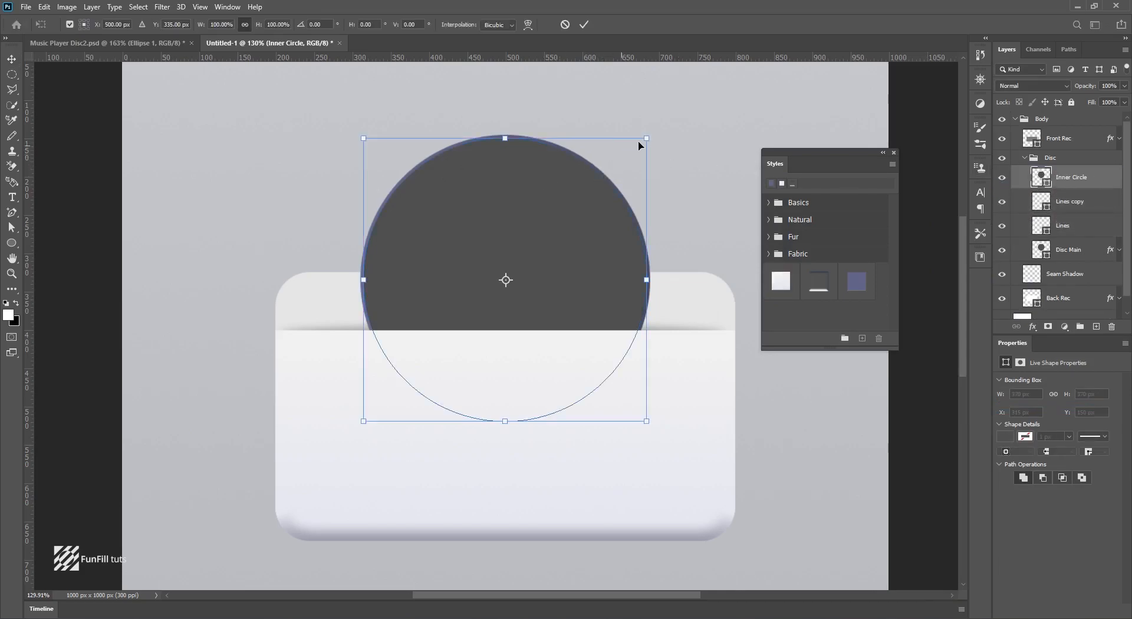
left_click_drag(646, 140, 560, 221)
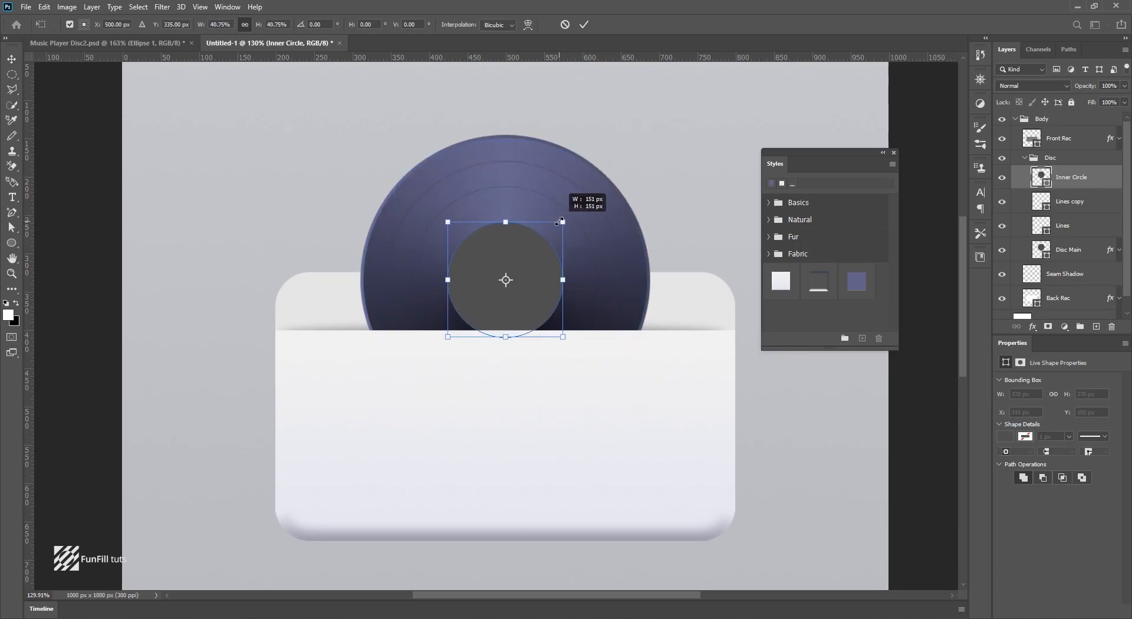
key("Return")
scroll(528, 235, "down", 2)
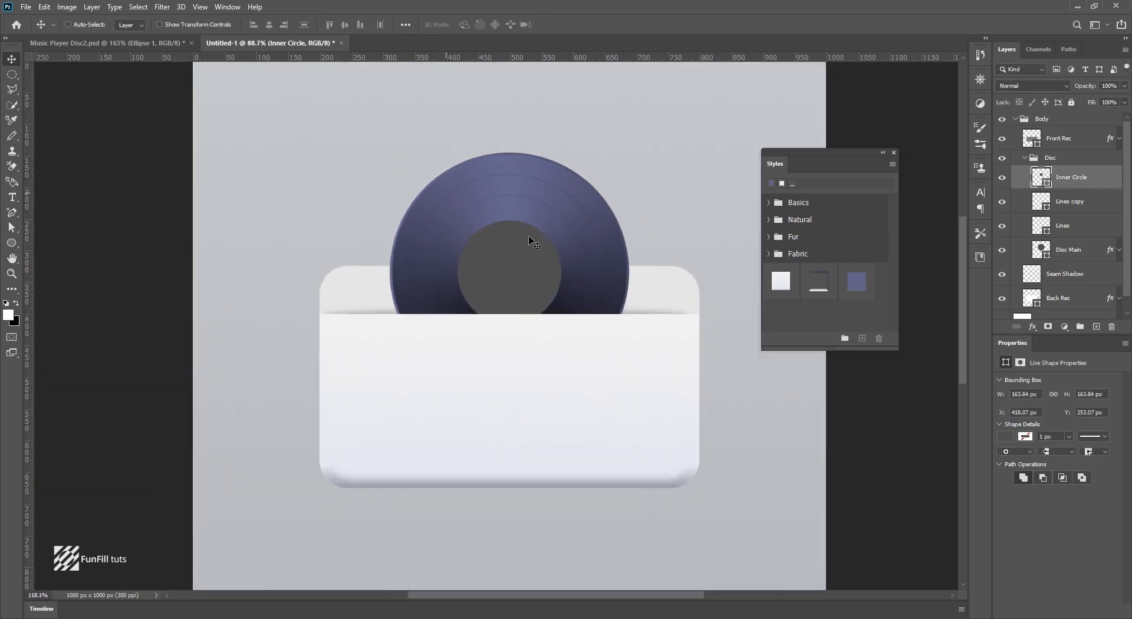
scroll(528, 235, "up", 2)
Compare with the disc label in the Music Player Disc2.psd reference, and duplicate the Inner Circle layer as yellow Circle.
key("ctrl+Tab")
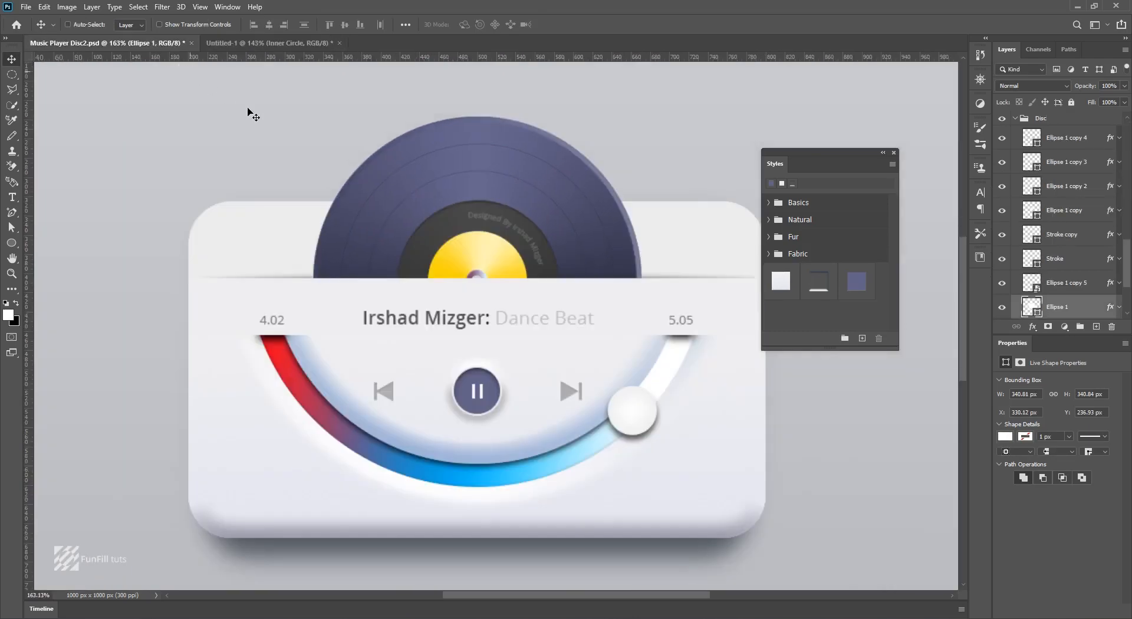
scroll(449, 228, "up", 3)
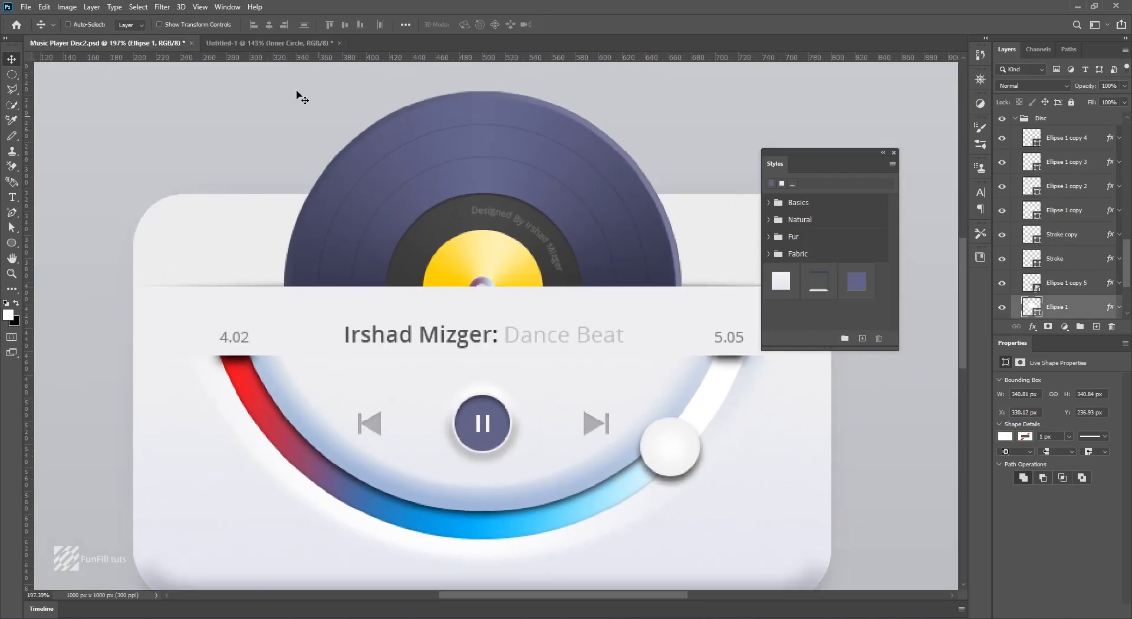
left_click(278, 43)
right_click(1102, 164)
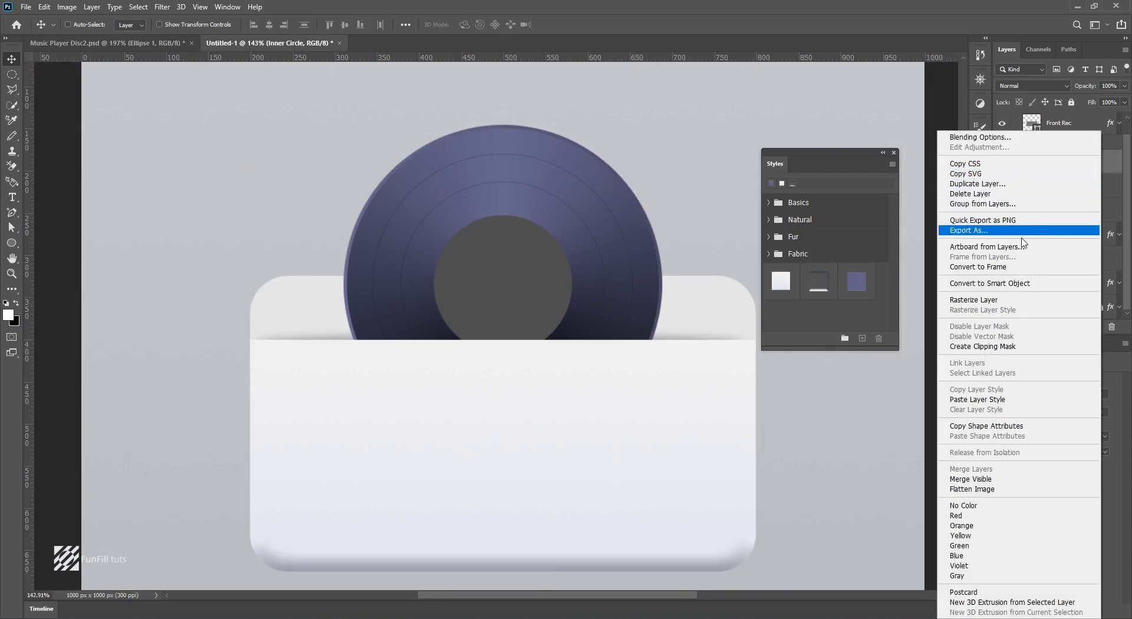
left_click(979, 183)
left_click_drag(614, 183, 626, 183)
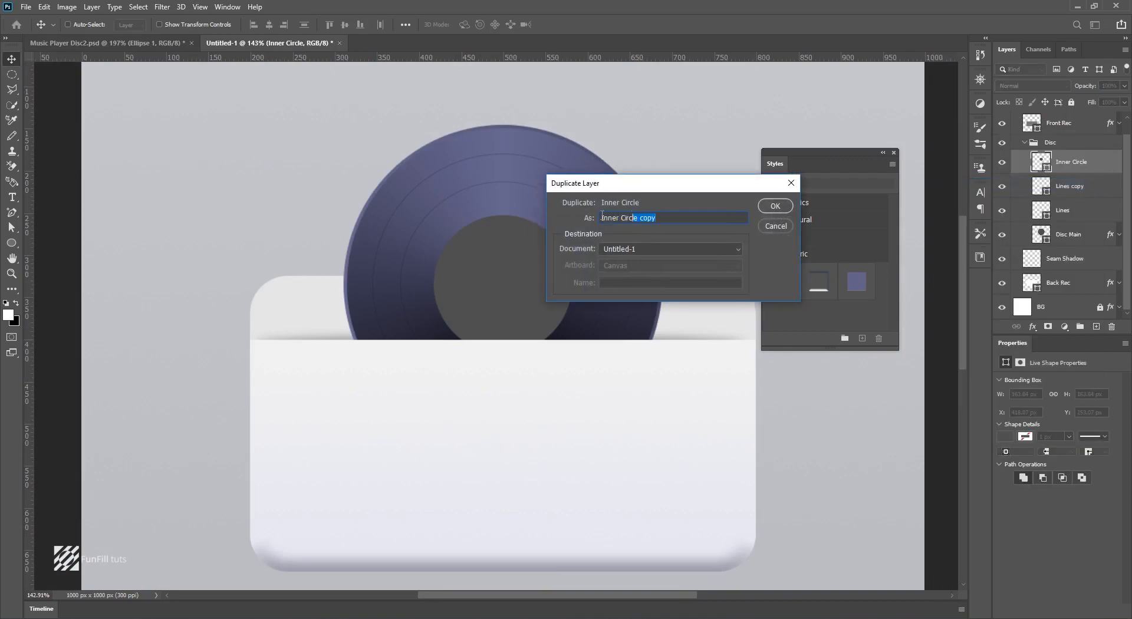
type("yellow Circle")
left_click(774, 209)
Change the yellow Circle's fill to a near-white colour with RGB values of 252.
scroll(520, 264, "down", 1)
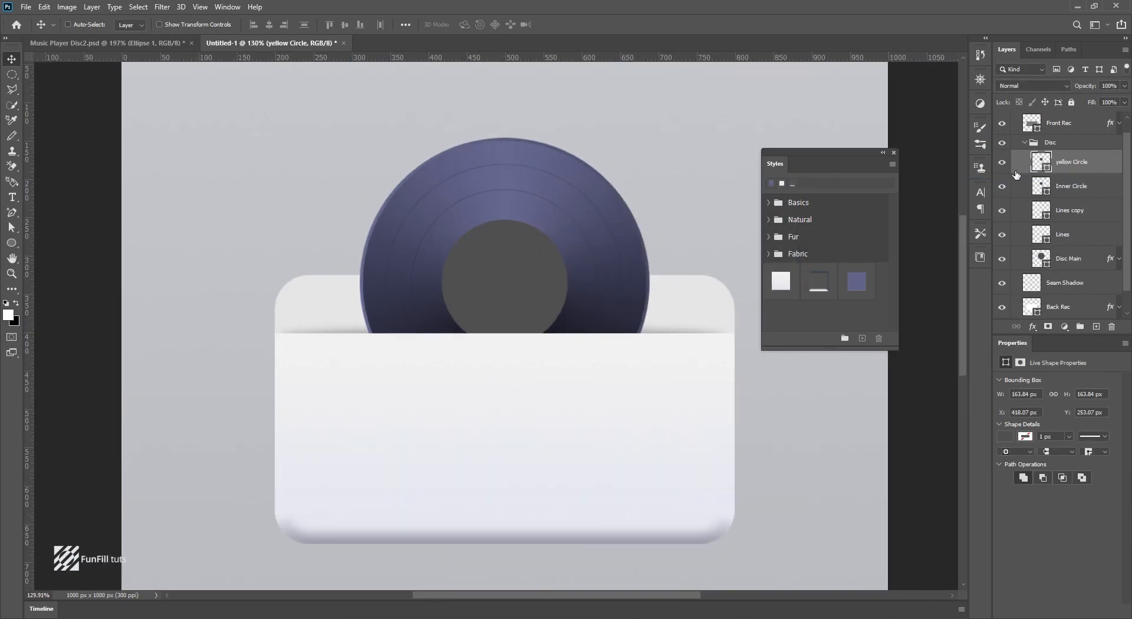
double_click(1046, 169)
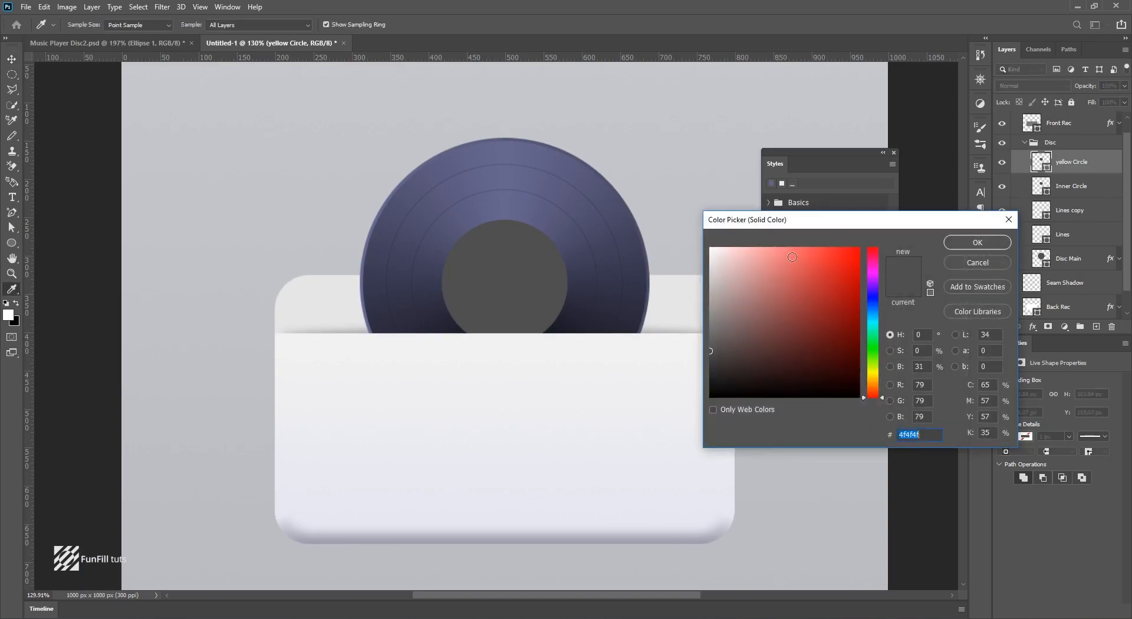
left_click(737, 284)
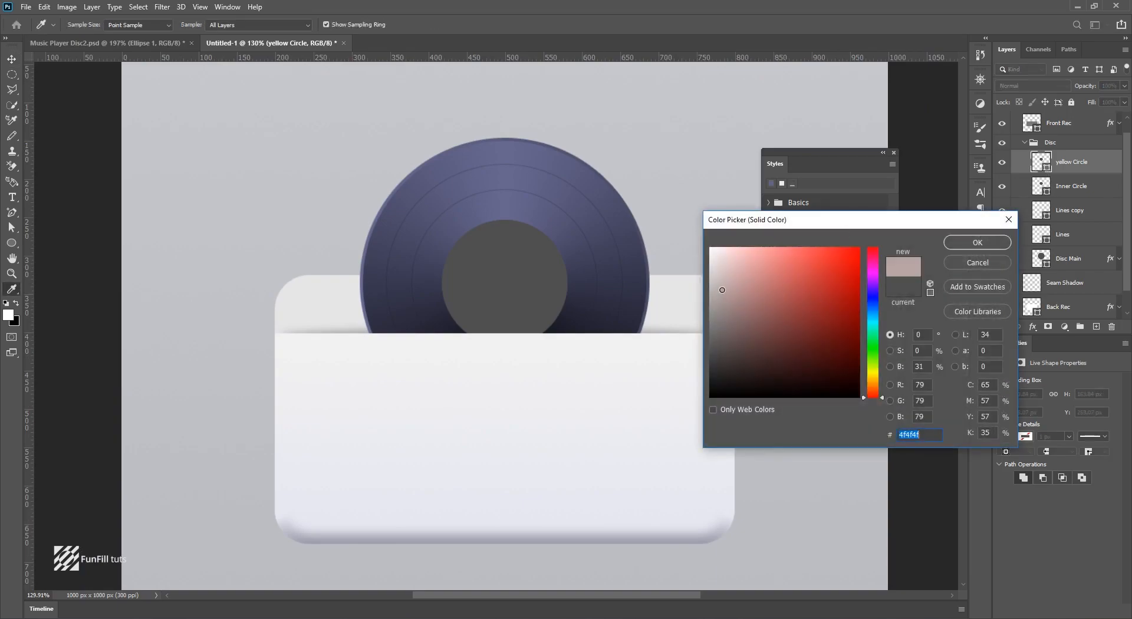
left_click(675, 291)
left_click_drag(651, 249, 660, 250)
left_click(992, 247)
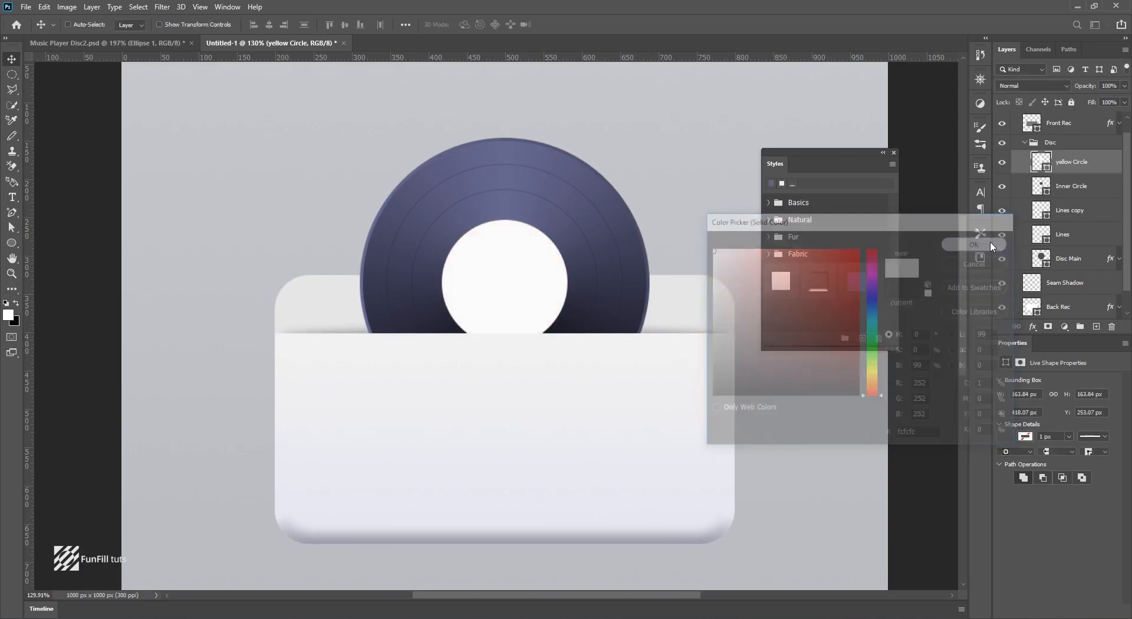
Shrink the yellow Circle about its centre to about 106 px in diameter.
key("ctrl+t")
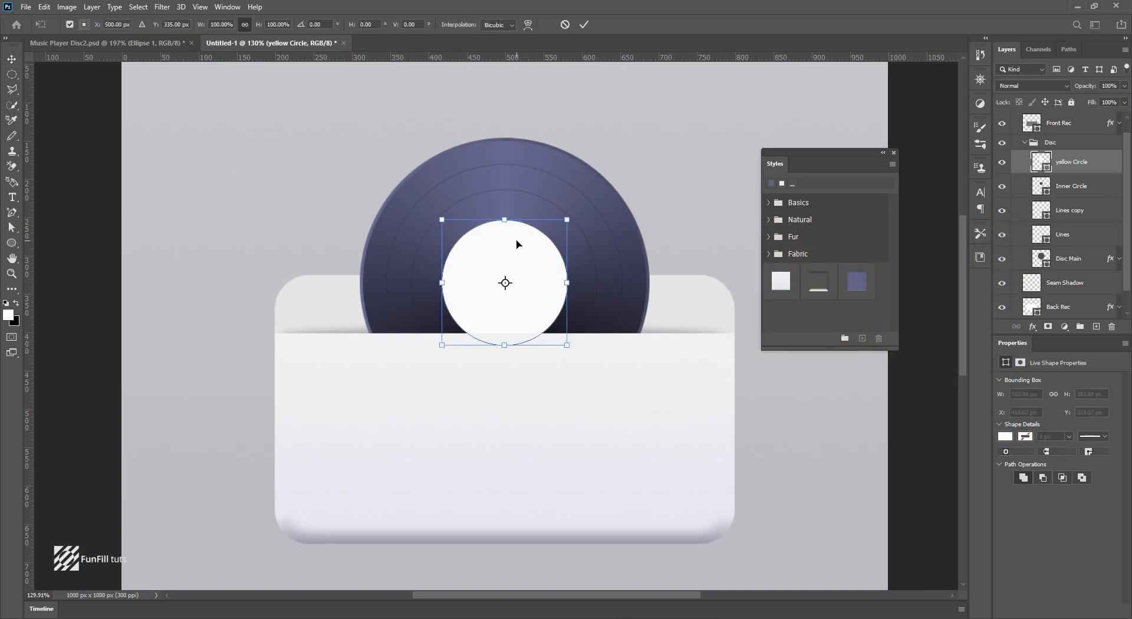
left_click_drag(571, 222, 549, 244)
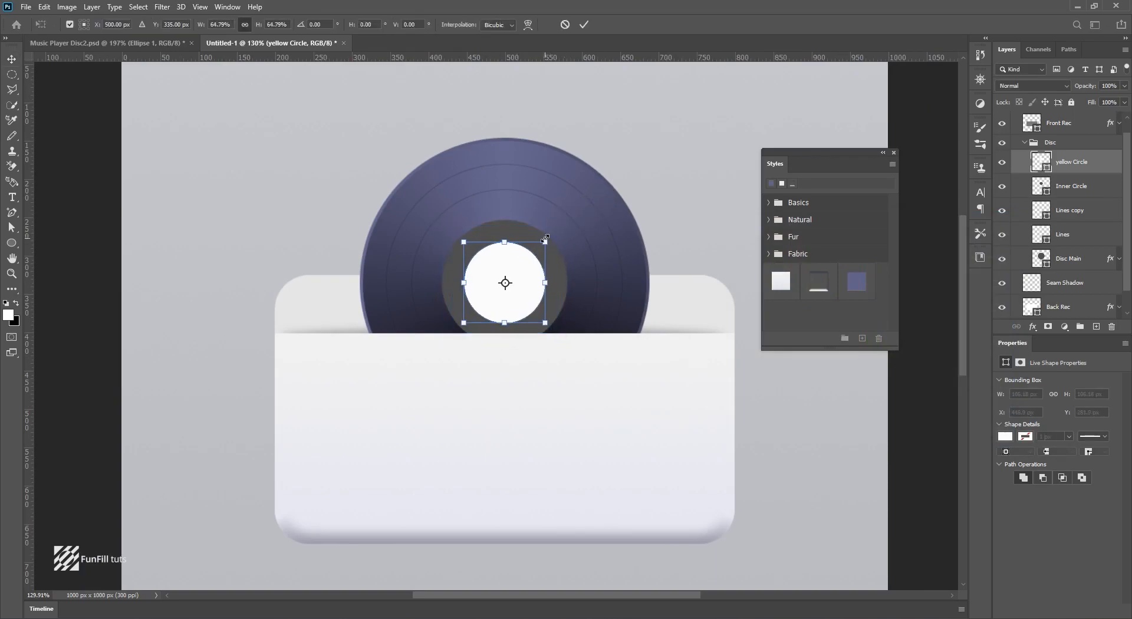
key("Return")
key("ctrl+minus")
key("ctrl+plus")
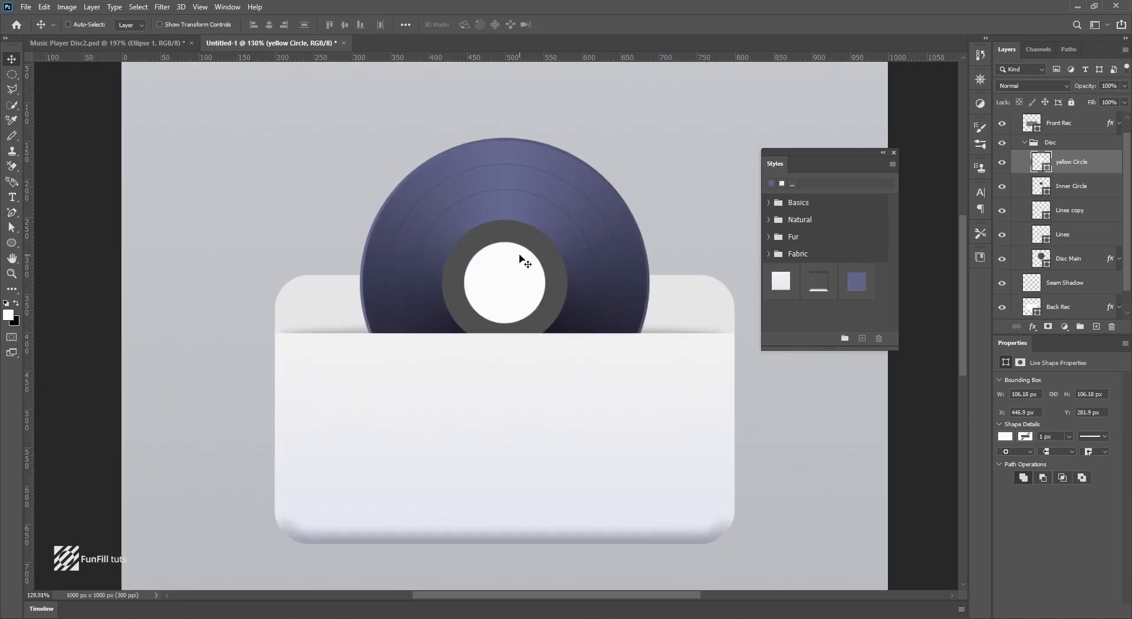
scroll(495, 250, "up", 3)
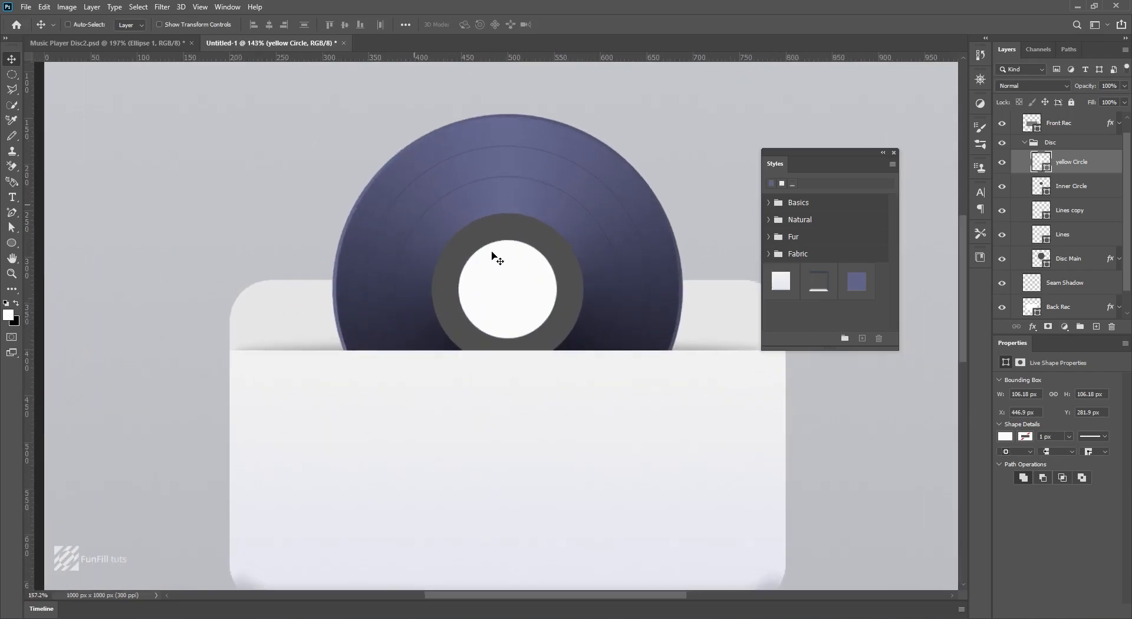
Add a Gradient Overlay to the yellow Circle layer using the yellow Inner Disc gradient preset.
double_click(1104, 167)
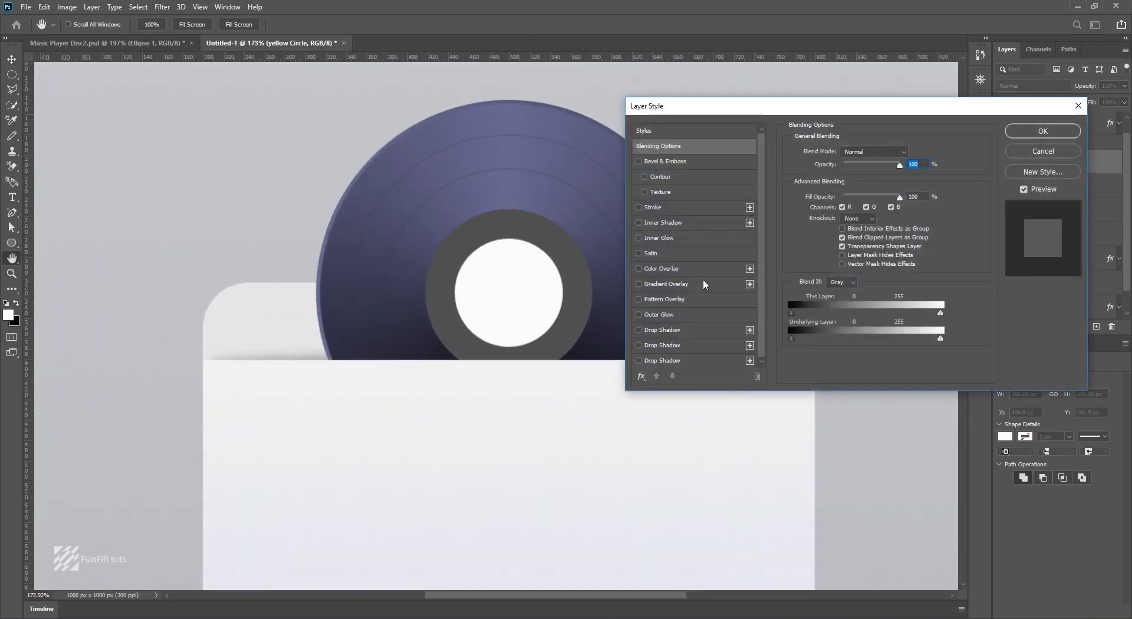
left_click(670, 284)
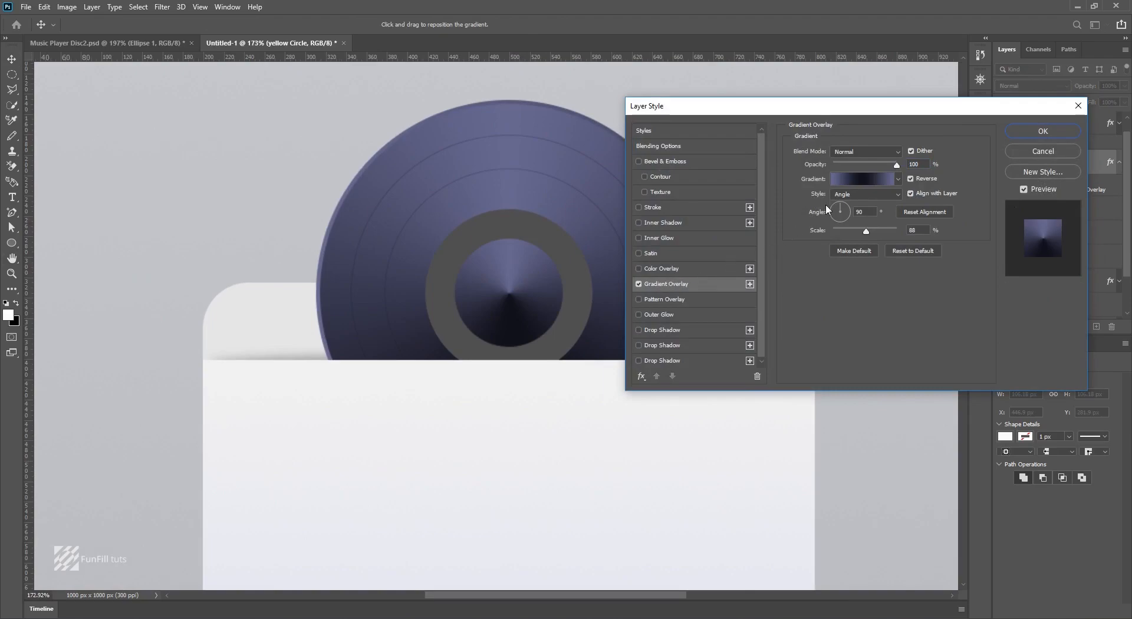
left_click(845, 180)
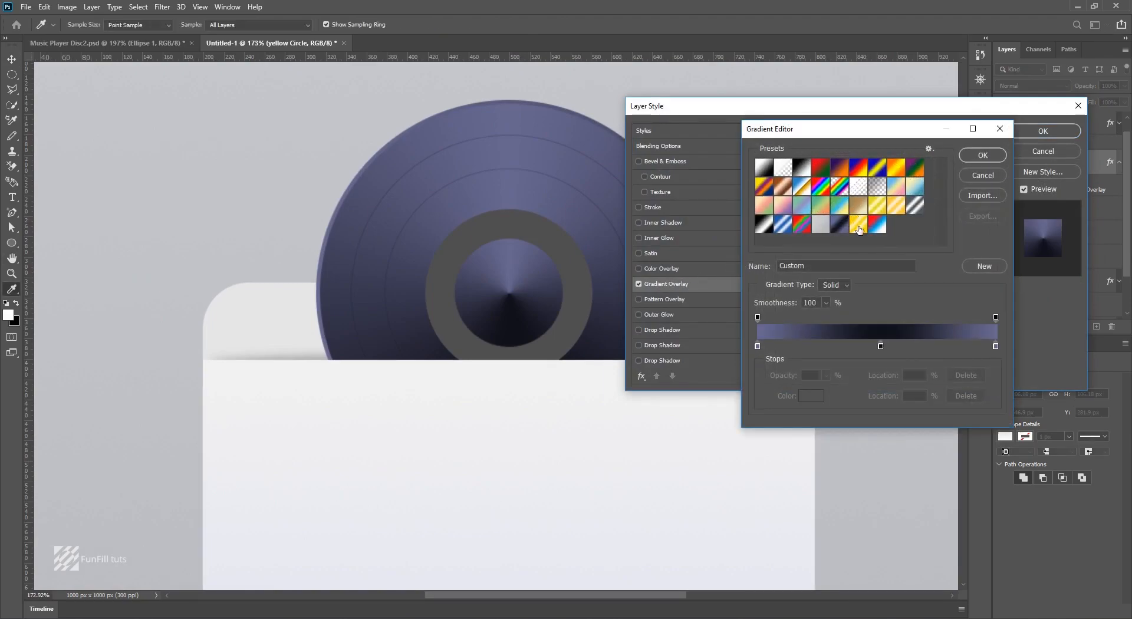
left_click(858, 225)
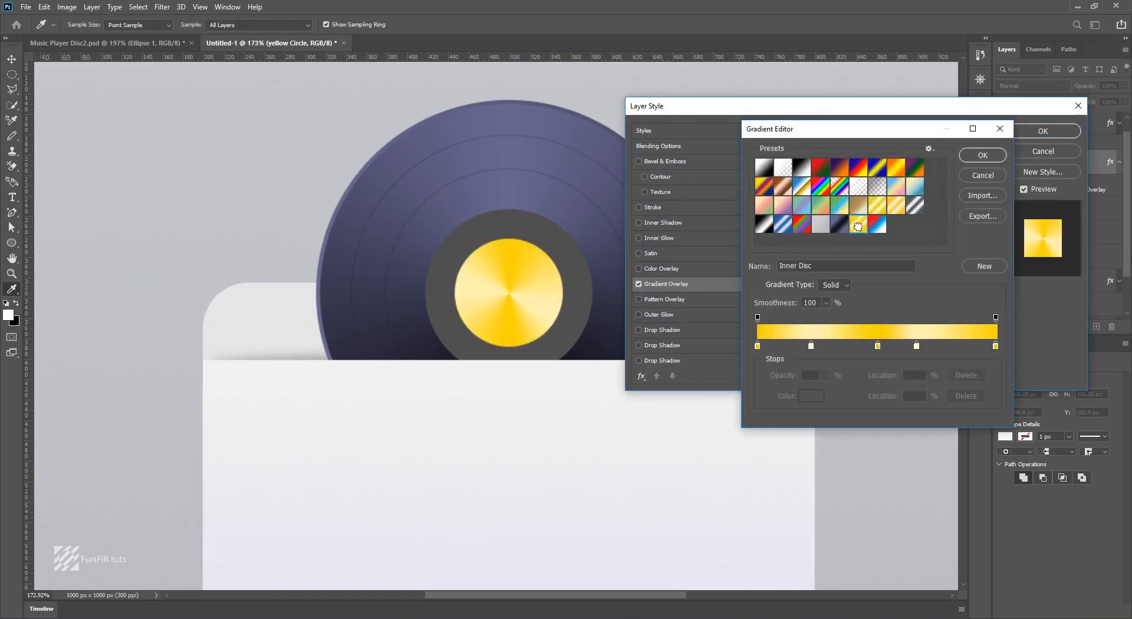
Keep the gradient's yellow stops at #f9d406 and its cream stops at #fff4b4, and accept the gradient.
double_click(757, 346)
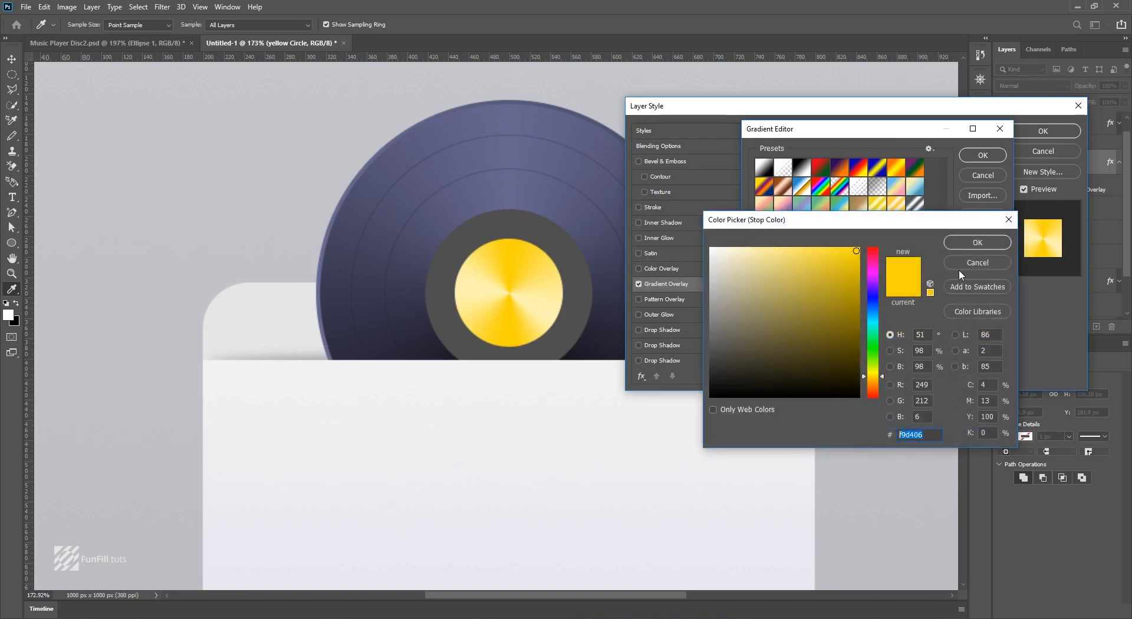
left_click(967, 246)
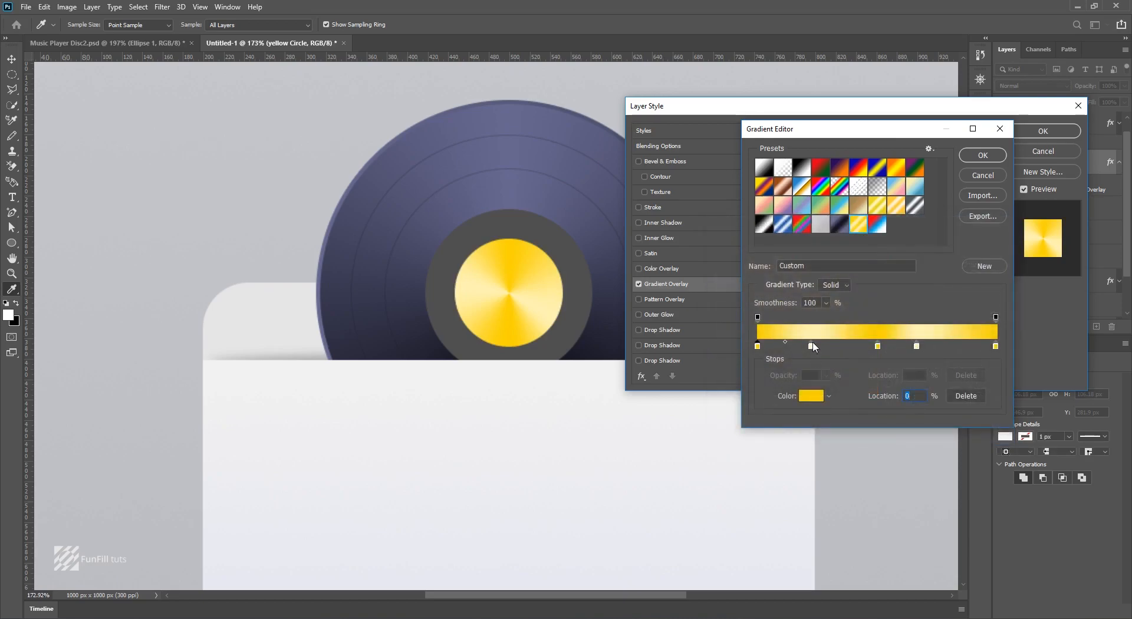
double_click(811, 346)
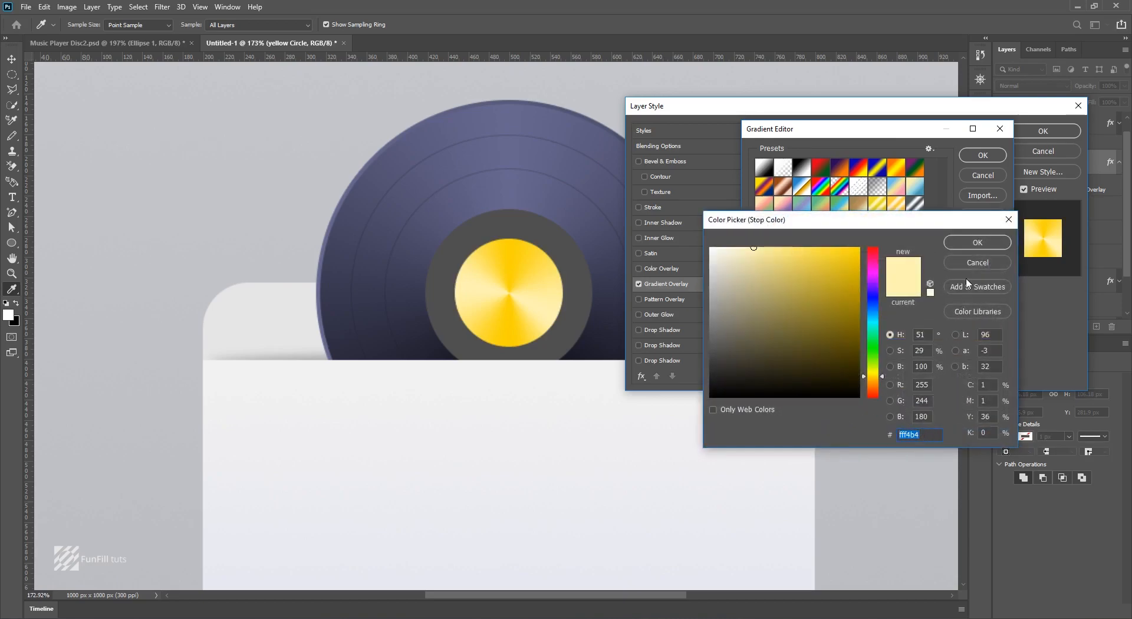
left_click(974, 243)
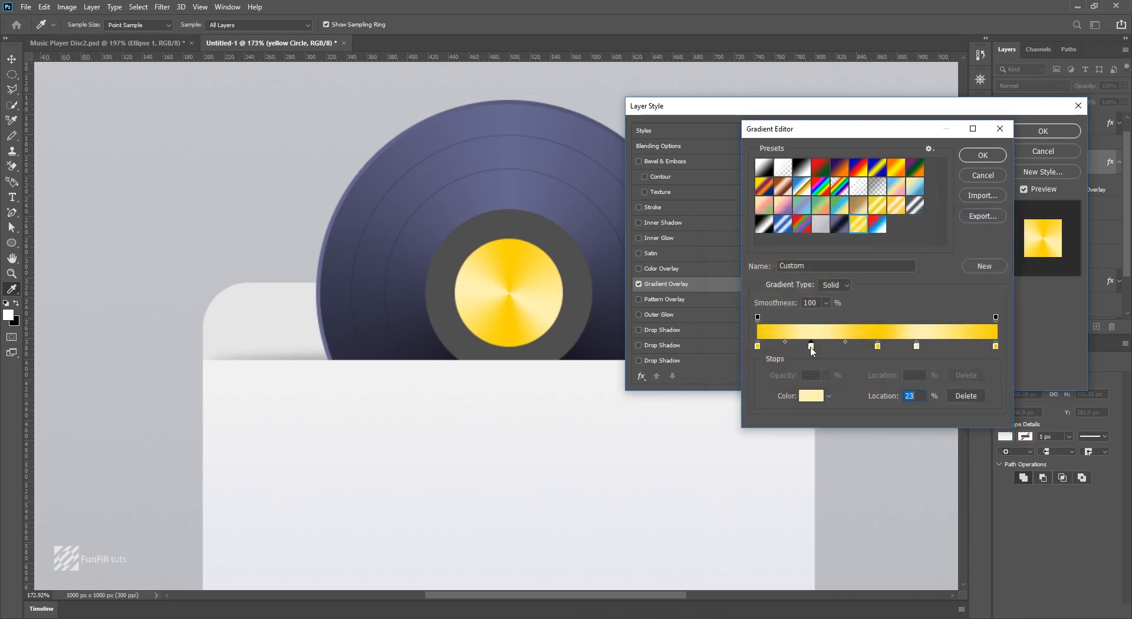
left_click_drag(812, 347, 854, 357, "alt")
left_click(995, 346)
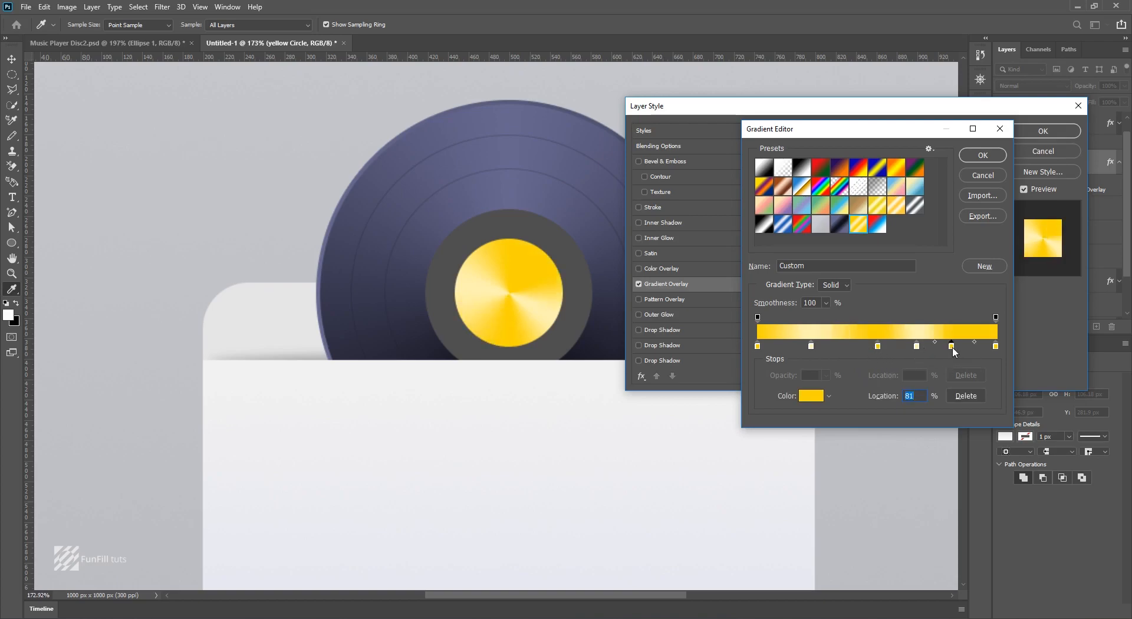
left_click(983, 156)
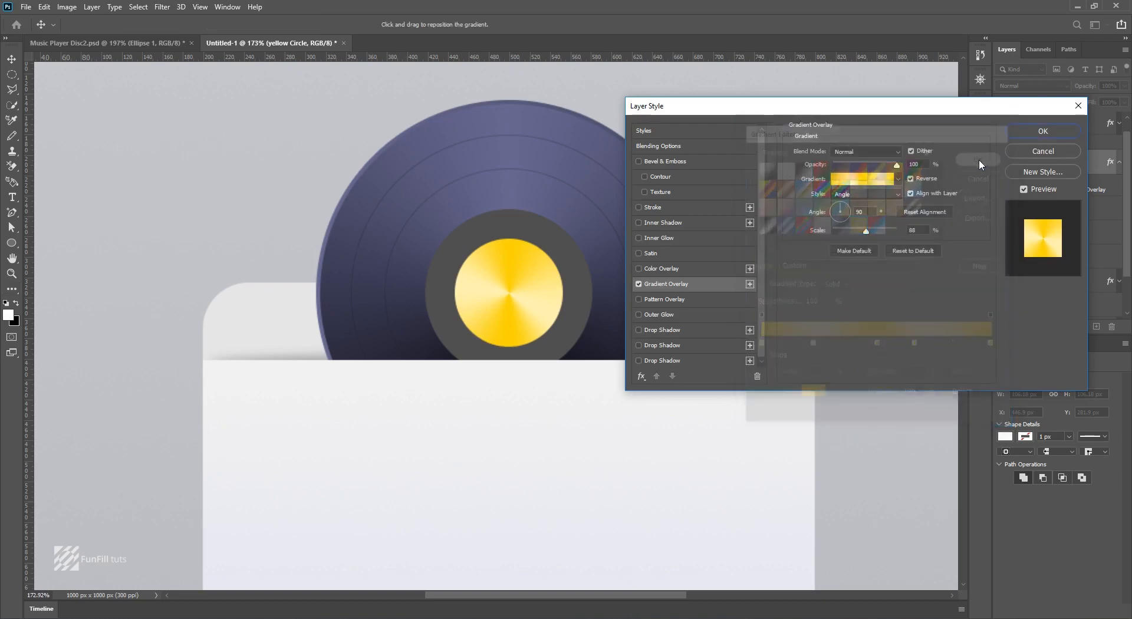
Set the yellow Circle's gradient style to Angle with a 140° angle and apply the overlay.
left_click(847, 197)
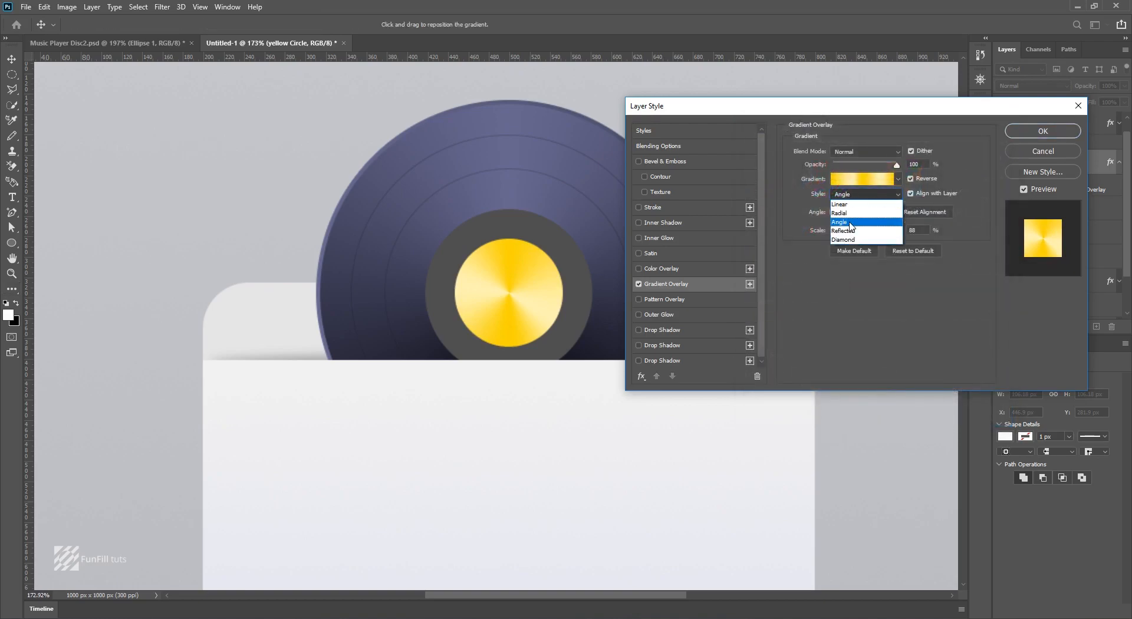
left_click(850, 223)
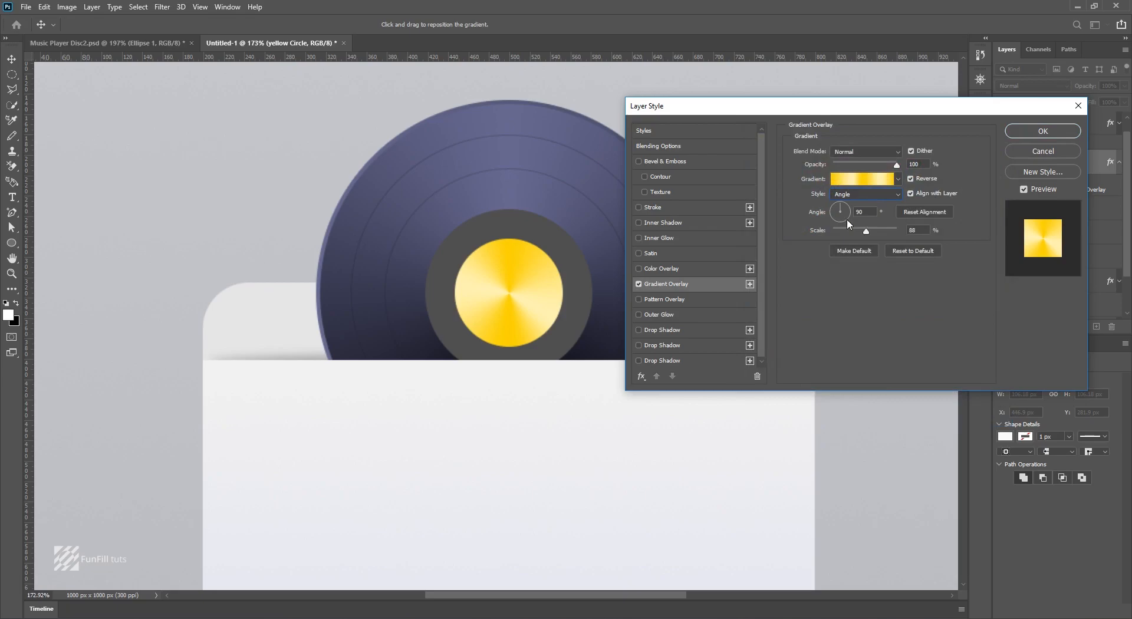
left_click_drag(838, 213, 837, 216)
type("140")
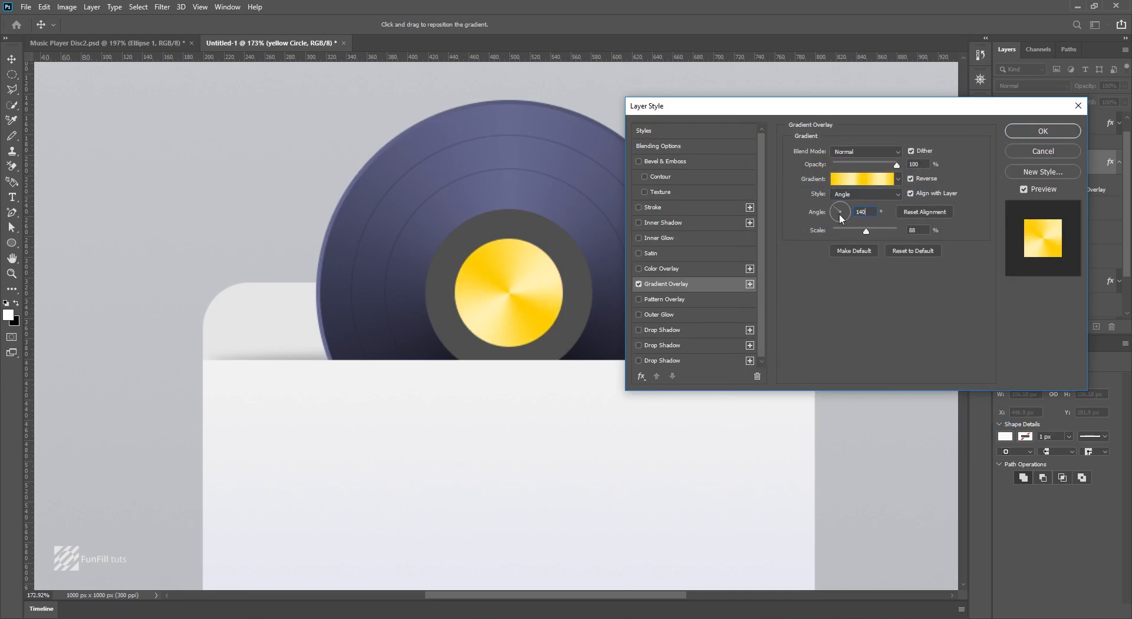
left_click(1015, 131)
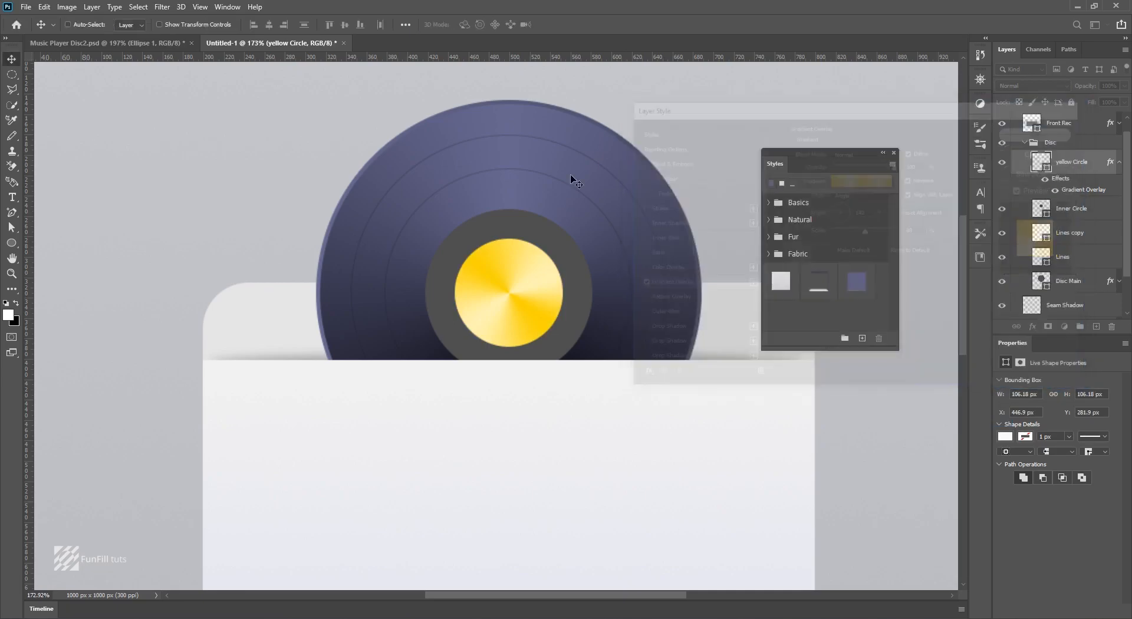
Compare the yellow label with the centre of the disc in the Music Player Disc2.psd reference.
scroll(536, 207, "down", 2)
scroll(533, 214, "up", 3)
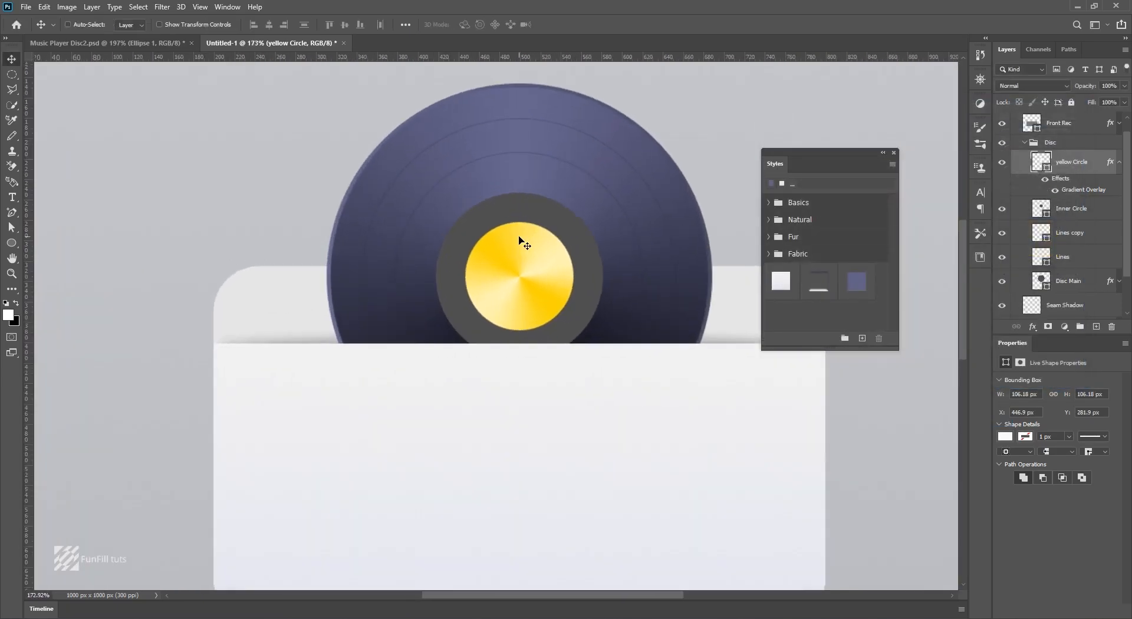
left_click(168, 44)
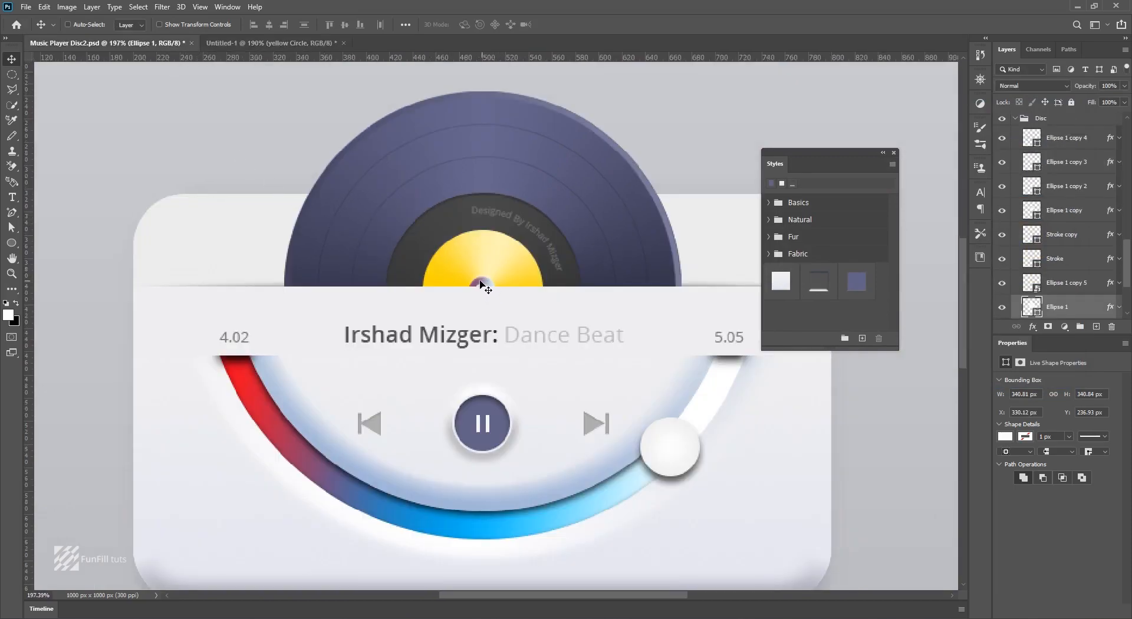
left_click(247, 43)
scroll(545, 285, "up", 2)
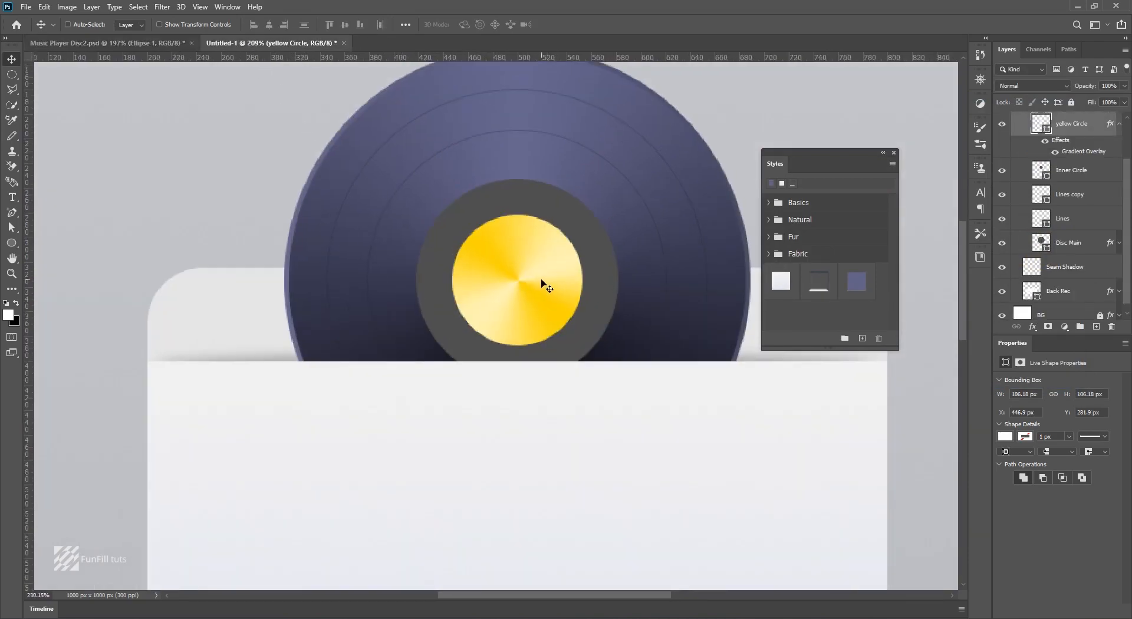
Duplicate the yellow Circle layer as Center and clear the copy's layer style.
left_click(1118, 125)
scroll(1120, 160, "up", 2)
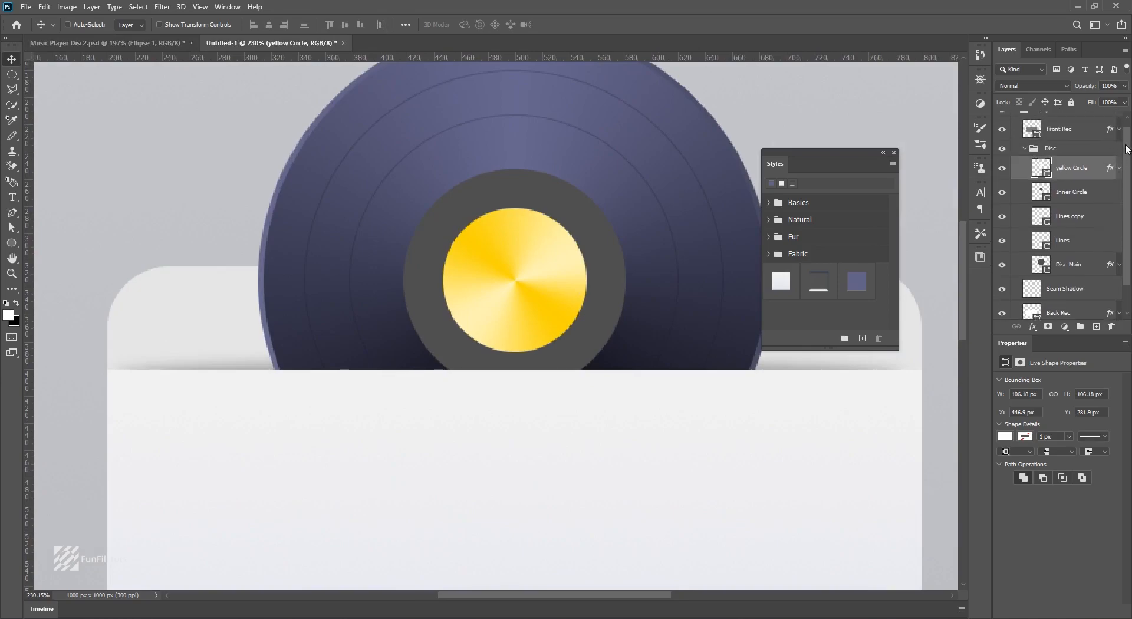
right_click(1098, 168)
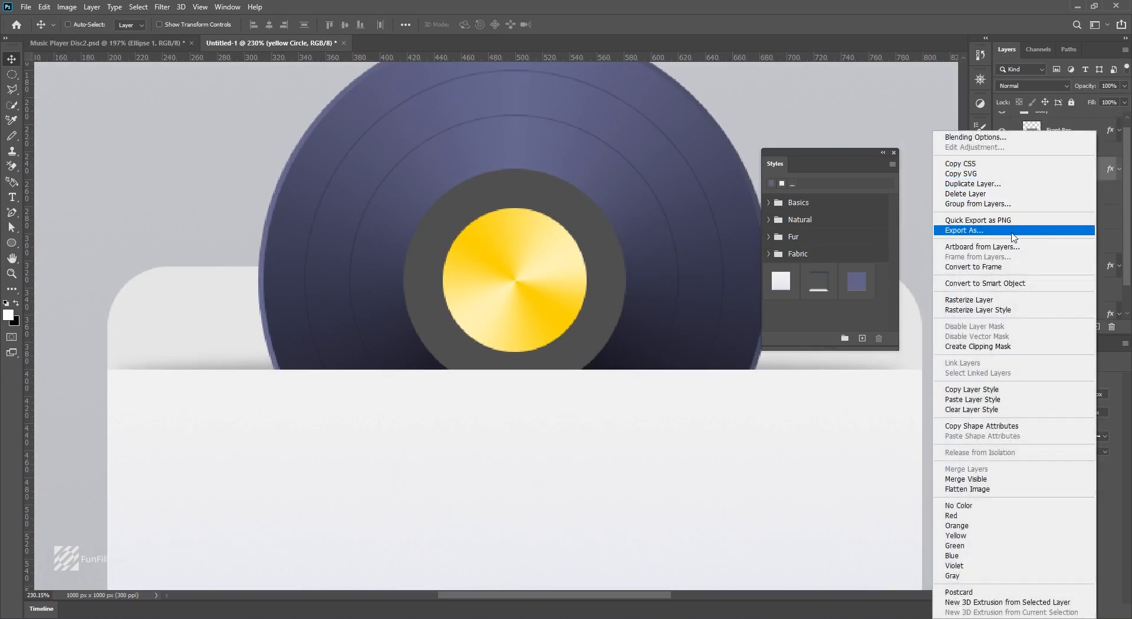
left_click(968, 184)
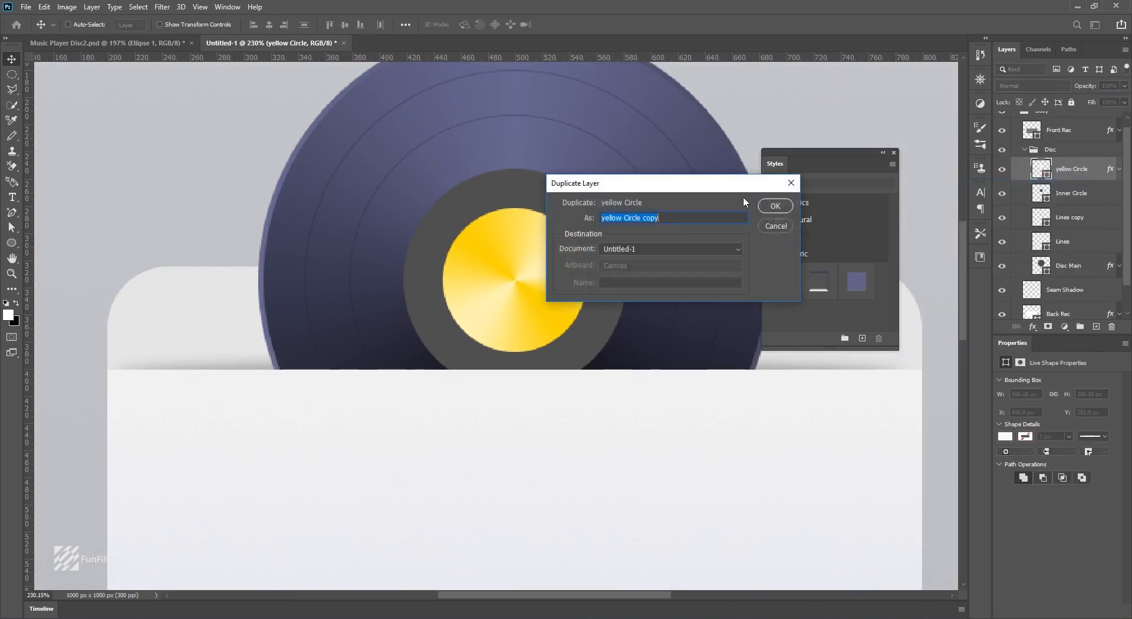
left_click(725, 224)
left_click_drag(725, 225, 603, 228)
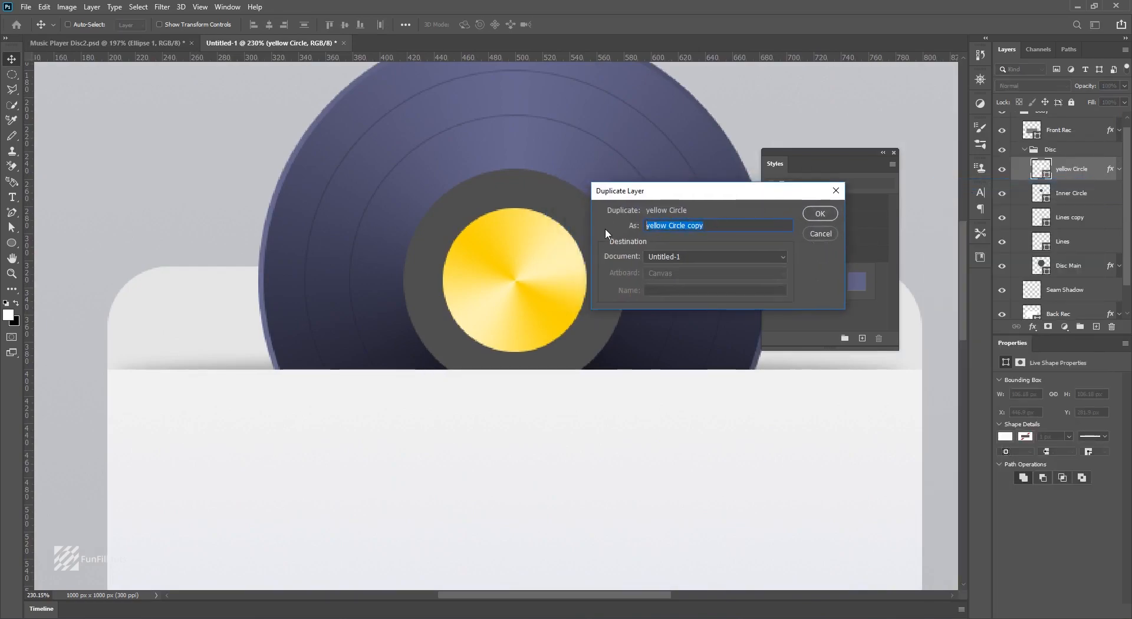
type("Center")
left_click(826, 217)
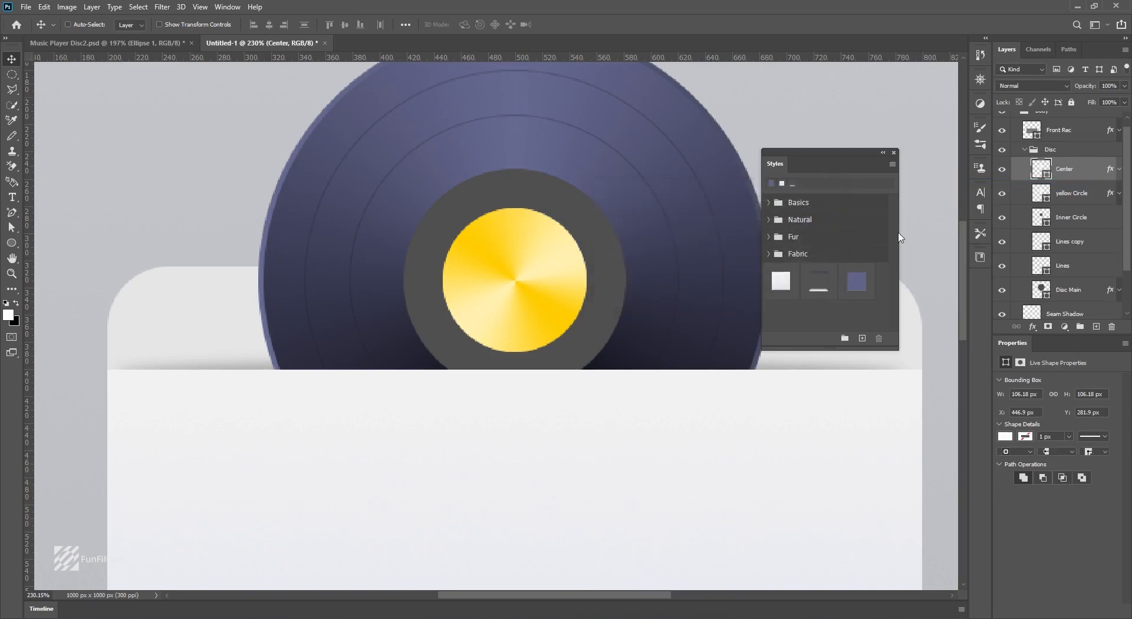
right_click(1110, 173)
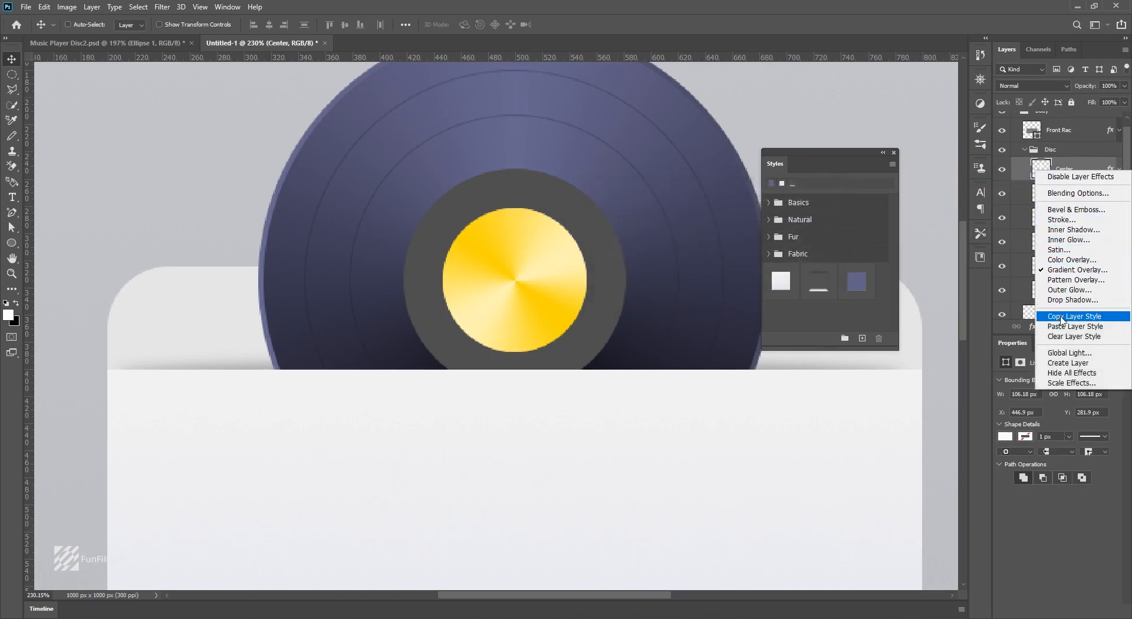
left_click(1066, 336)
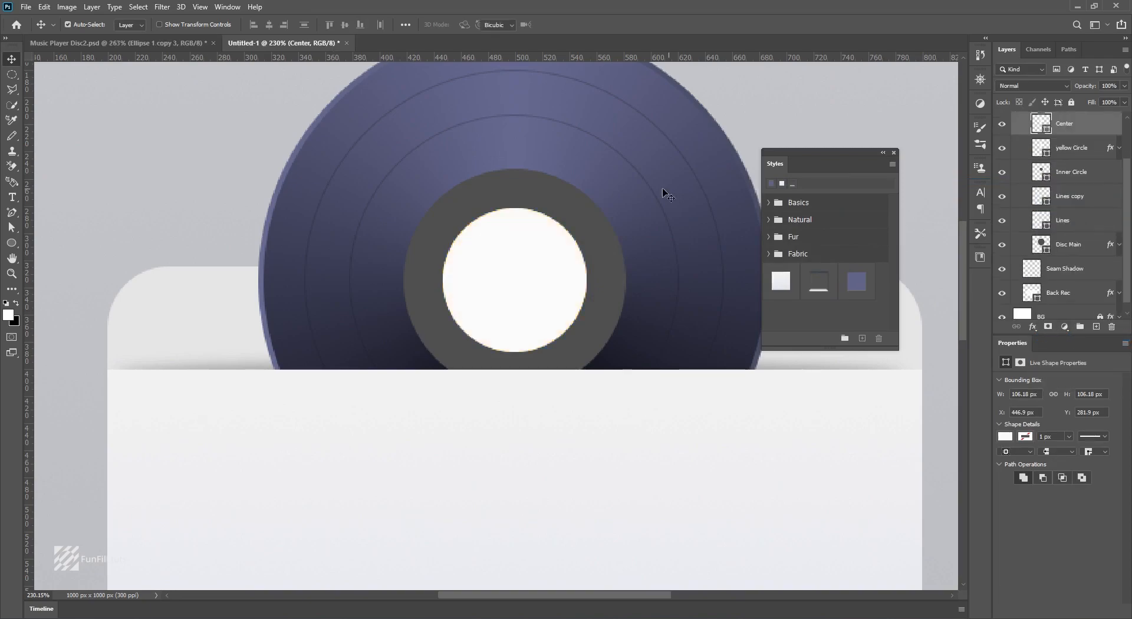
Shrink the Center circle about its centre to about 28 px in diameter.
key("ctrl+t")
left_click_drag(578, 211, 523, 255)
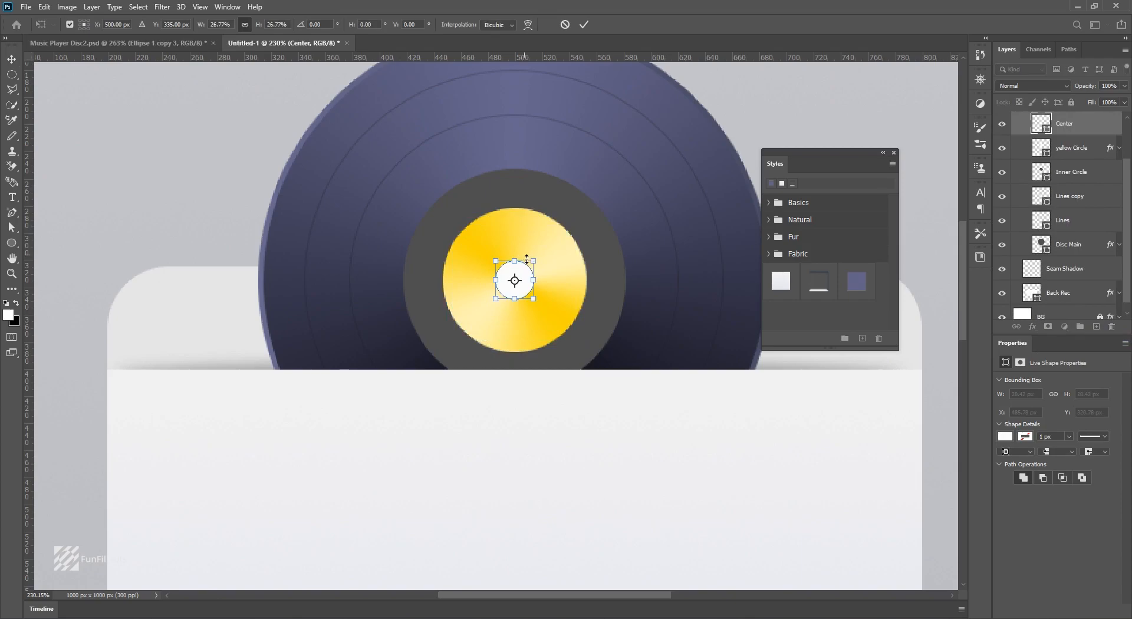
key("Return")
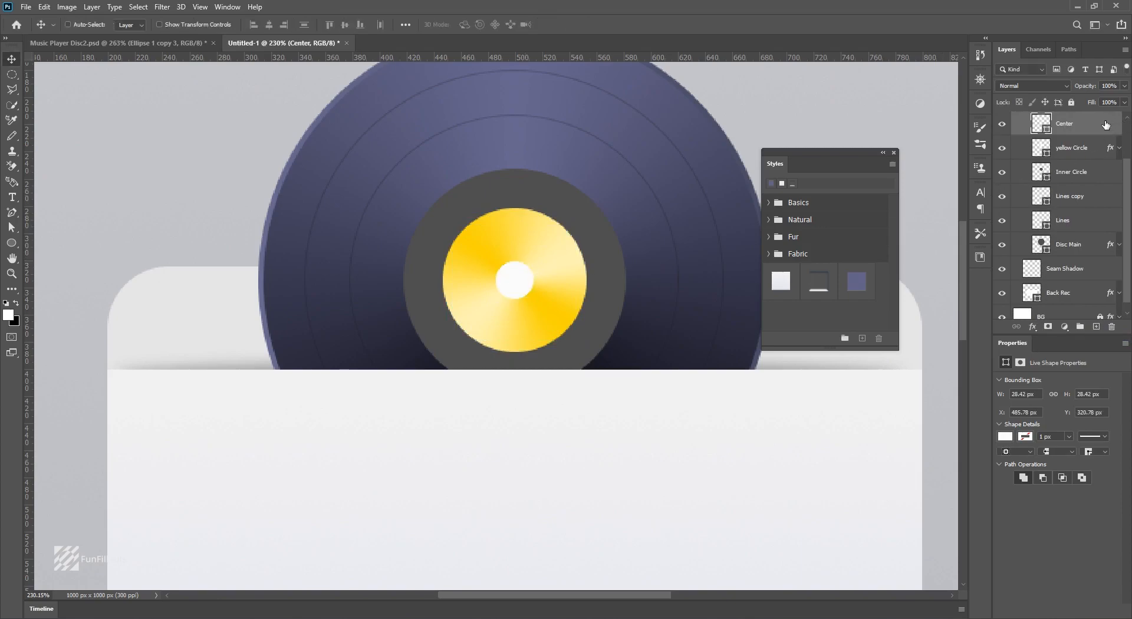
Add a Gradient Overlay to the Center layer using the plum-to-pale-blue Center gradient preset.
double_click(1107, 125)
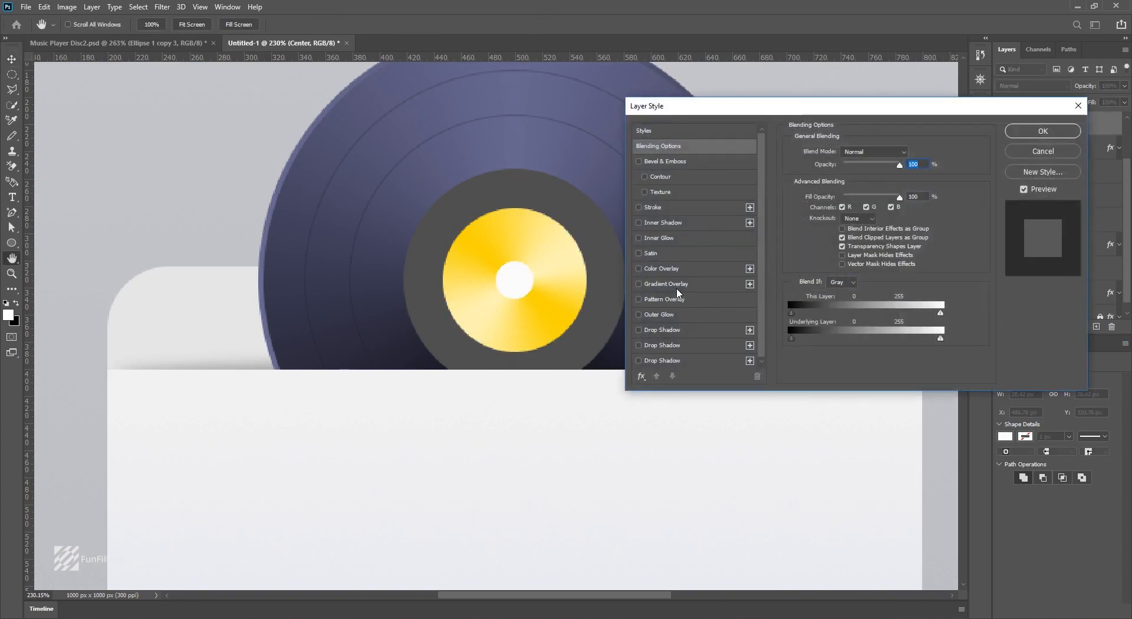
left_click(678, 288)
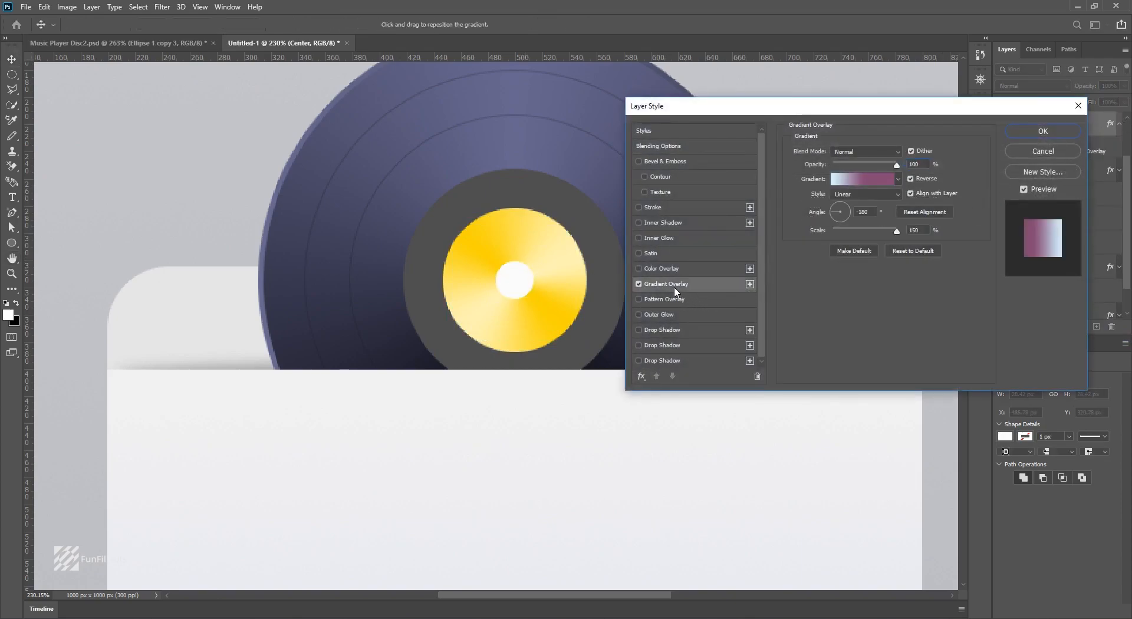
left_click(856, 179)
left_click(895, 226)
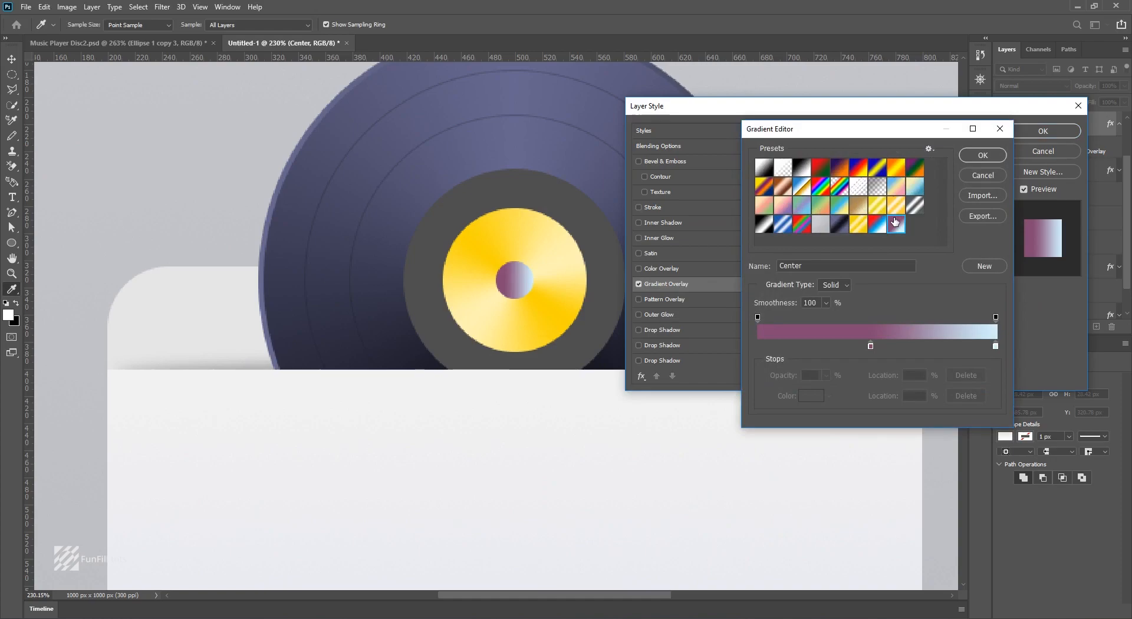
Keep the plum stop at #834873 and the pale blue stop at 100%, and apply the linear overlay at a −180° angle.
double_click(871, 347)
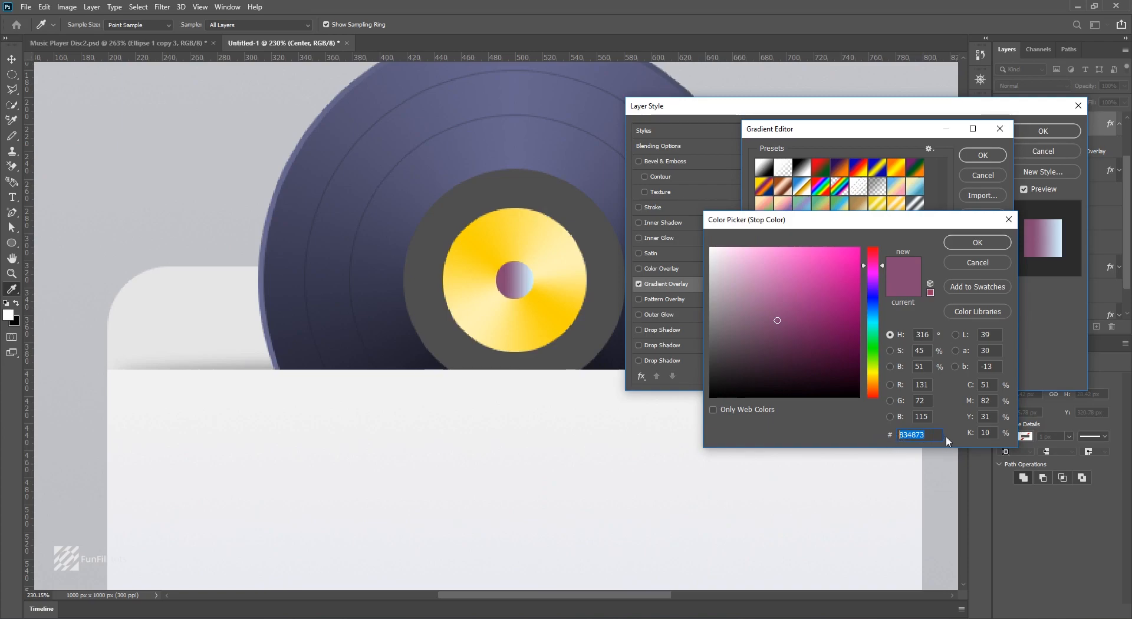
left_click(989, 240)
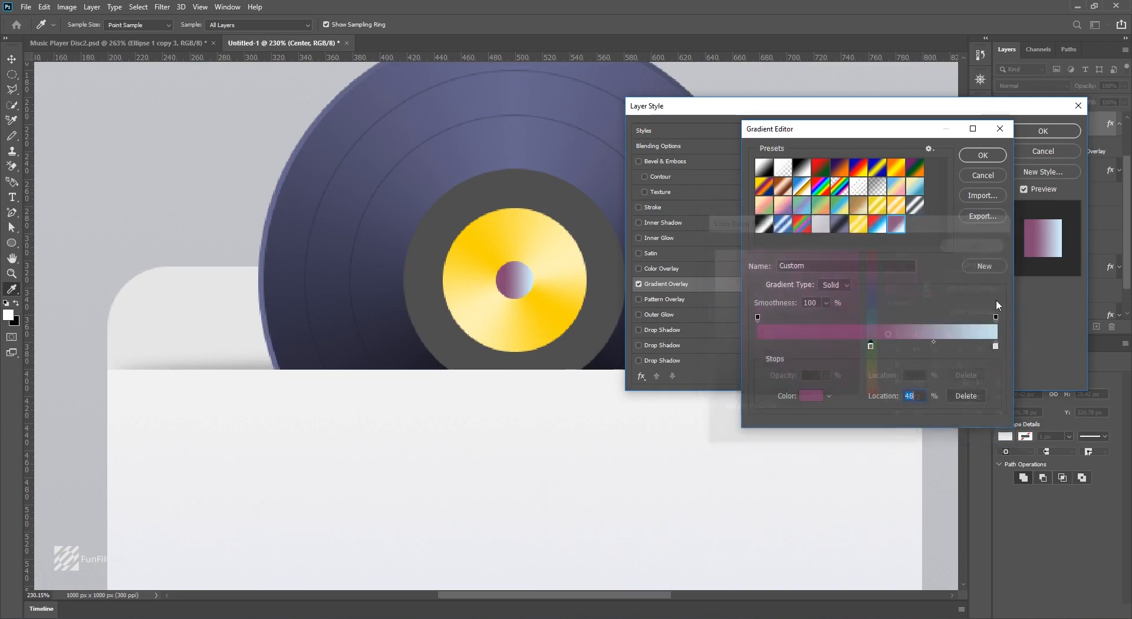
left_click(996, 346)
double_click(996, 346)
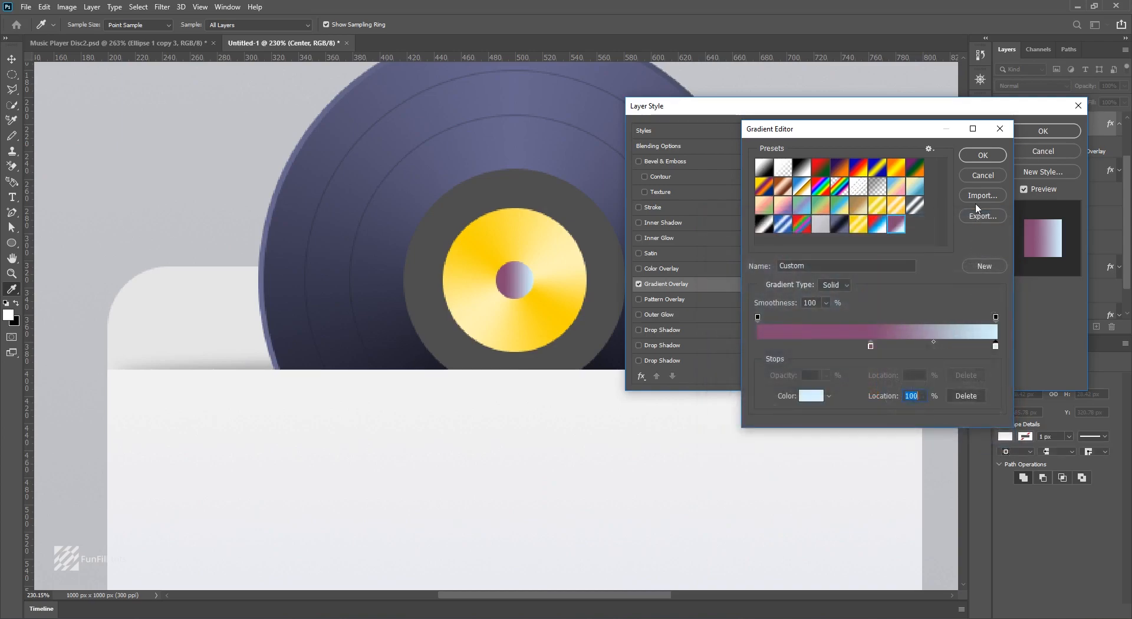
left_click(989, 160)
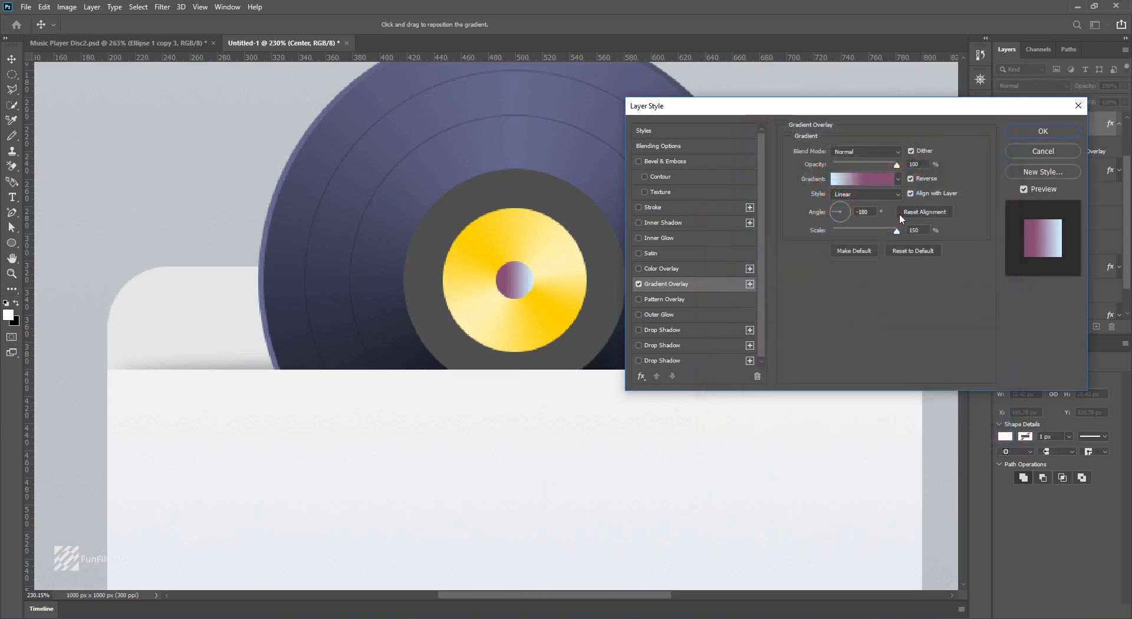
left_click(870, 213)
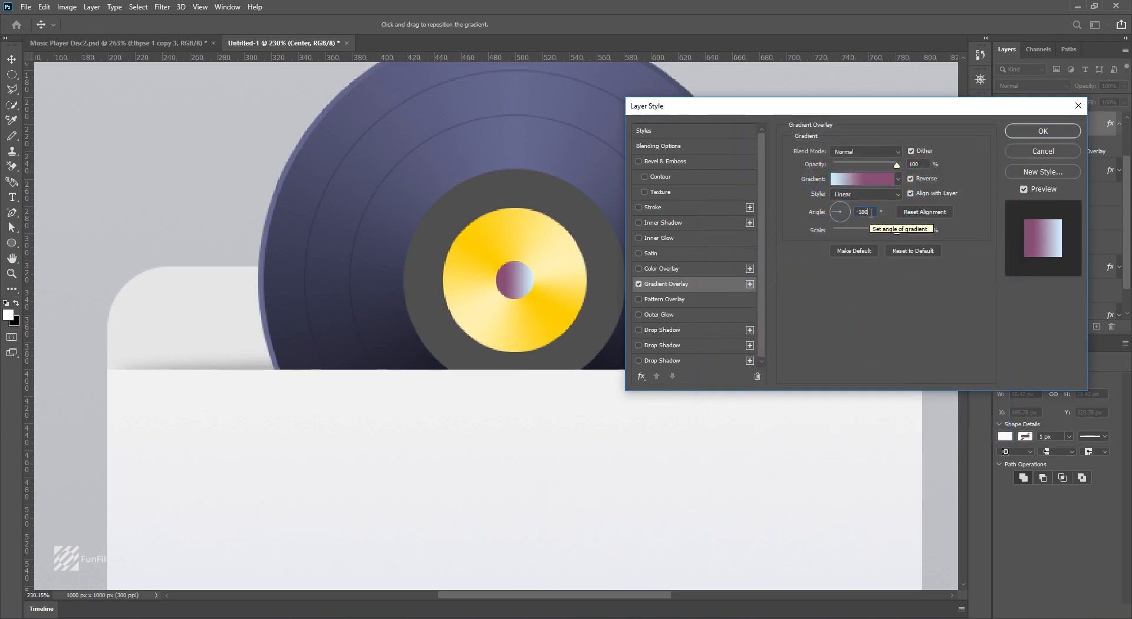
left_click(1042, 130)
scroll(535, 266, "down", 3)
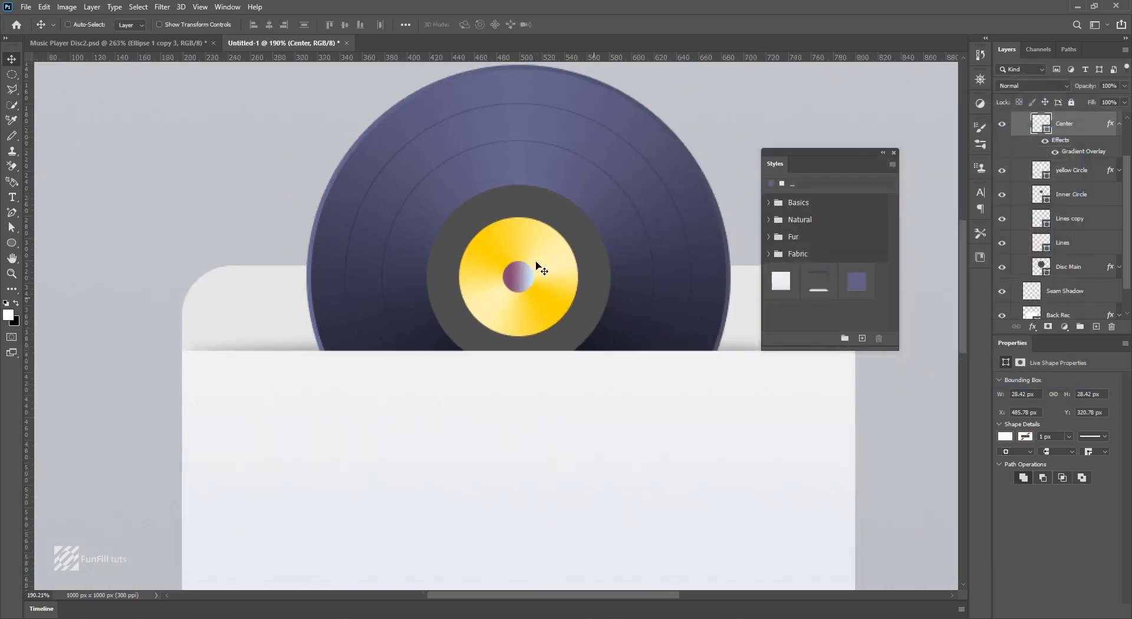
Check the disc's centre in the Music Player Disc2.psd reference document and duplicate the Center layer of Untitled-1 as Dead Center.
left_click(169, 42)
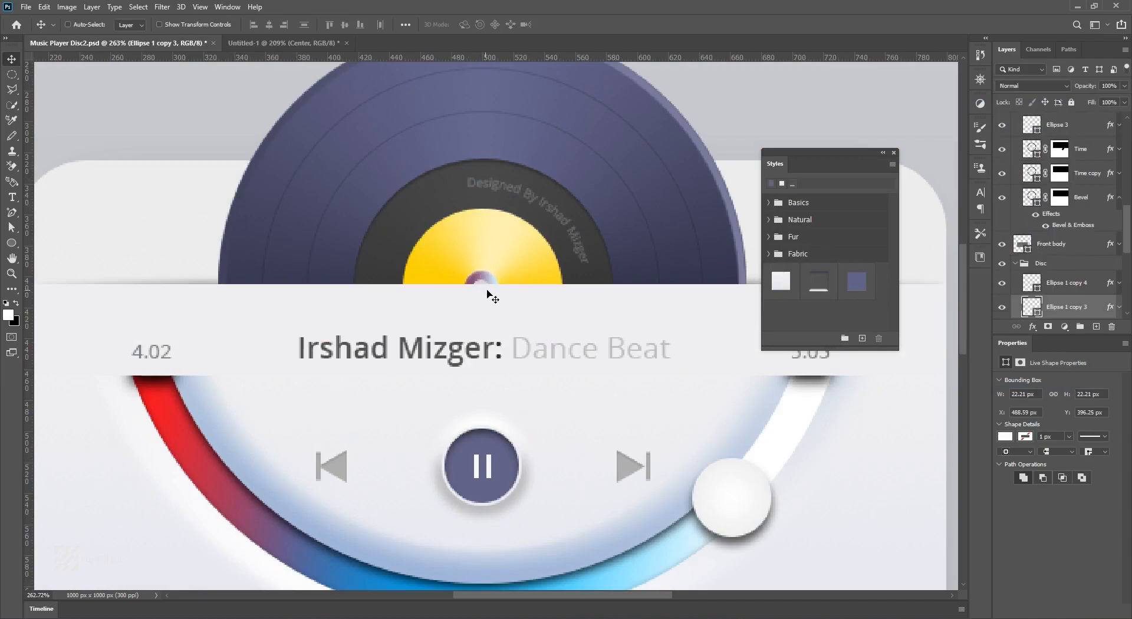
left_click(309, 40)
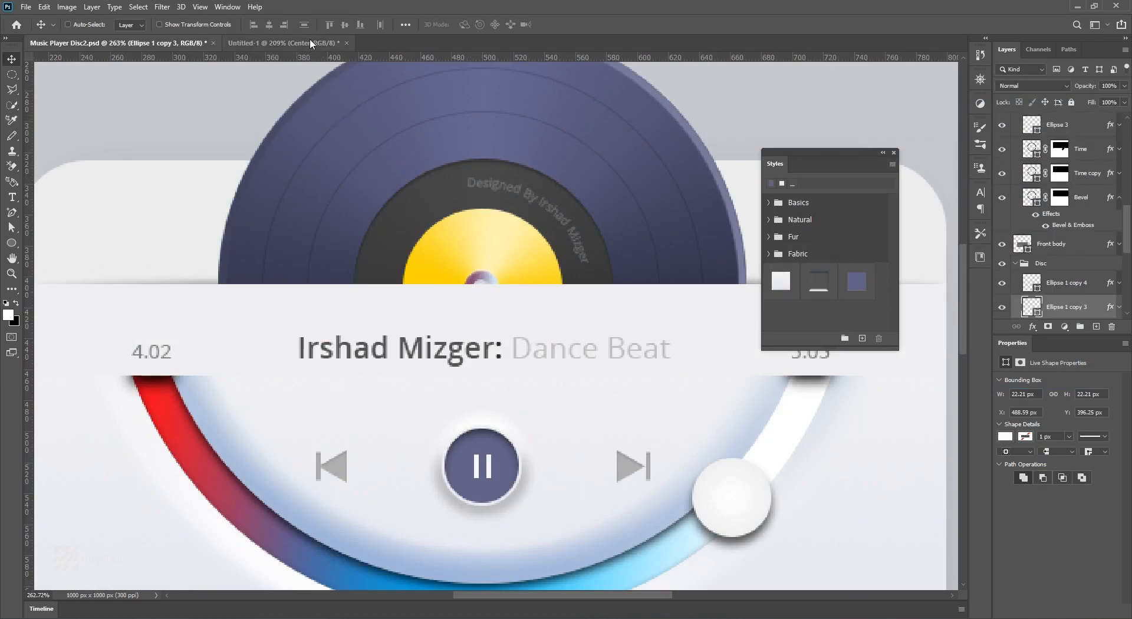
scroll(538, 266, "up", 2)
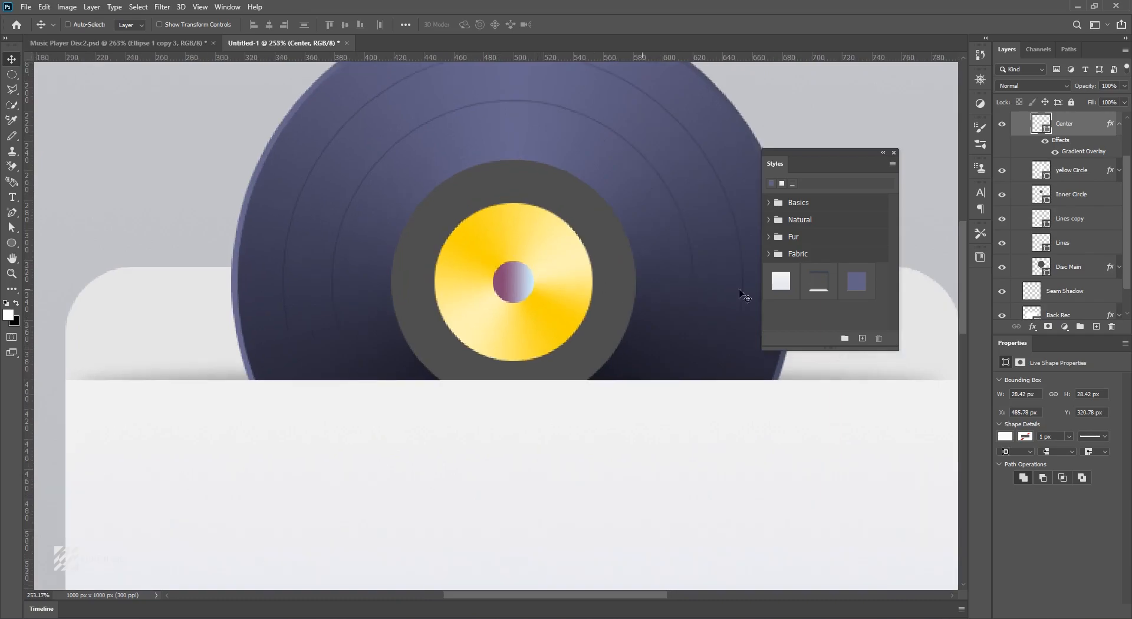
scroll(1092, 179, "up", 2)
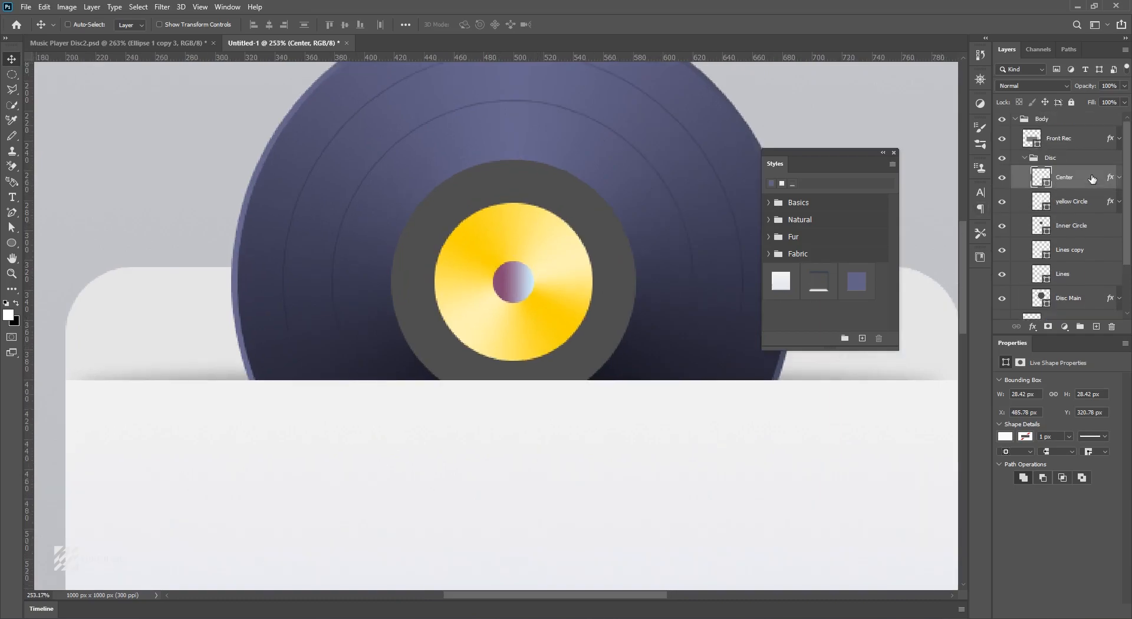
right_click(1092, 179)
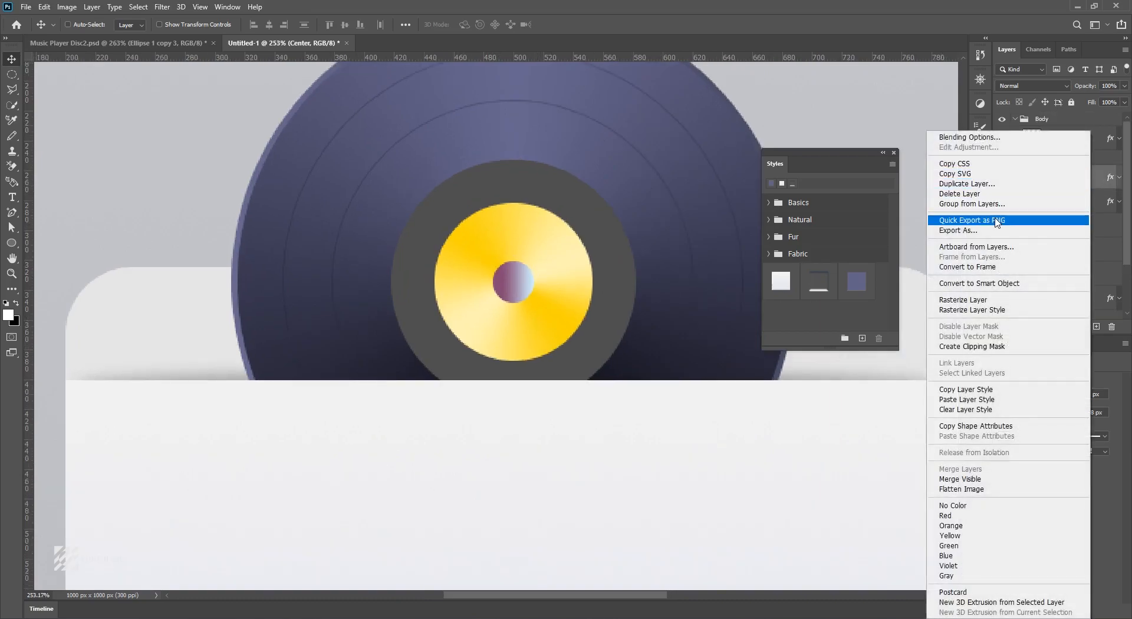
left_click(967, 184)
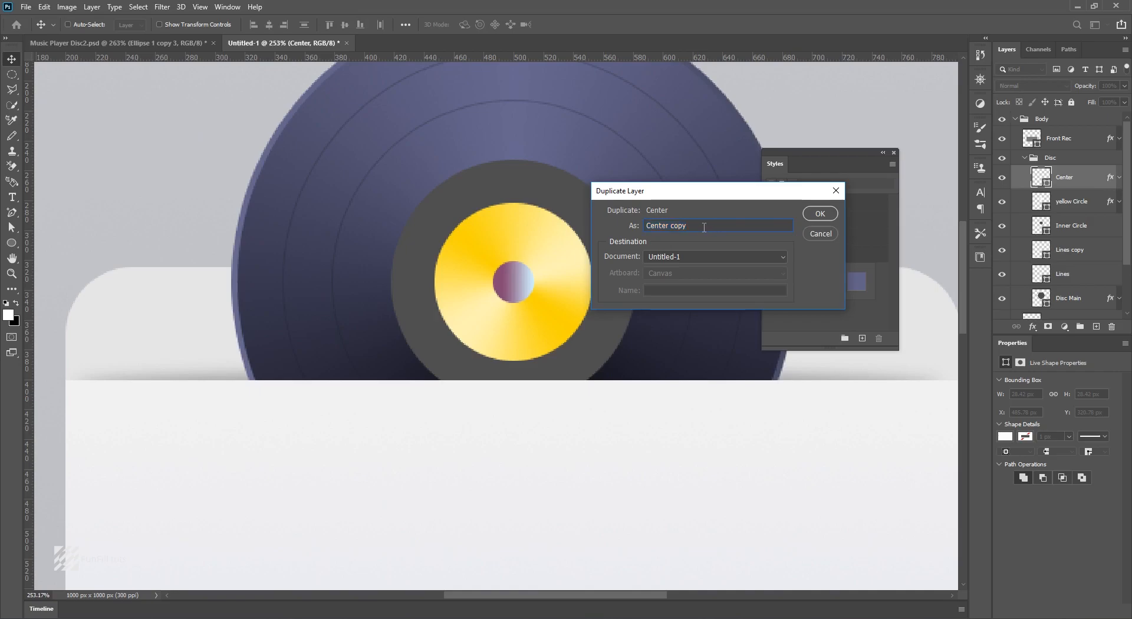
type("Dead Center")
left_click(835, 215)
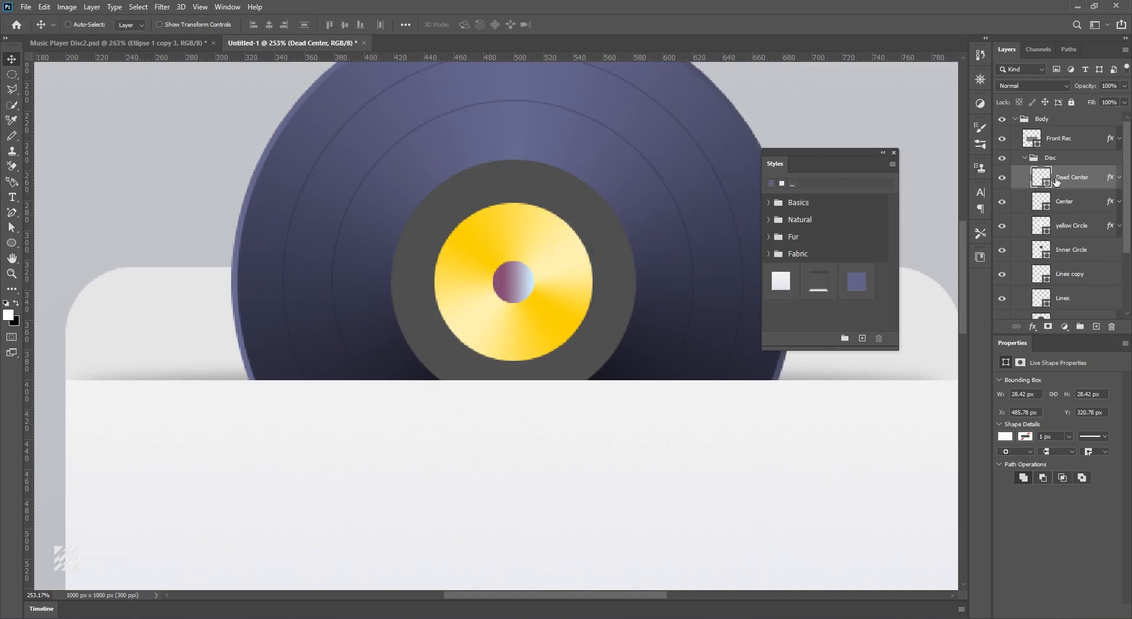
Clear the Dead Center layer's style and shrink the circle about its centre to about 17 px in diameter.
right_click(1113, 184)
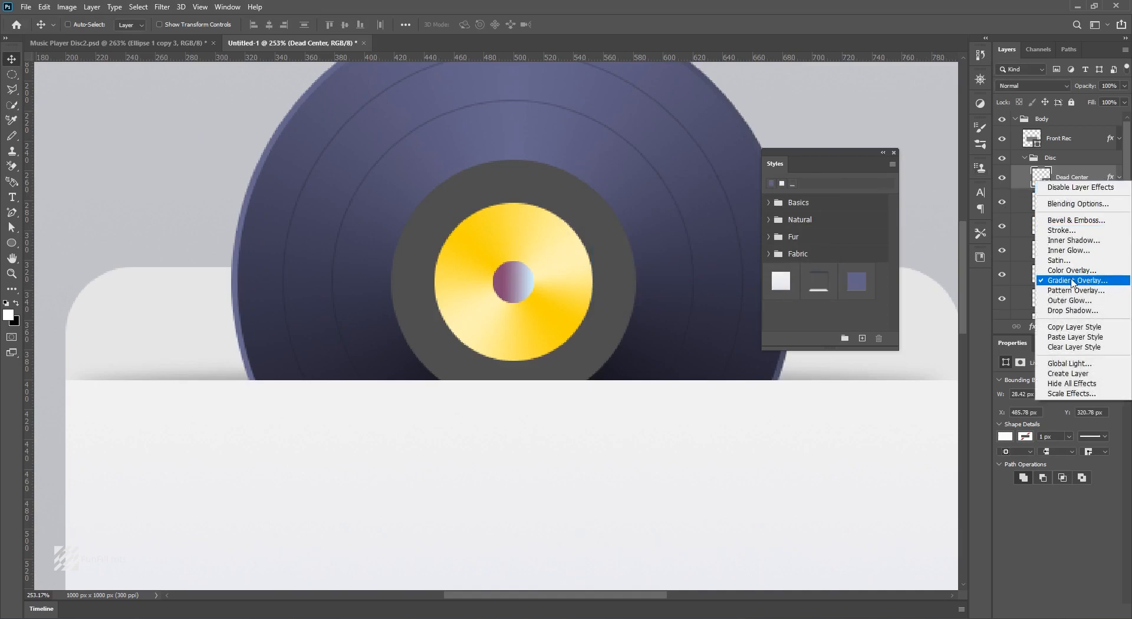
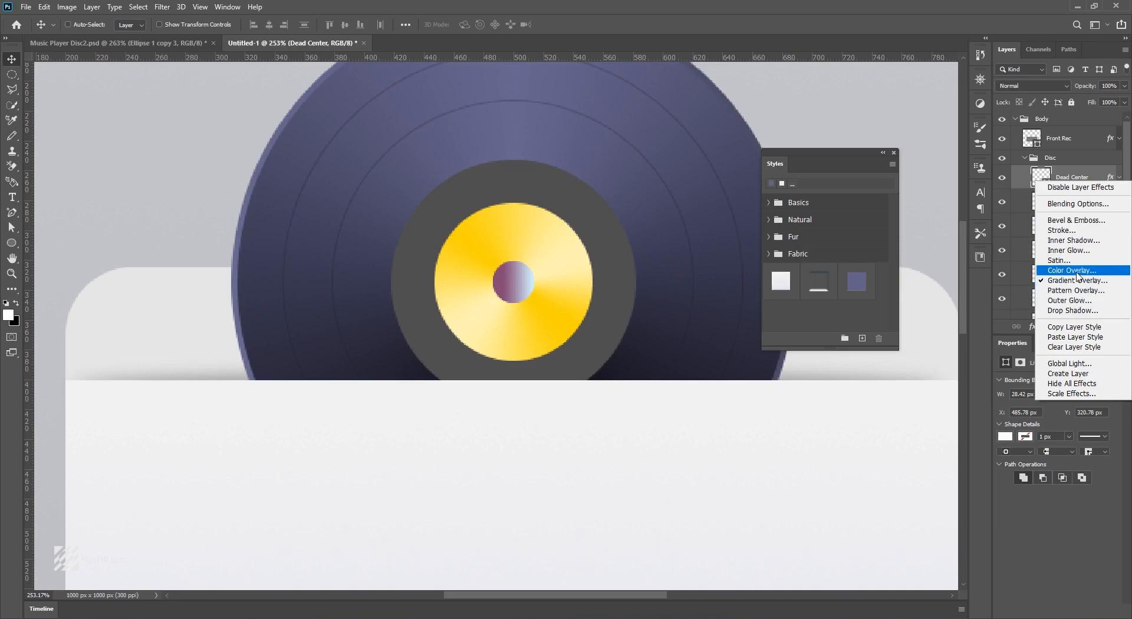
left_click(1068, 338)
key("ctrl")
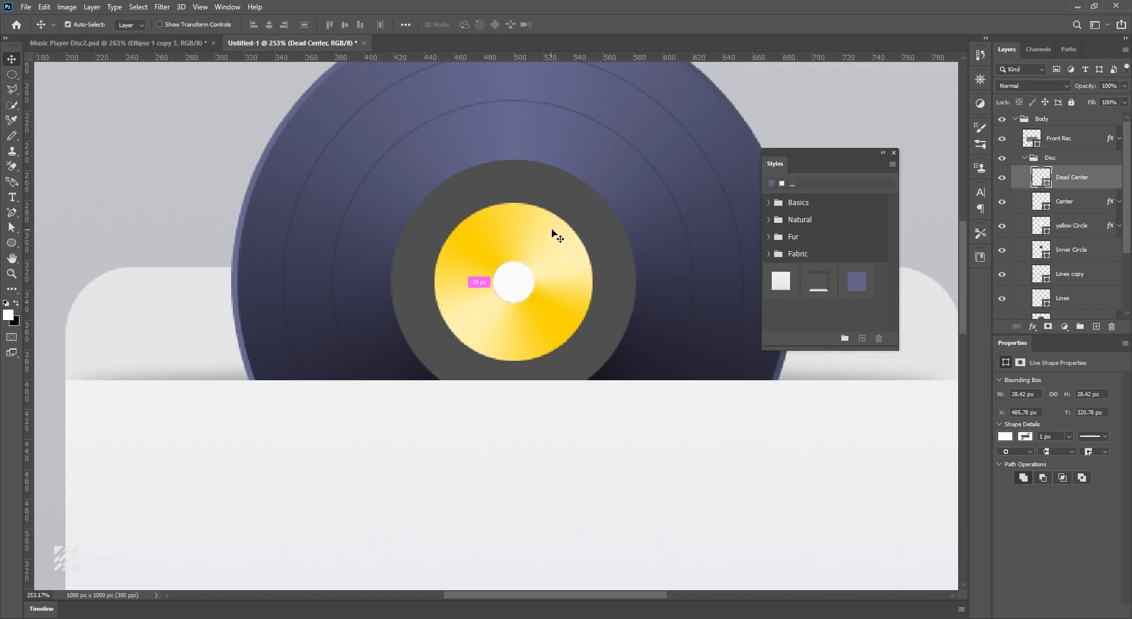
key("ctrl+t")
left_click_drag(535, 262, 526, 268)
key("Return")
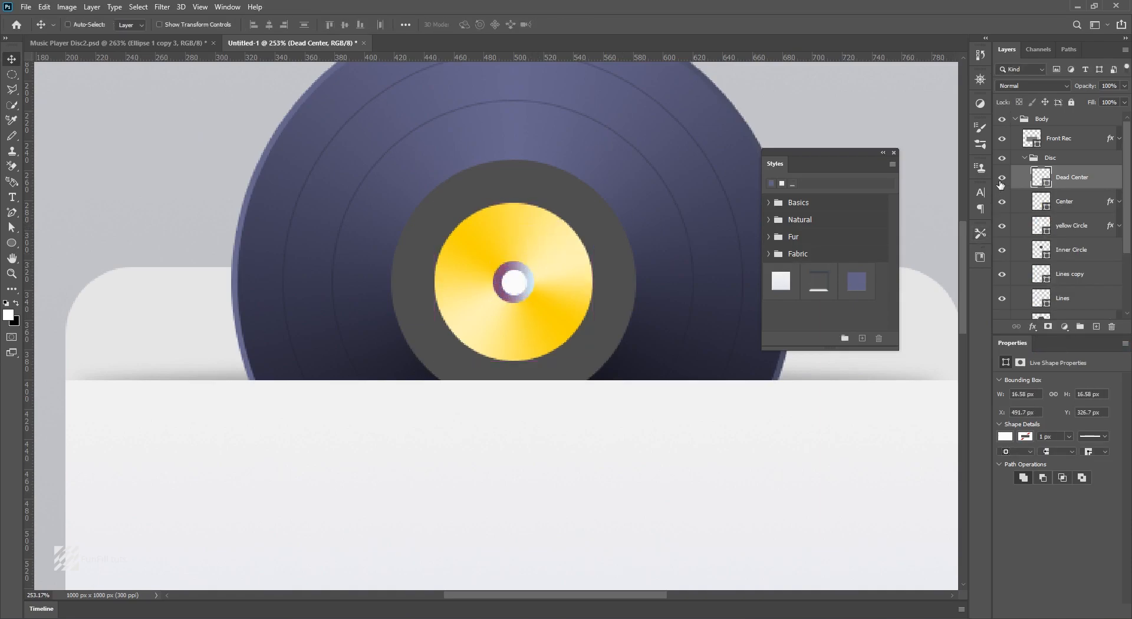
Load the Dead Center circle's outline as a selection and hide the Dead Center layer.
key("ctrl")
left_click(1045, 181, "ctrl")
left_click(1003, 178)
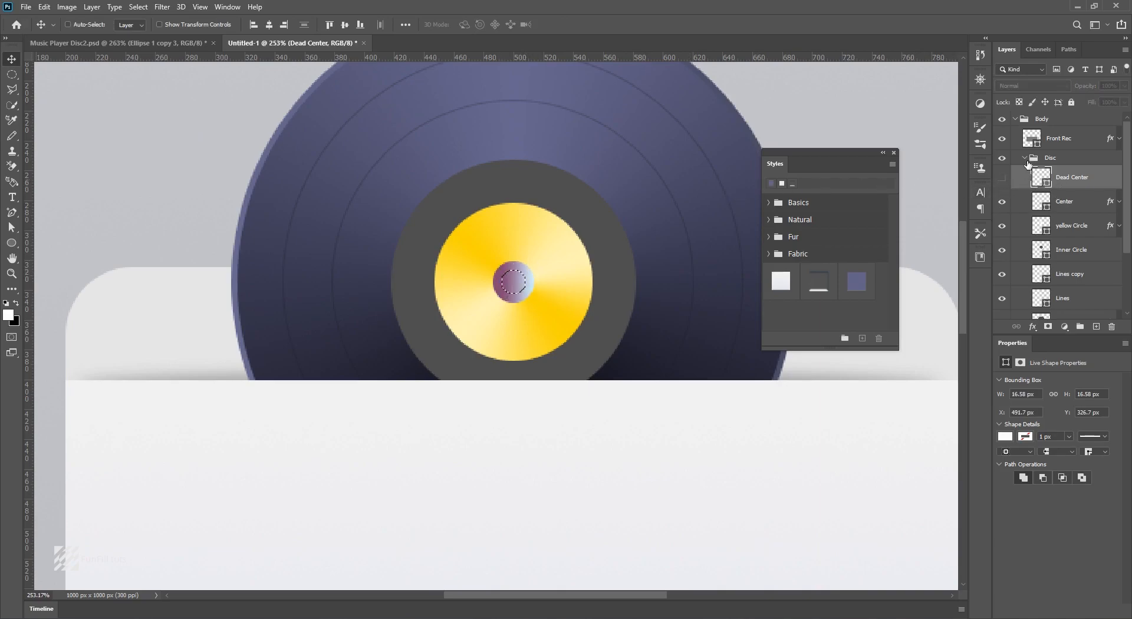
Collapse the Disc group, add a layer mask to it from the circular selection, and invert the mask to cut the centre hole.
left_click(1030, 159)
left_click(1024, 158)
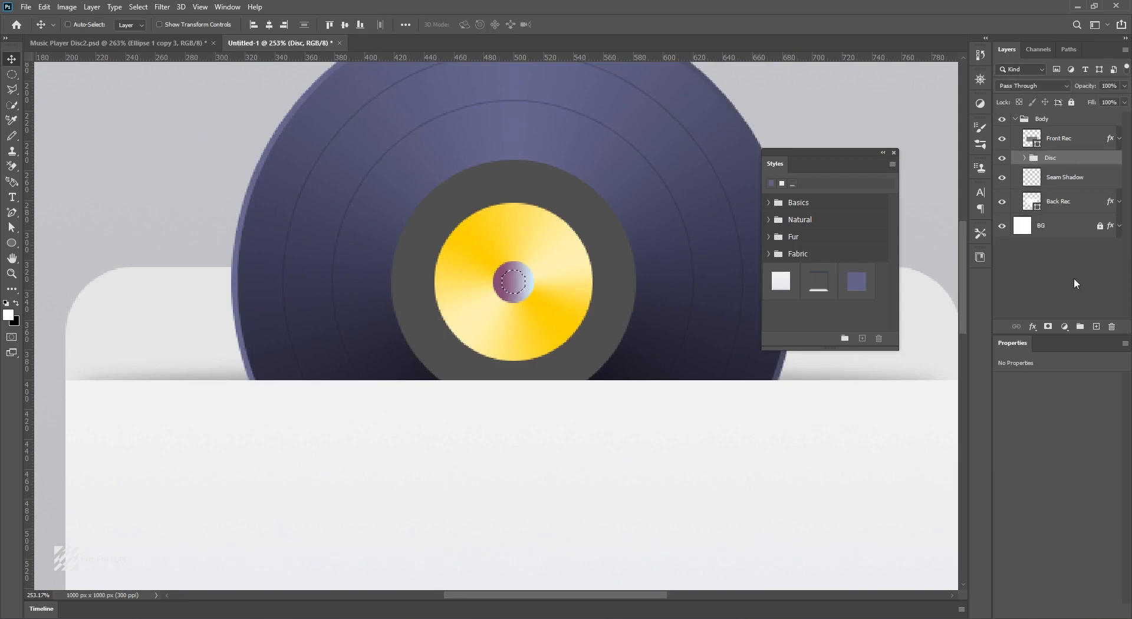
left_click(1048, 326)
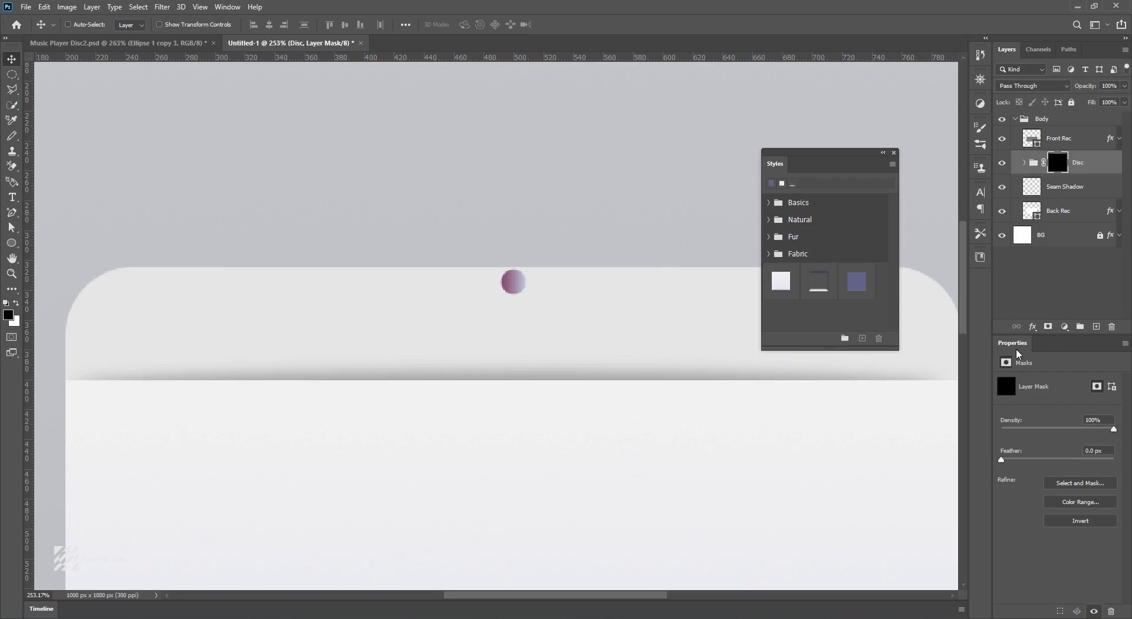
left_click(1100, 524)
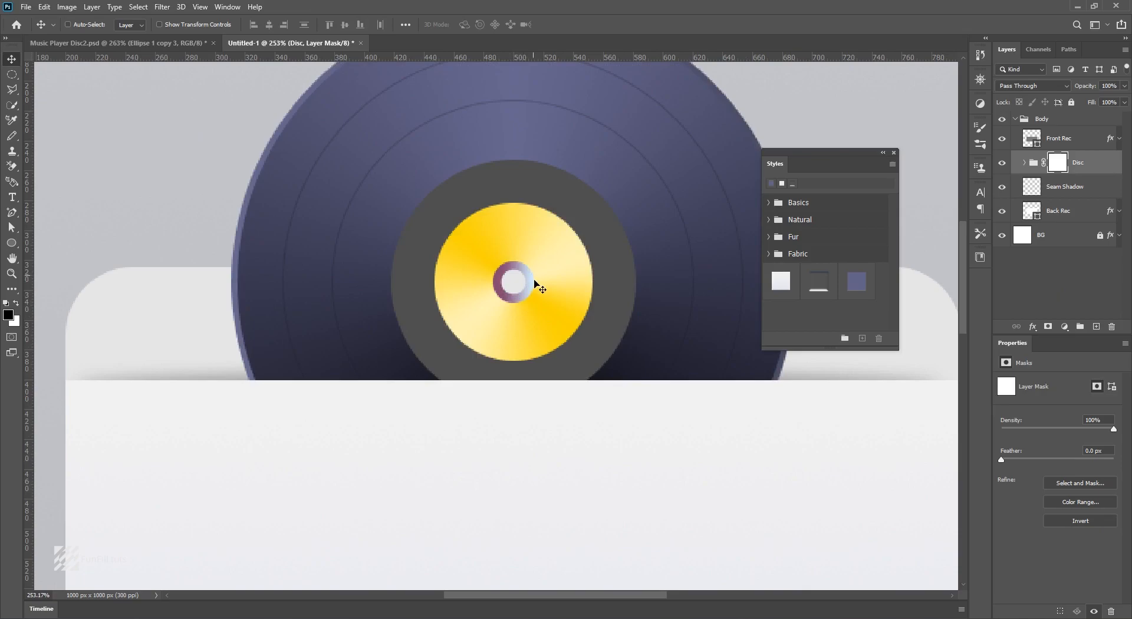
Move the whole Disc group straight down until the yellow label is half hidden behind the front rectangle, and shift the Styles panel away from the artwork.
scroll(505, 269, "down", 3)
scroll(505, 263, "down", 2)
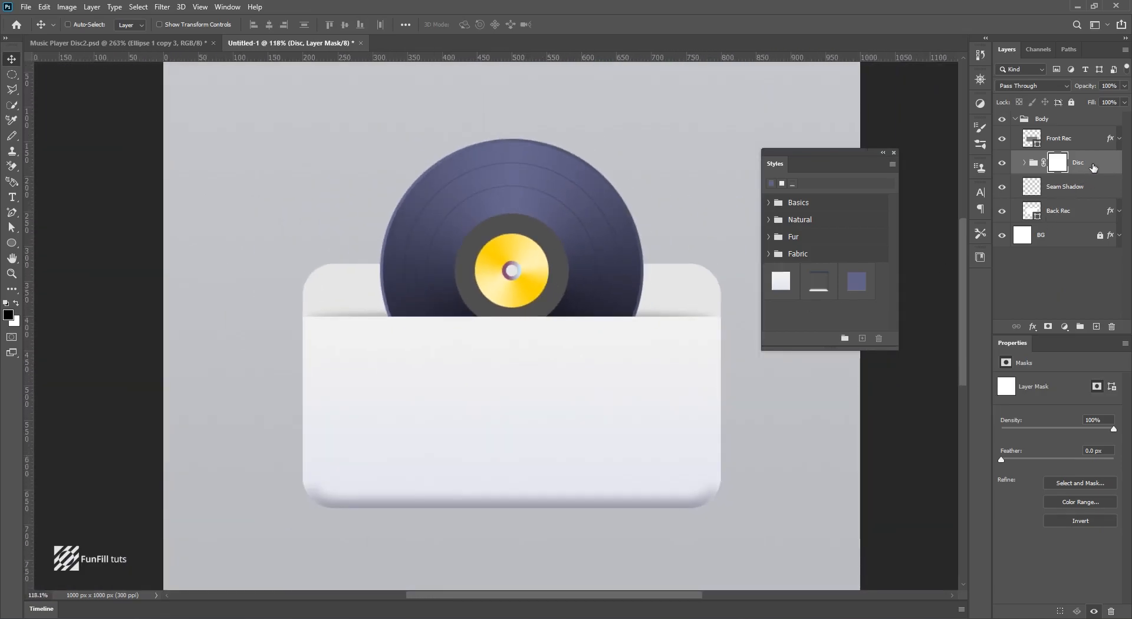
left_click(1094, 168)
left_click_drag(515, 194, 513, 234)
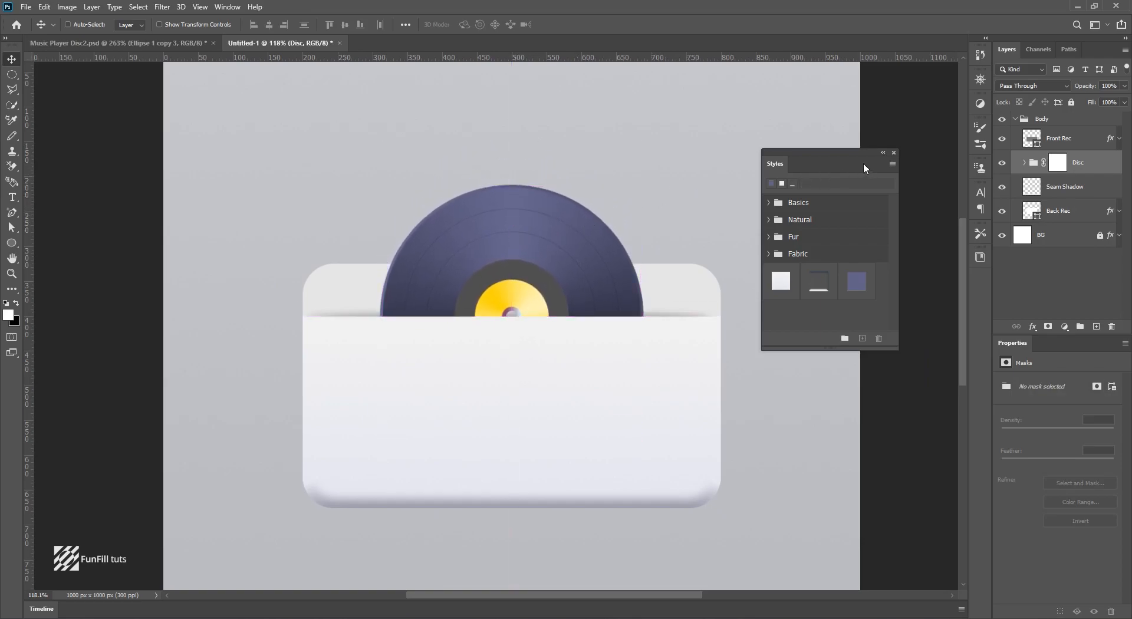
left_click_drag(857, 151, 883, 143)
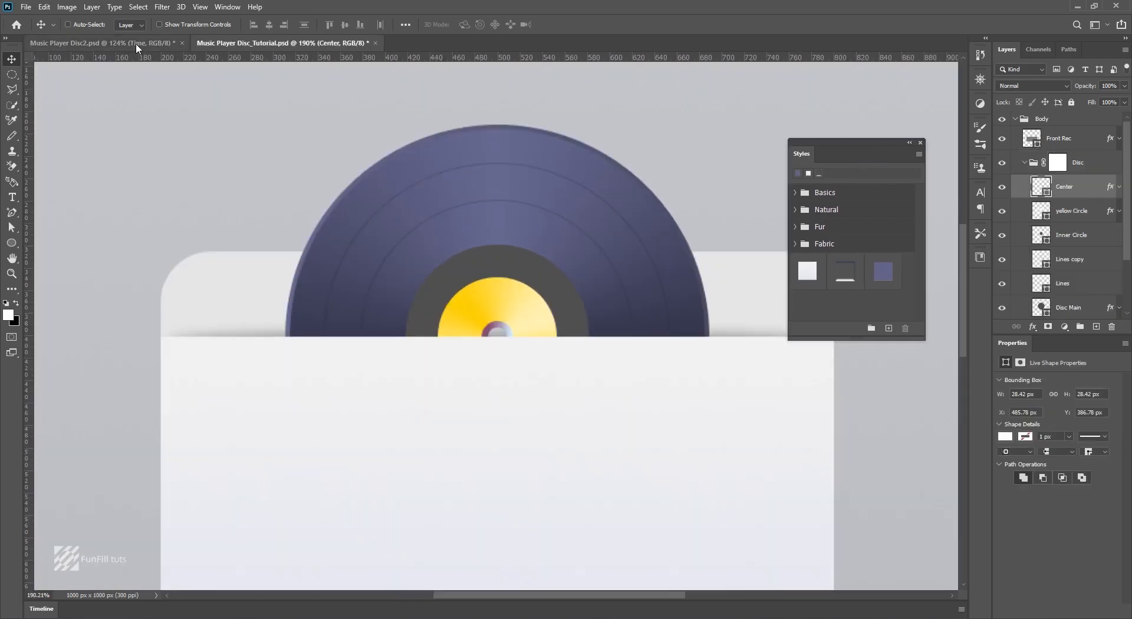
Examine the disc's dark inner ring in Music Player Disc2.psd, and return to Music Player Disc_Tutorial.psd.
left_click(137, 49)
scroll(429, 229, "up", 4)
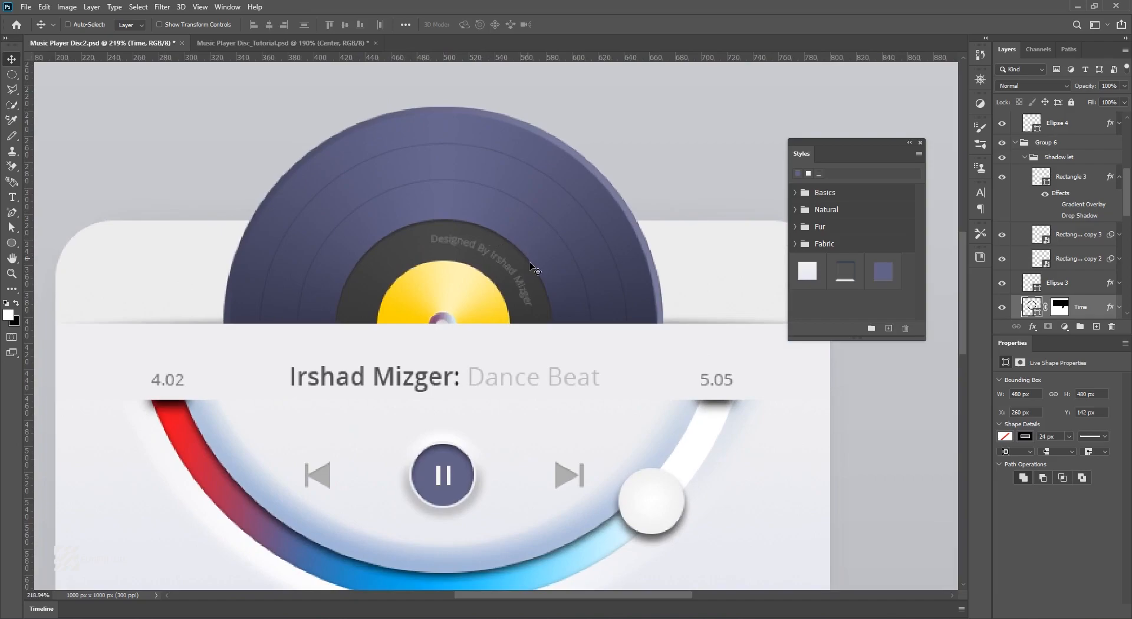
scroll(498, 259, "down", 3)
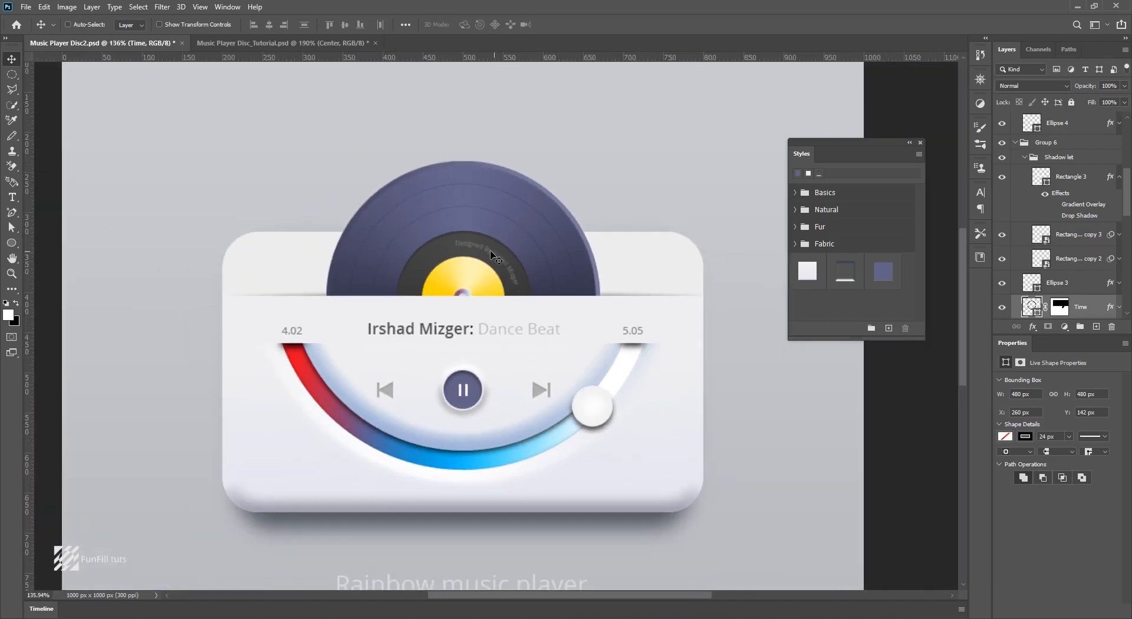
left_click(342, 44)
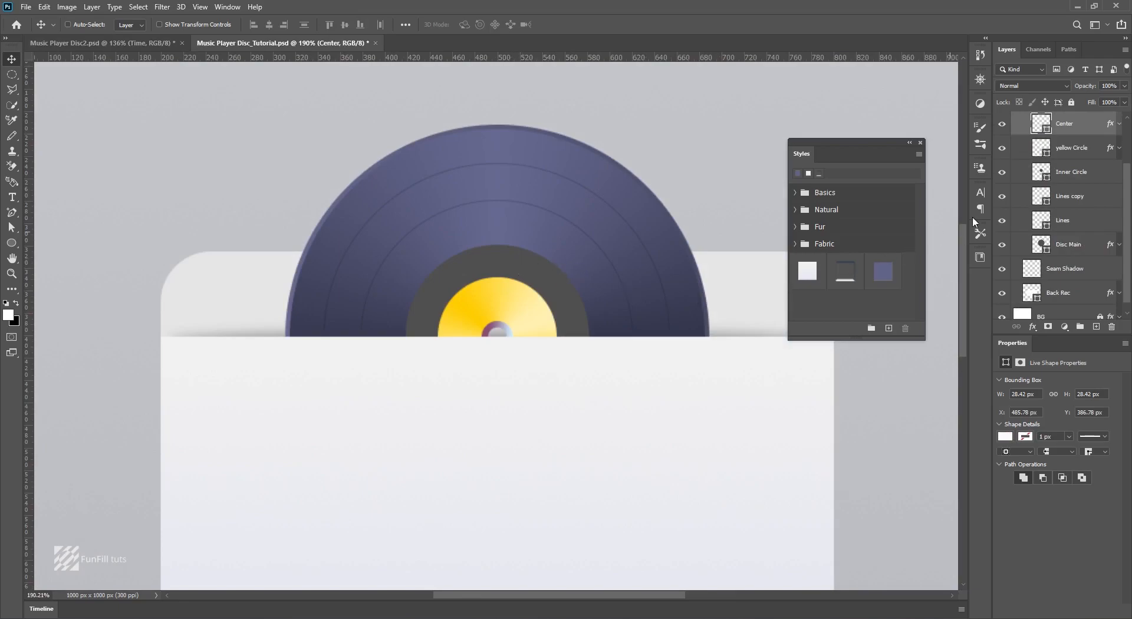
Add an Inner Shadow effect to the Inner Circle layer and reset its settings to the defaults.
left_click(1069, 172)
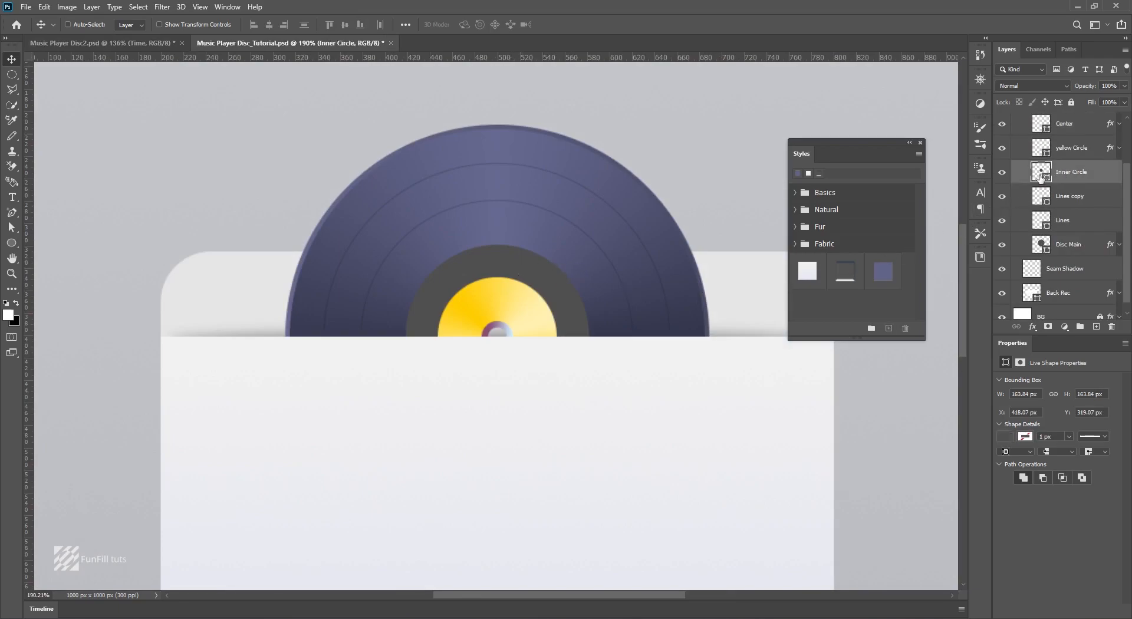
left_click(1002, 173)
left_click(1002, 172)
double_click(1101, 175)
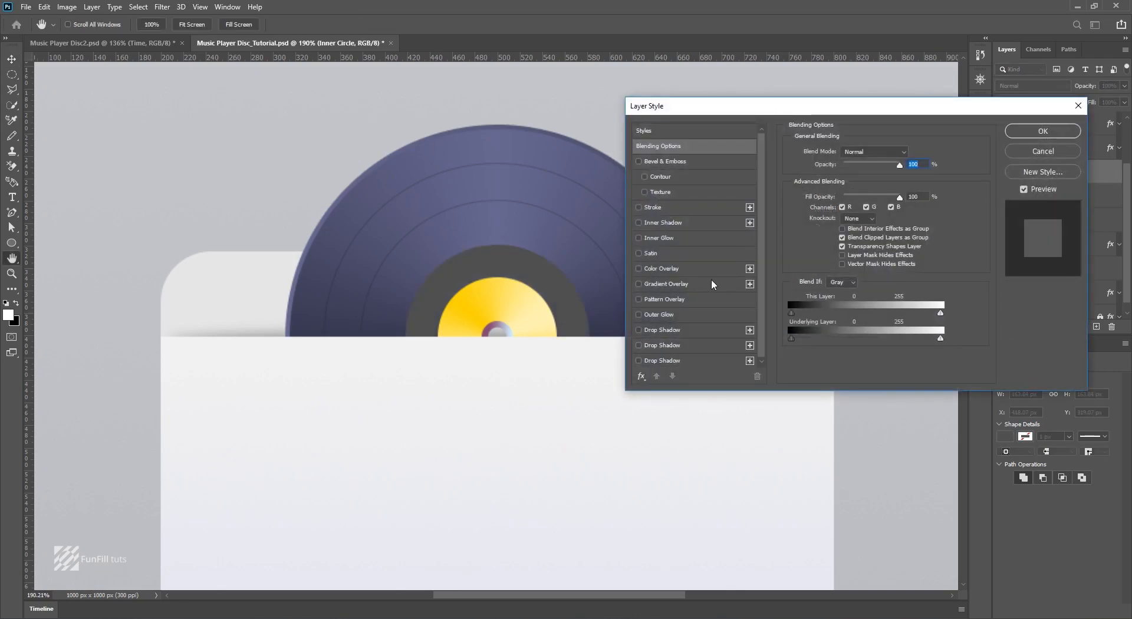
left_click(661, 224)
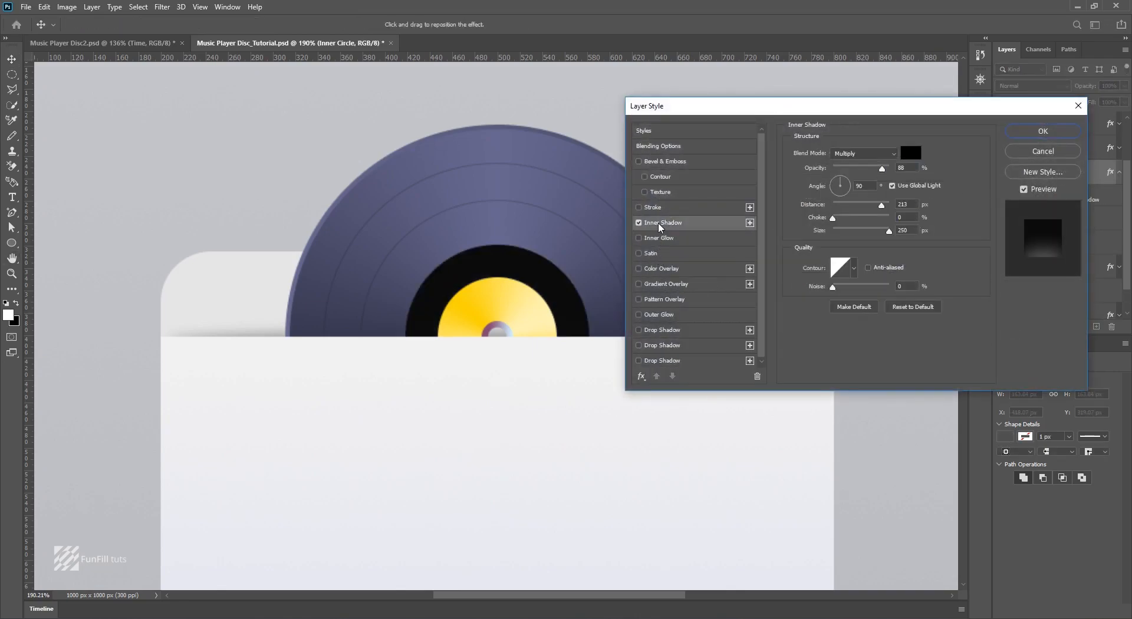
left_click(894, 306)
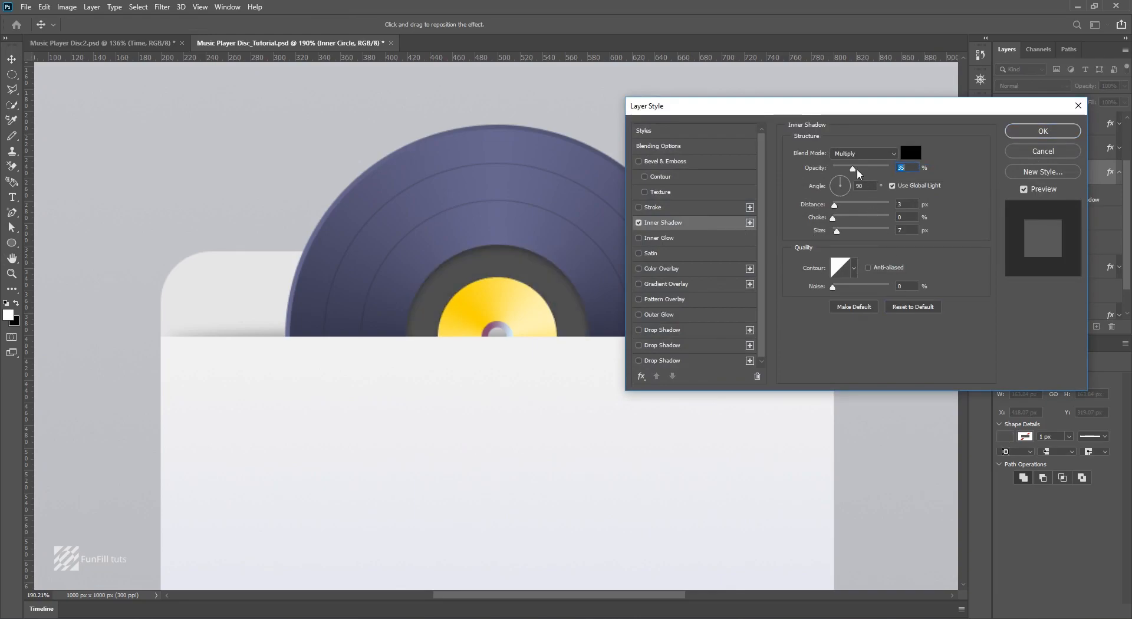
Set the Inner Circle's inner shadow to 42% opacity, 2 px distance and 3 px size, and apply the layer style.
left_click_drag(858, 171, 857, 170)
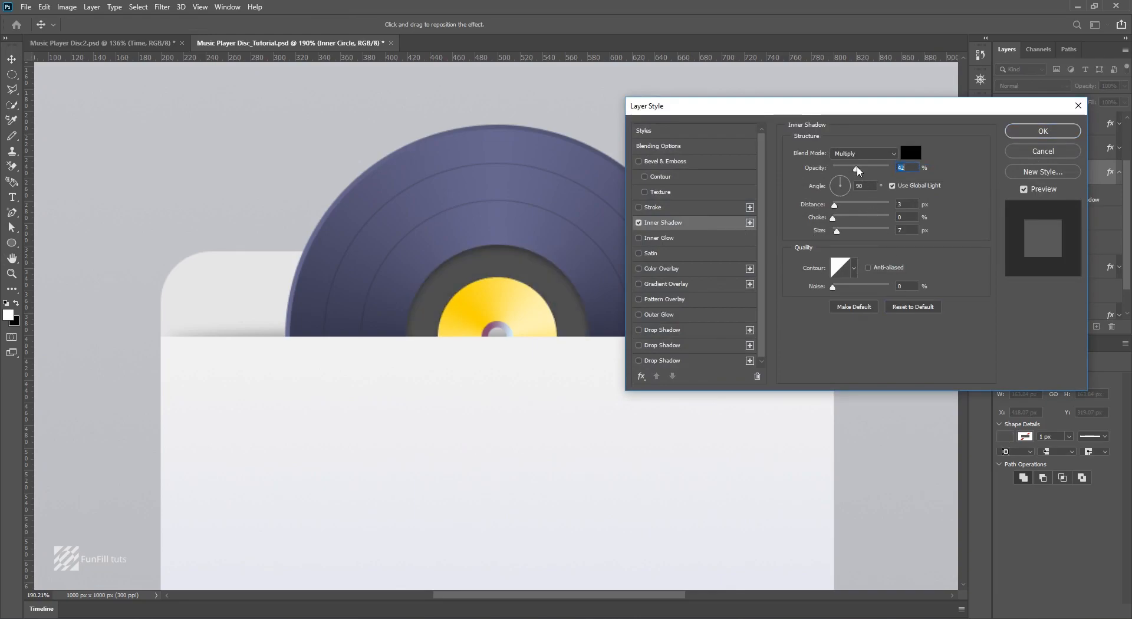
double_click(905, 204)
type("2")
type("3")
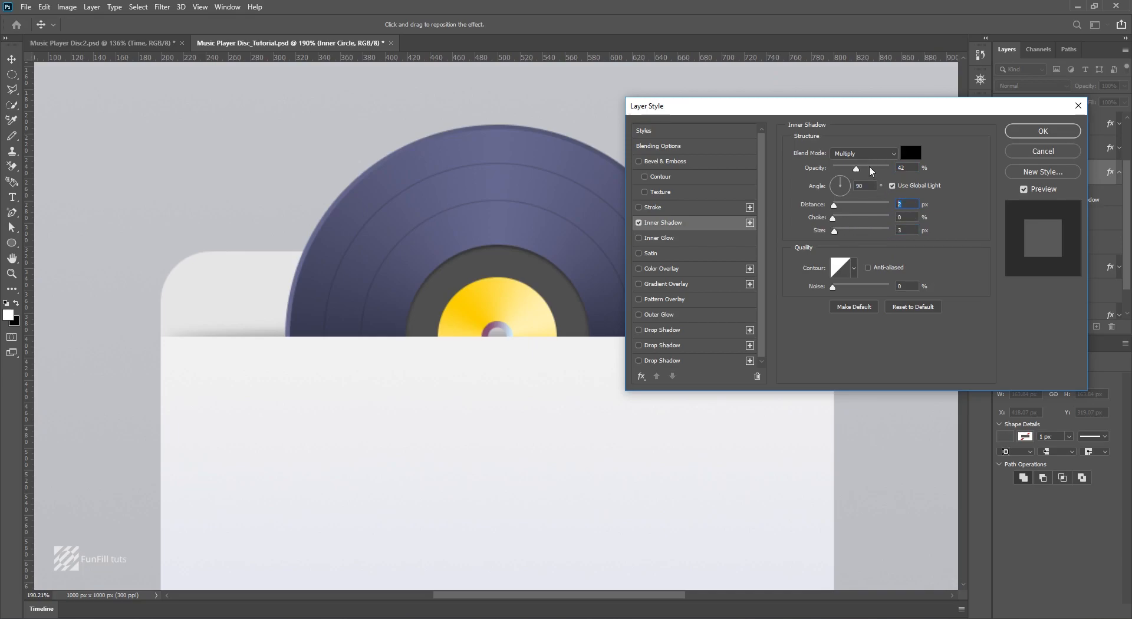
left_click(1018, 131)
Inspect the shaded inner ring on the disc and save the document.
scroll(564, 201, "down", 2)
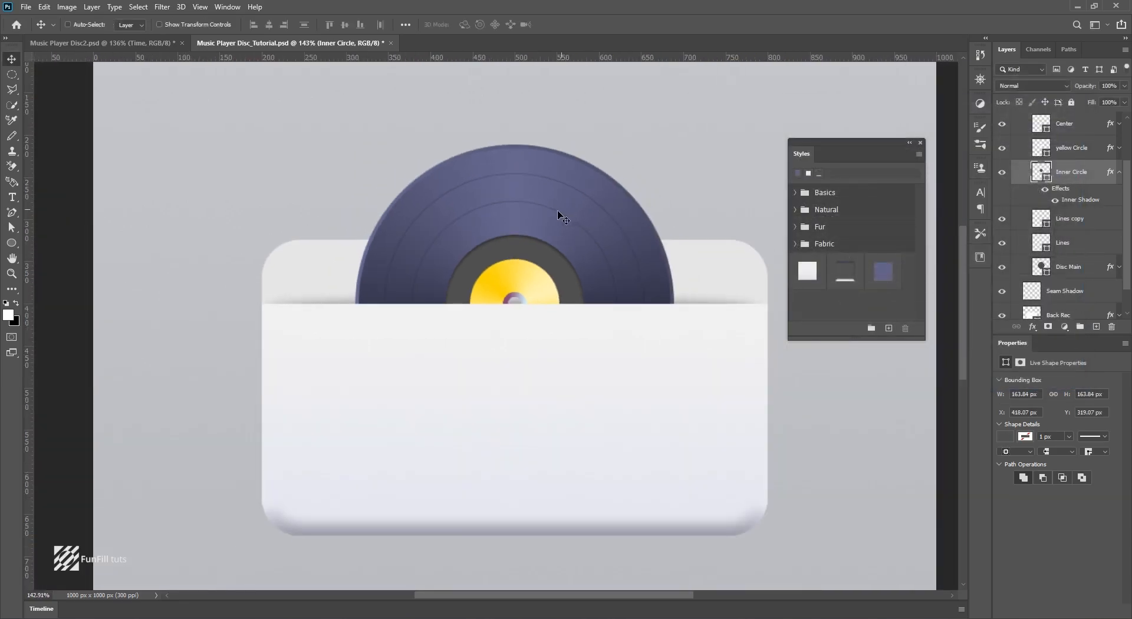
scroll(557, 212, "up", 3)
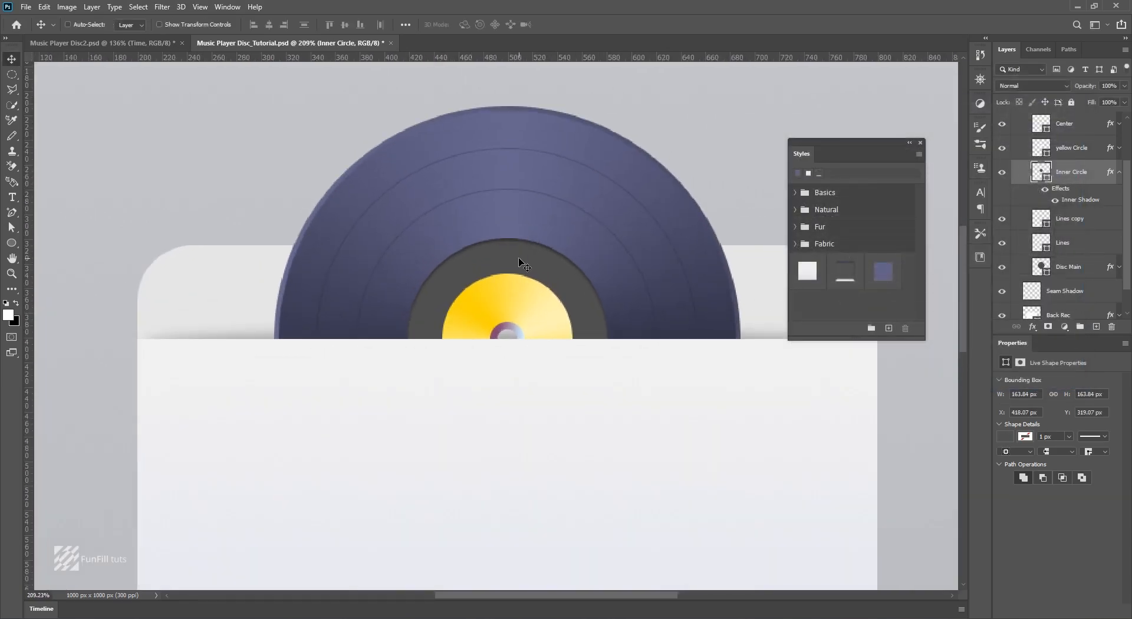
scroll(518, 257, "down", 2)
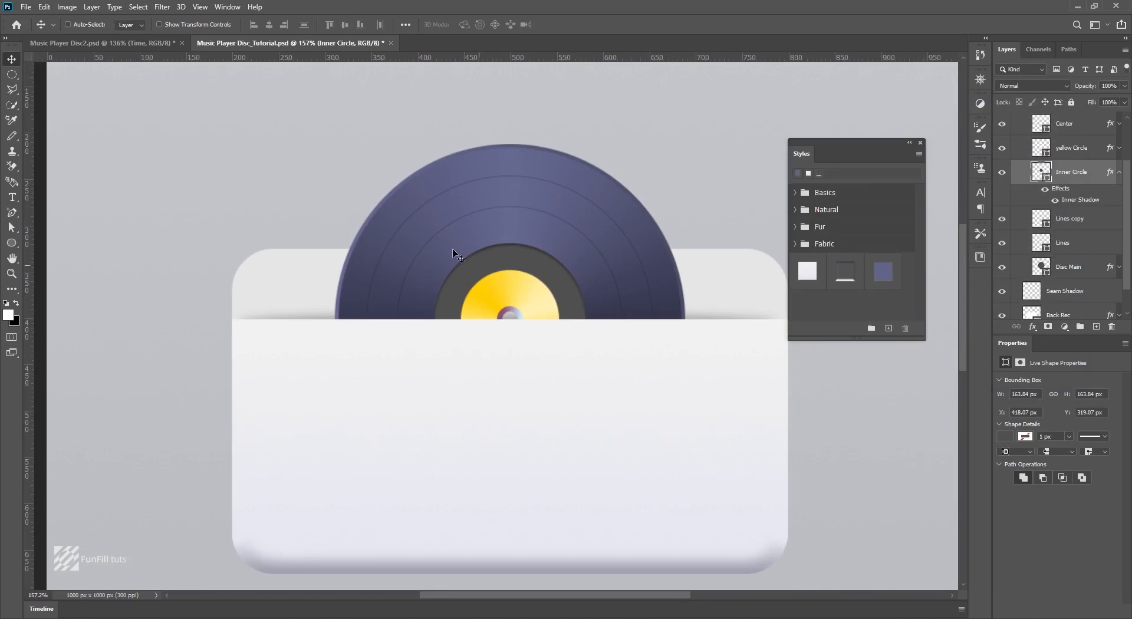
key("ctrl+s")
scroll(520, 206, "down", 1)
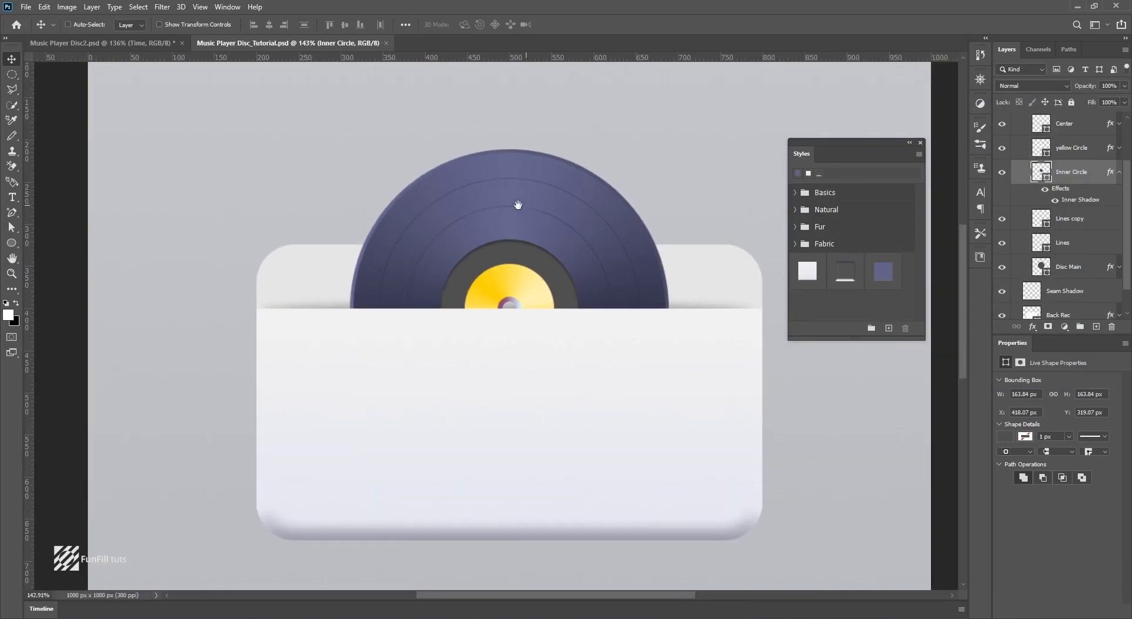
Review the finished player design in Music Player Disc2.psd, and go back to the overall artwork in Music Player Disc_Tutorial.psd.
left_click(154, 42)
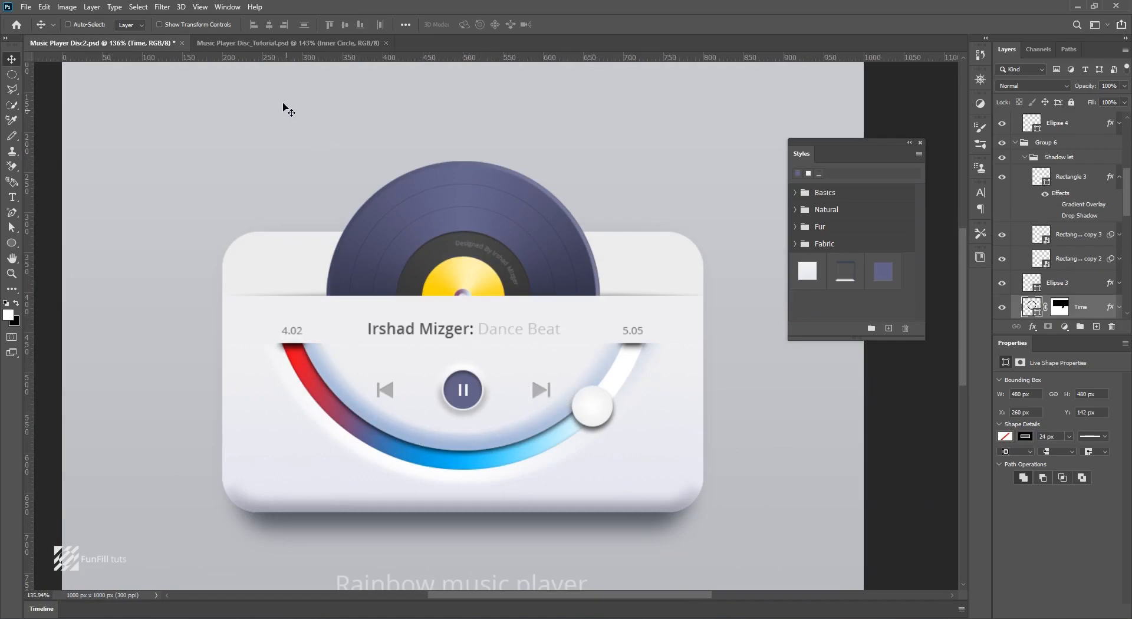
left_click(285, 42)
scroll(378, 222, "down", 3)
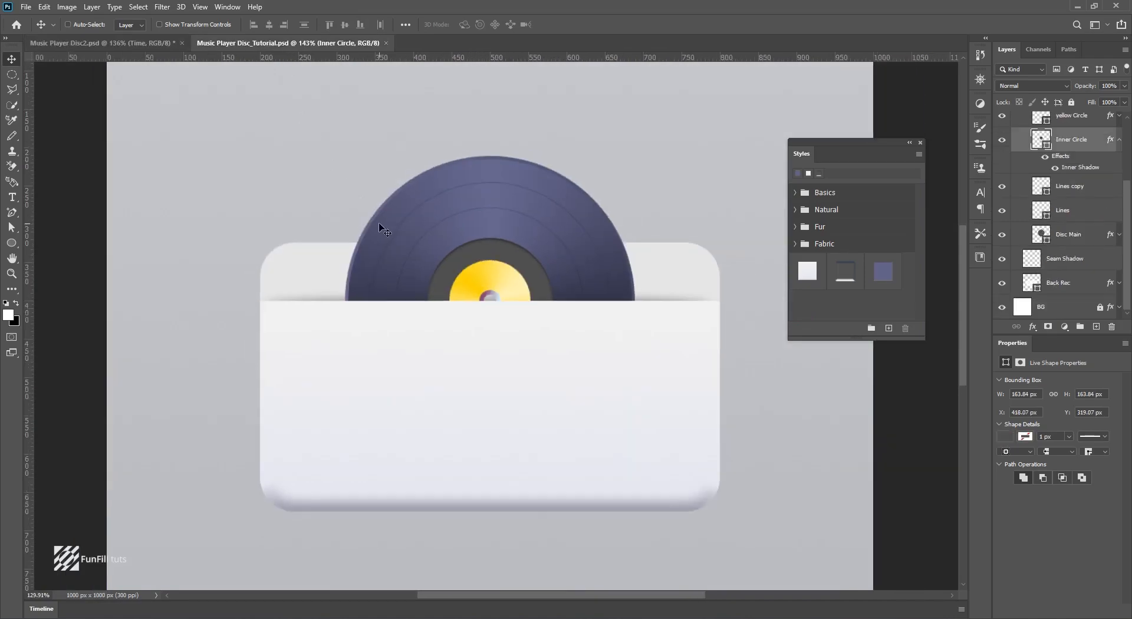
left_click_drag(521, 201, 506, 212)
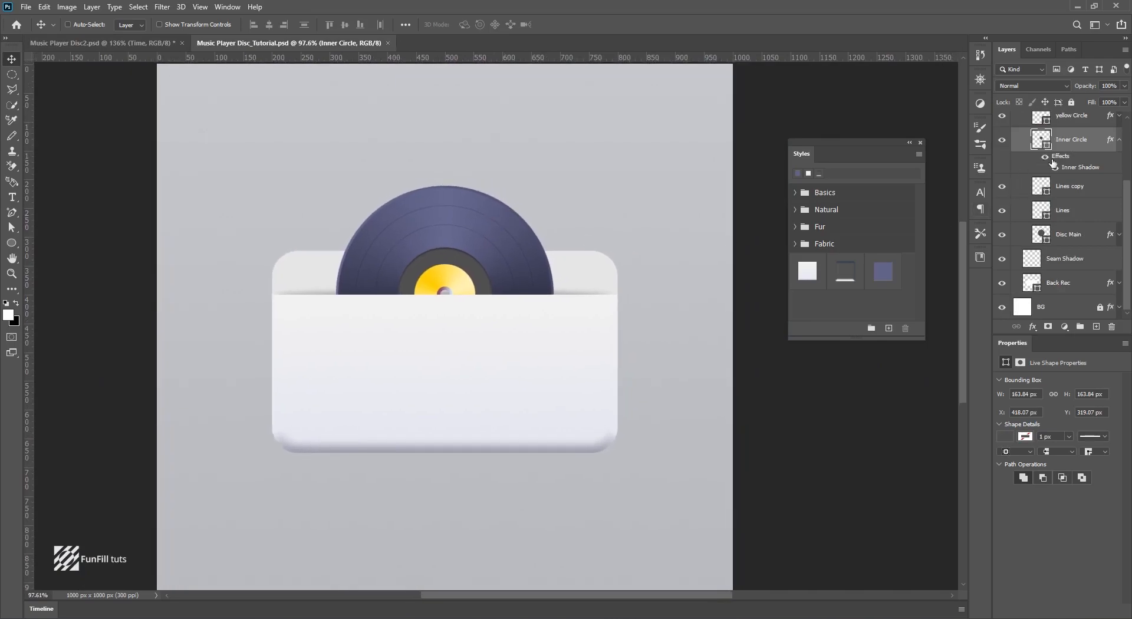
Collapse the Disc group and the Body group in the layer stack.
scroll(1087, 158, "up", 2)
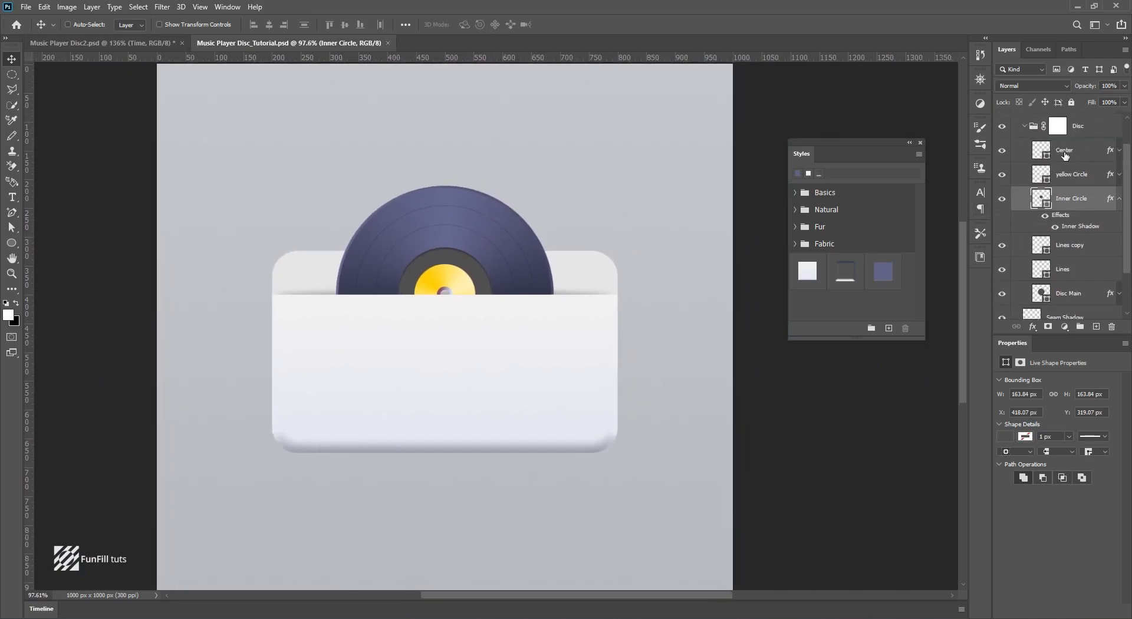
left_click(1025, 128)
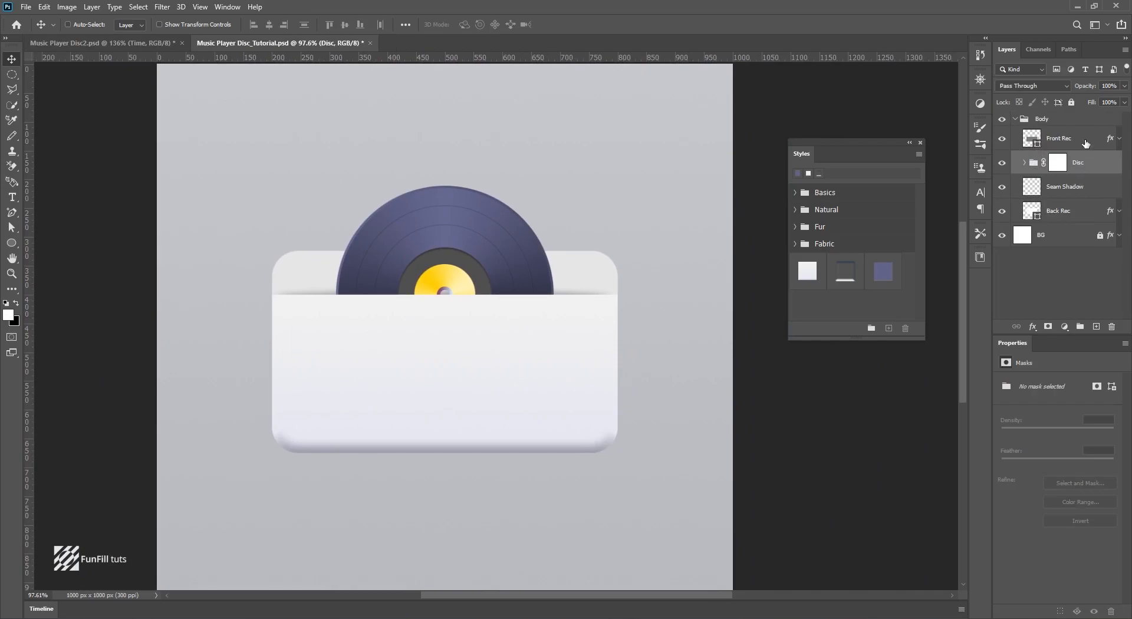
left_click(1017, 120)
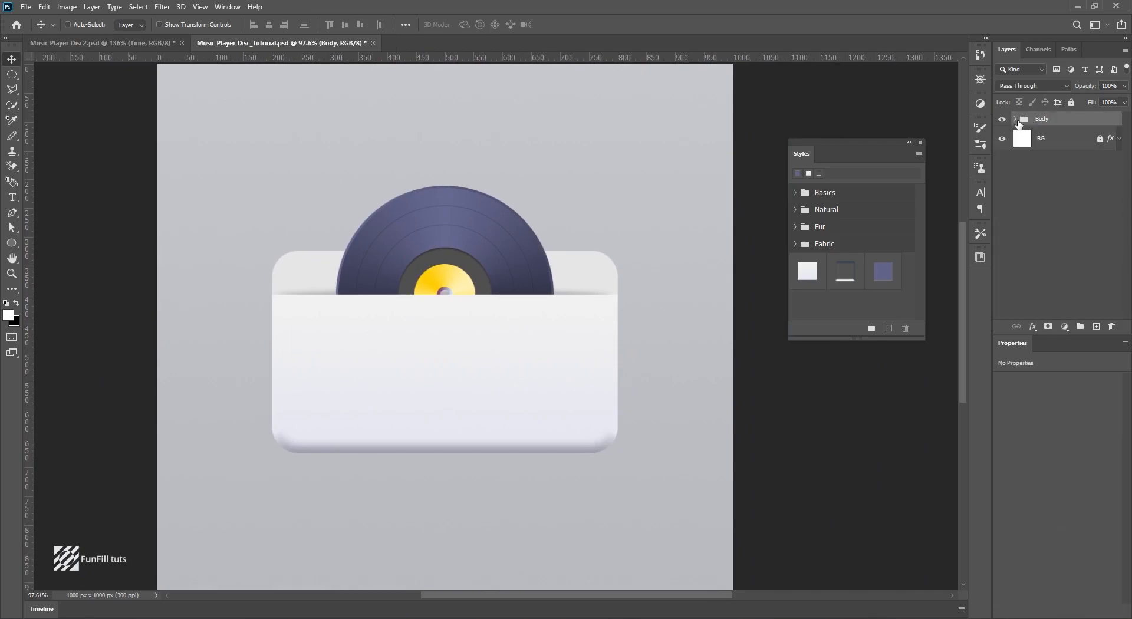
left_click(1069, 187)
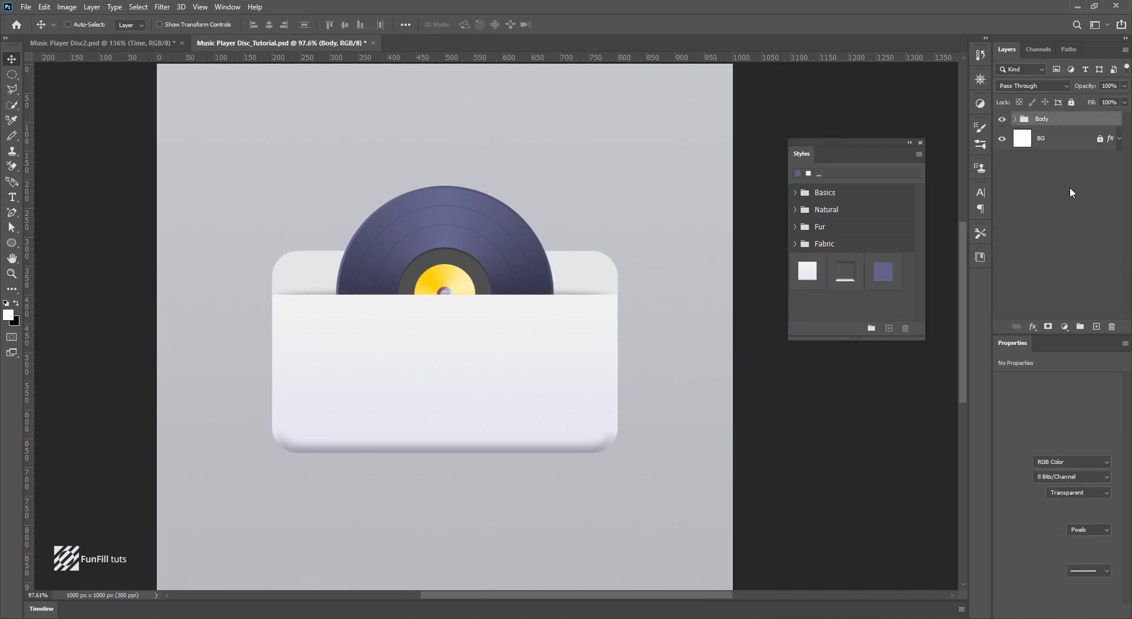
Create a new layer group above Body and name it Timeline.
left_click(1080, 326)
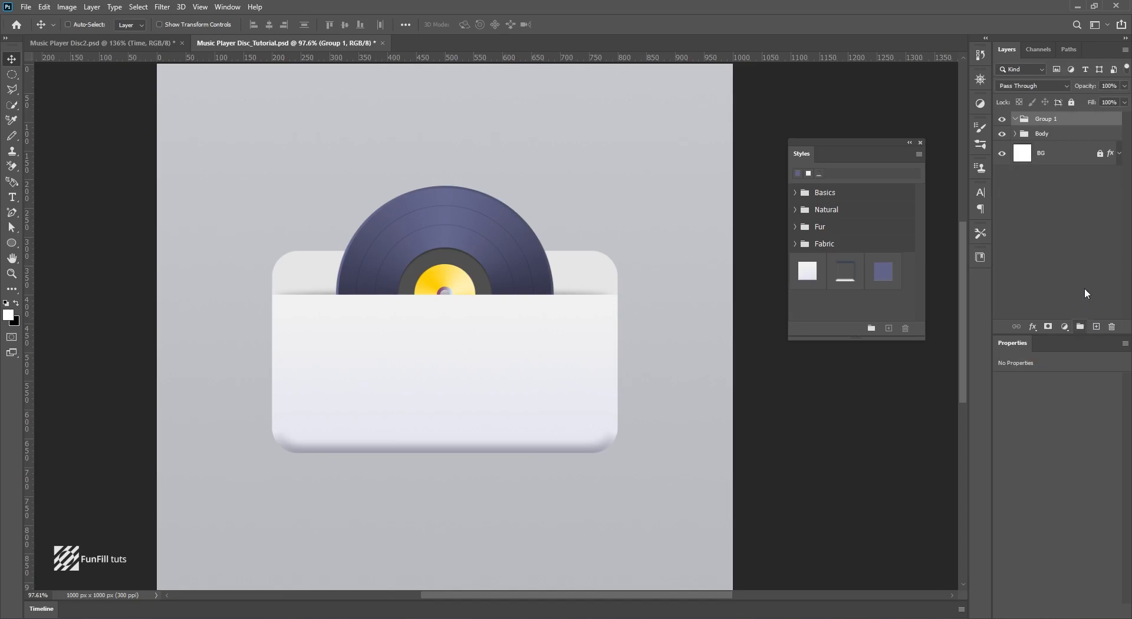
double_click(1047, 119)
type("Timeline")
key("Return")
Create a 480 x 480 px ellipse shape inside the Timeline group.
left_click(13, 243)
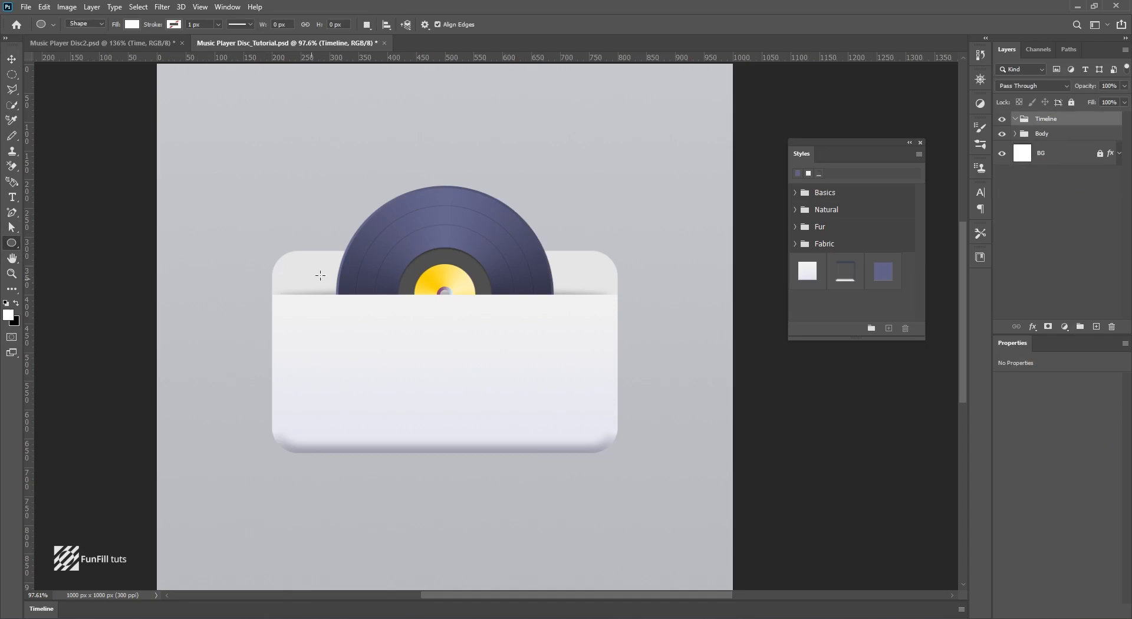
left_click(333, 235)
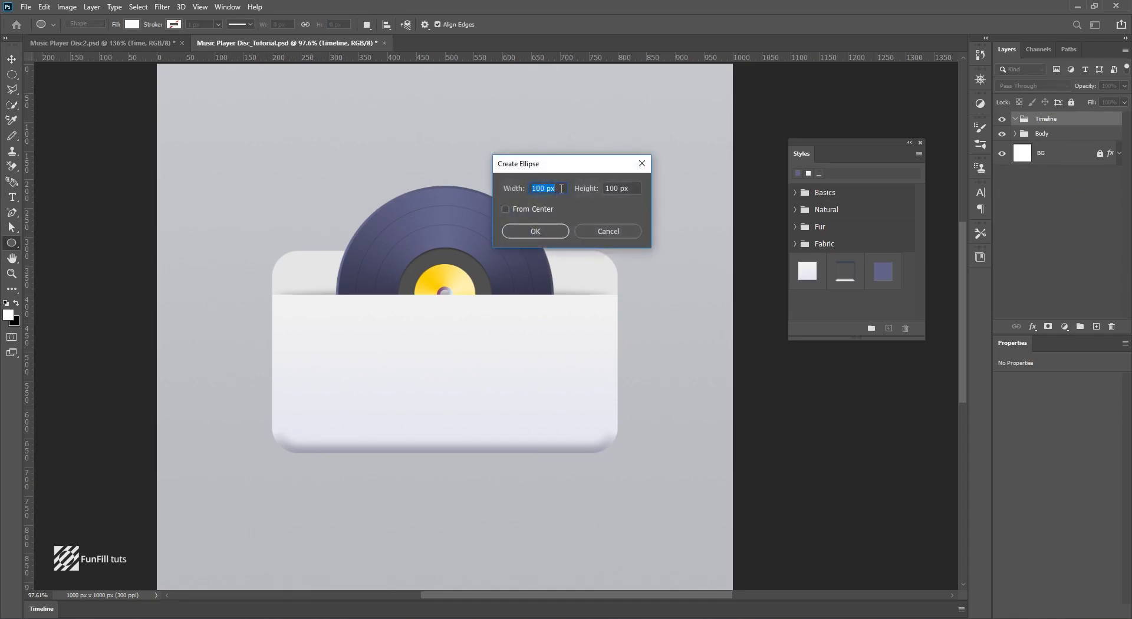
type("480")
key("Tab")
type("480")
left_click(556, 228)
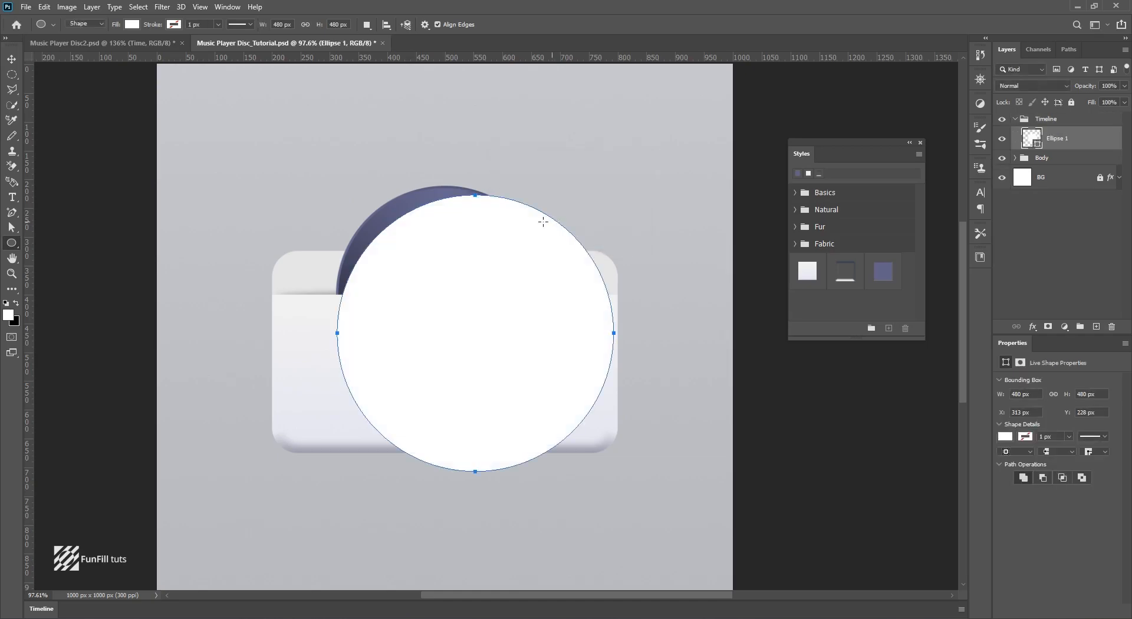
Change the new circle's fill colour to light red, #ff7979.
left_click(12, 59)
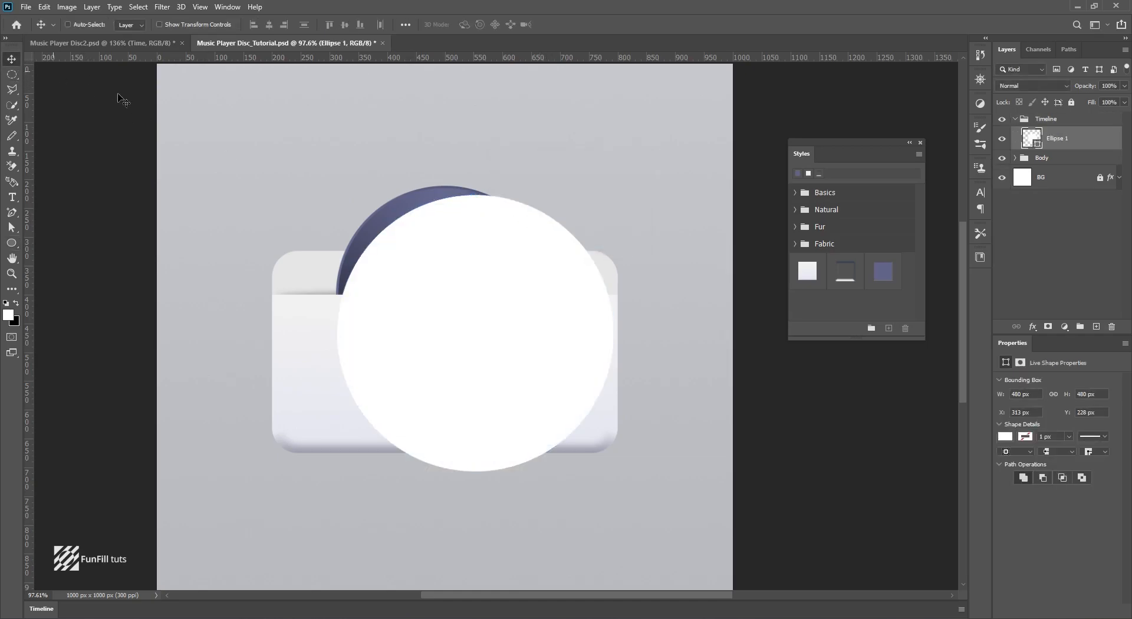
scroll(403, 197, "down", 1)
scroll(403, 196, "down", 1)
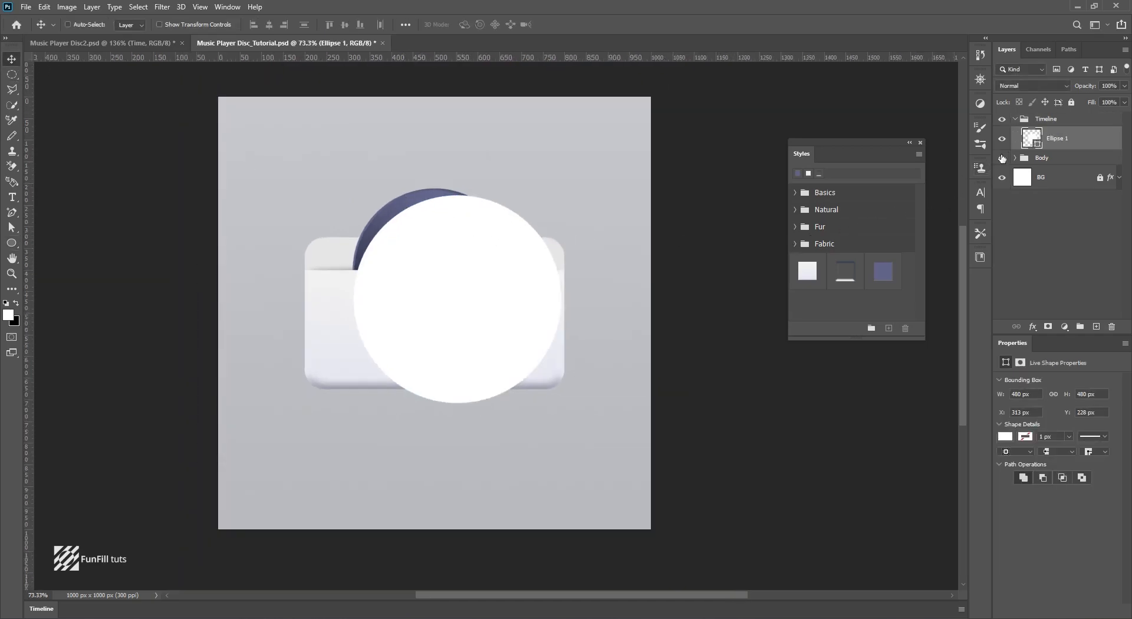
double_click(1032, 138)
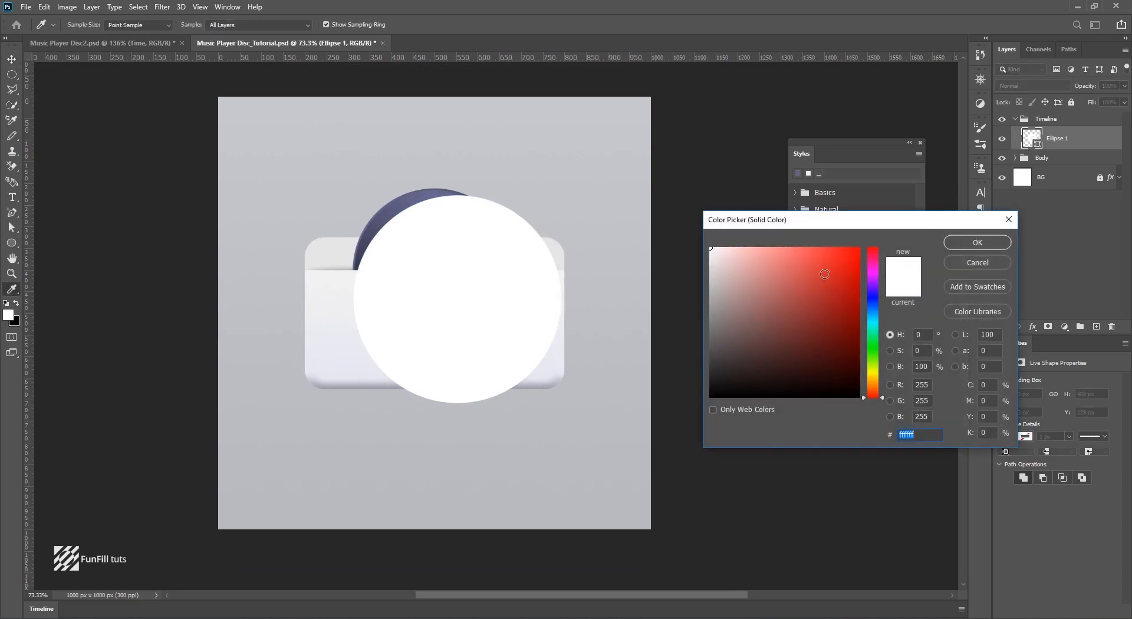
mouse_move(766, 265)
left_mouse_down()
mouse_move(767, 244)
mouse_move(788, 233)
left_mouse_up()
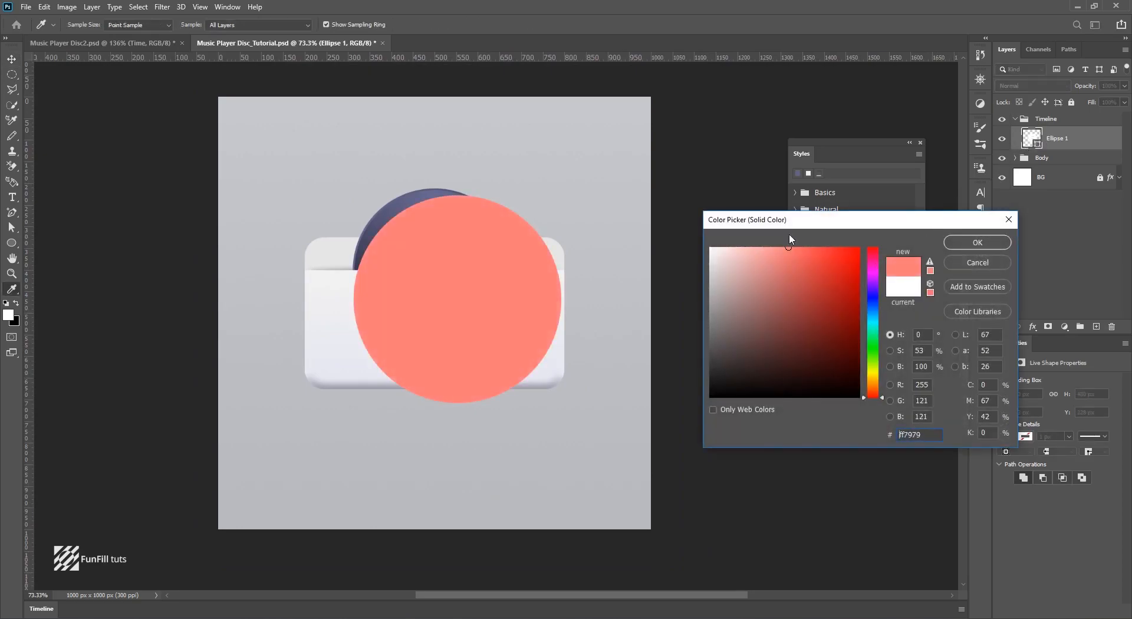
left_click(974, 243)
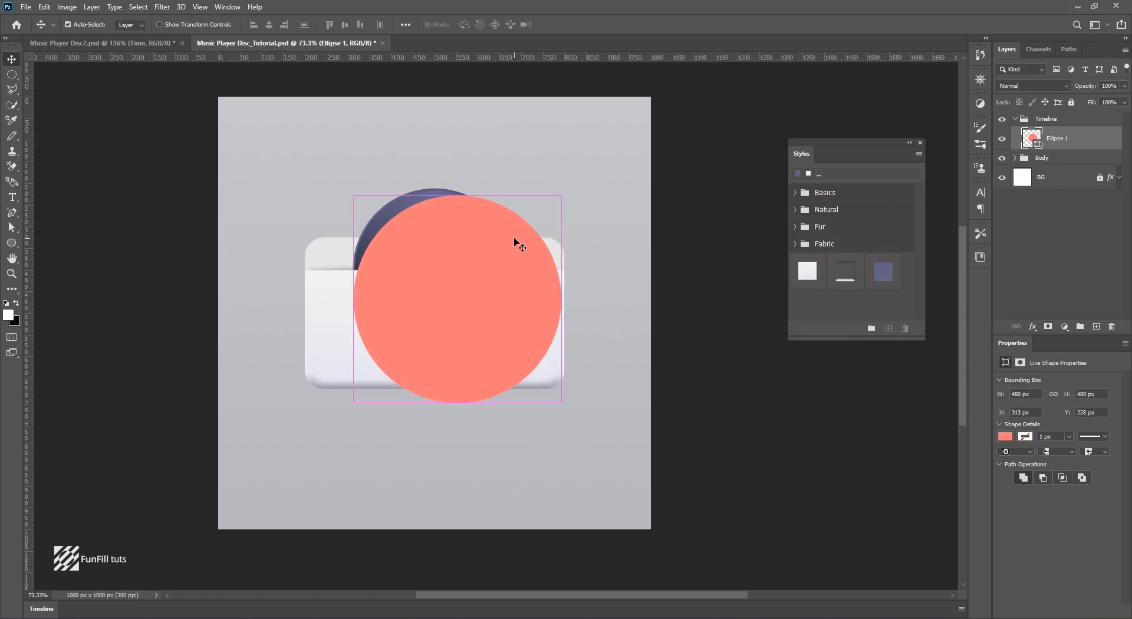
Centre the red circle horizontally and vertically on the whole canvas, and clear the selection.
key("ctrl+a")
left_click(269, 24)
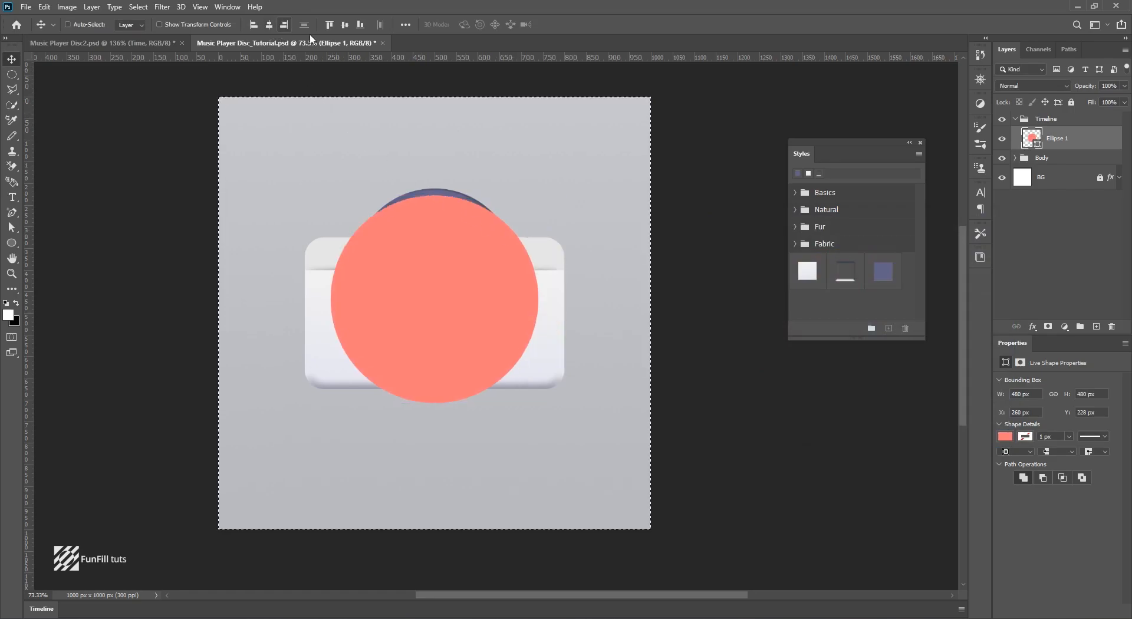
left_click(345, 24)
key("ctrl+d")
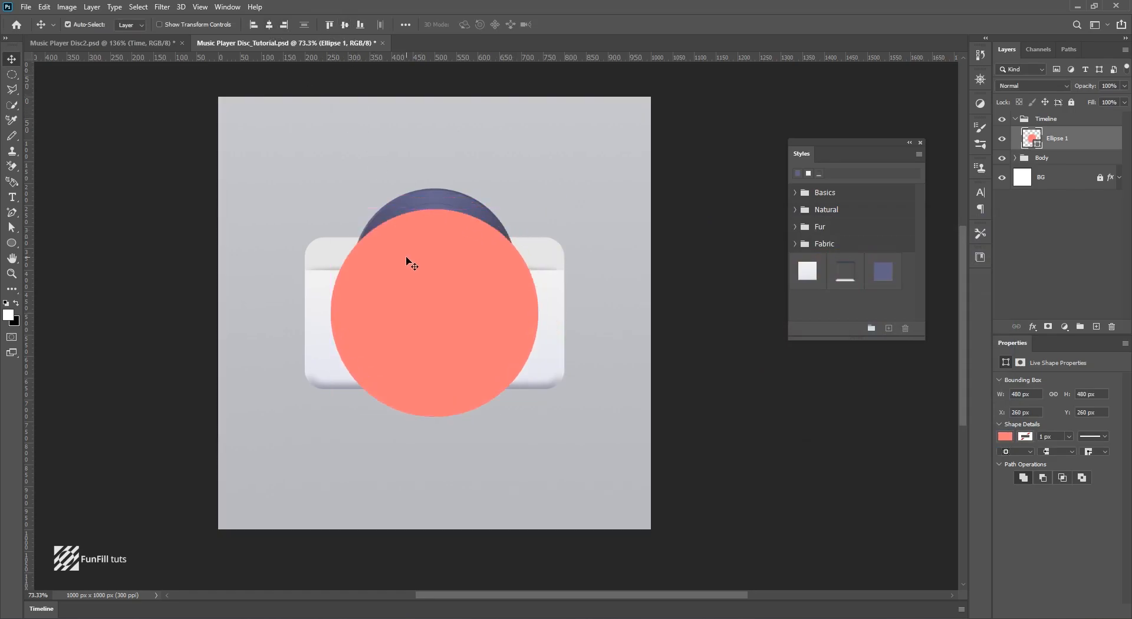
scroll(439, 345, "up", 1)
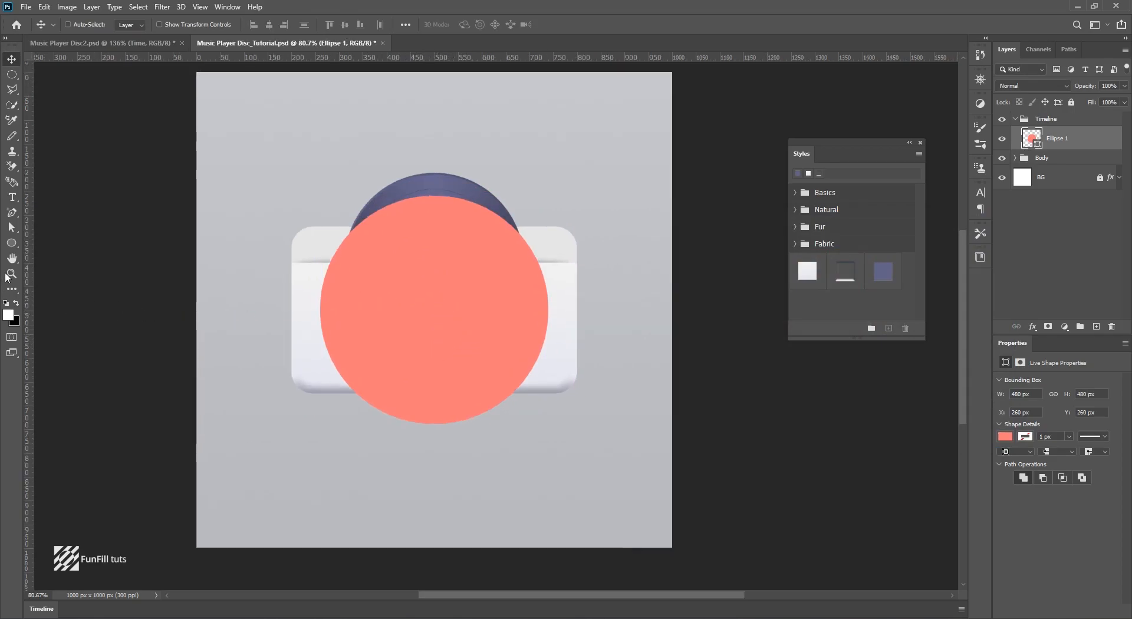
Remove the circle's fill and give it a 24 px light red stroke.
left_click(11, 243)
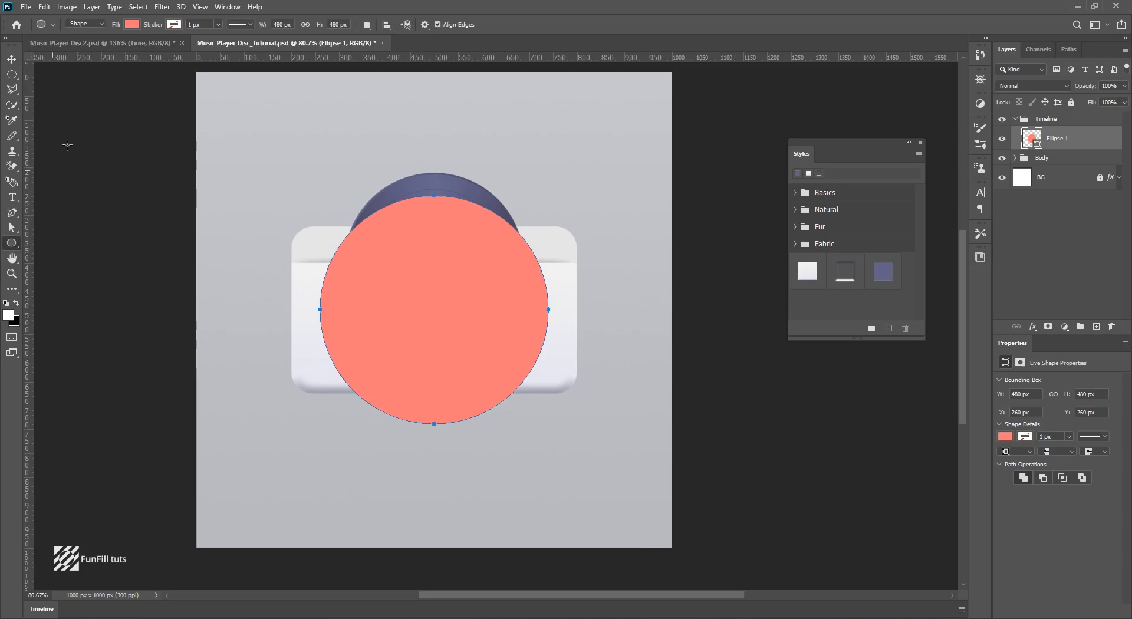
left_click(132, 24)
left_click(62, 48)
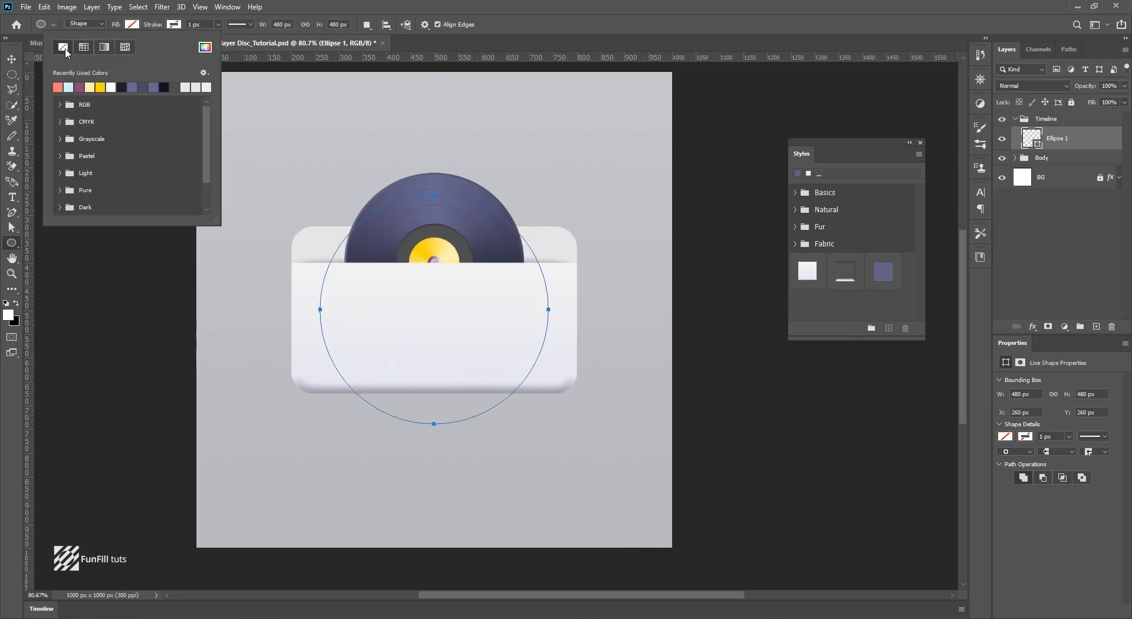
left_click(174, 25)
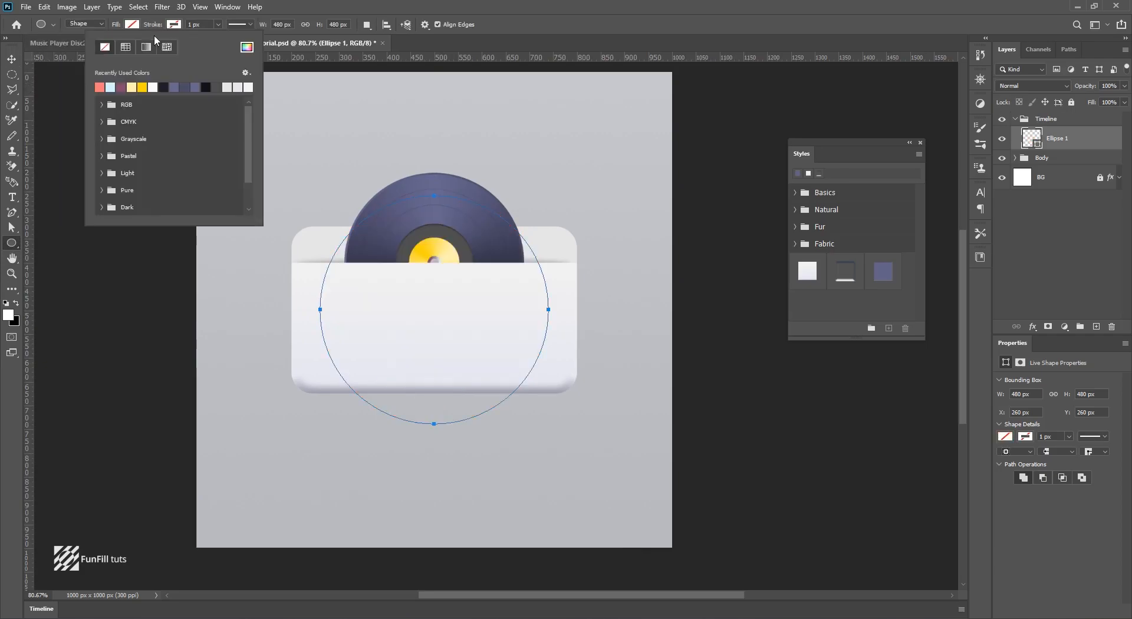
left_click(100, 87)
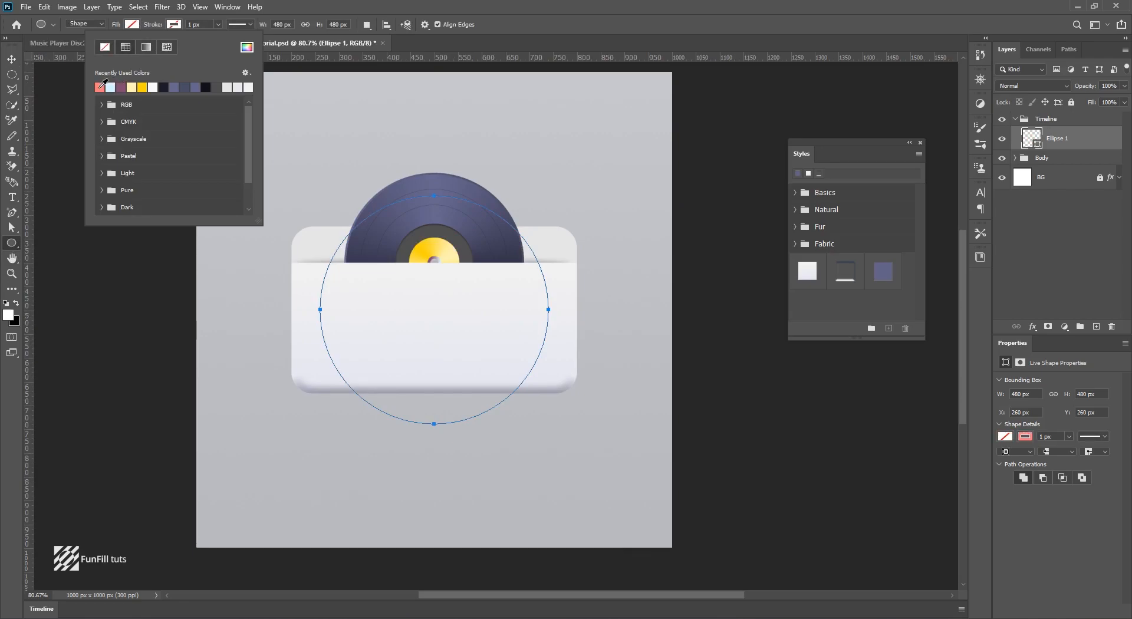
left_click(299, 7)
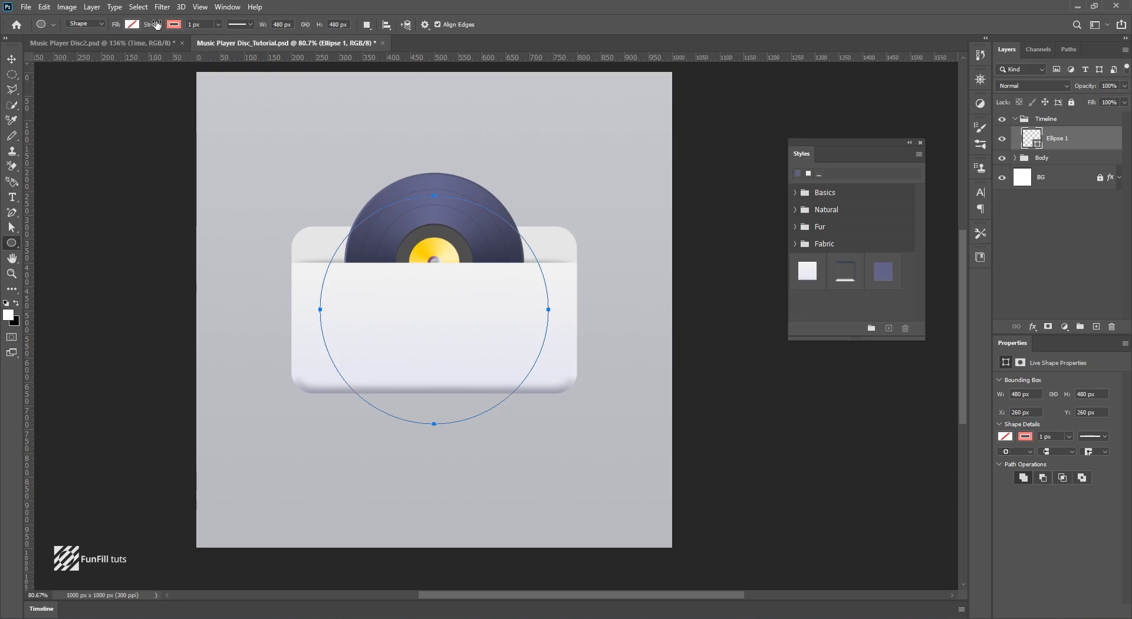
type("24")
key("Return")
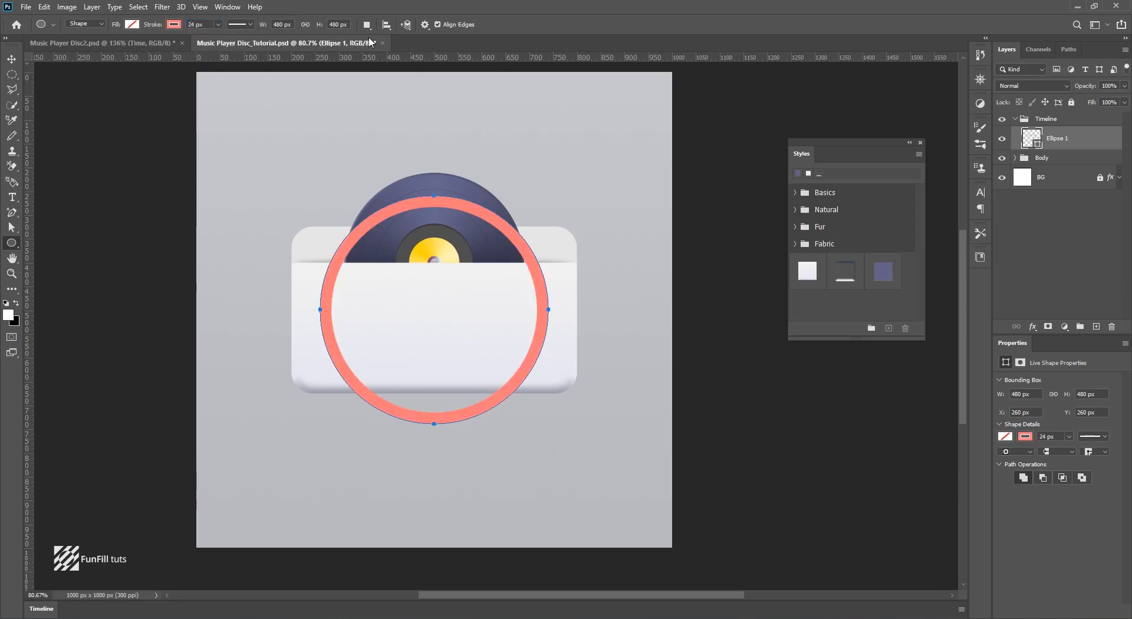
Move the red ring straight up to surround the vinyl disc, at about Y 147 px.
left_click(21, 60)
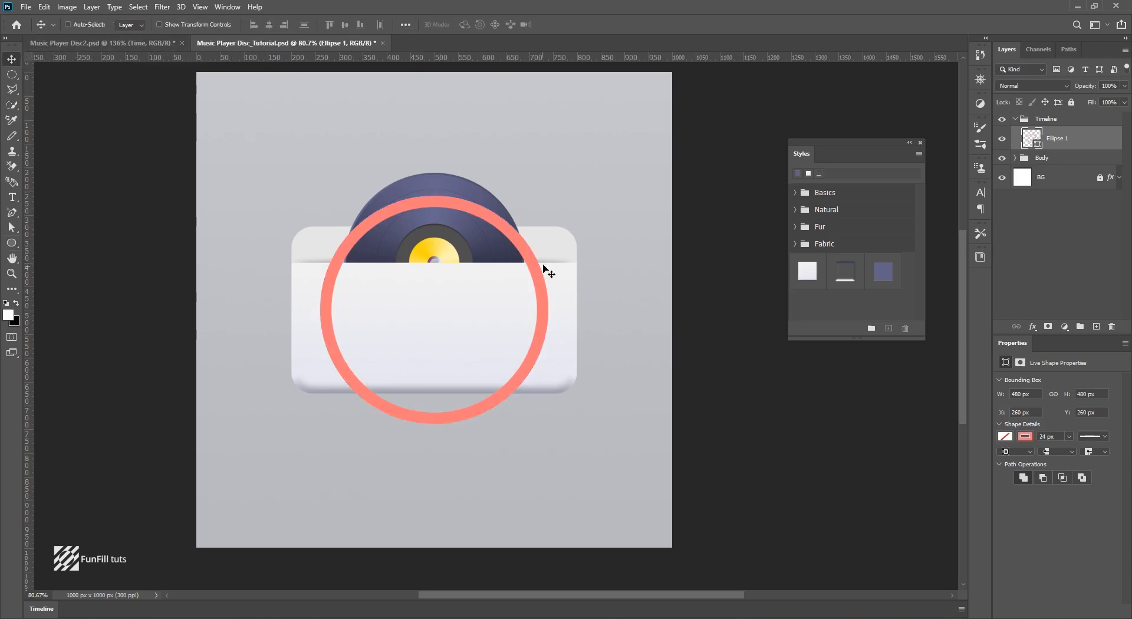
left_click_drag(533, 260, 532, 198)
left_click_drag(532, 196, 532, 204)
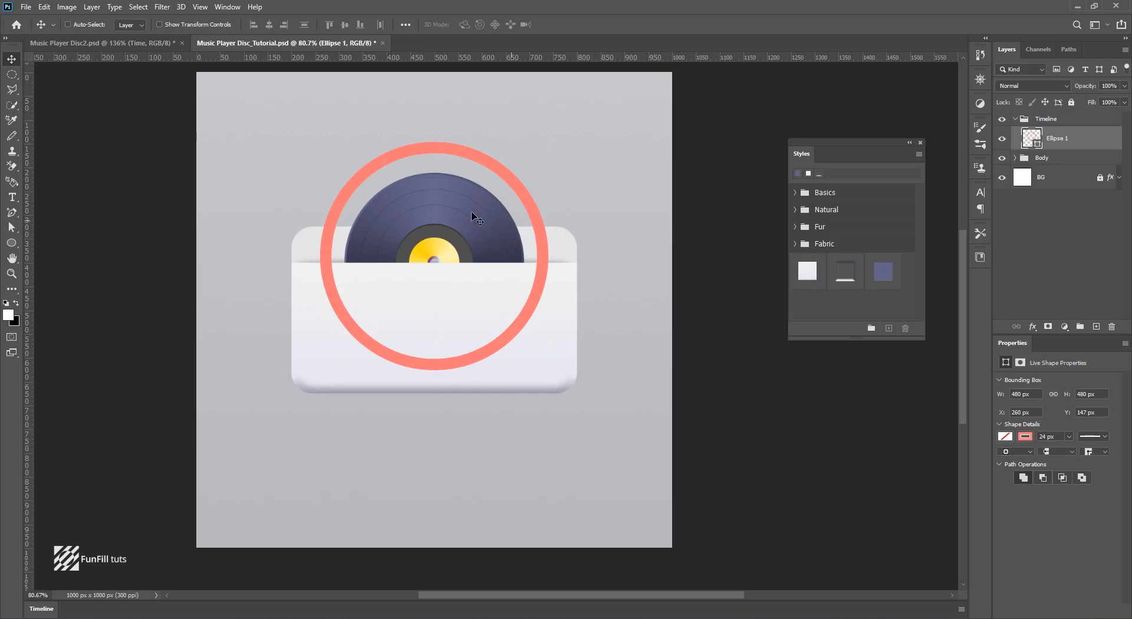
Check the reference design, and mask out the ring's upper part down to just below the sleeve's opening, keeping only the lower arc.
left_click(131, 51)
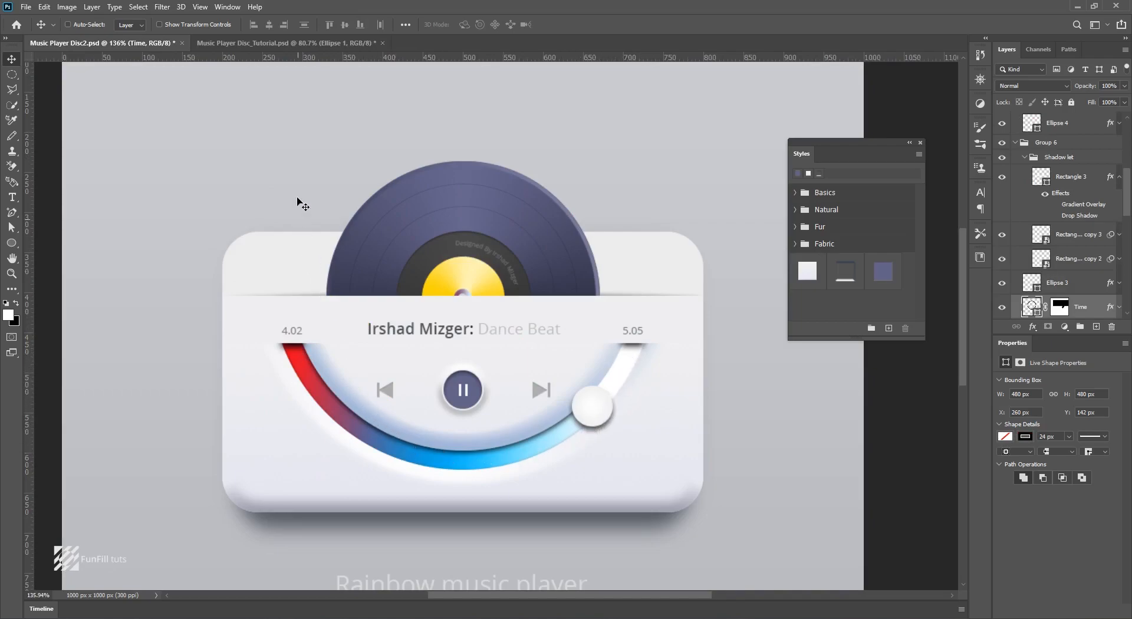
left_click(281, 46)
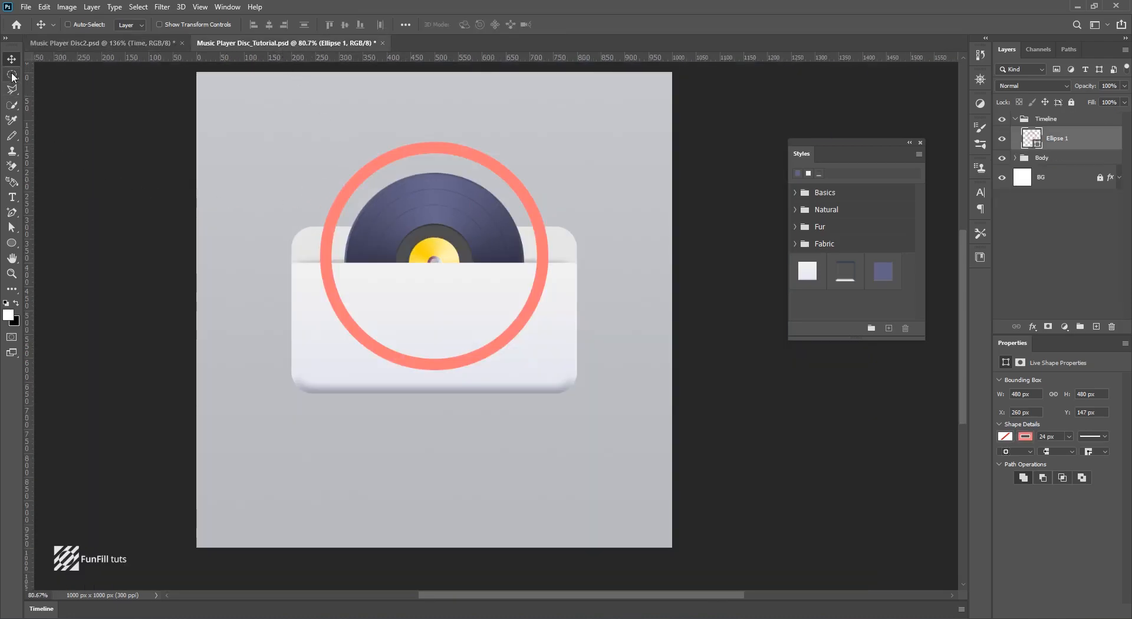
left_click_drag(11, 74, 31, 75)
left_click(34, 74)
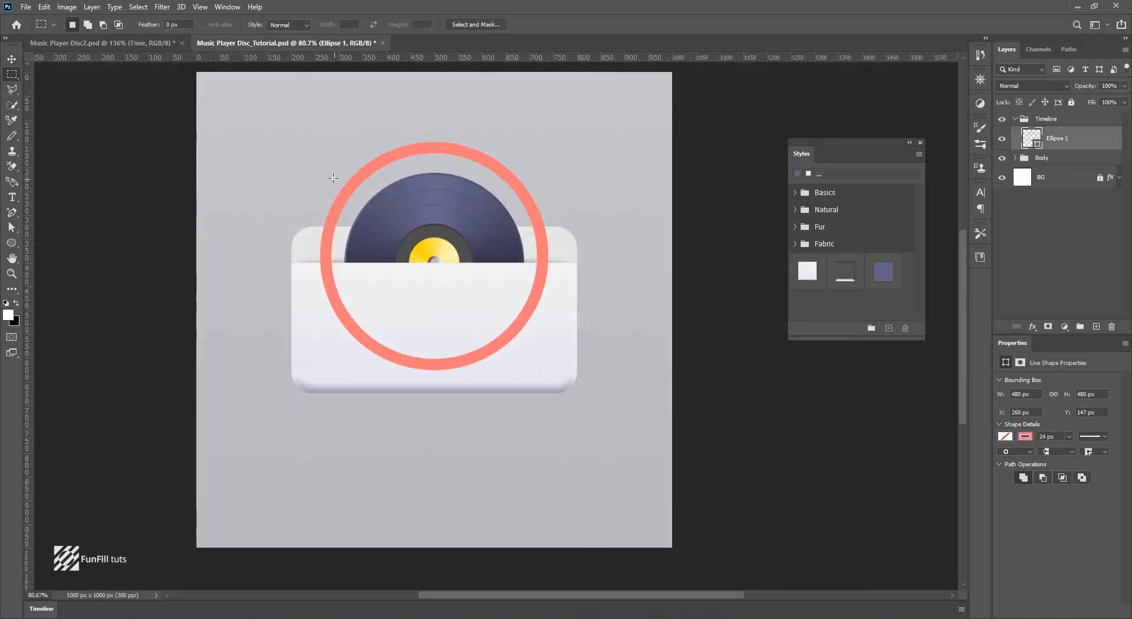
left_click_drag(272, 117, 631, 288)
left_click(1049, 327)
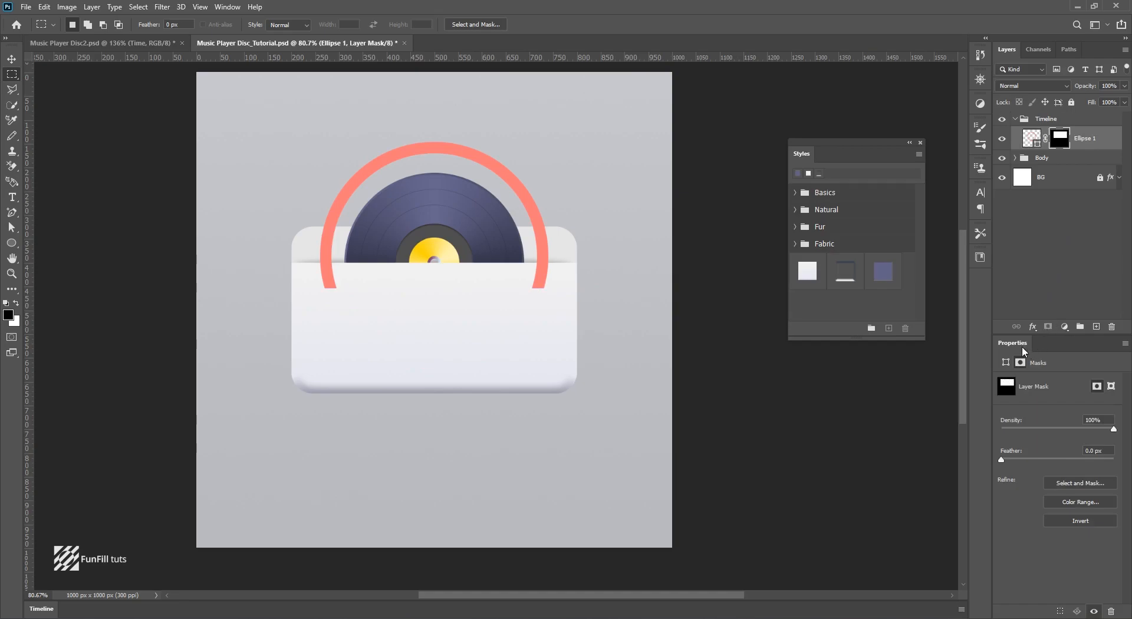
left_click(1075, 521)
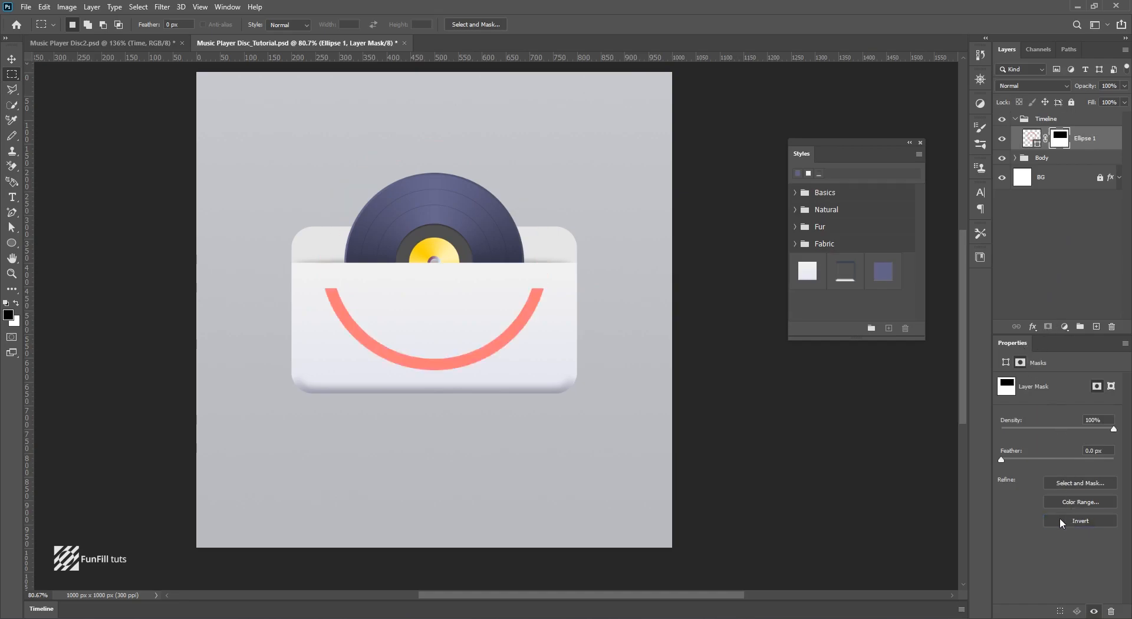
Apply the saved red-blue-white gradient style preset to the masked arc.
left_click(12, 59)
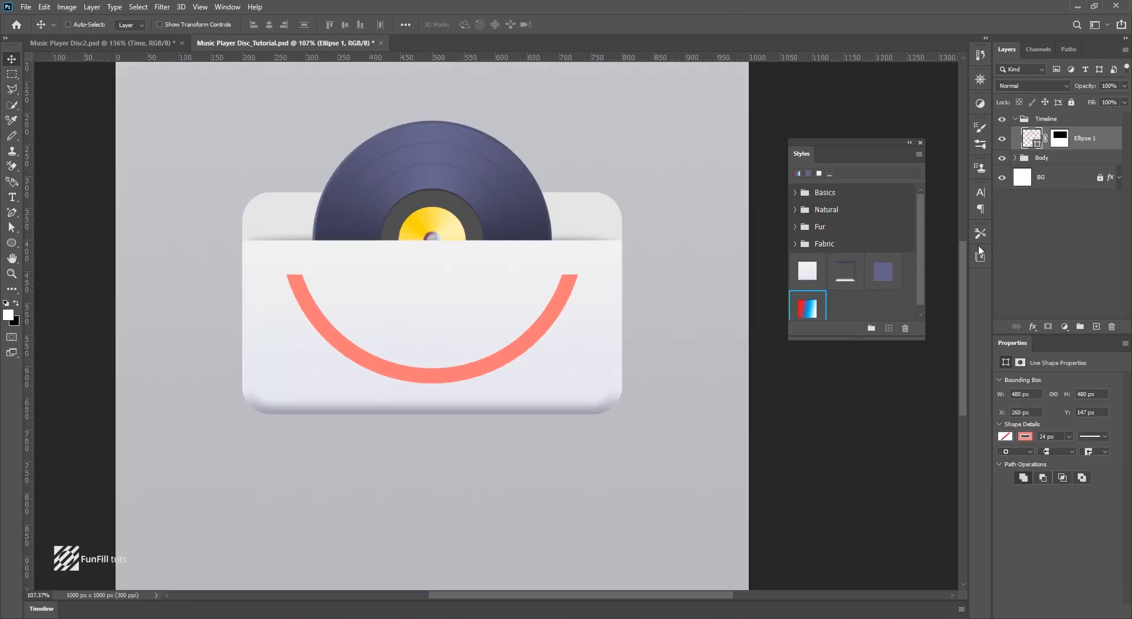
left_click(807, 309)
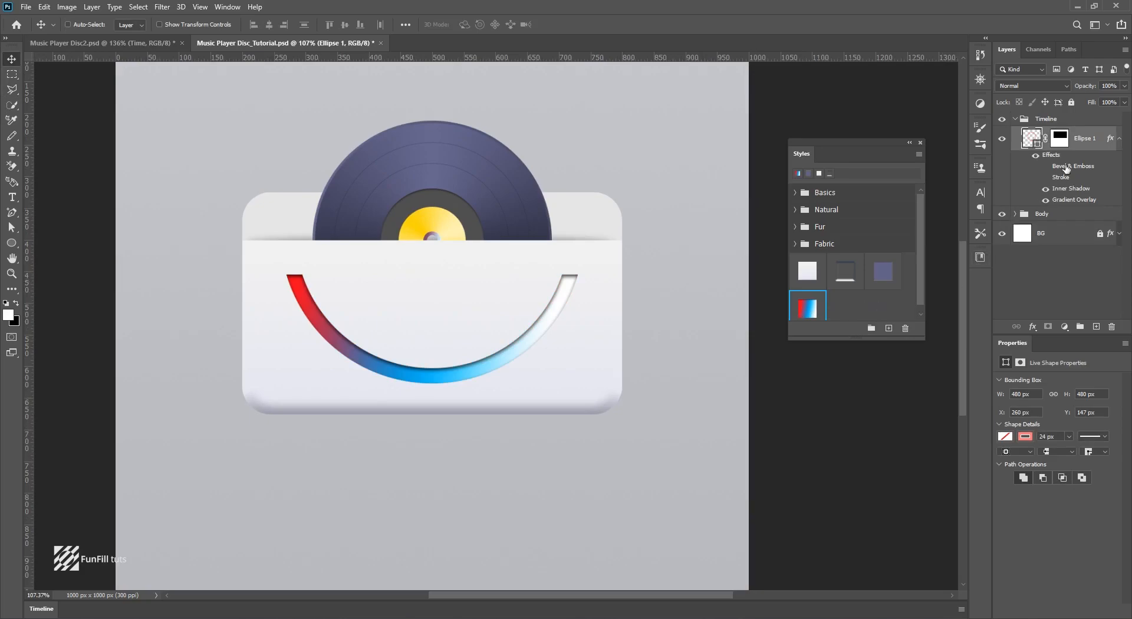
Examine the arc's Gradient Overlay settings, including the angle and the colours of the red, blue and white stops.
double_click(1108, 140)
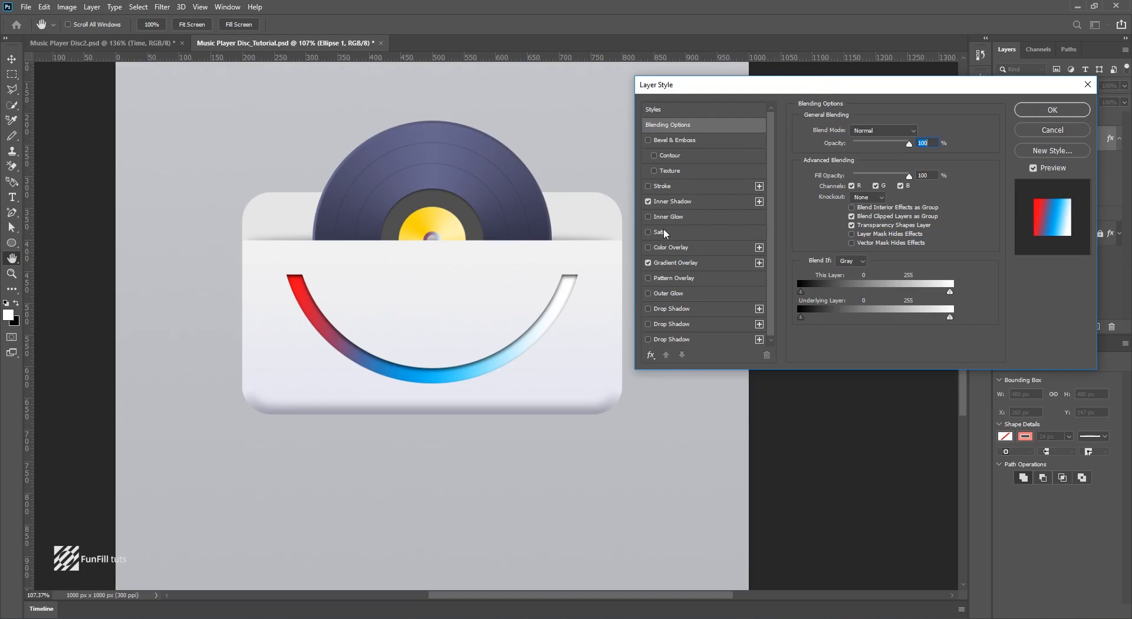
left_click(672, 262)
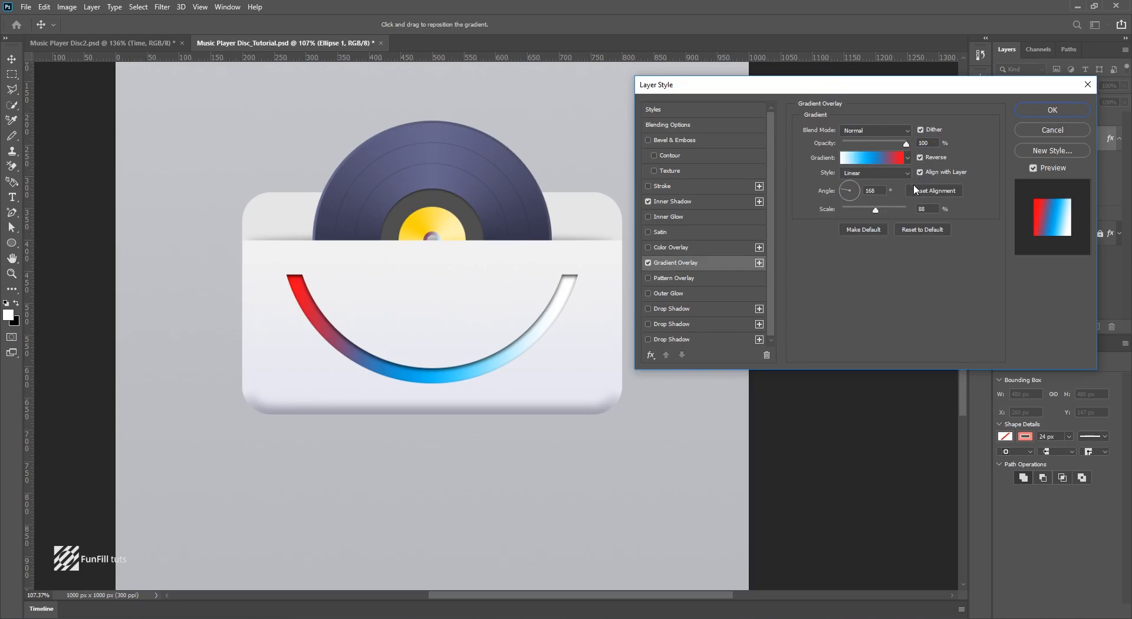
left_click_drag(886, 190, 861, 190)
left_click(872, 159)
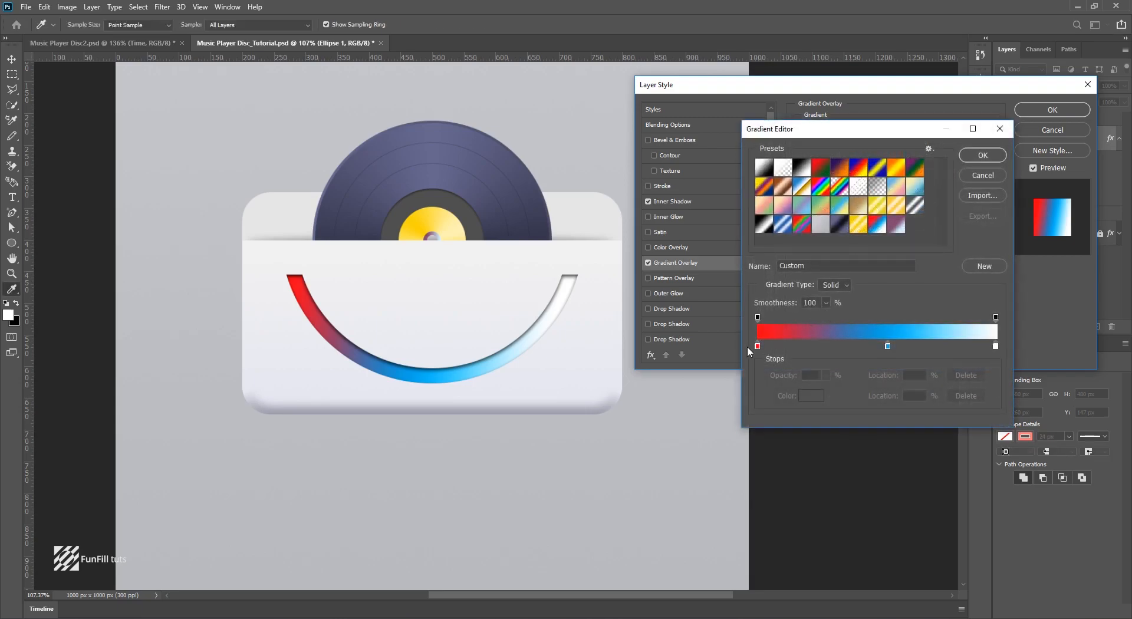
double_click(758, 346)
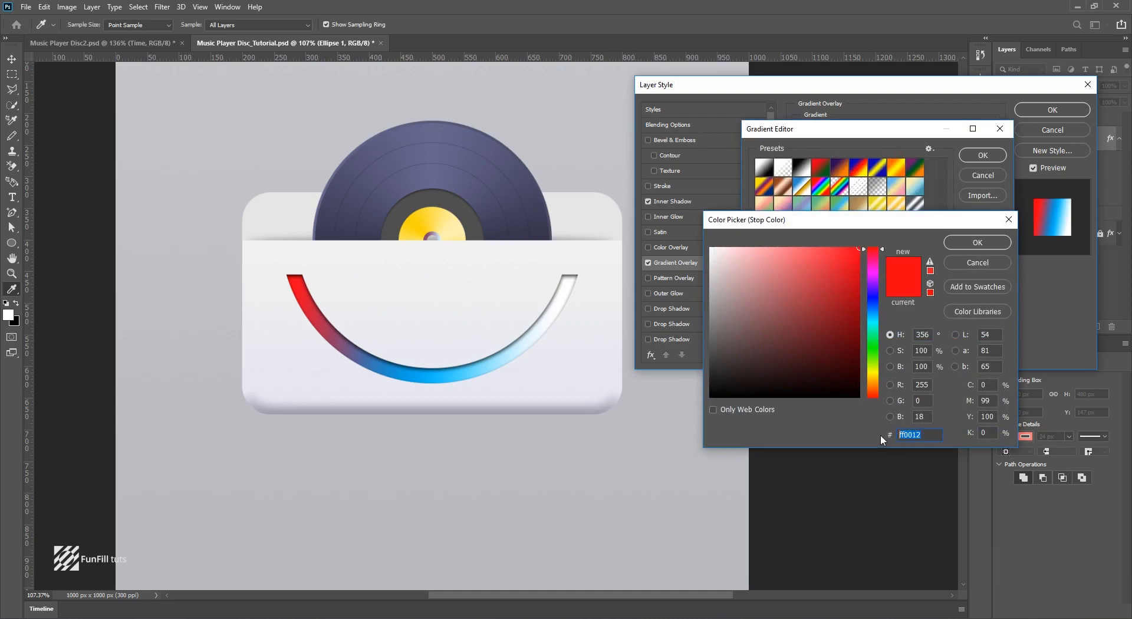
left_click(953, 242)
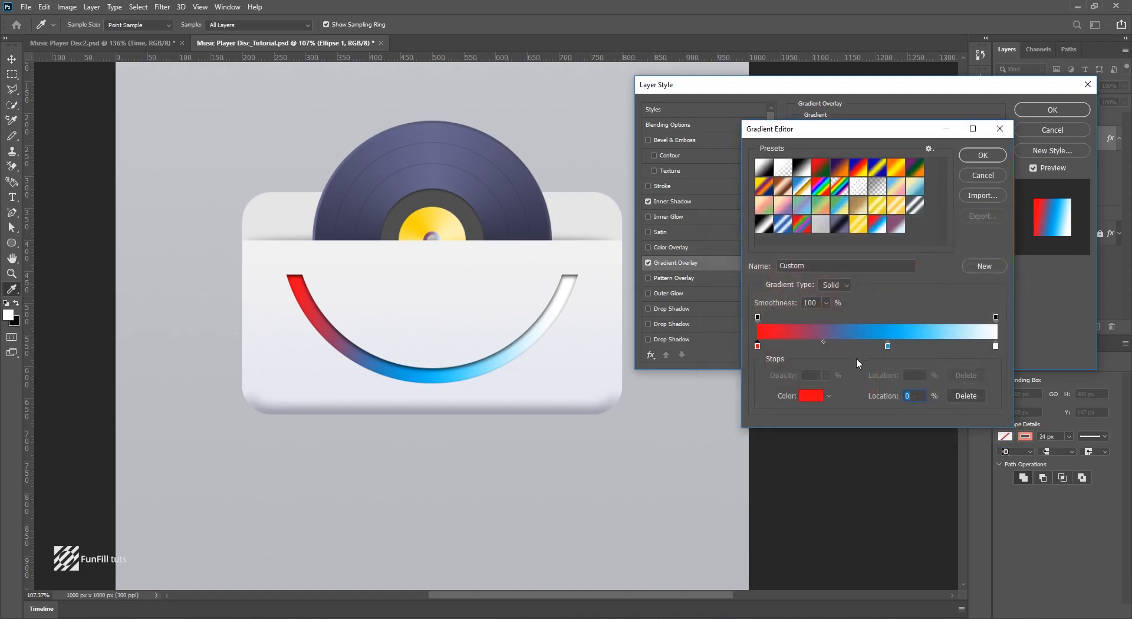
double_click(887, 346)
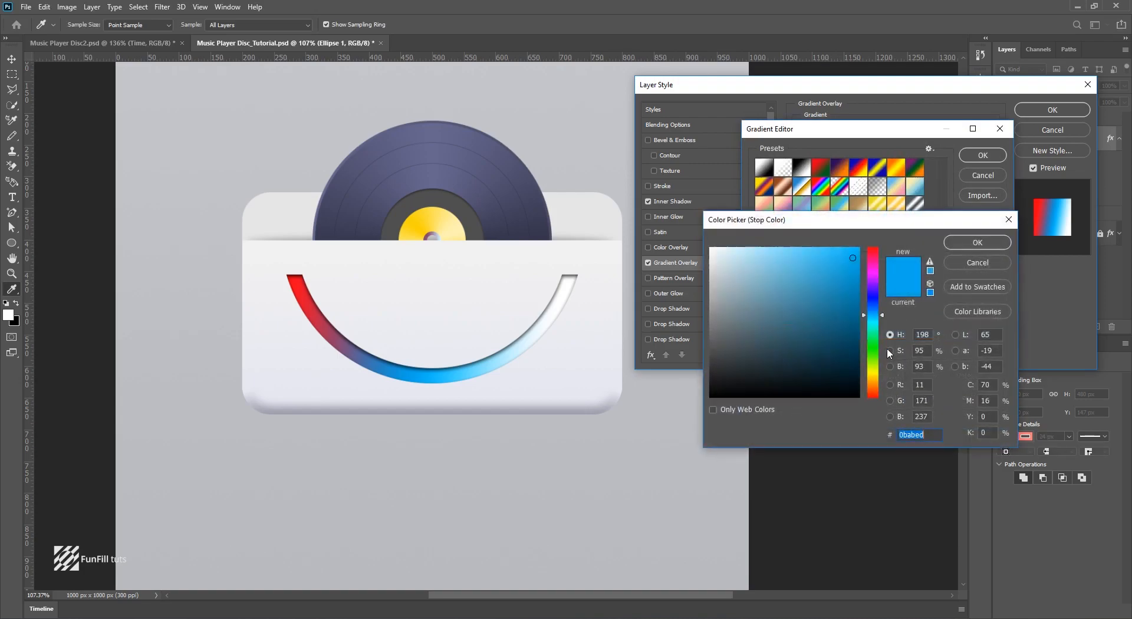
left_click(977, 243)
double_click(996, 347)
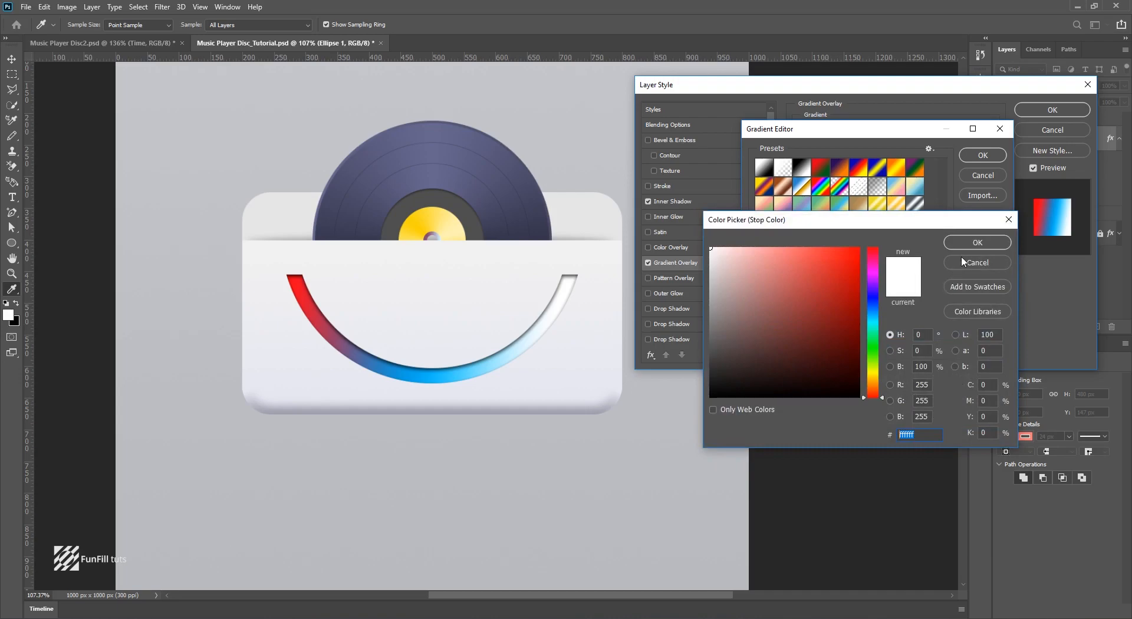
left_click(963, 262)
left_click(977, 155)
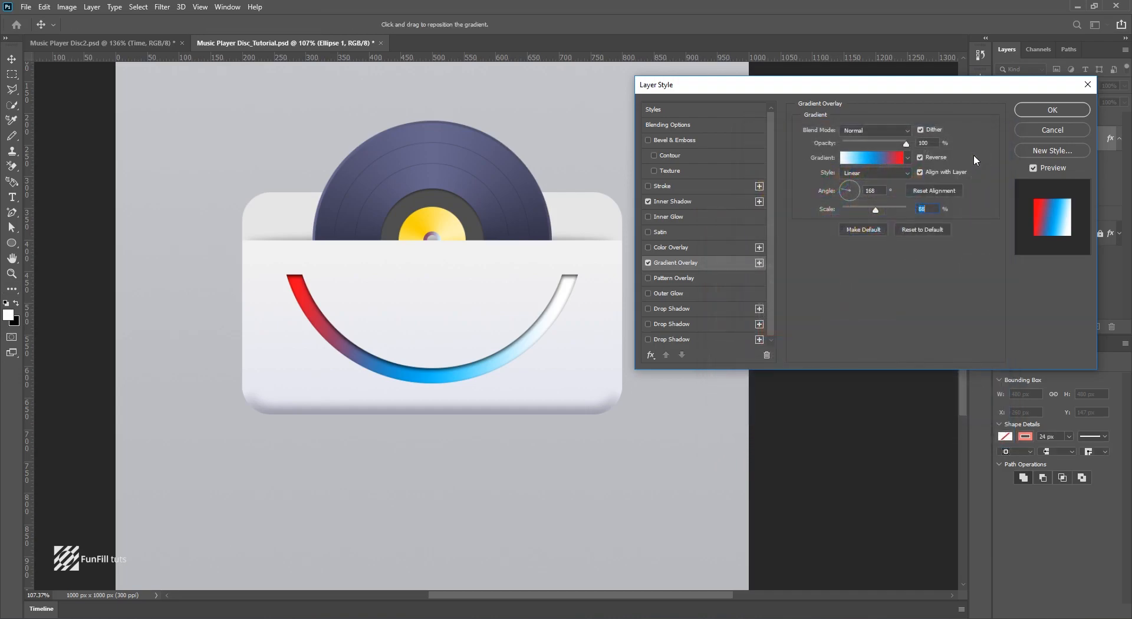
Examine the arc's Inner Shadow blend mode and opacity, close the layer style settings, and inspect the arc.
left_click(684, 203)
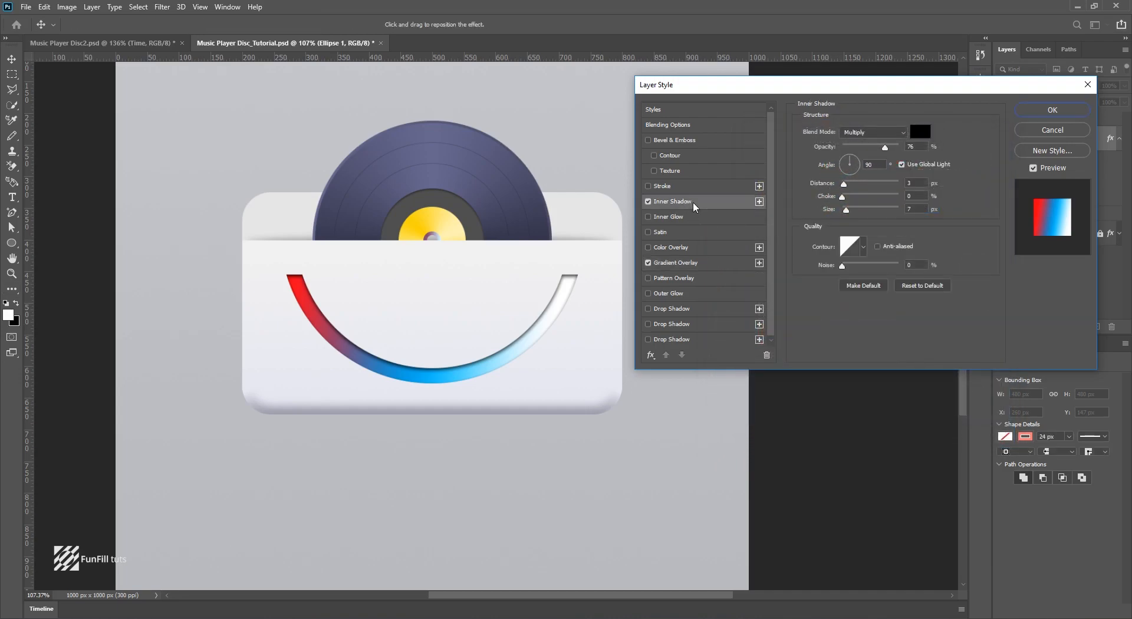
left_click(859, 135)
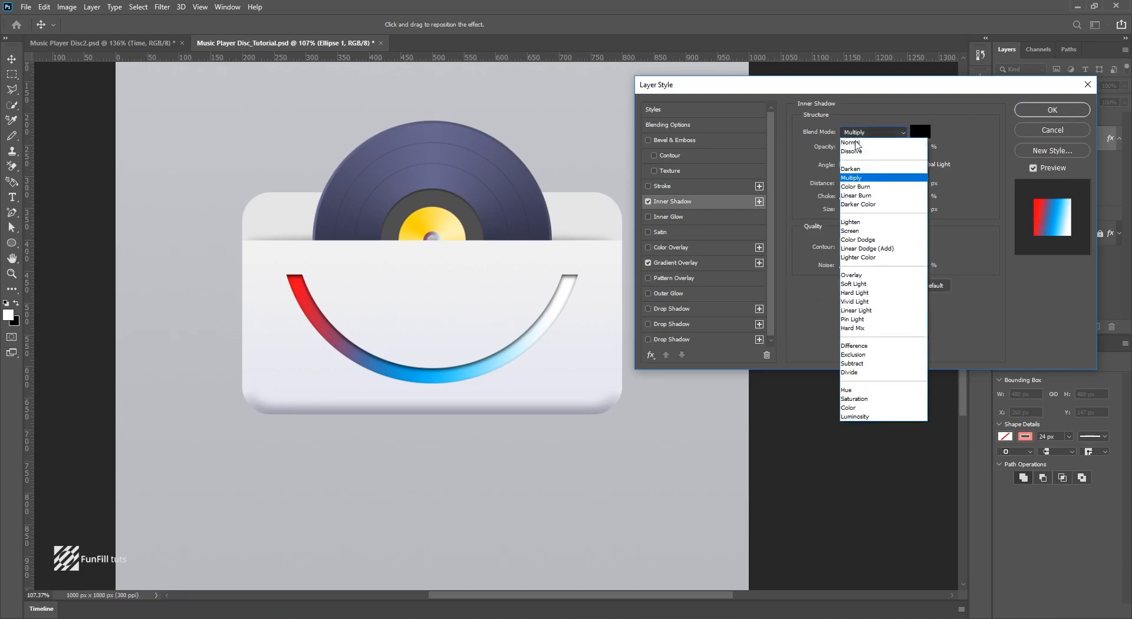
left_click(859, 178)
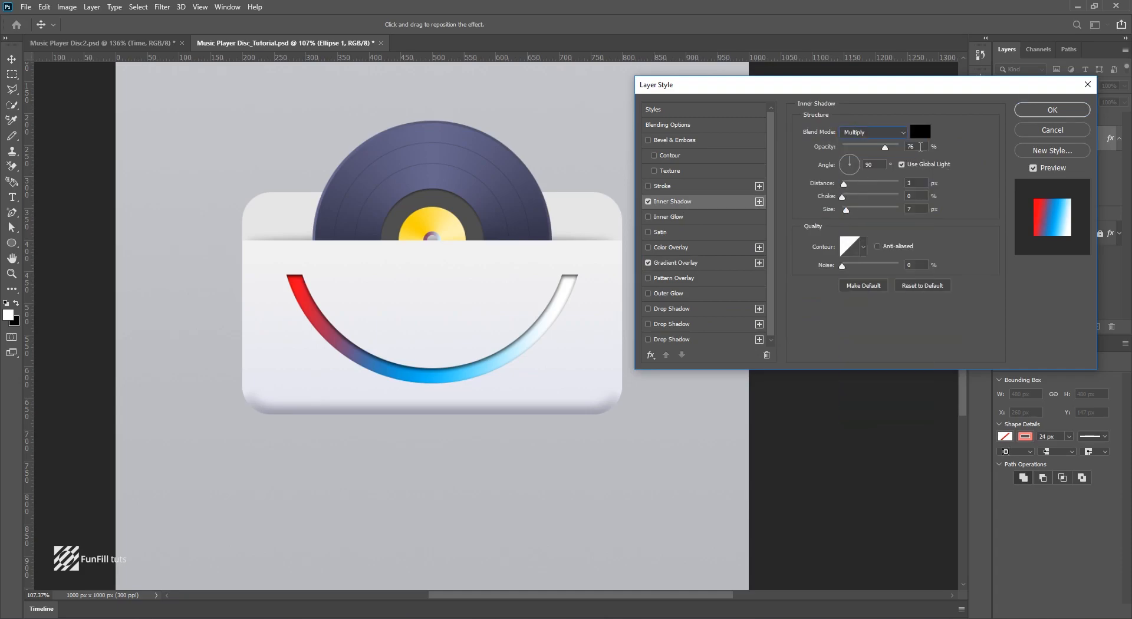
left_click_drag(921, 146, 895, 150)
left_click(1052, 110)
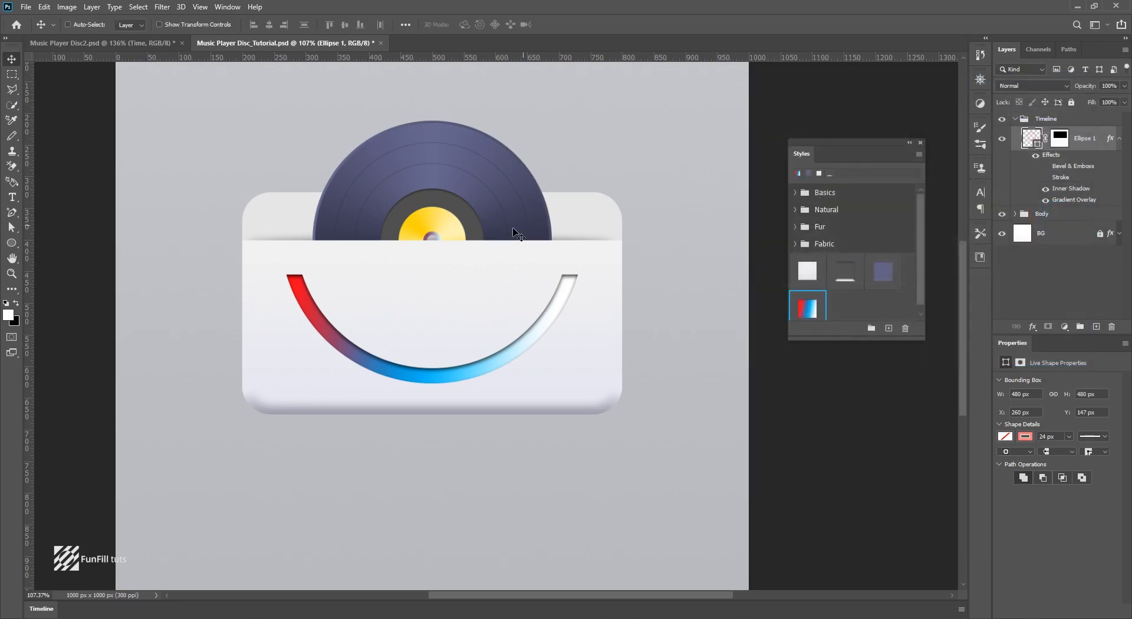
scroll(512, 229, "down", 2)
scroll(398, 299, "up", 3)
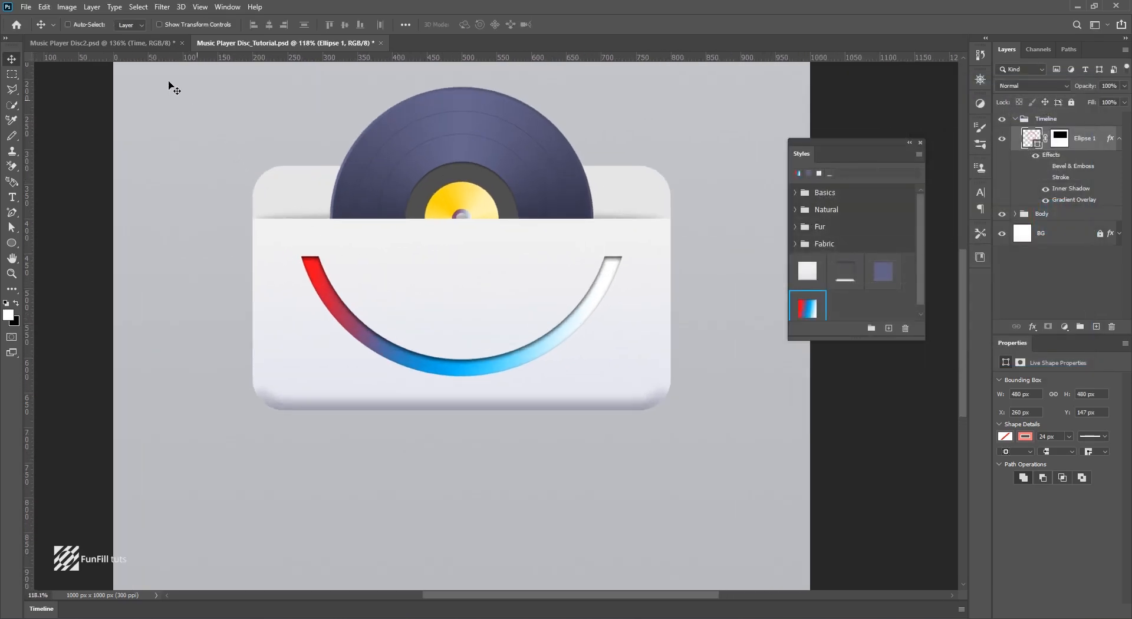
Compare the arc with the reference design, and duplicate the Ellipse 1 layer under the name Bevel.
left_click(144, 44)
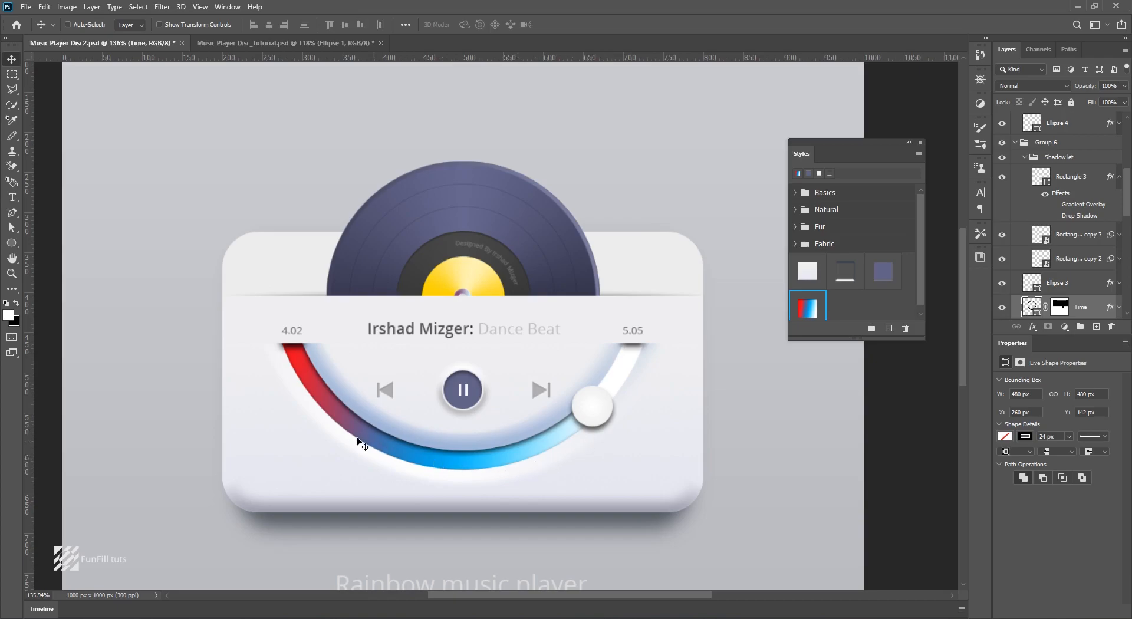
left_click(307, 43)
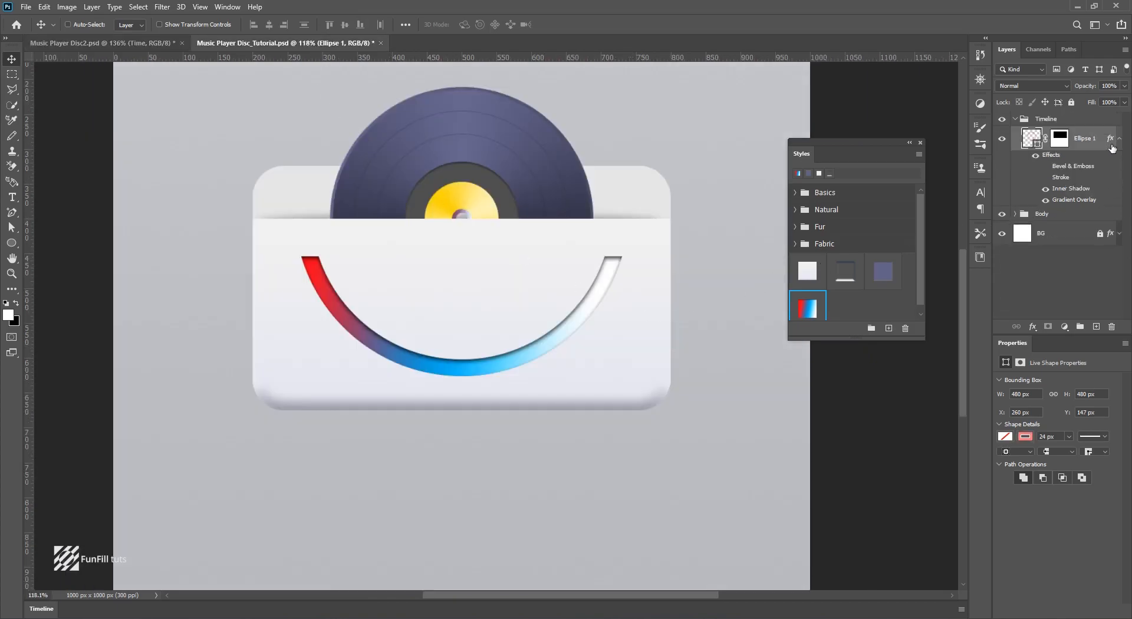
left_click(1120, 139)
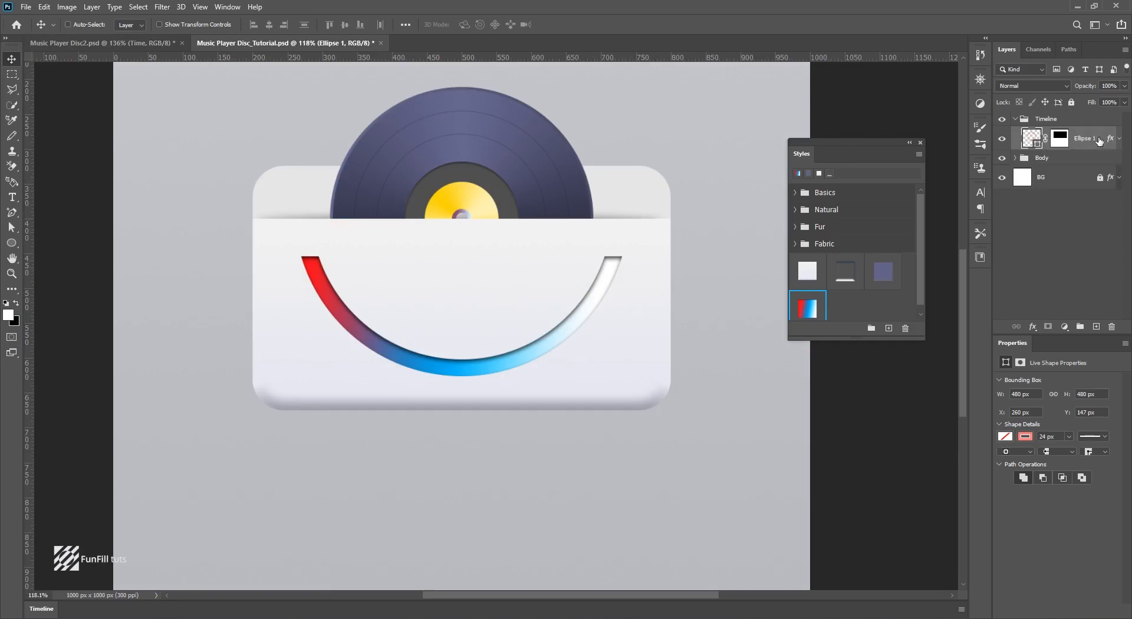
right_click(1099, 140)
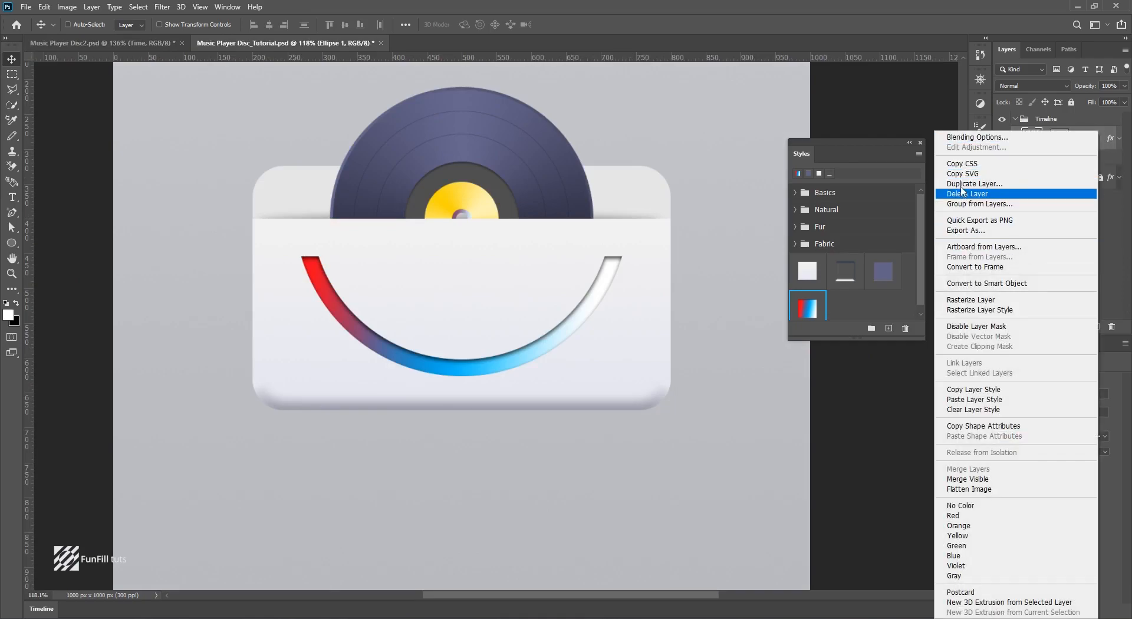
left_click(974, 184)
left_click_drag(713, 225, 668, 226)
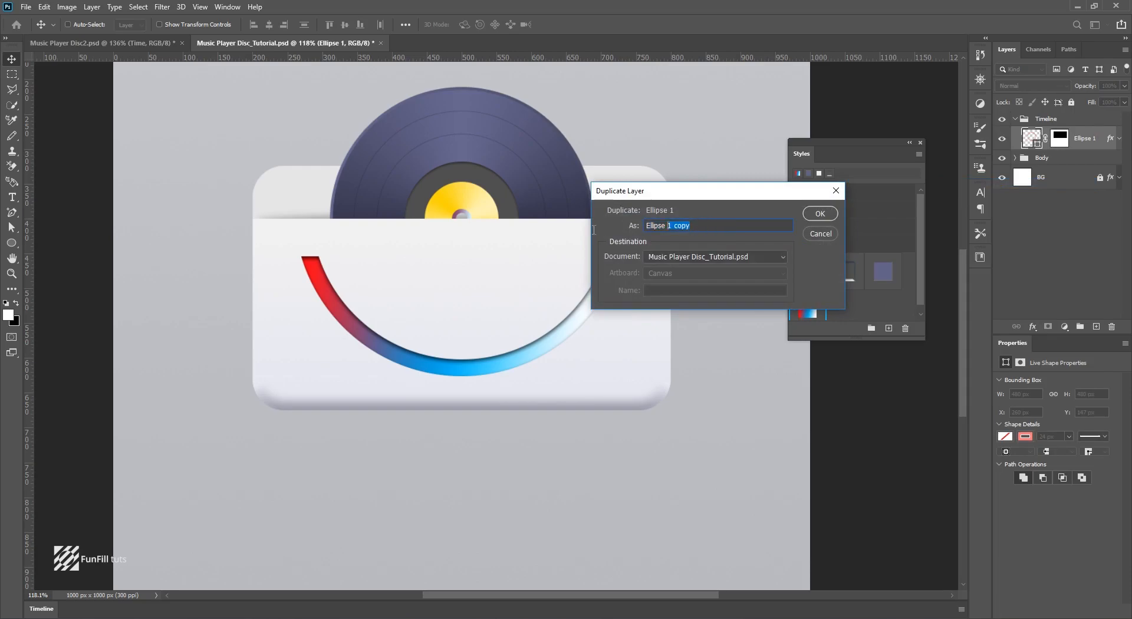
left_click_drag(593, 230, 590, 236)
type("Bevel")
left_click(824, 213)
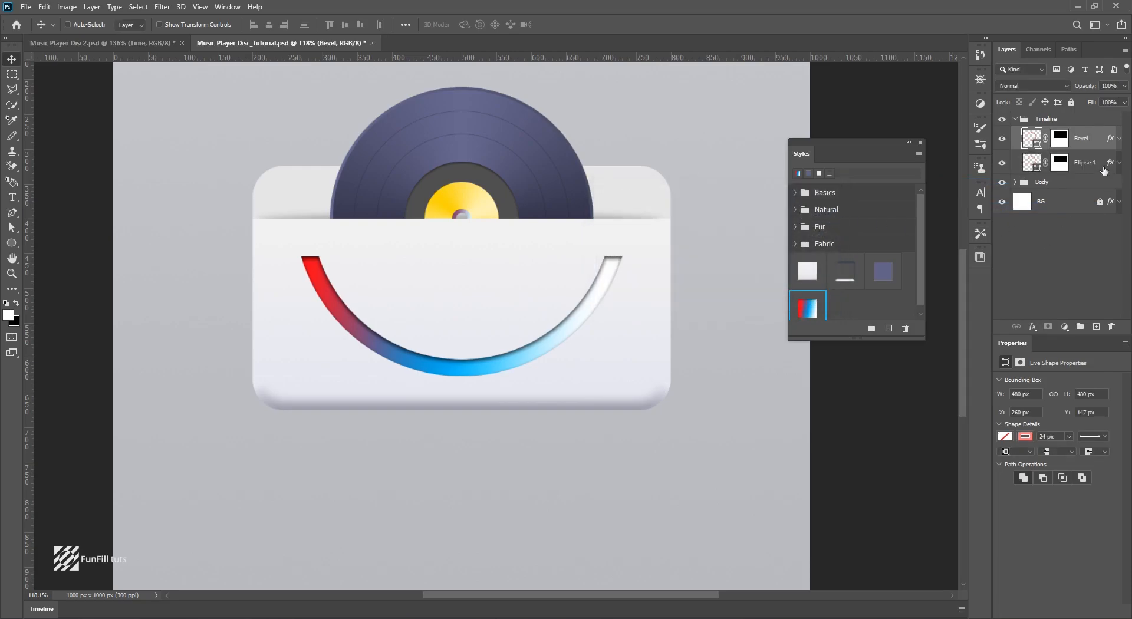
Move the Bevel layer below Ellipse 1 and replace its layer style with the saved dark emboss preset.
right_click(1111, 141)
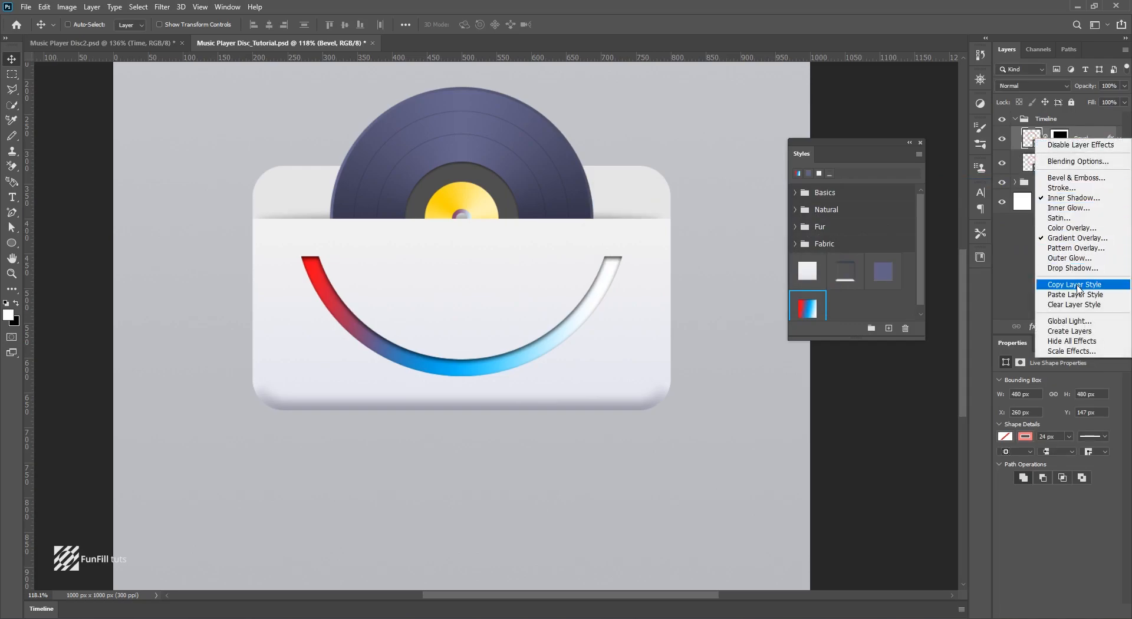
left_click(1077, 304)
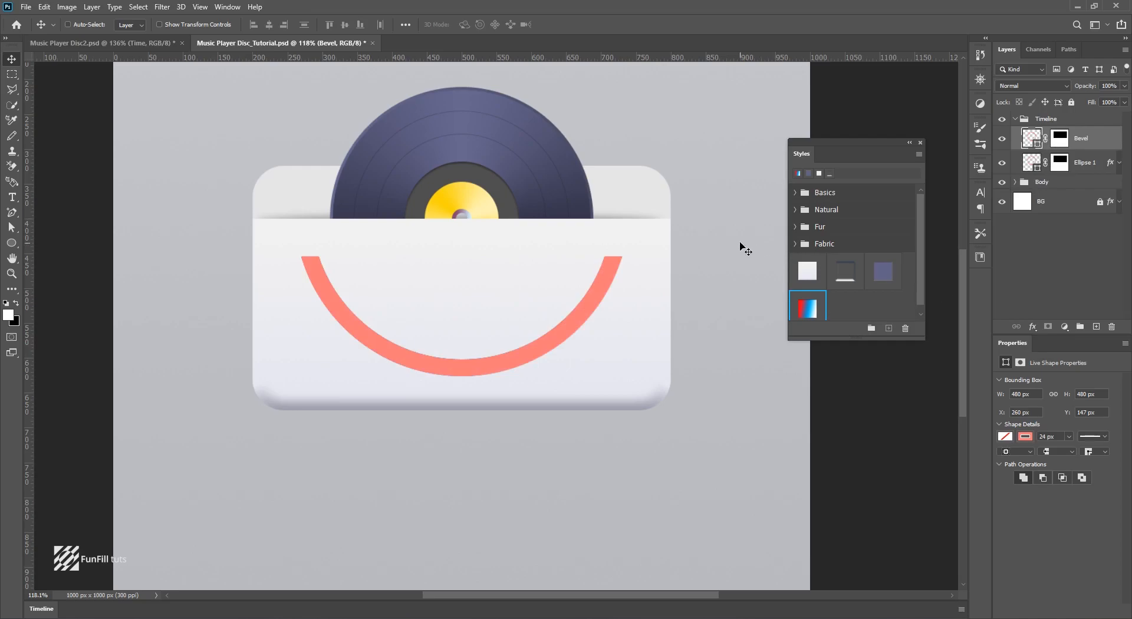
left_click_drag(1112, 139, 1109, 174)
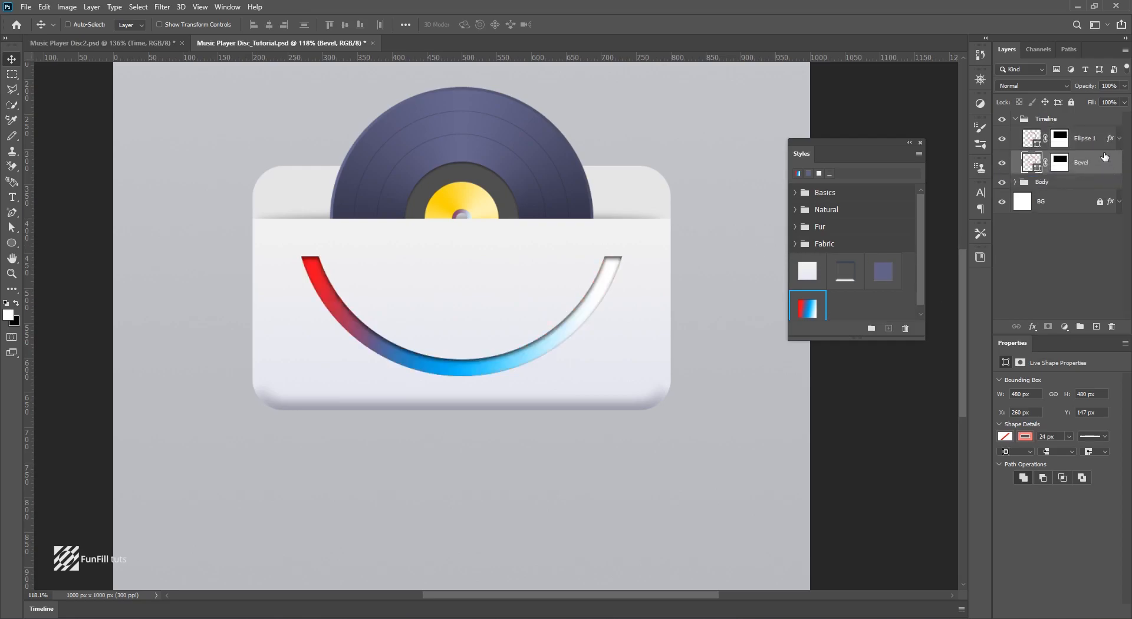
left_click(847, 276)
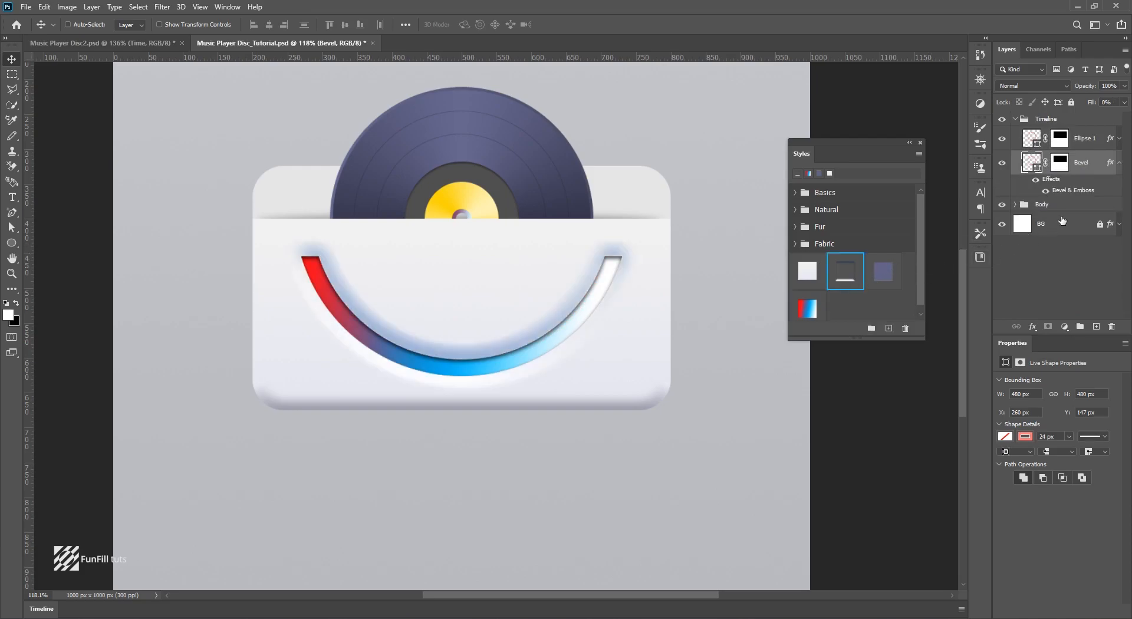
Examine the Bevel layer's Bevel & Emboss settings, including style, technique, depth and highlight colour.
double_click(1101, 167)
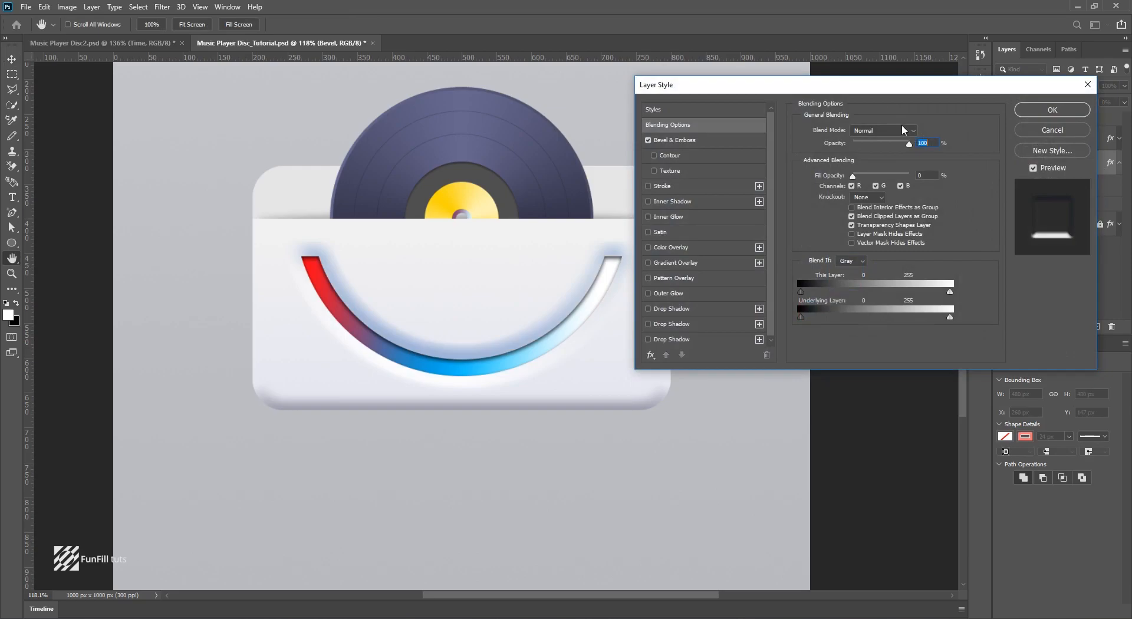
left_click_drag(871, 95, 851, 94)
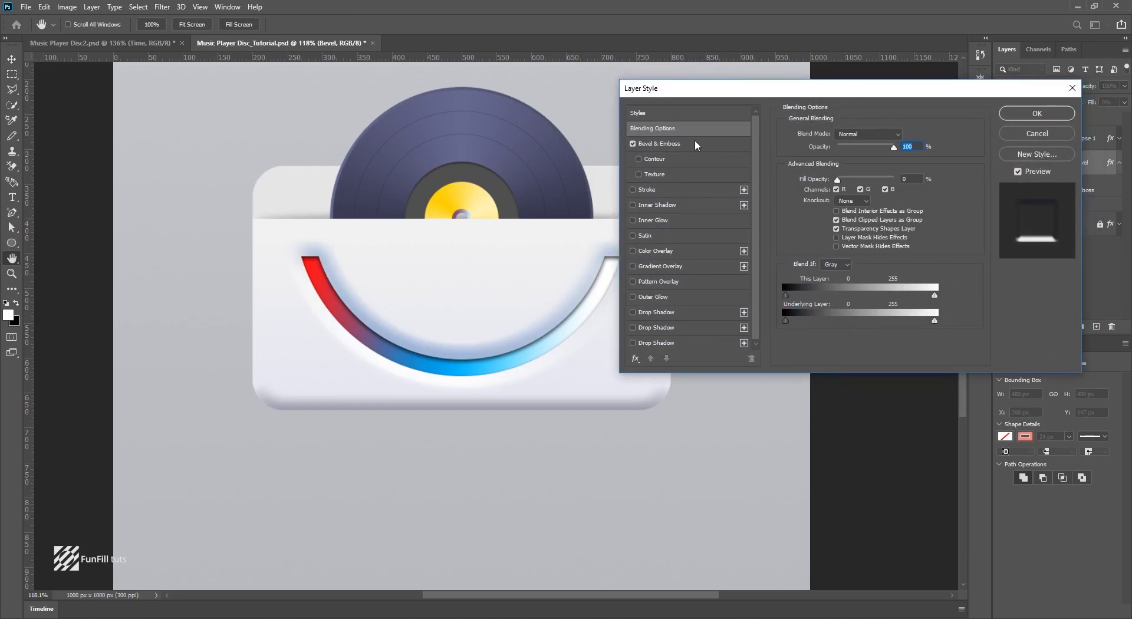
left_click(673, 145)
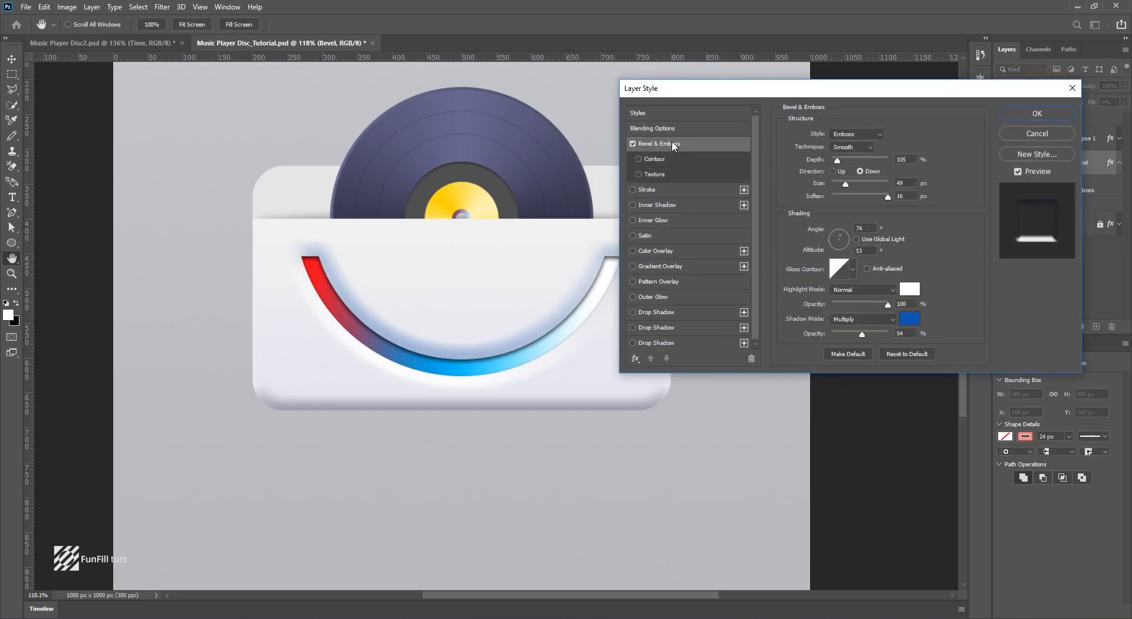
left_click(849, 138)
left_click(845, 160)
left_click(856, 147)
left_click(908, 289)
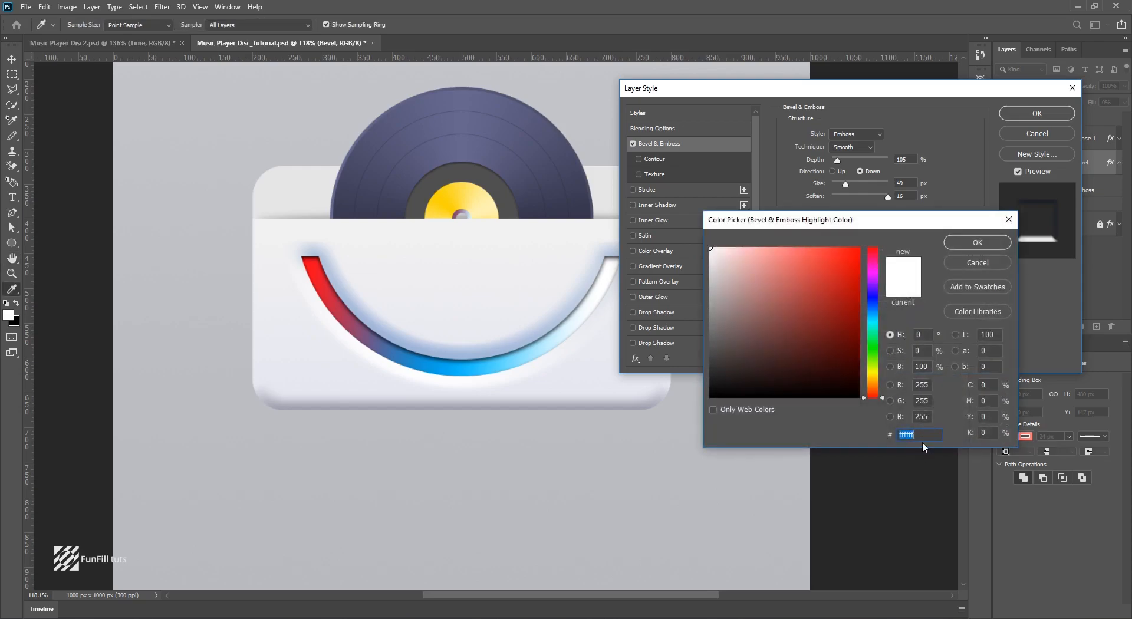
left_click(982, 247)
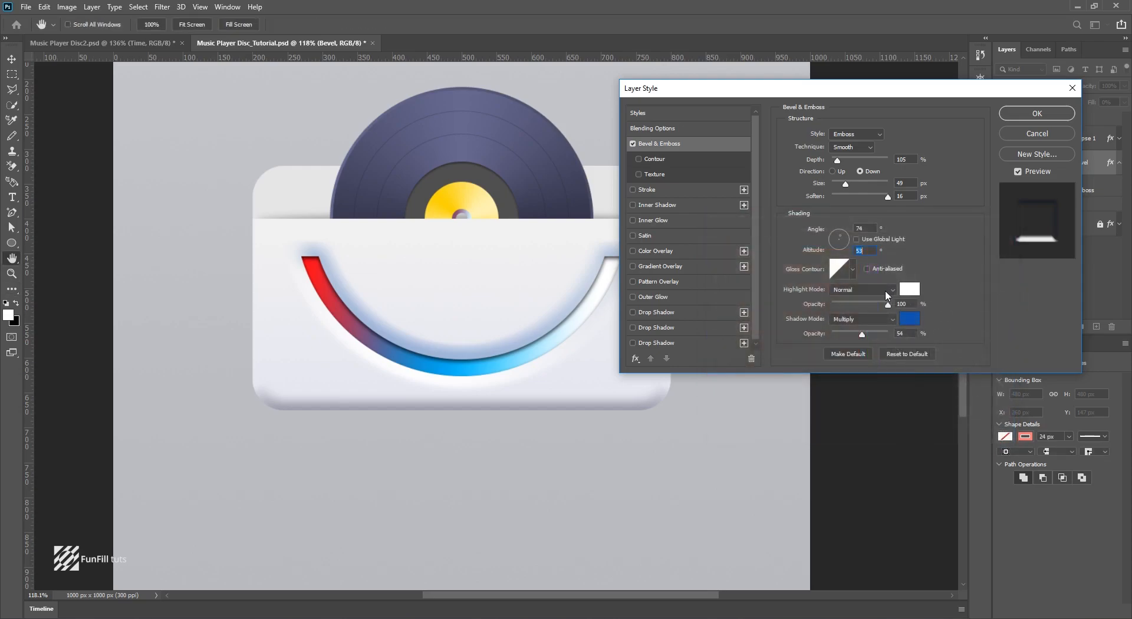
Examine the Bevel & Emboss shadow colour and shadow blend mode, close the layer style settings, and inspect the arc.
left_click(911, 322)
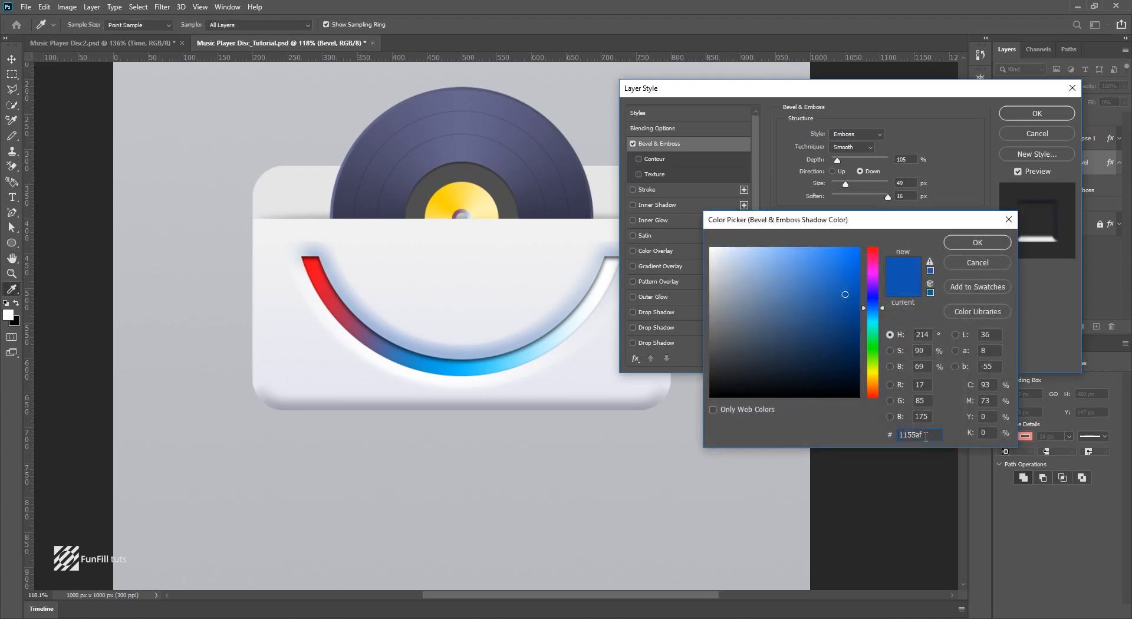
left_click(957, 257)
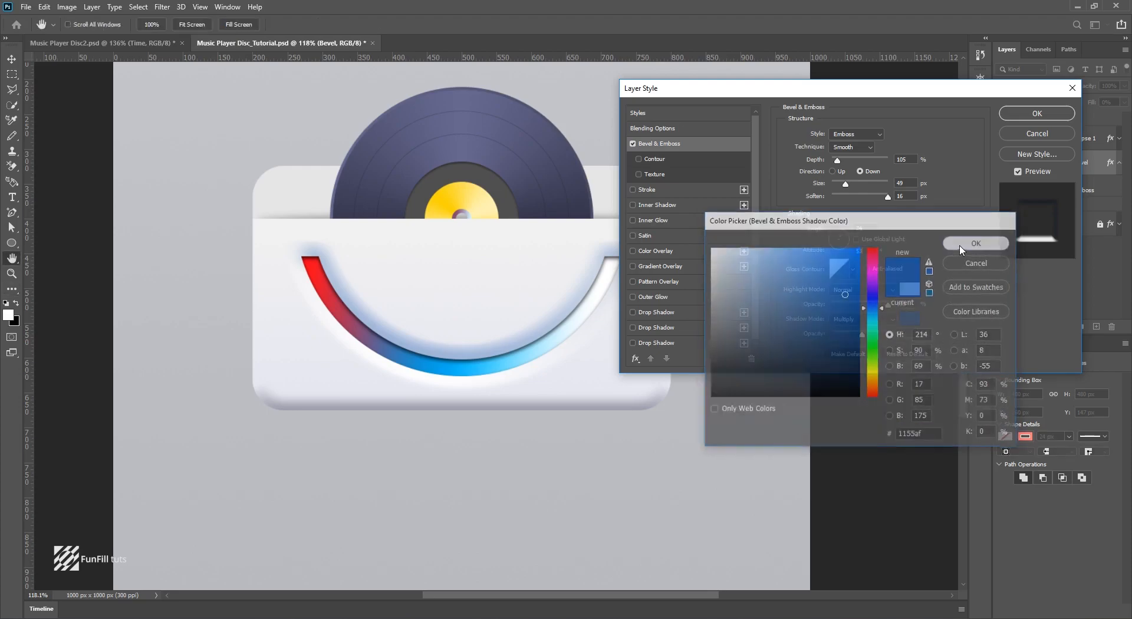
left_click(885, 317)
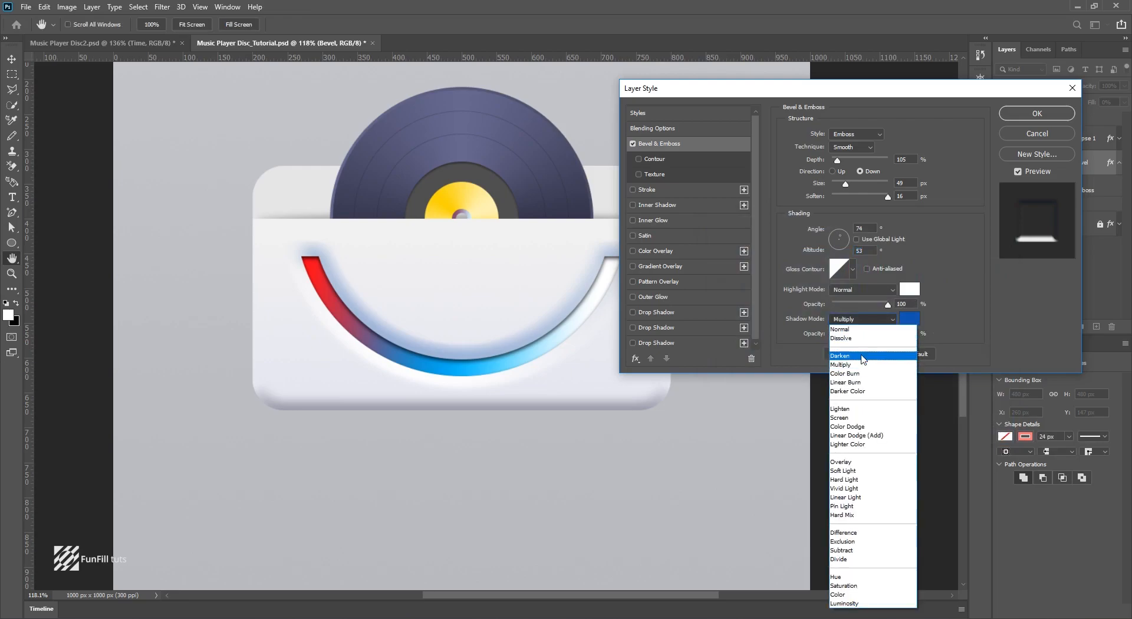
left_click(835, 357)
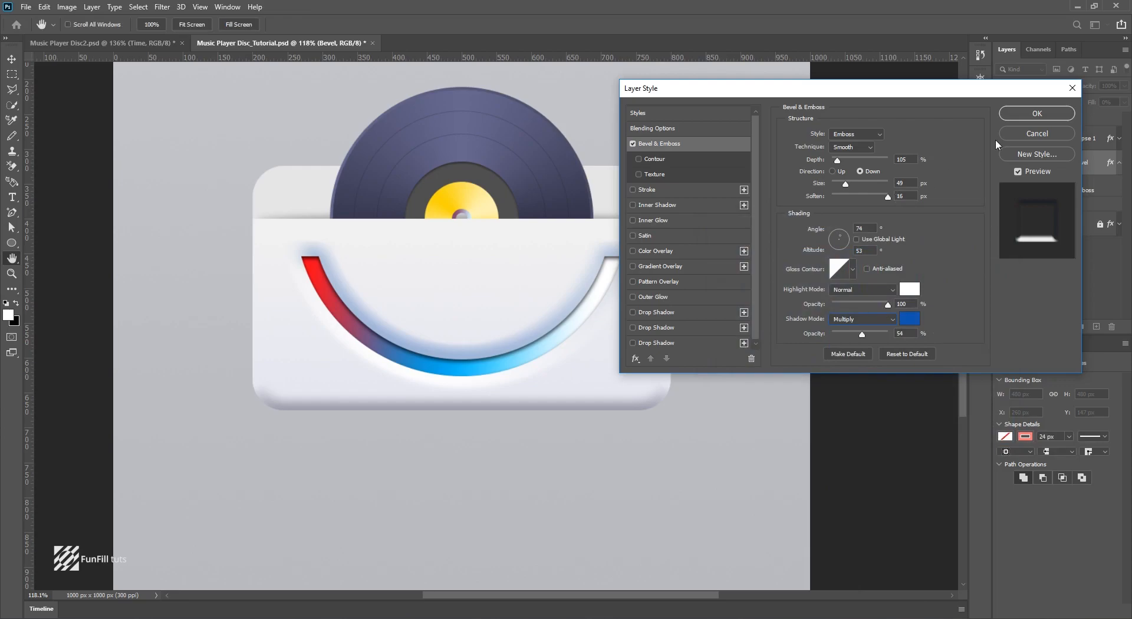
left_click(1036, 114)
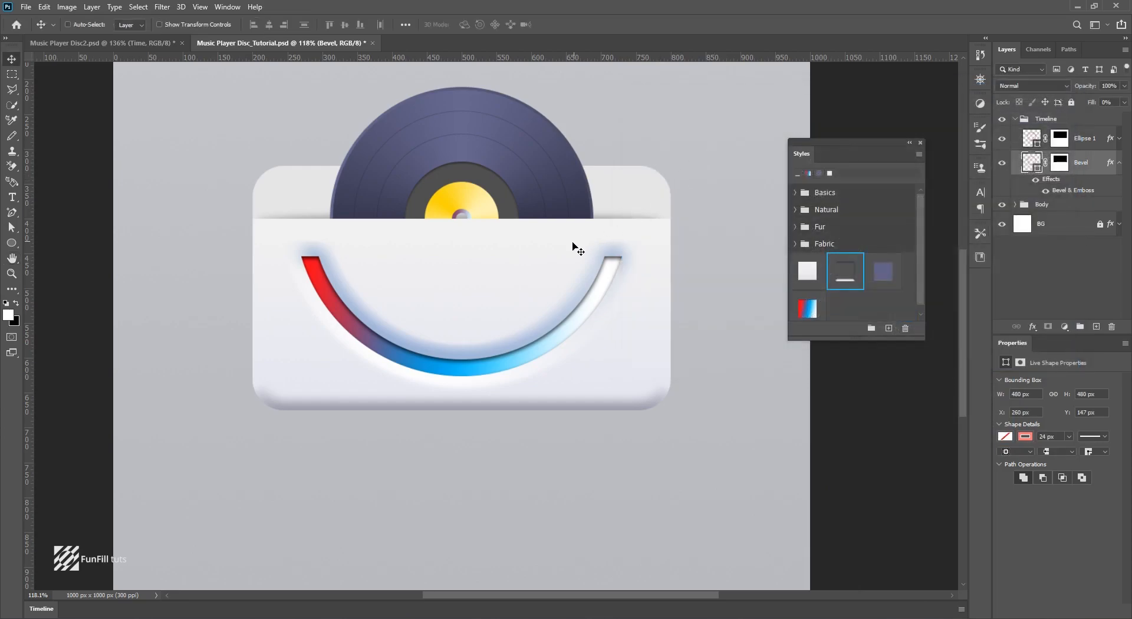
key("ctrl+0")
scroll(494, 241, "up", 3)
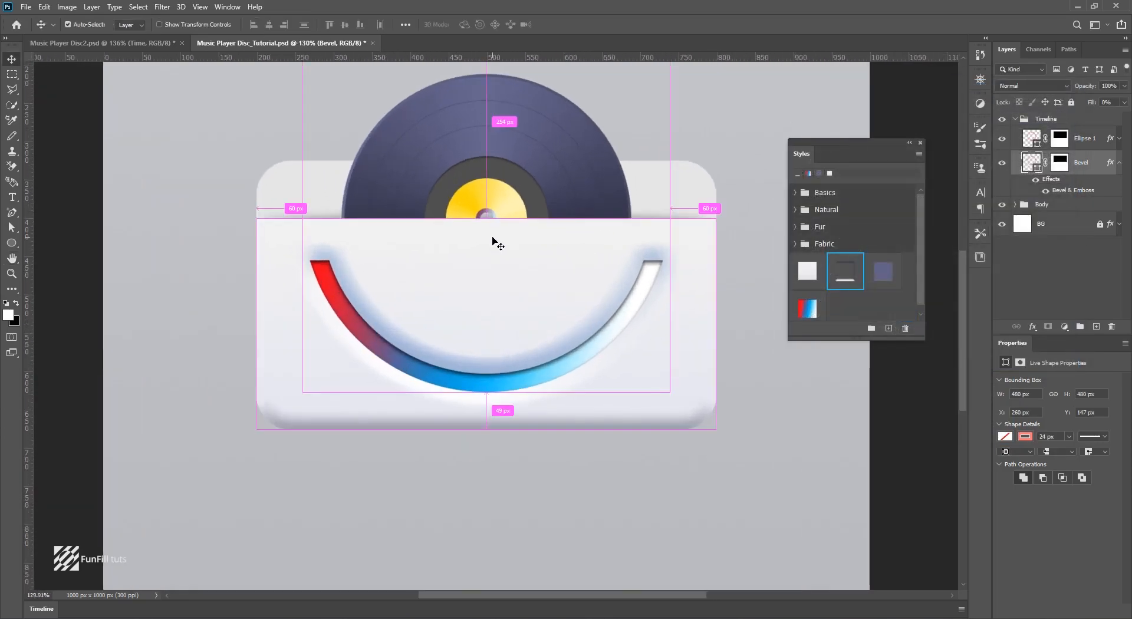
Check the reference design, and draw a white rectangle about 604 by 59 px across the front panel's upper part, covering the arc's ends.
left_click(154, 44)
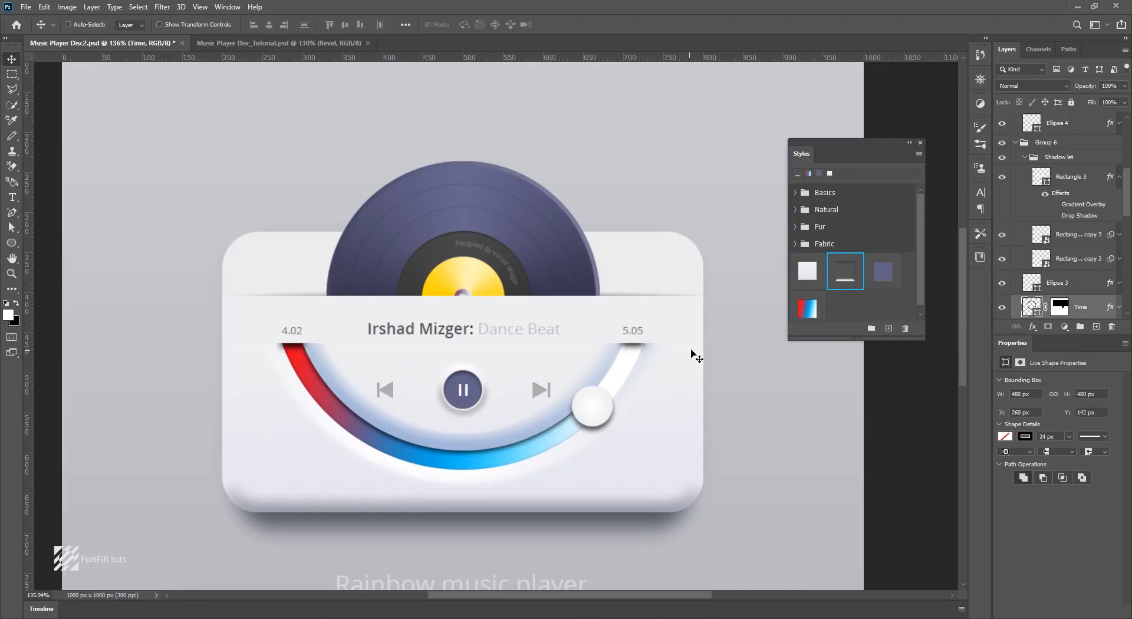
right_click(12, 242)
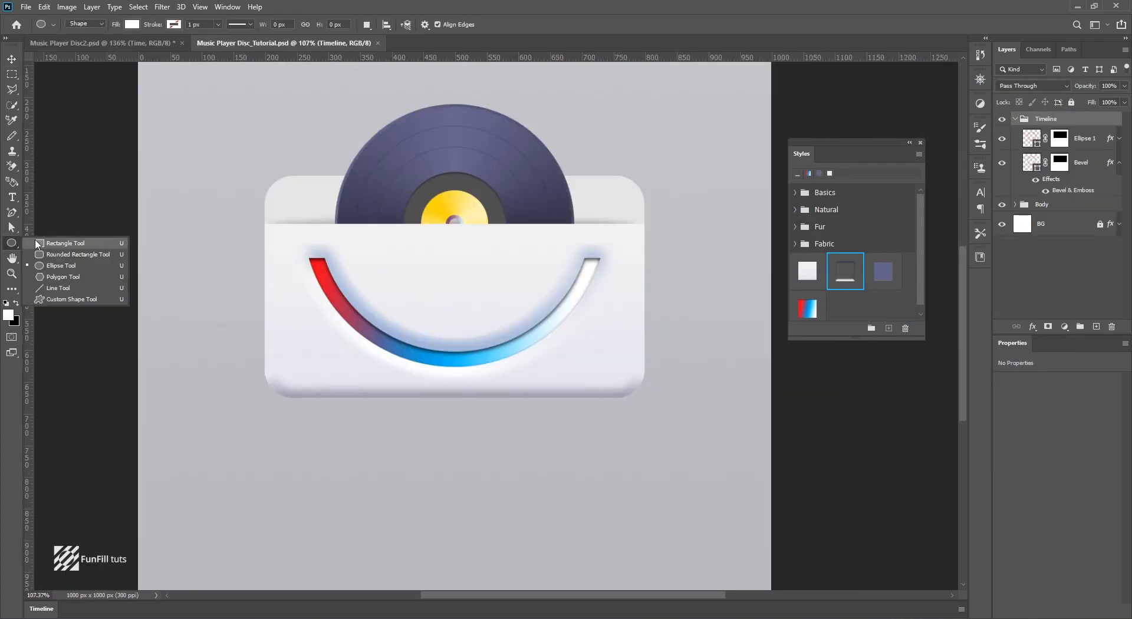
left_click(65, 243)
left_click_drag(263, 223, 645, 261)
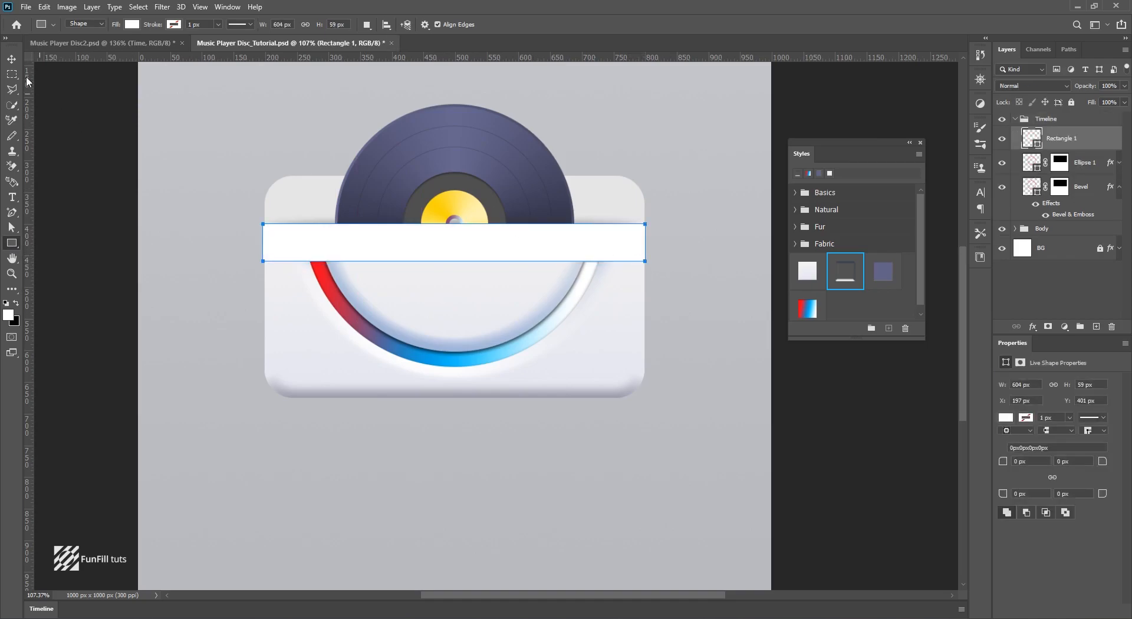
left_click(12, 59)
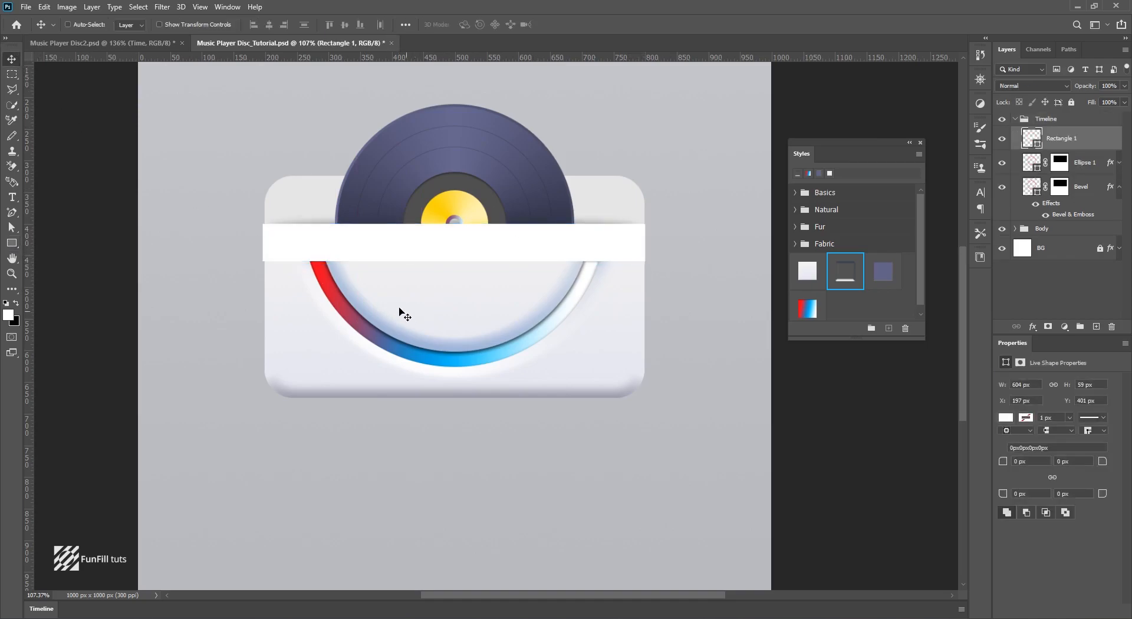
Resize the white rectangle to about 601 px wide, bringing its left edge flush with the player body.
scroll(317, 250, "up", 2)
scroll(318, 248, "down", 1)
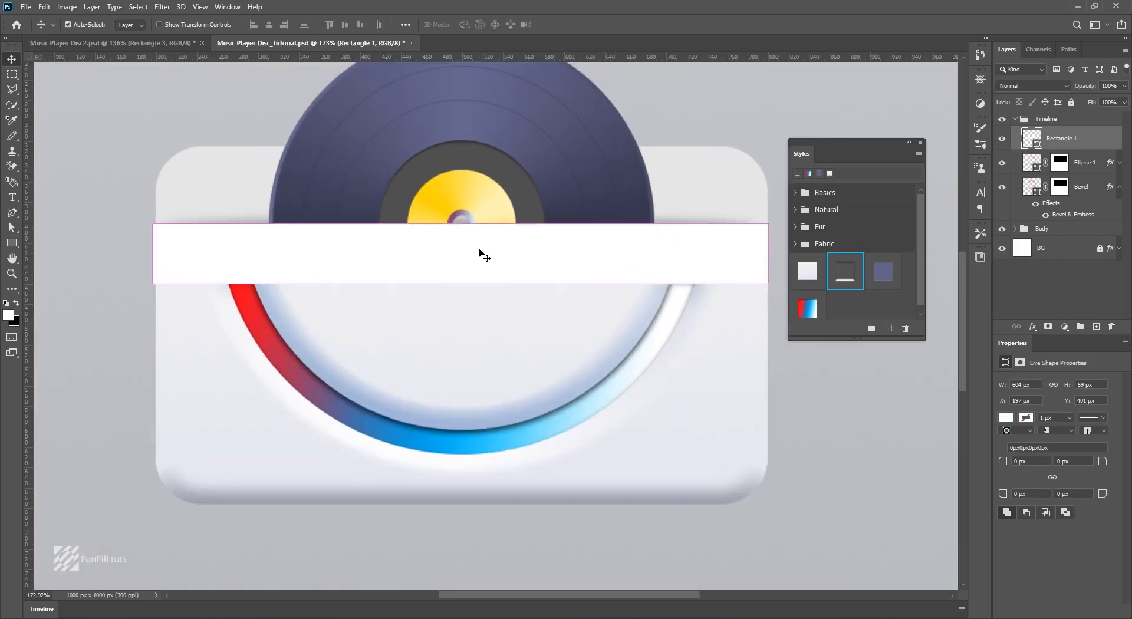
key("ctrl+t")
left_click_drag(153, 249, 158, 249)
scroll(655, 260, "right", 1)
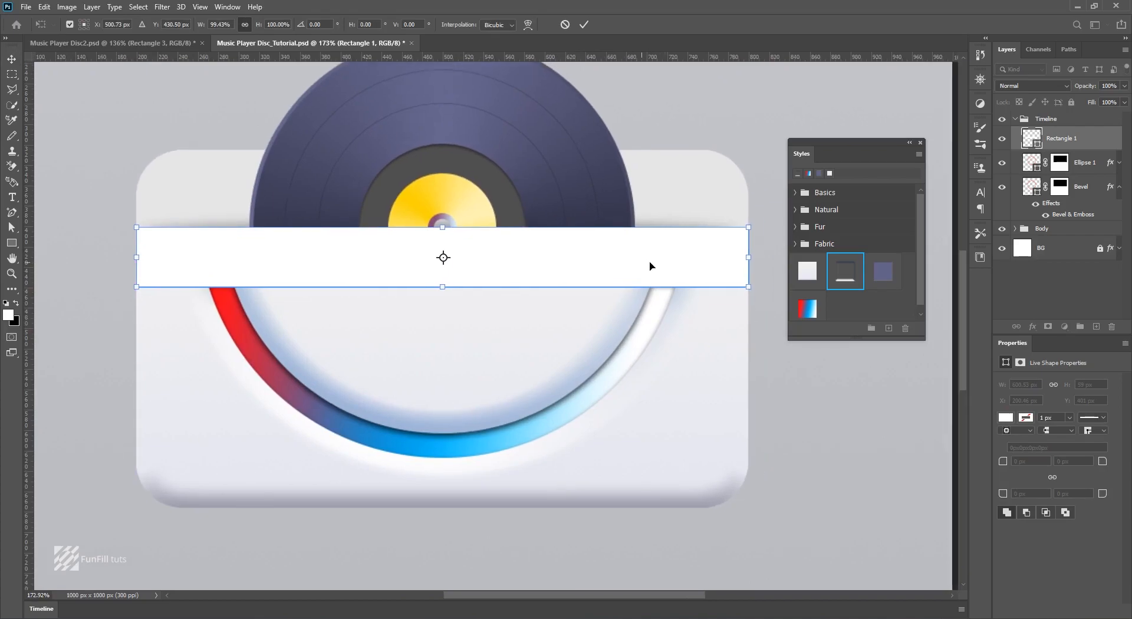
mouse_move(748, 256)
left_mouse_down()
mouse_move(759, 253)
mouse_move(749, 256)
left_mouse_up()
key("Return")
Narrow the white rectangle to about 599 px so its right edge lines up with the player body.
scroll(740, 260, "up", 5)
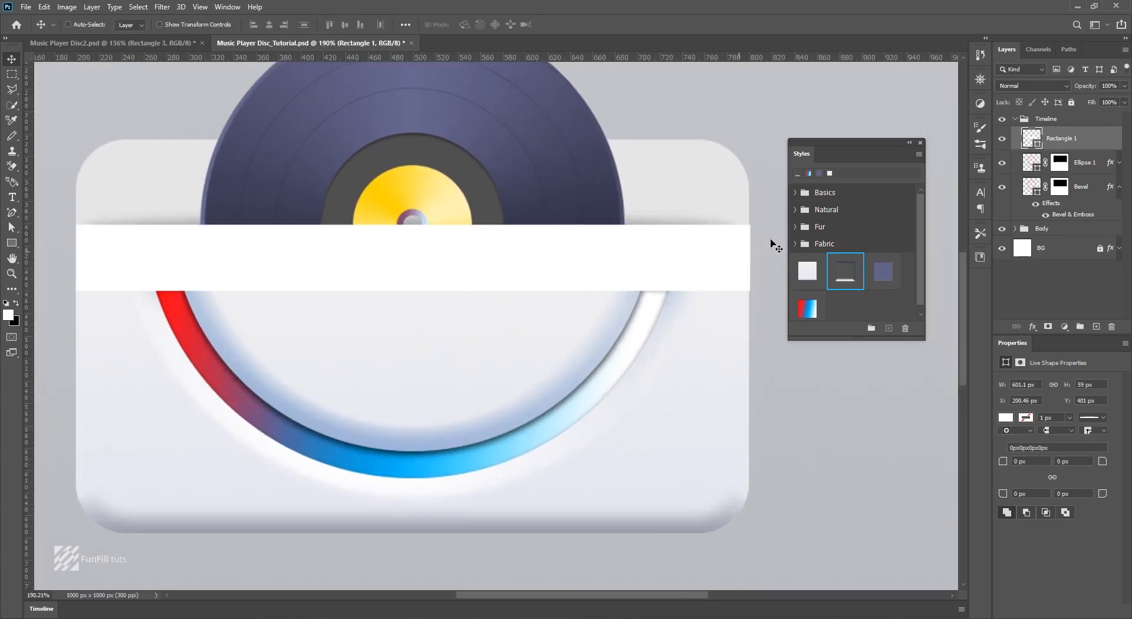
key("ctrl+t")
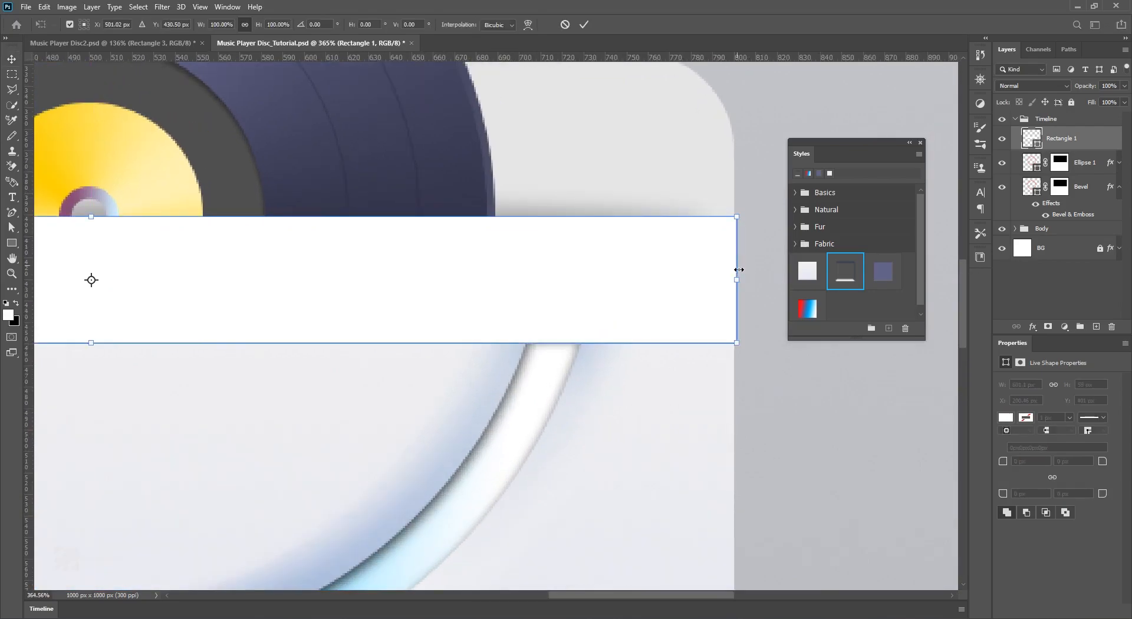
left_click_drag(737, 280, 695, 251)
key("Return")
scroll(706, 256, "down", 3)
scroll(697, 255, "down", 1)
left_click_drag(698, 210, 680, 230)
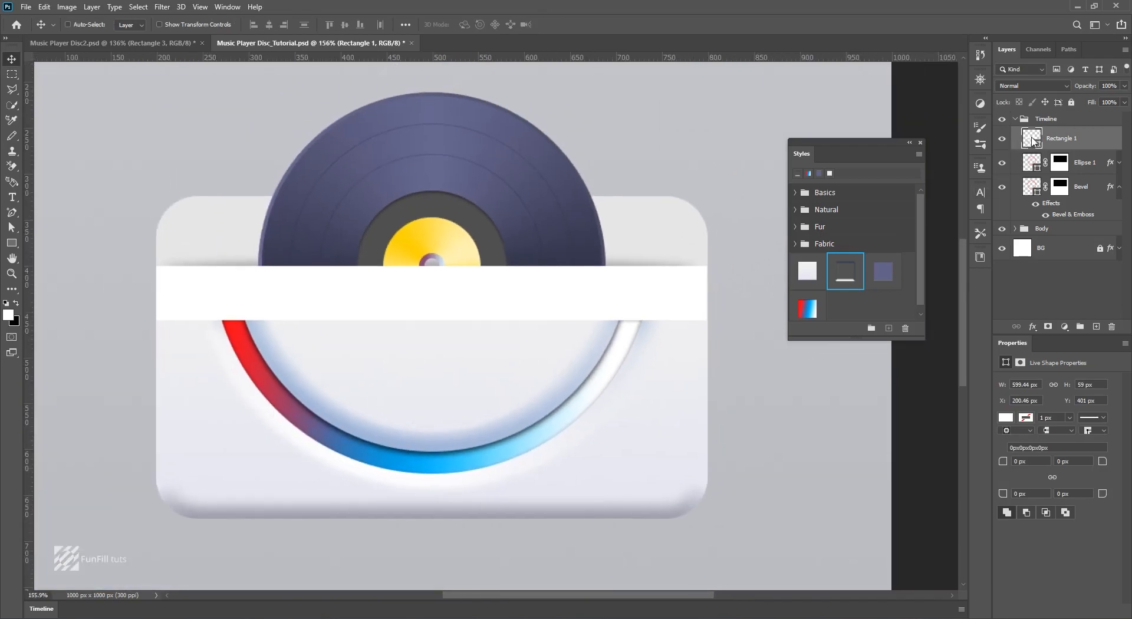
Set the Rectangle 1 fill colour to efeff1 so it blends with the front panel.
double_click(1032, 139)
left_click_drag(936, 225, 927, 208)
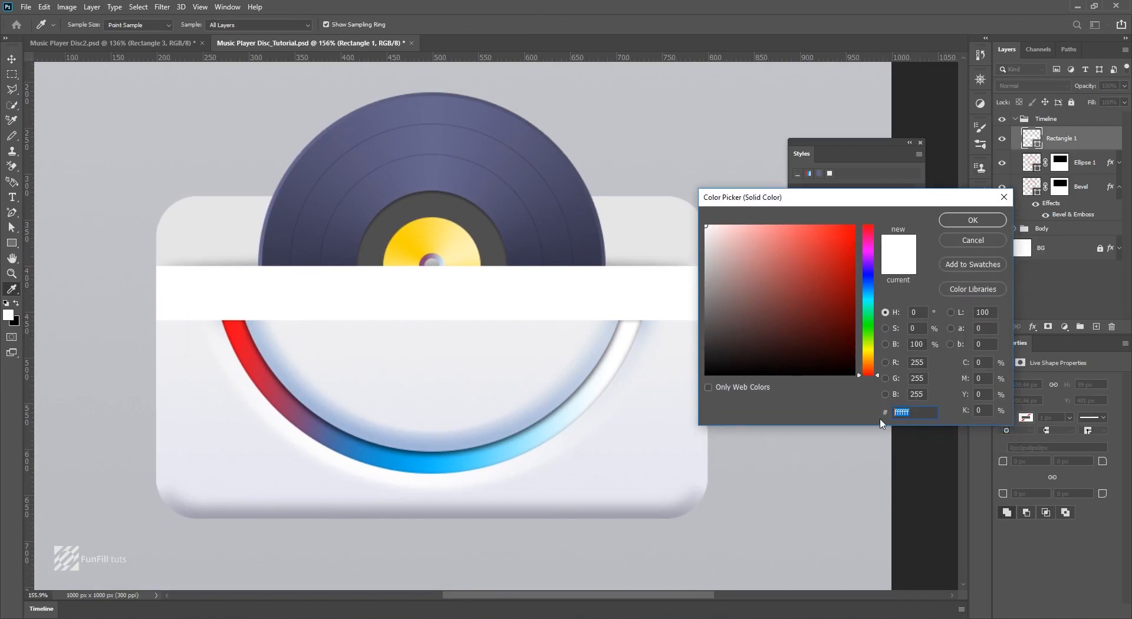
type("efeff1")
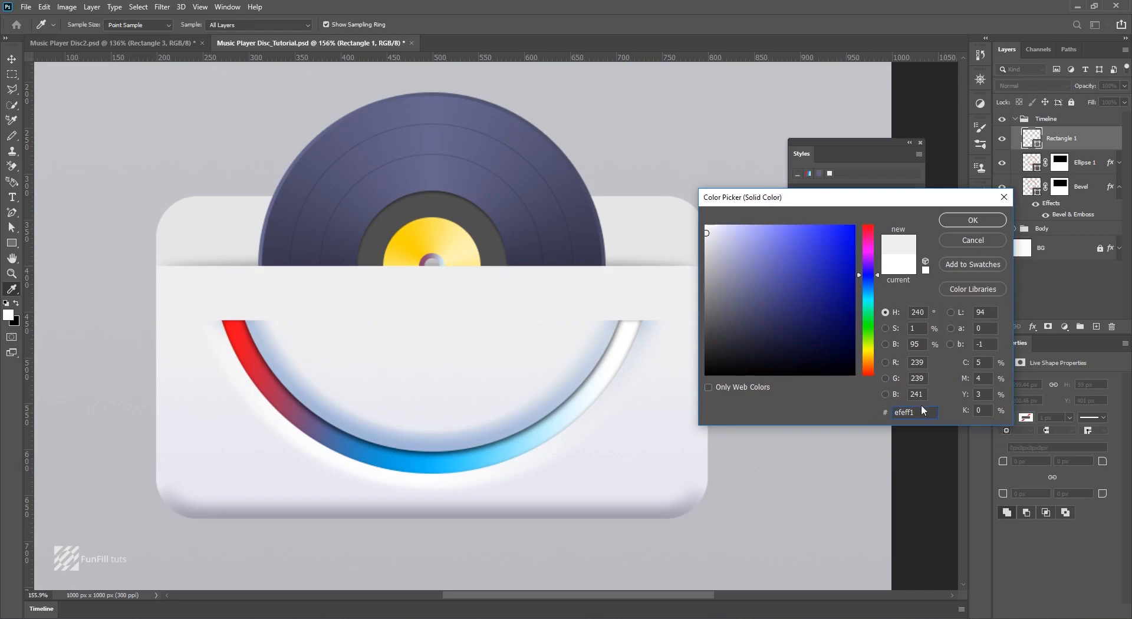
left_click(973, 220)
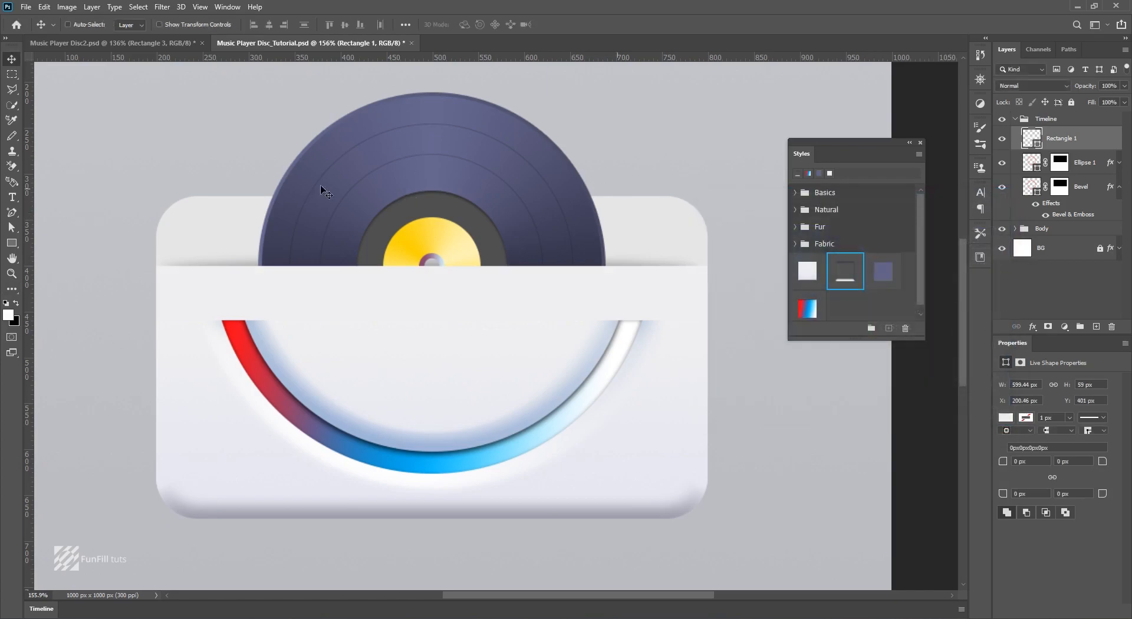
key("v")
key("ctrl+0")
left_click_drag(318, 234, 389, 289)
scroll(391, 320, "up", 2)
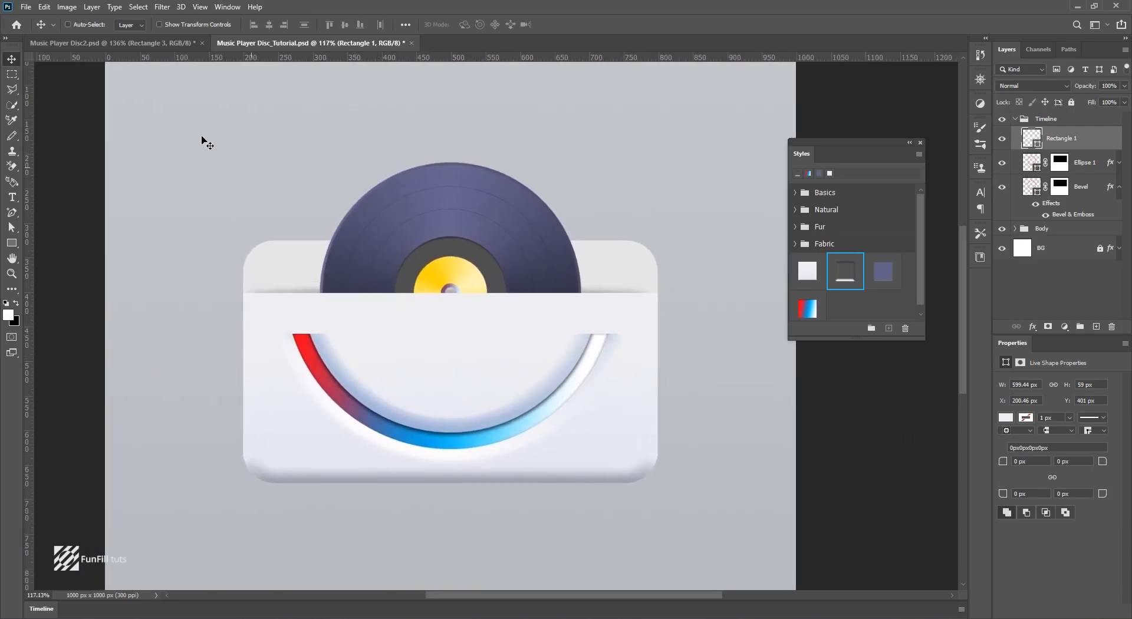
Compare the arc's ends with the reference design, and add a layer named Shadows between Rectangle 1 and Ellipse 1.
left_click(136, 44)
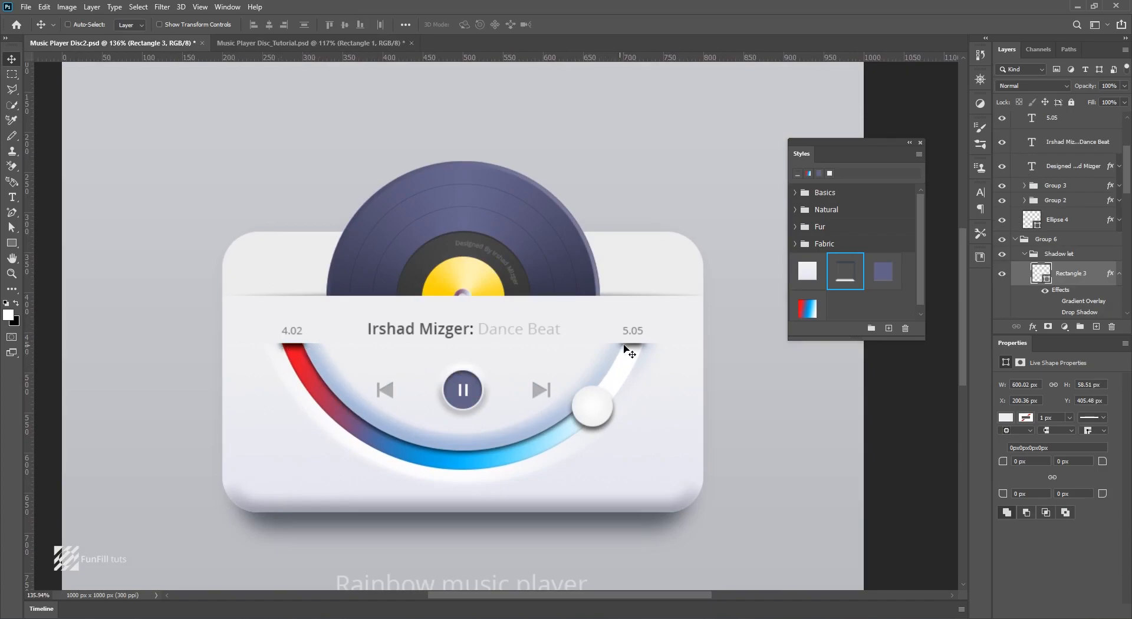
left_click(354, 43)
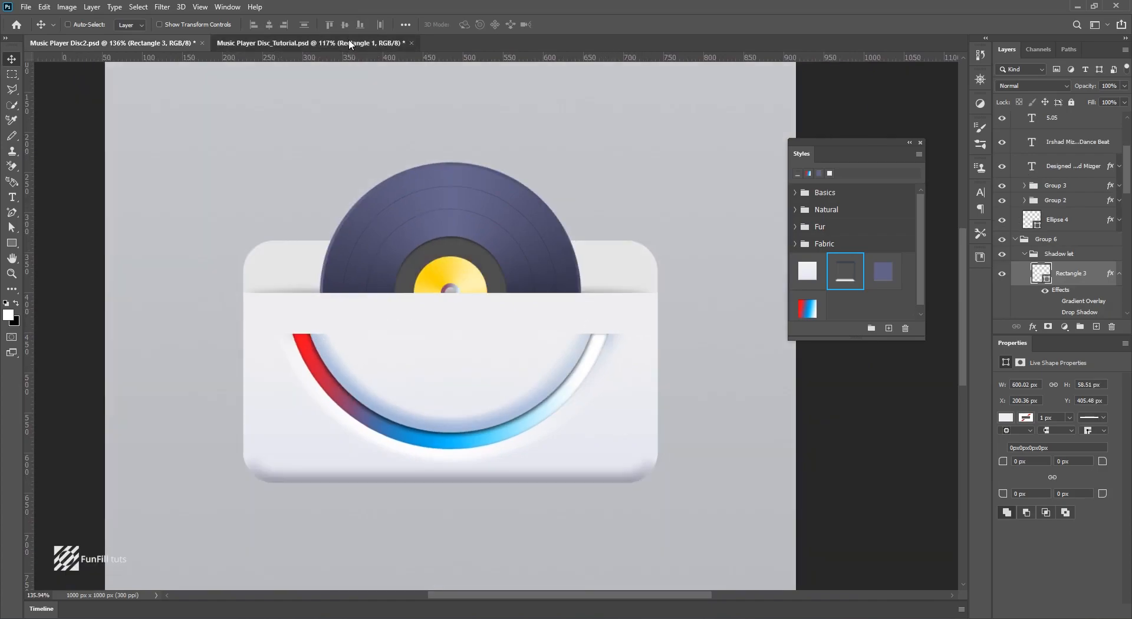
scroll(437, 291, "up", 1)
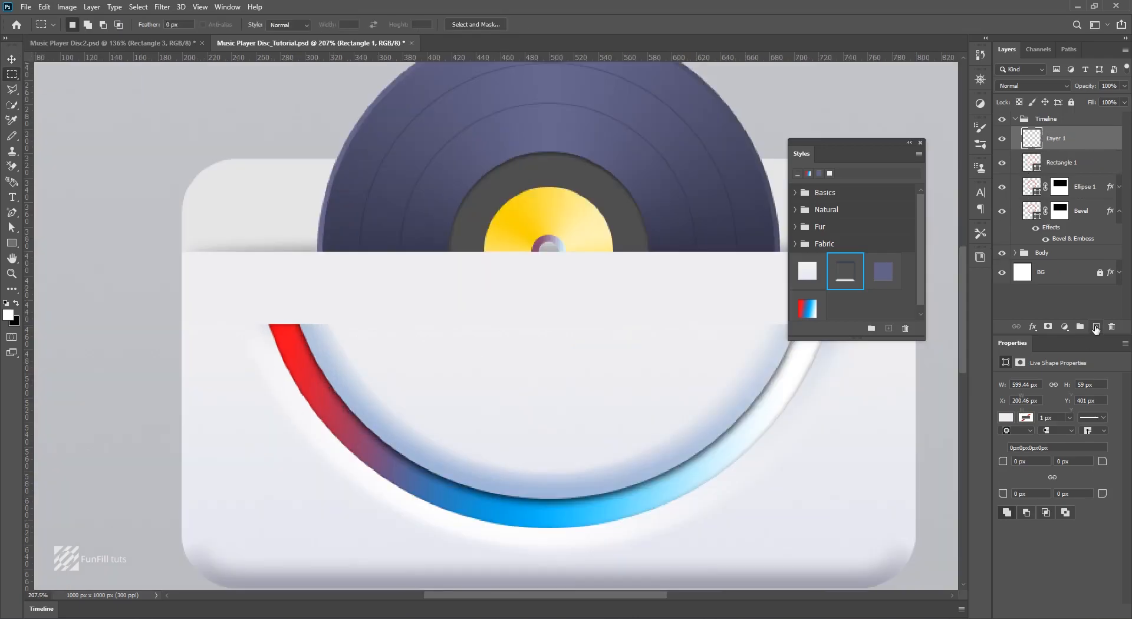
left_click(1096, 326)
double_click(1056, 140)
type("Shadows")
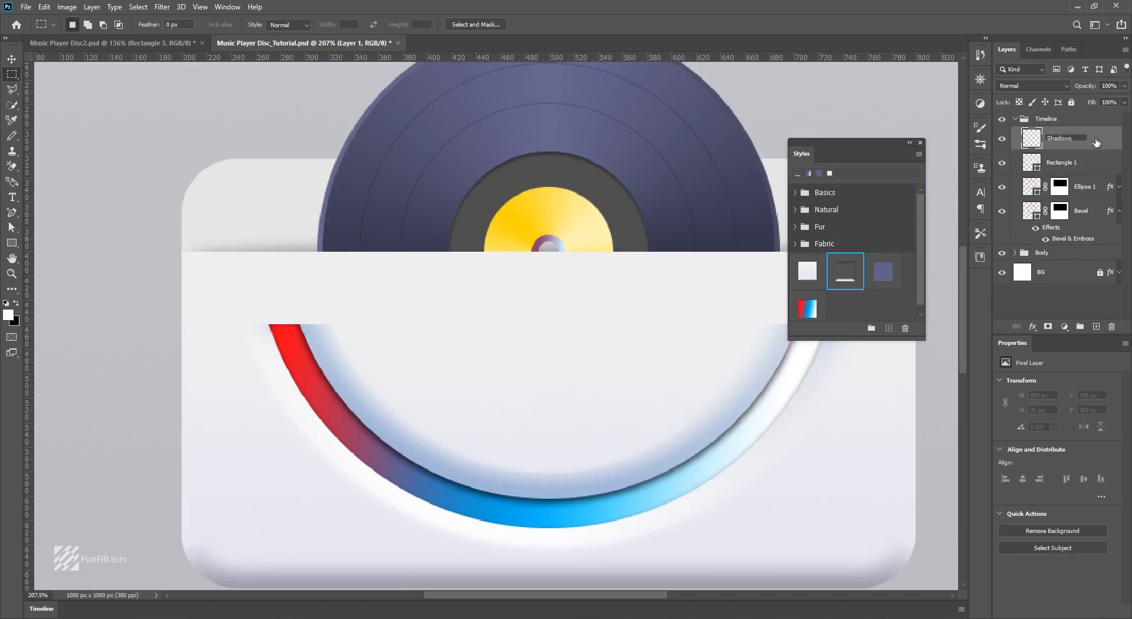
left_click_drag(1096, 142, 1082, 171)
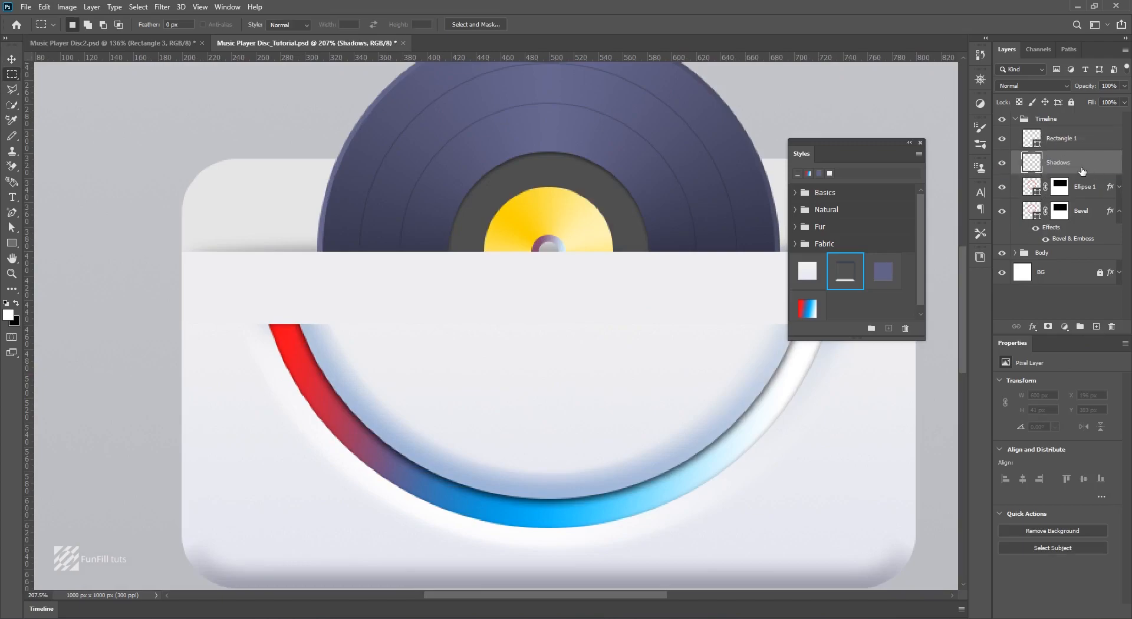
On the Shadows layer, fill a strip about 31 by 9 px with black just above the arc's red end, and deselect it.
double_click(1062, 138)
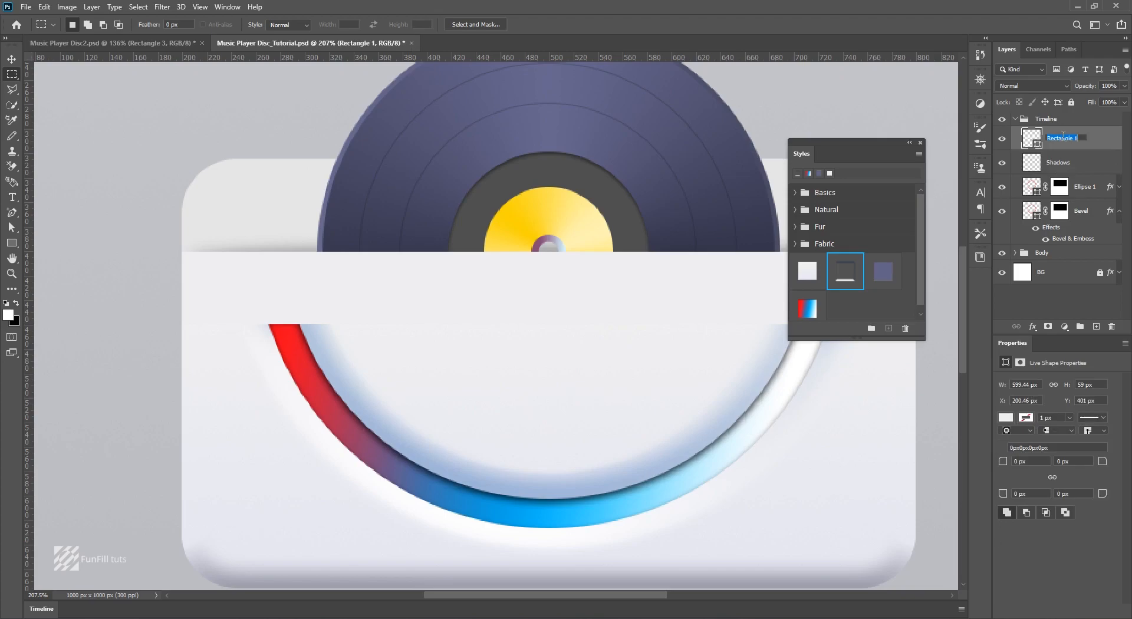
left_click(1113, 140)
key("alt+bracketleft")
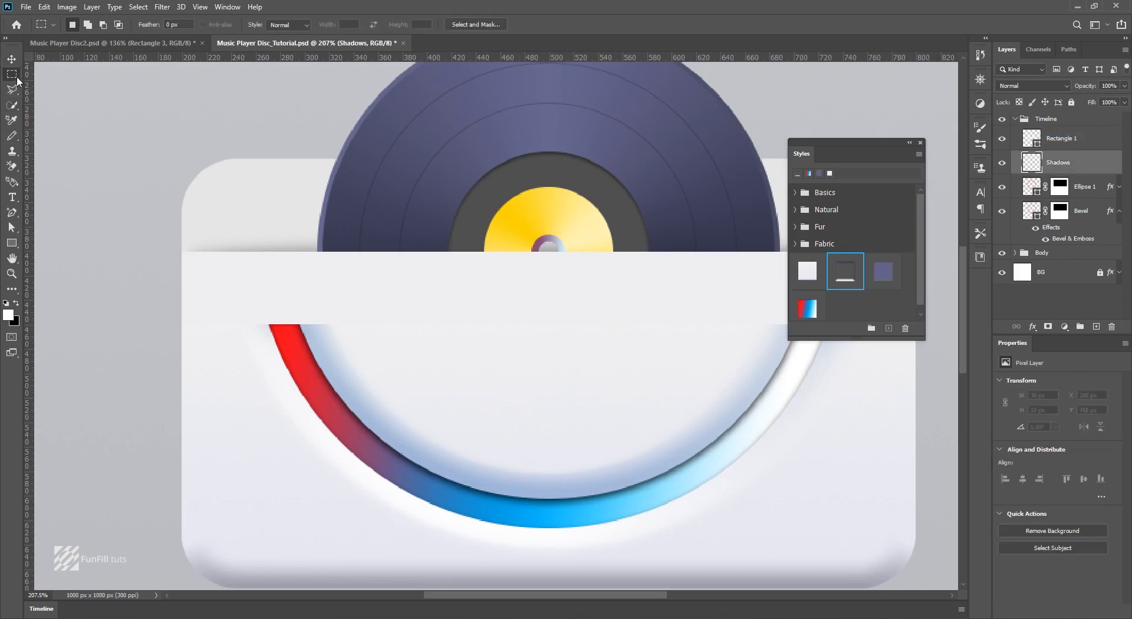
left_click_drag(268, 323, 306, 316)
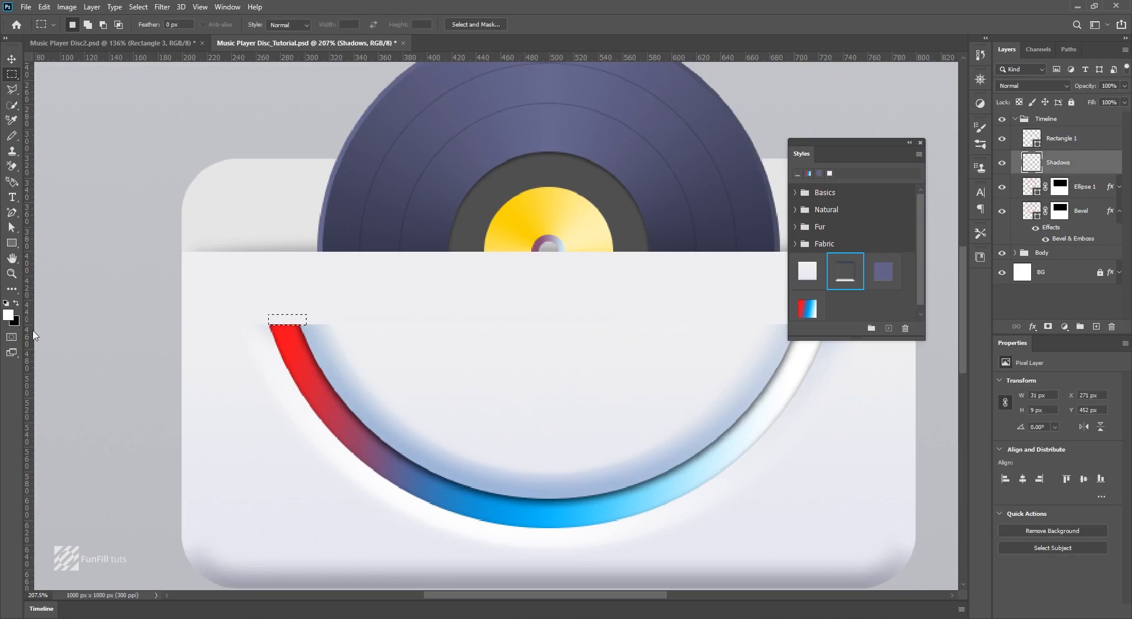
key("ctrl+BackSpace")
key("ctrl+d")
Nudge the black strip down 3 px so that it overlaps the arc's red end.
left_click(12, 60)
scroll(253, 319, "up", 3)
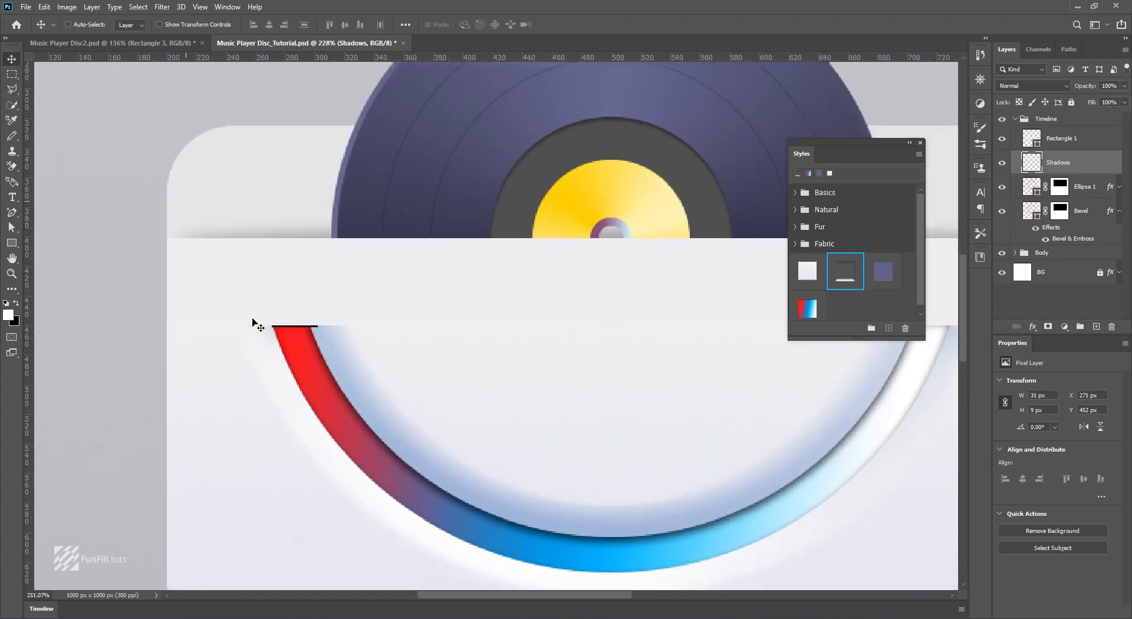
key("Down")
key("Down")
key("Down")
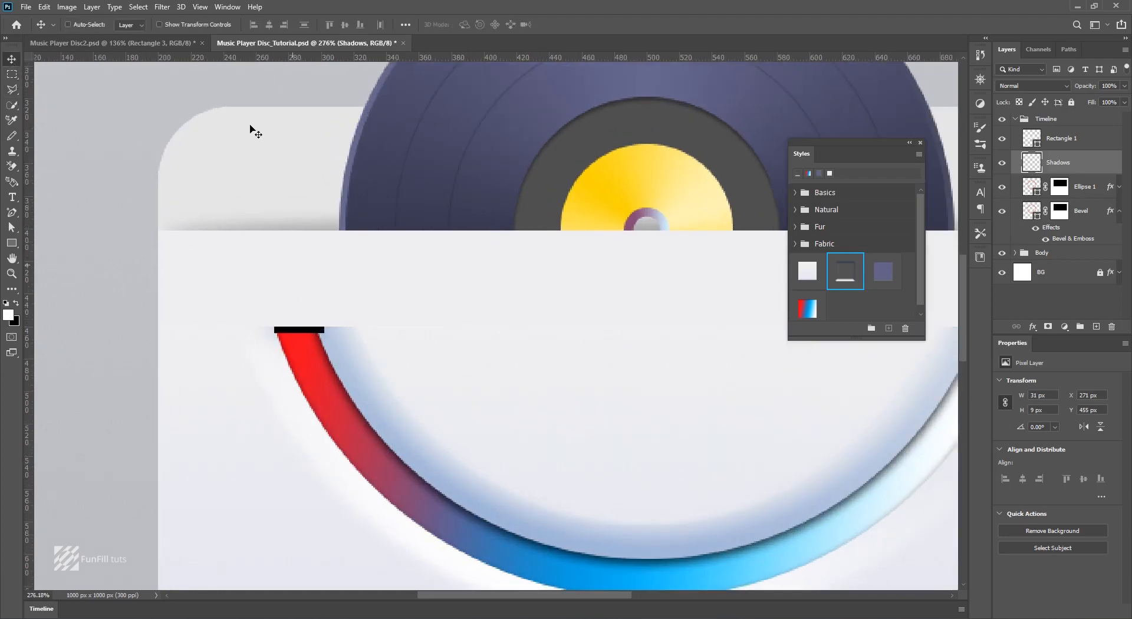
Soften the black strip on the Shadows layer with a Gaussian Blur of 5.0 pixels radius.
left_click(162, 7)
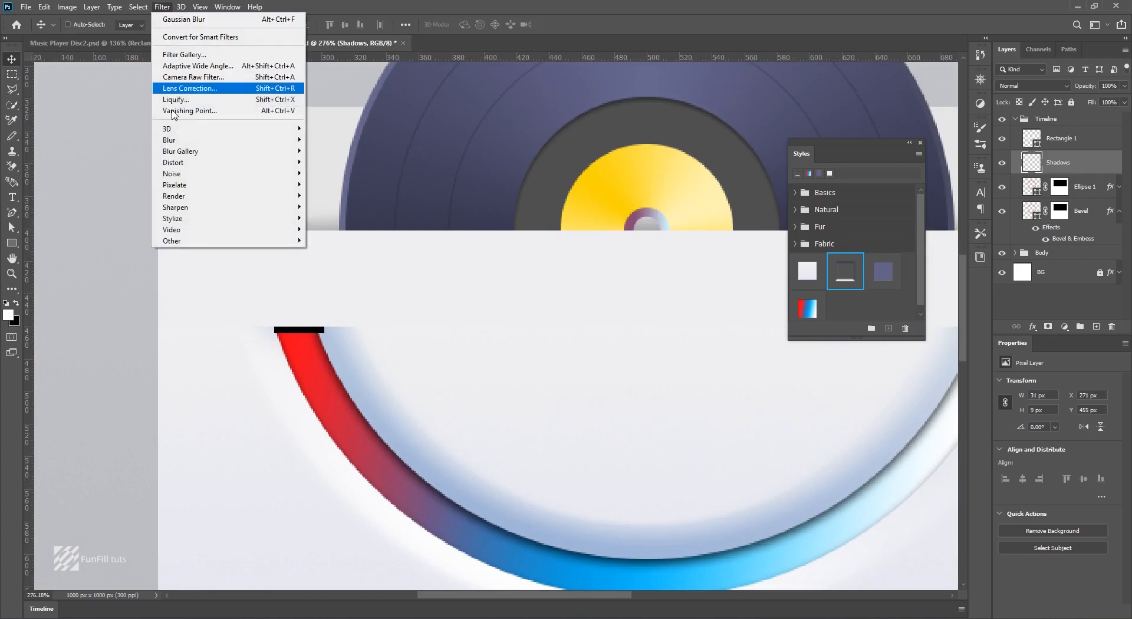
mouse_move(180, 141)
left_click(337, 184)
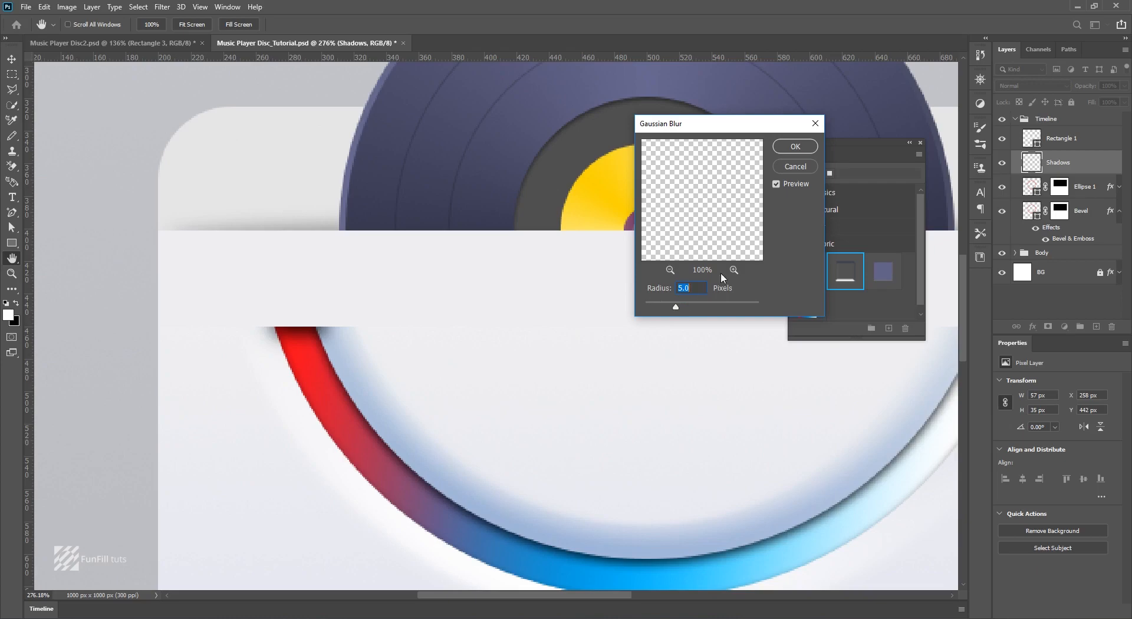
left_click(795, 146)
Duplicate the Shadows layer and move the copy across to the arc's white end, at about X 683 px.
scroll(422, 190, "down", 5)
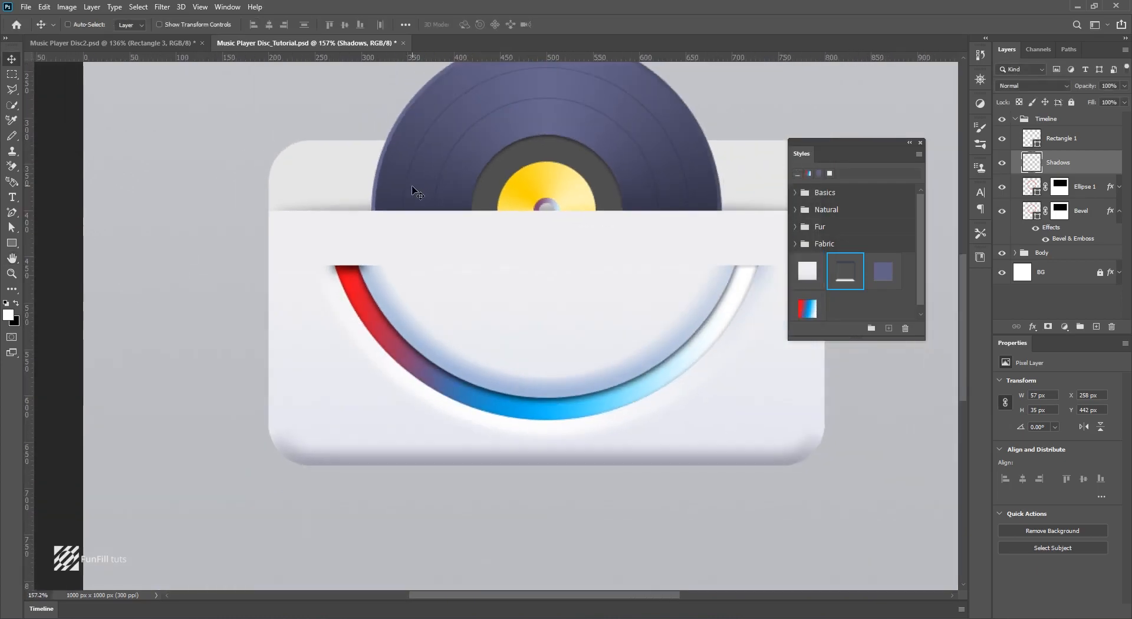
left_click_drag(517, 214, 476, 244)
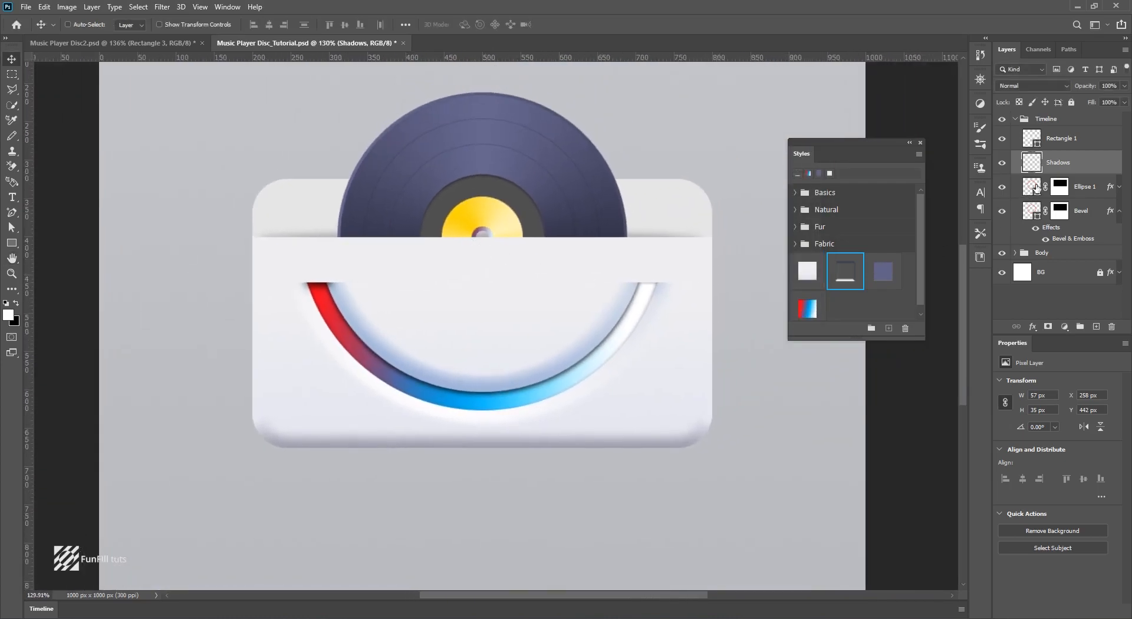
right_click(1095, 169)
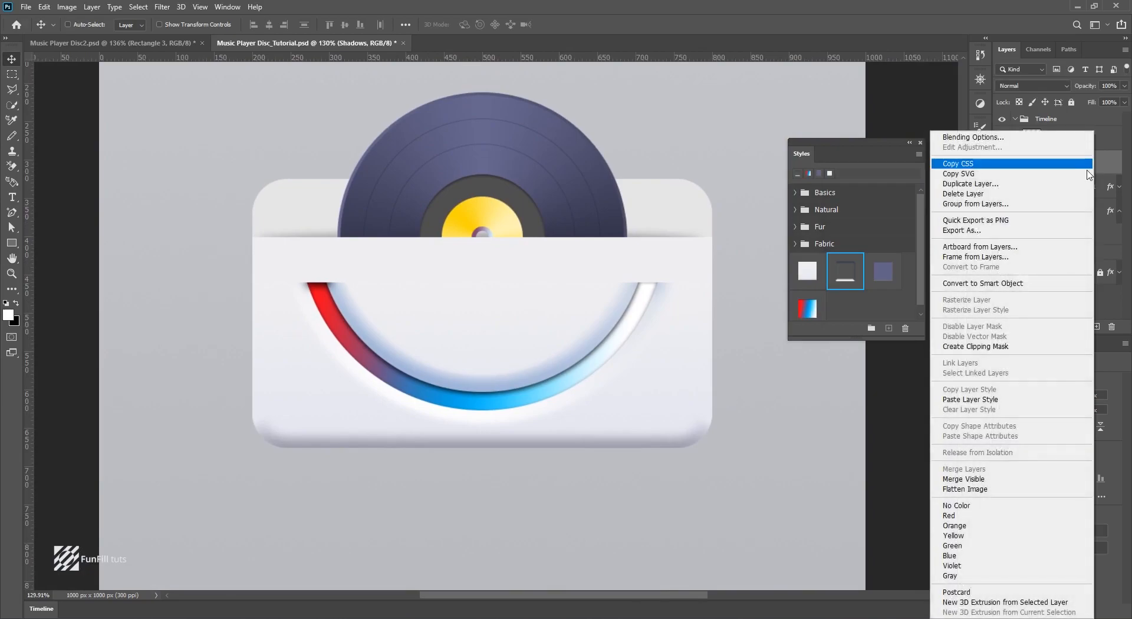
left_click(988, 185)
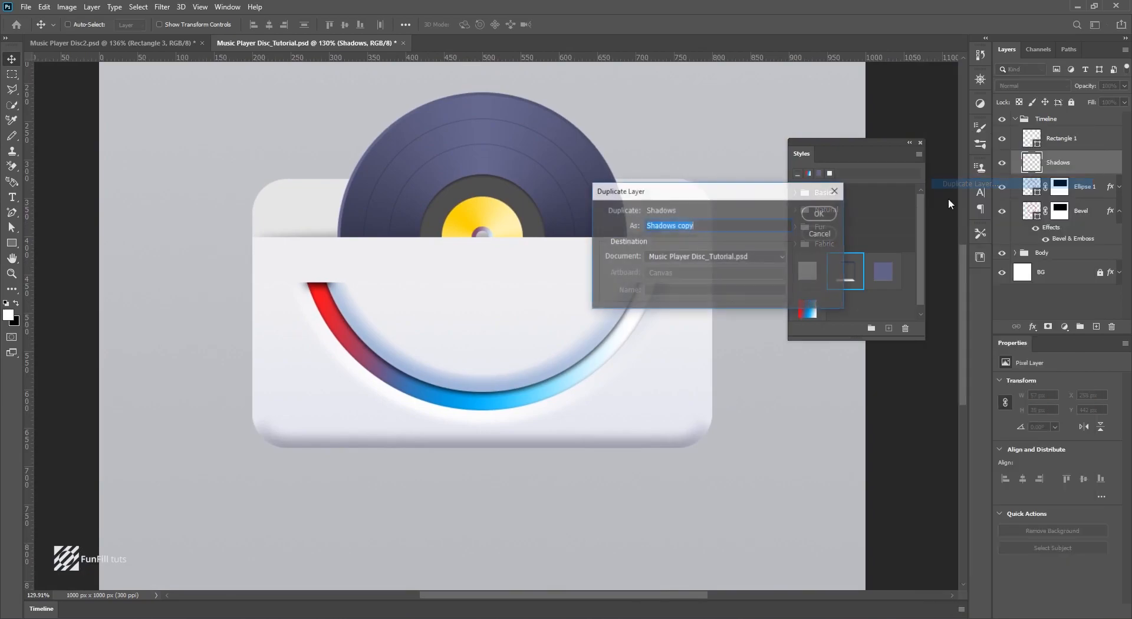
key("Return")
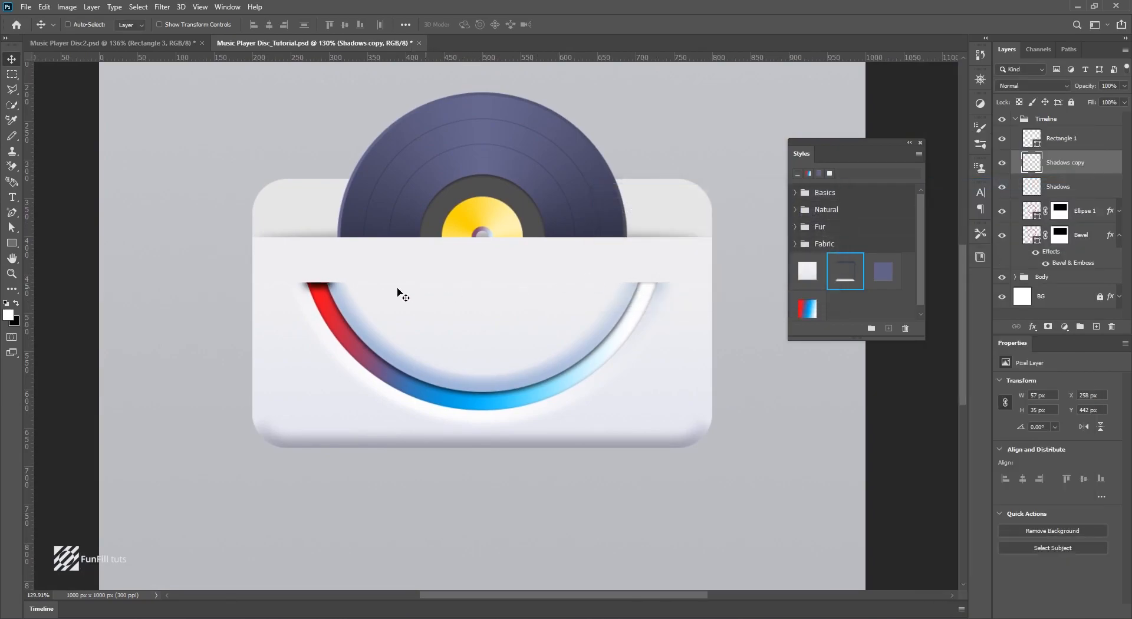
left_click_drag(309, 289, 646, 295)
scroll(654, 290, "up", 2)
scroll(647, 289, "down", 4)
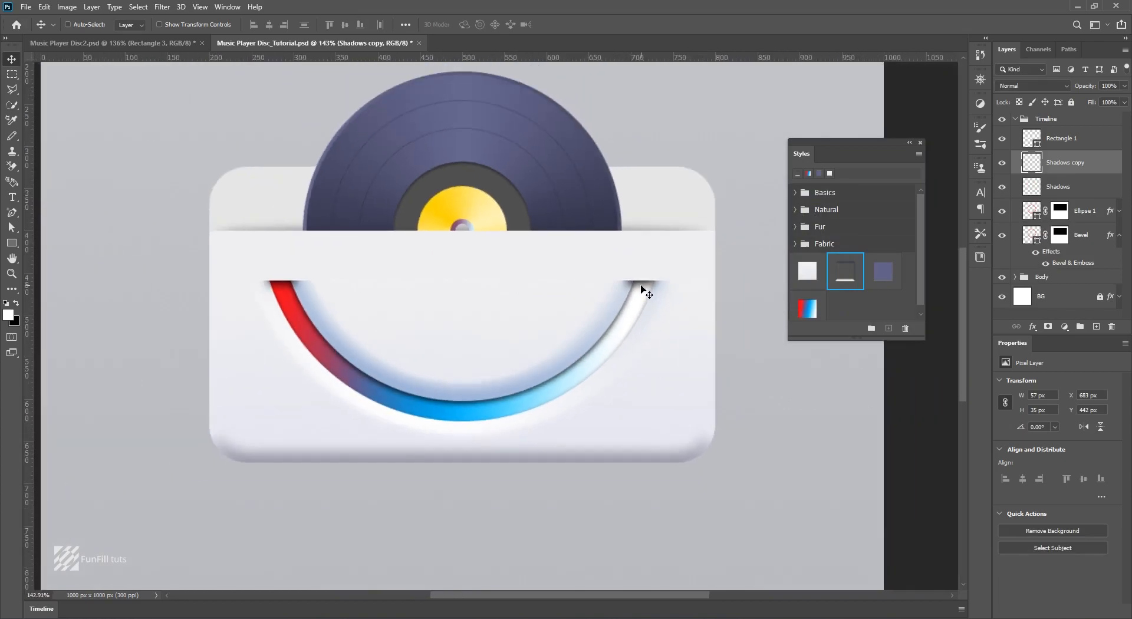
scroll(611, 217, "down", 2)
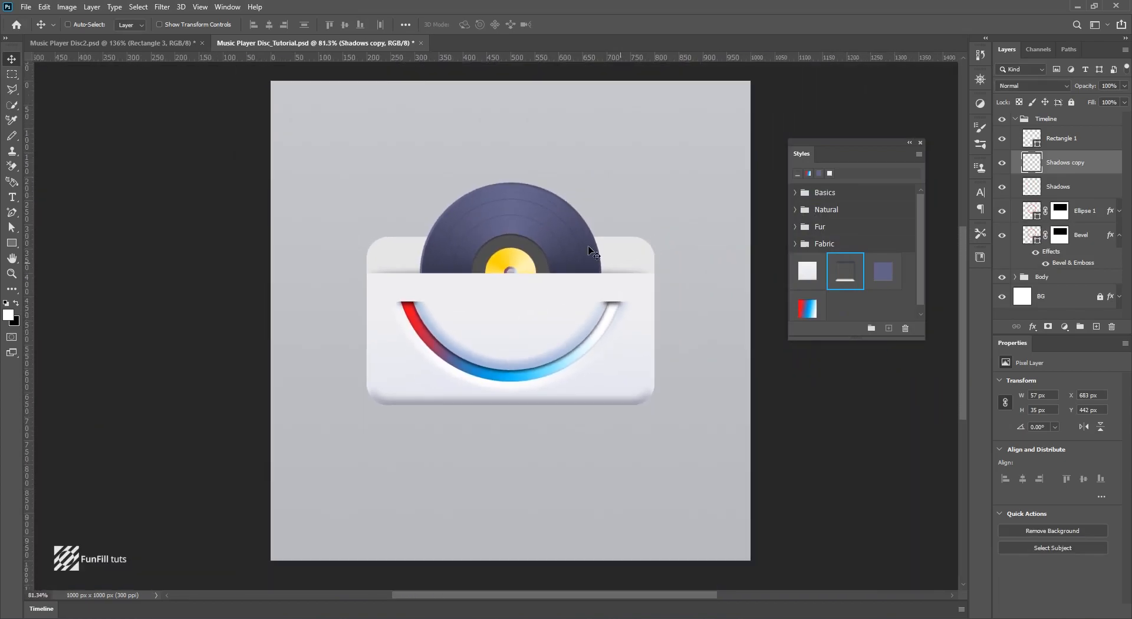
left_click_drag(606, 228, 597, 249)
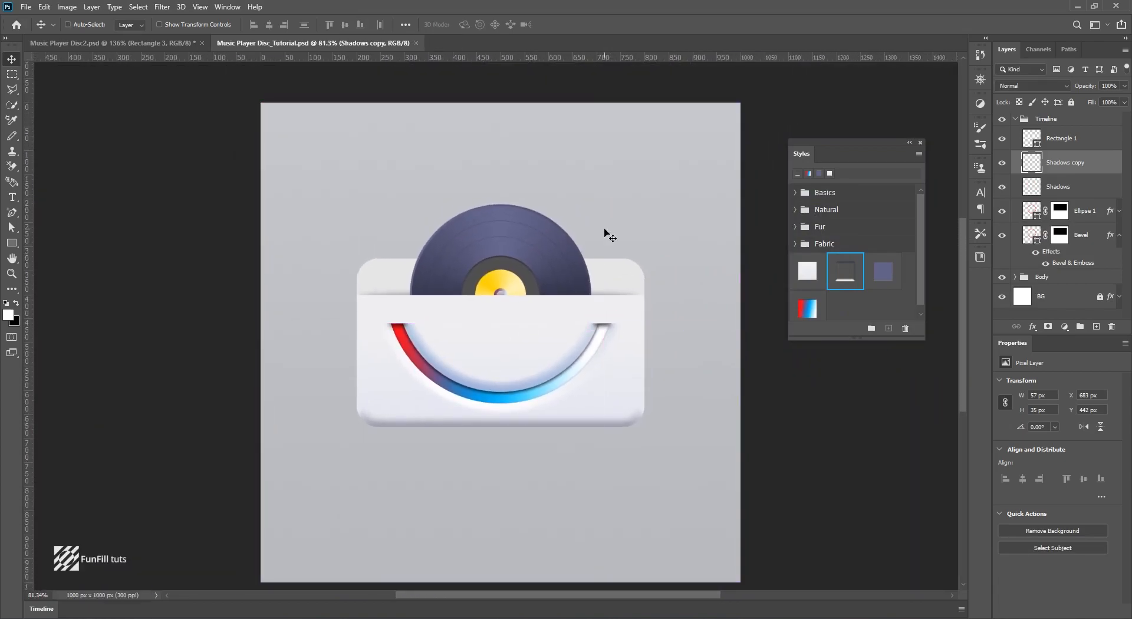
Compare the player with the reference design, and rename the Rectangle 1 layer as Bar.
left_click(178, 44)
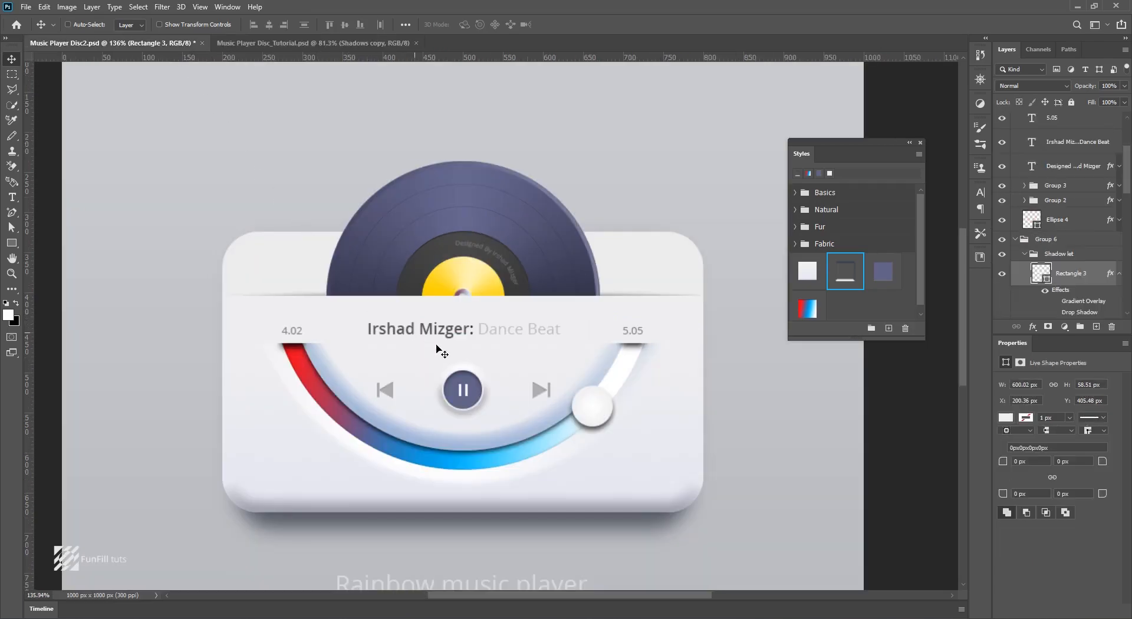
scroll(471, 358, "down", 1)
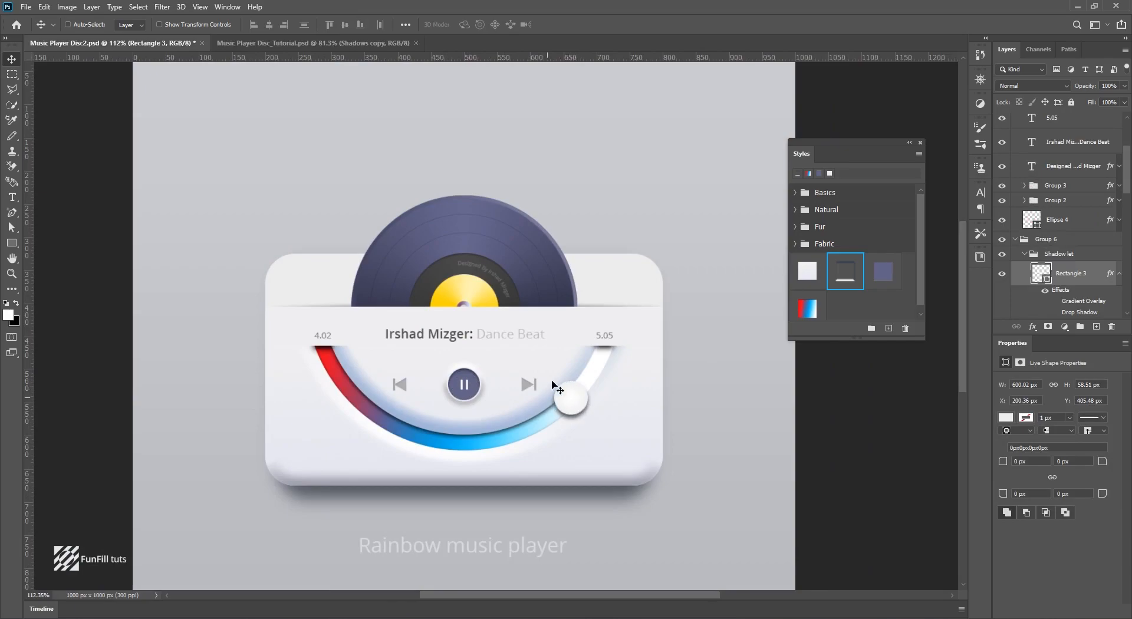
key("ctrl+Tab")
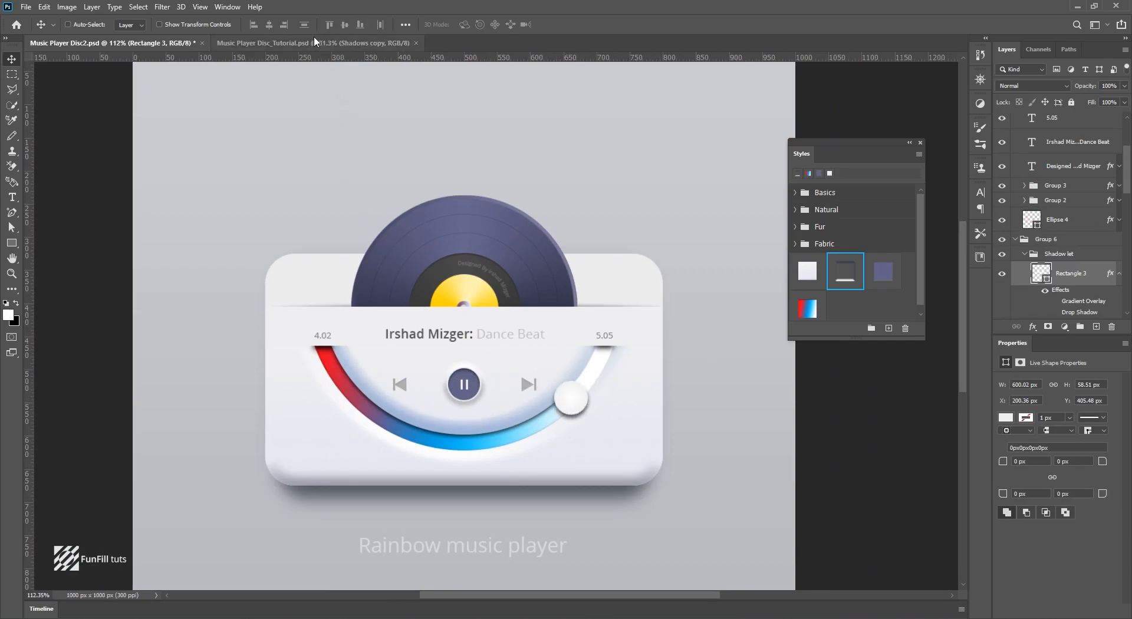
scroll(548, 358, "up", 1)
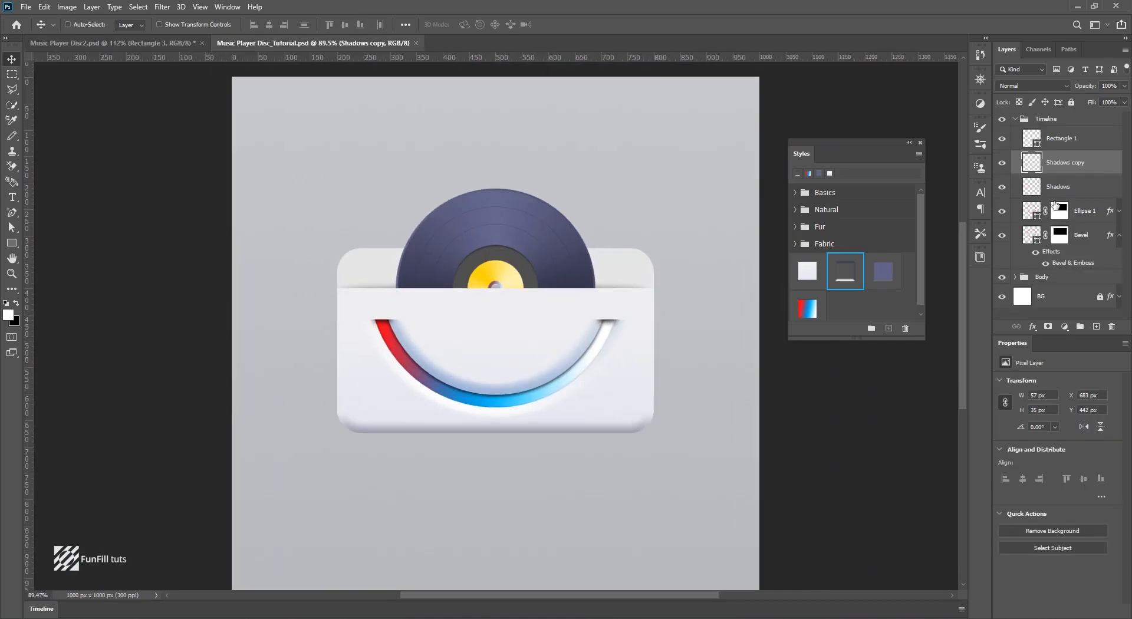
left_click(1069, 140)
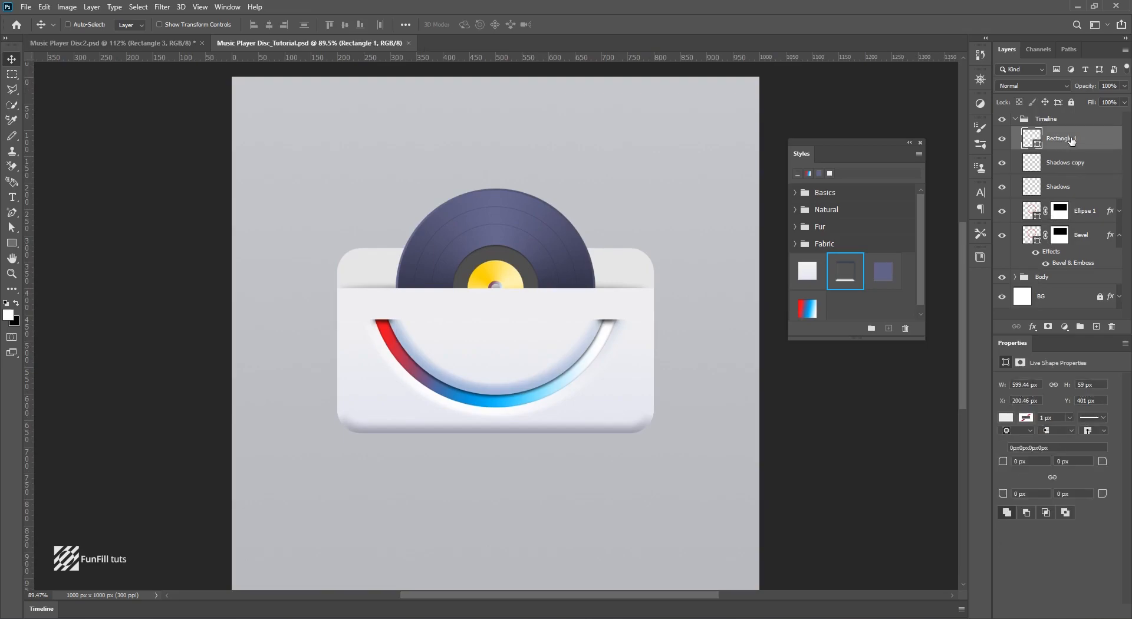
double_click(1061, 138)
type("Bar")
key("Return")
With the Ellipse tool, draw a white circle about 67 px wide over the arc's pale blue section, above Bar in the Timeline group.
left_click(11, 242)
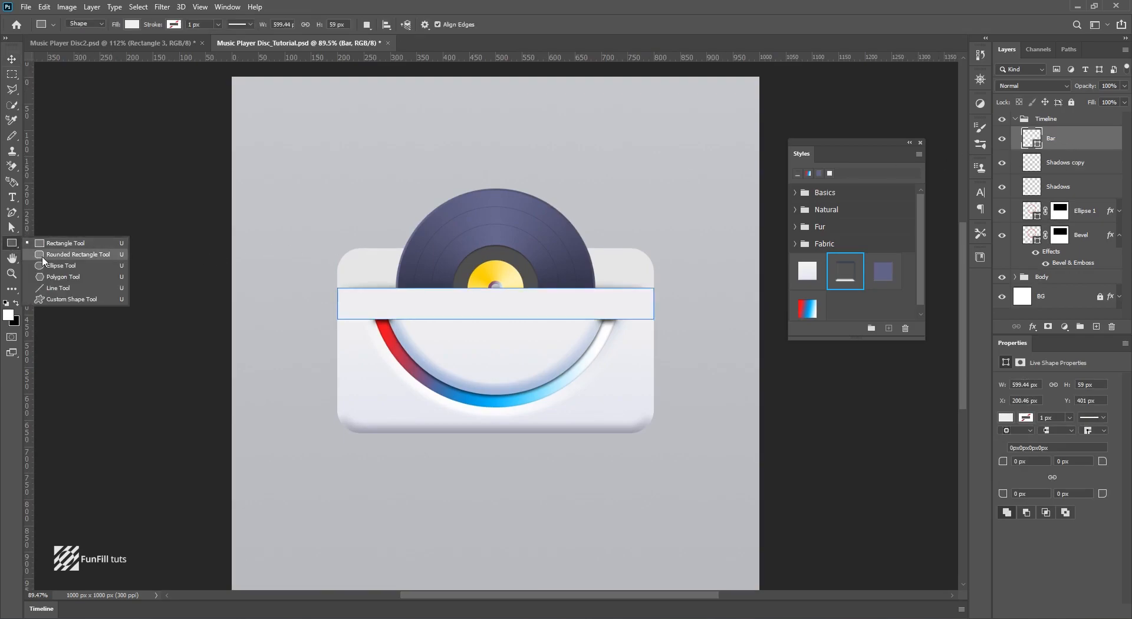
left_click(51, 265)
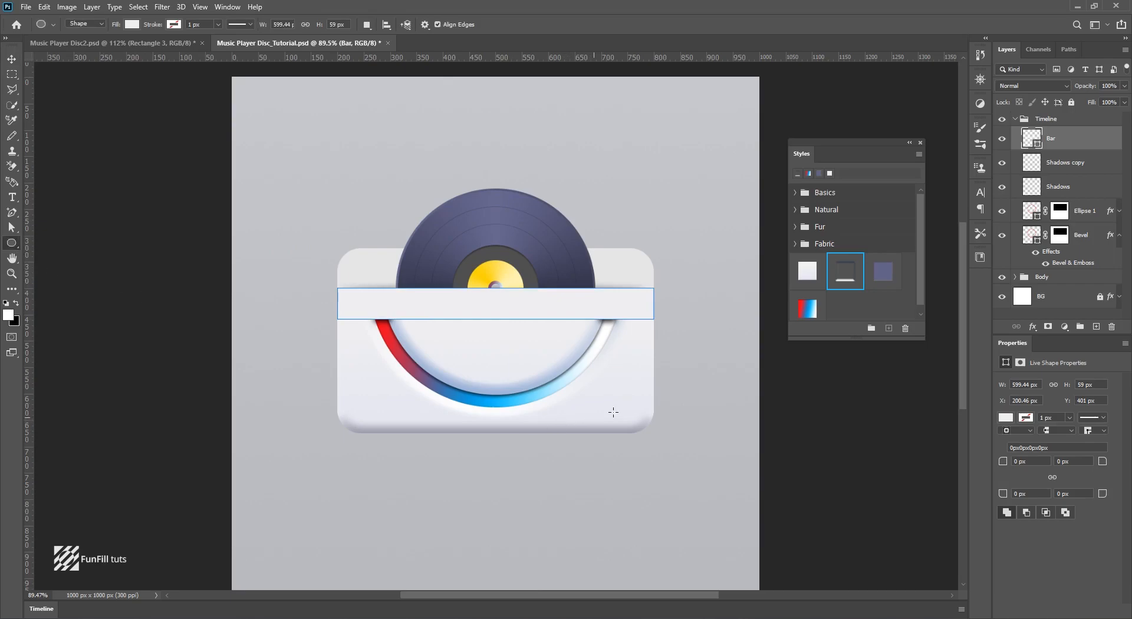
scroll(614, 413, "up", 3)
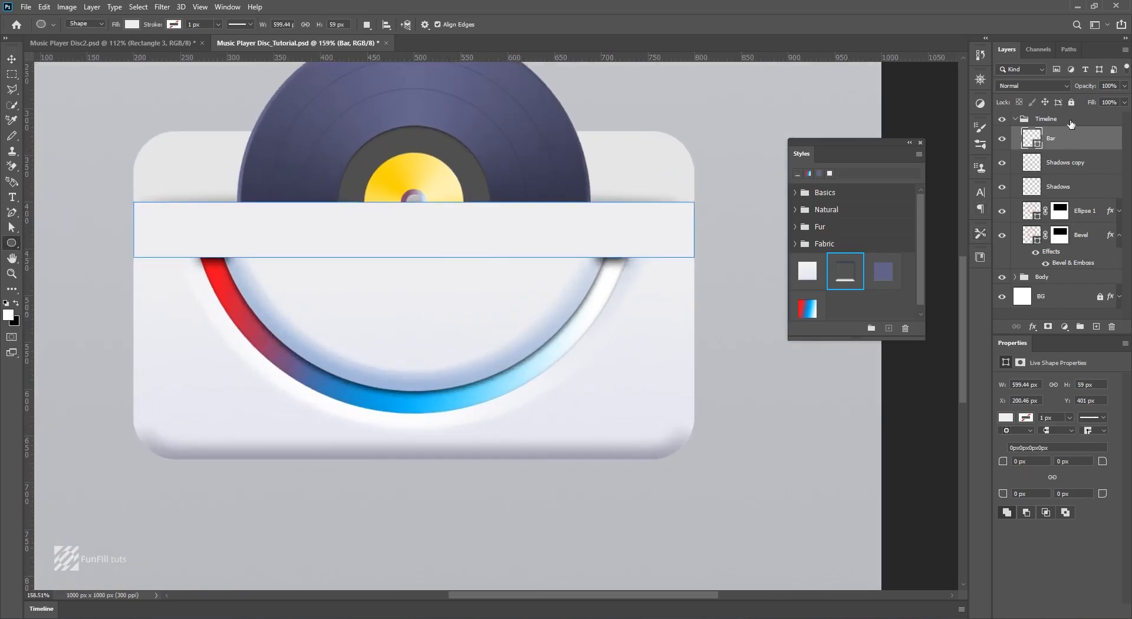
left_click(1071, 121)
left_click_drag(532, 310, 595, 391)
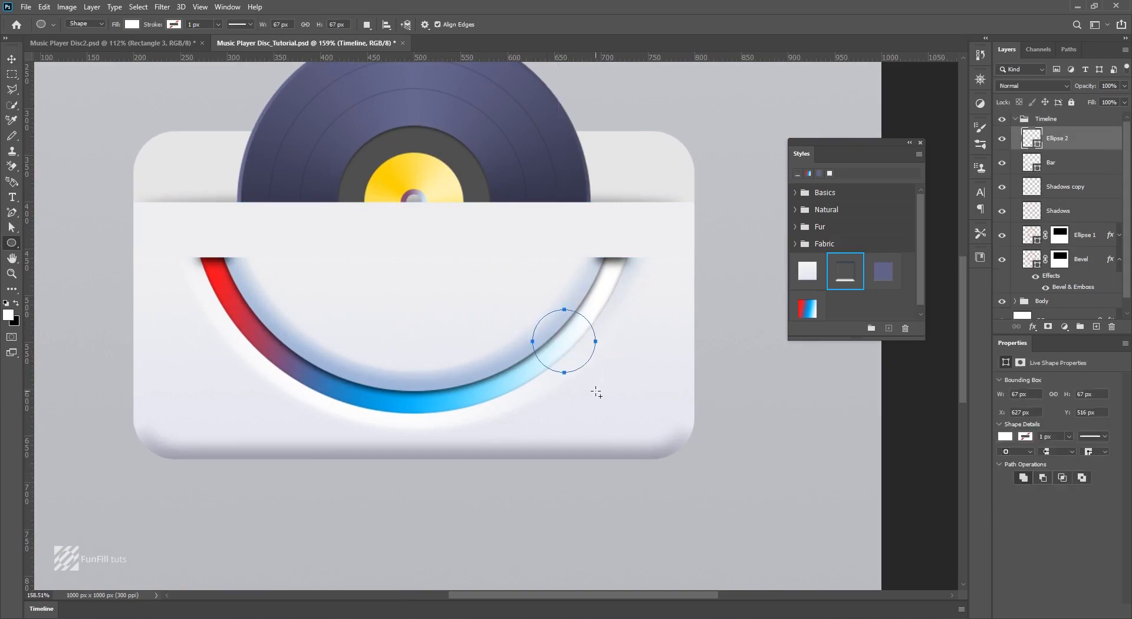
left_click(12, 62)
left_click_drag(571, 357, 572, 358)
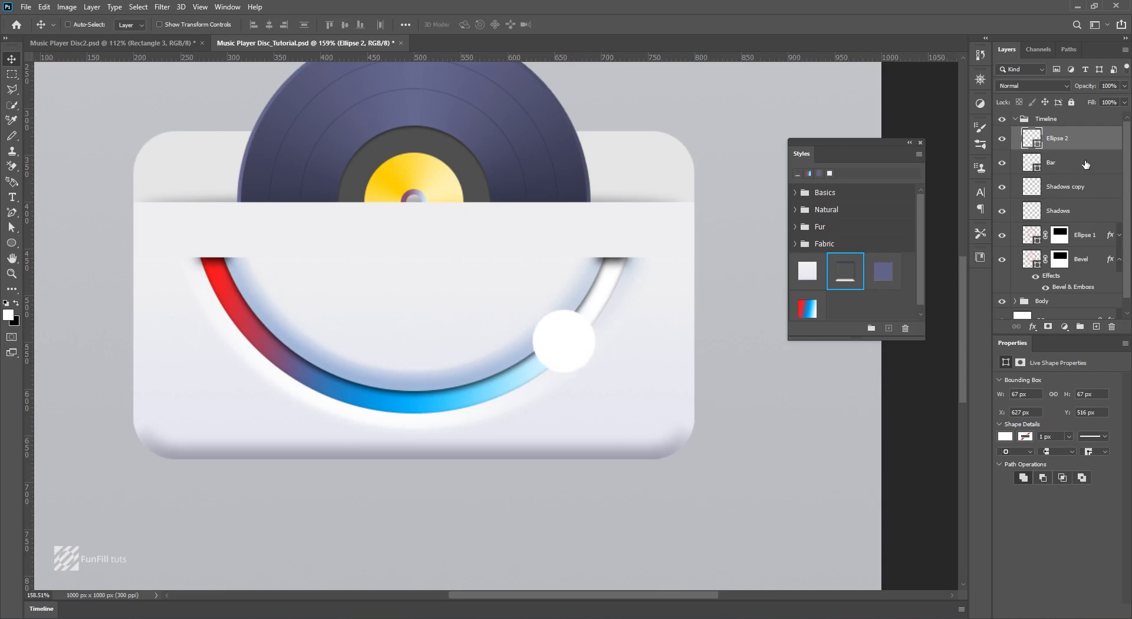
Add a Multiply drop shadow to Ellipse 2 with 42% opacity, 90° angle, 6 px distance, 0% spread and 5 px size.
double_click(1094, 145)
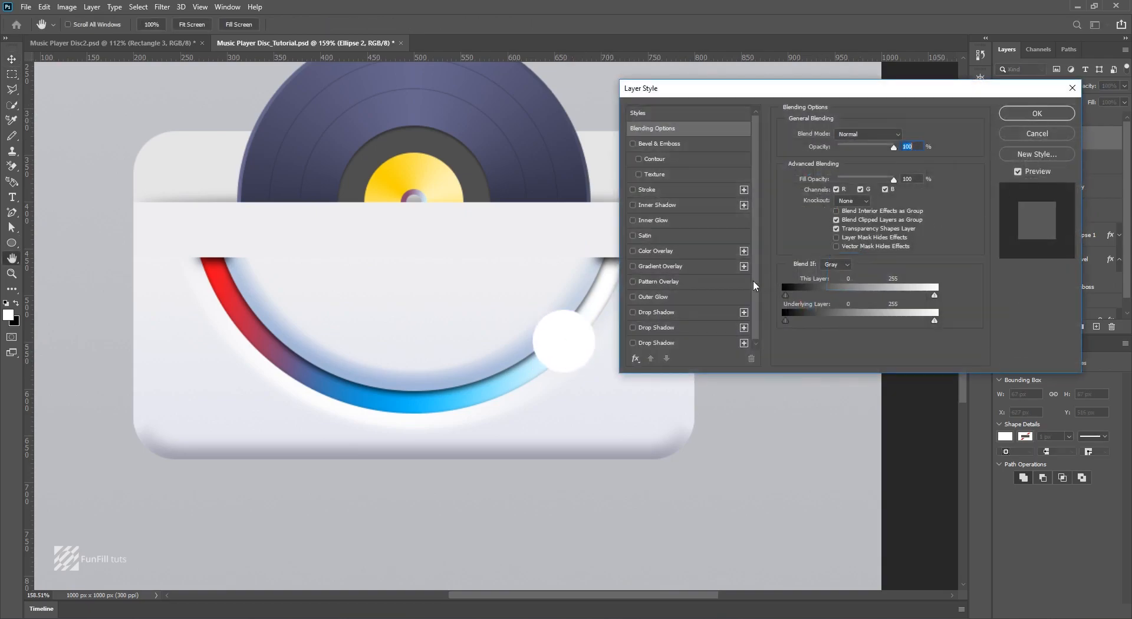
left_click(657, 343)
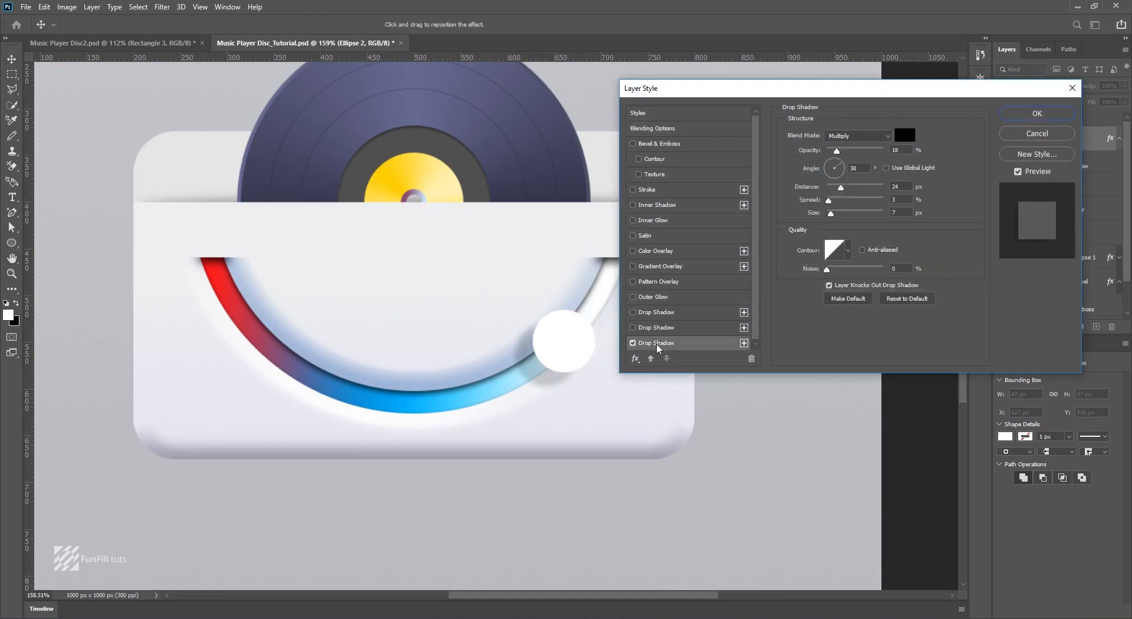
left_click(891, 299)
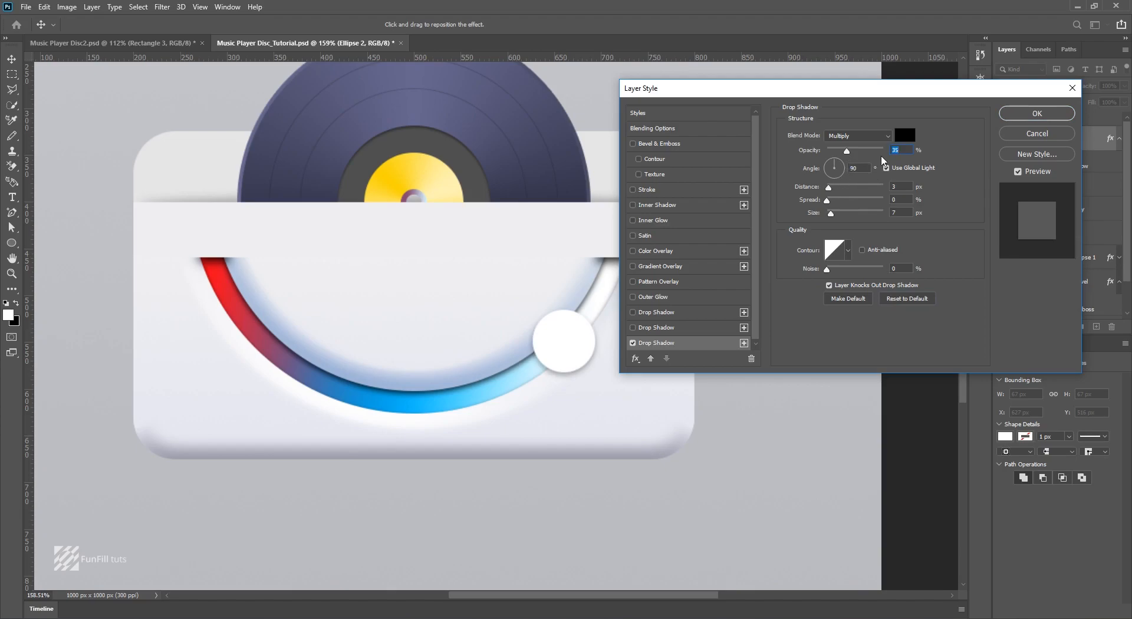
left_click_drag(832, 189, 833, 191)
key("Up")
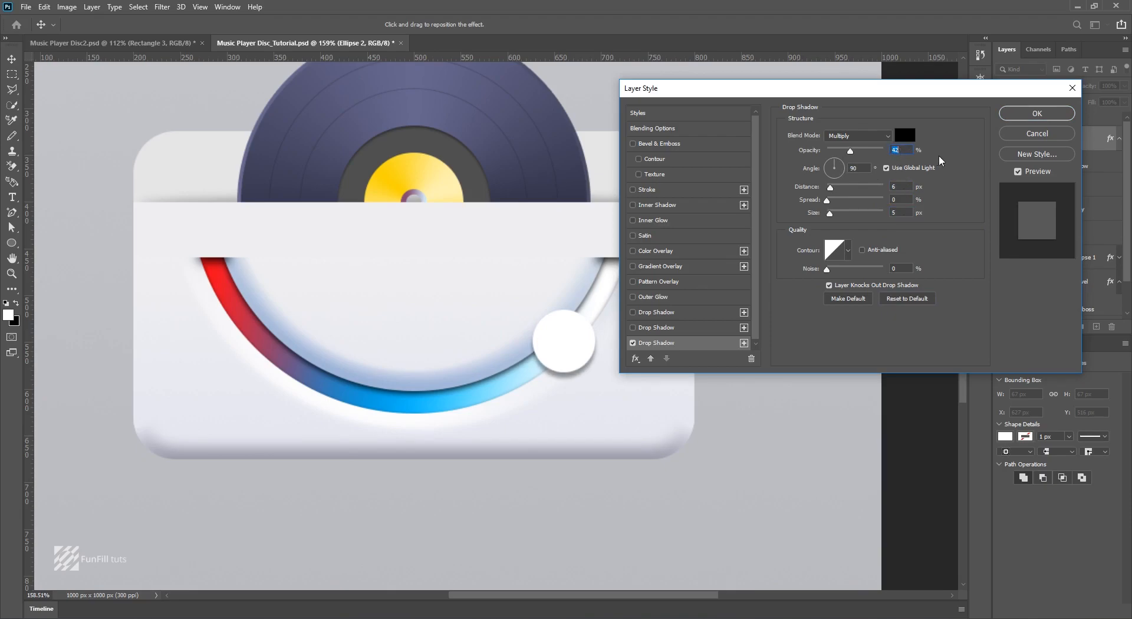
left_click(1009, 115)
Compare the shadowed slider knob with the finished player in the reference design, and return to the tutorial document.
scroll(519, 236, "down", 3)
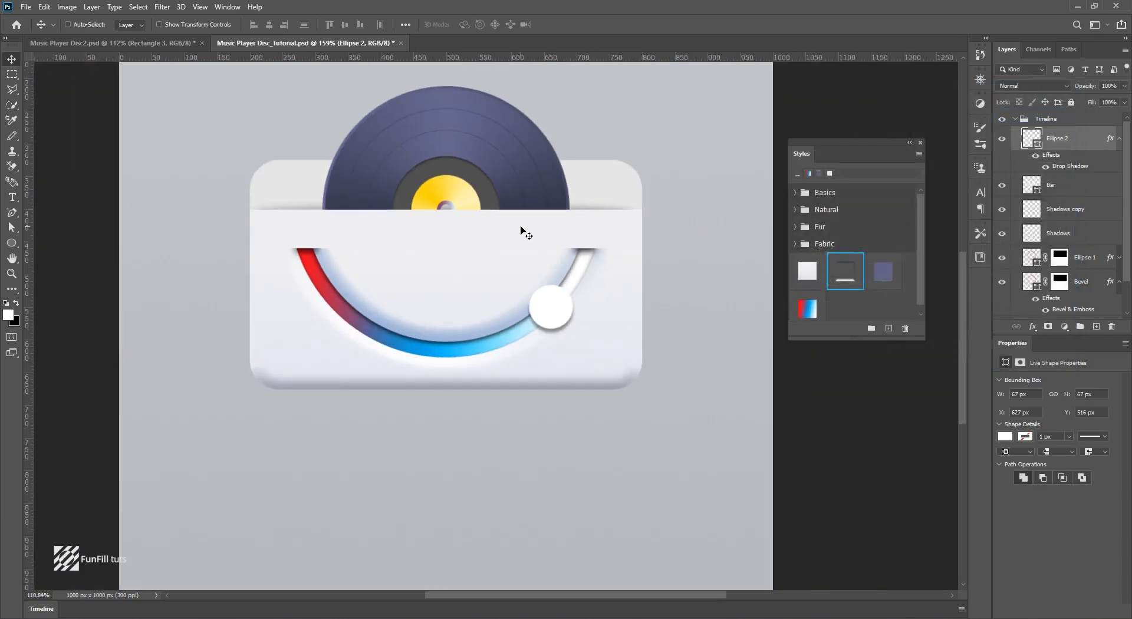
scroll(516, 238, "up", 4)
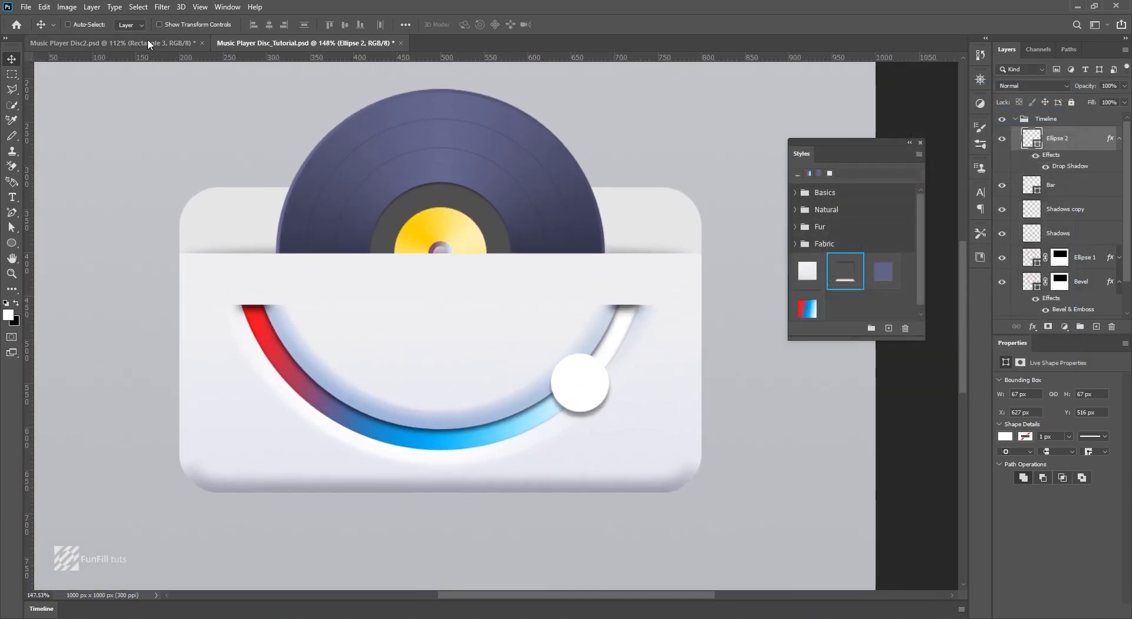
left_click(148, 39)
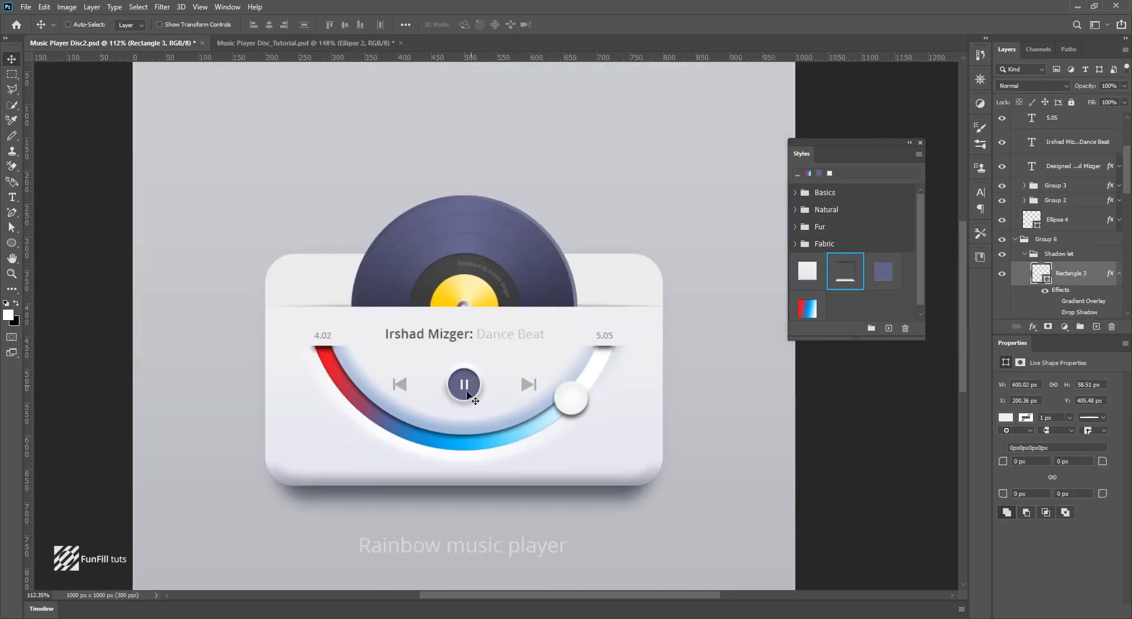
left_click(299, 44)
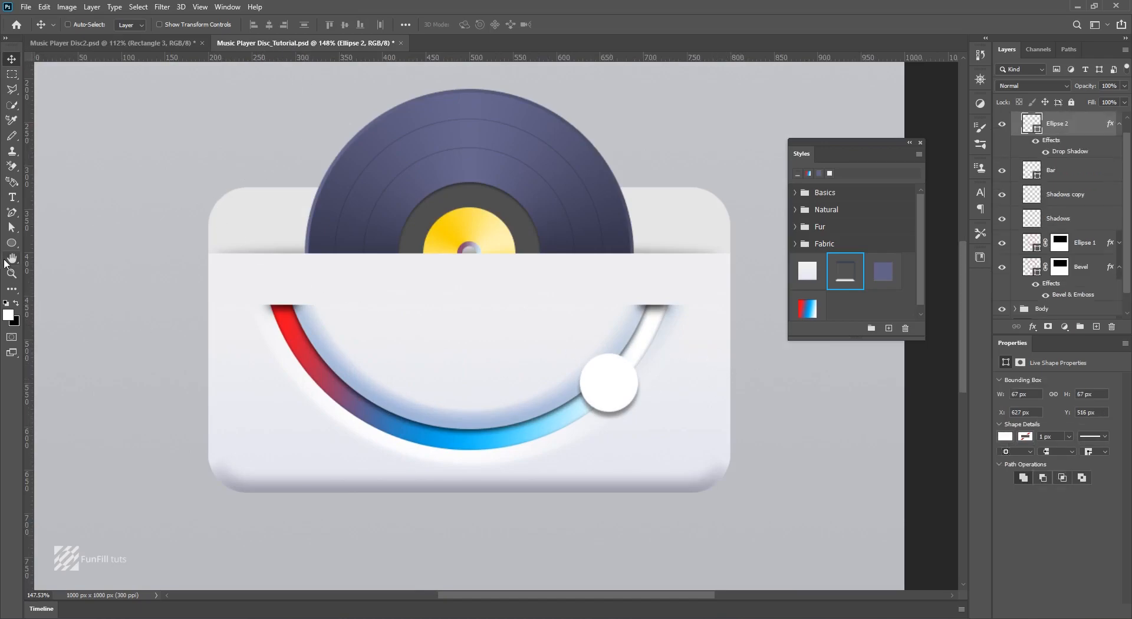
With the Ellipse tool, draw a white circle about 54 px wide inside the arc, at the top of the Timeline group.
left_click(11, 244)
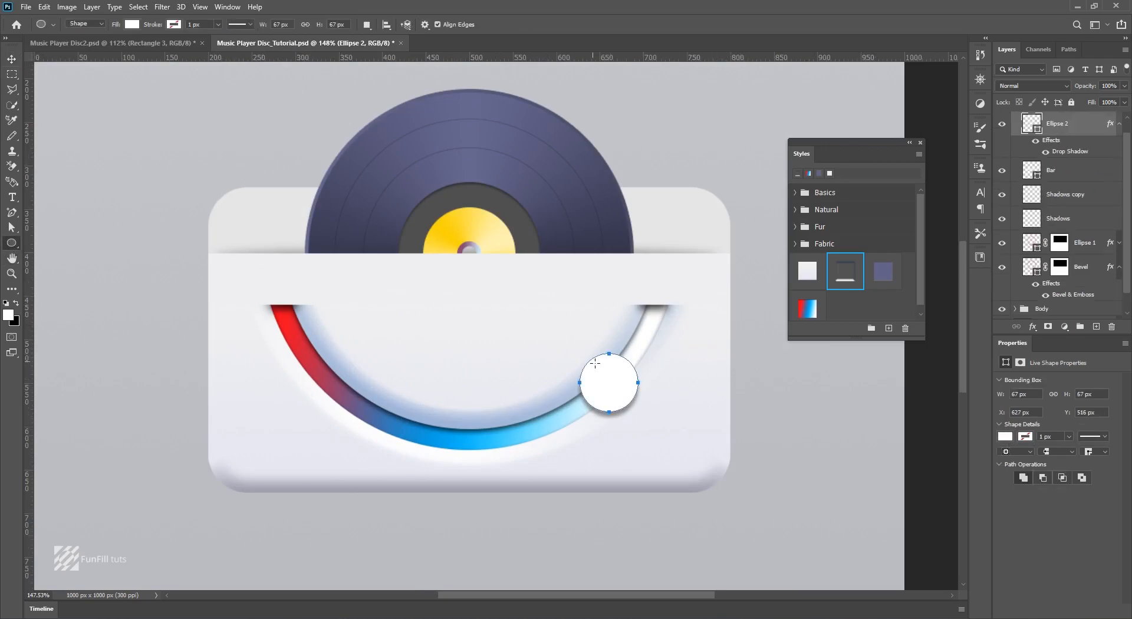
scroll(1070, 172, "up", 1)
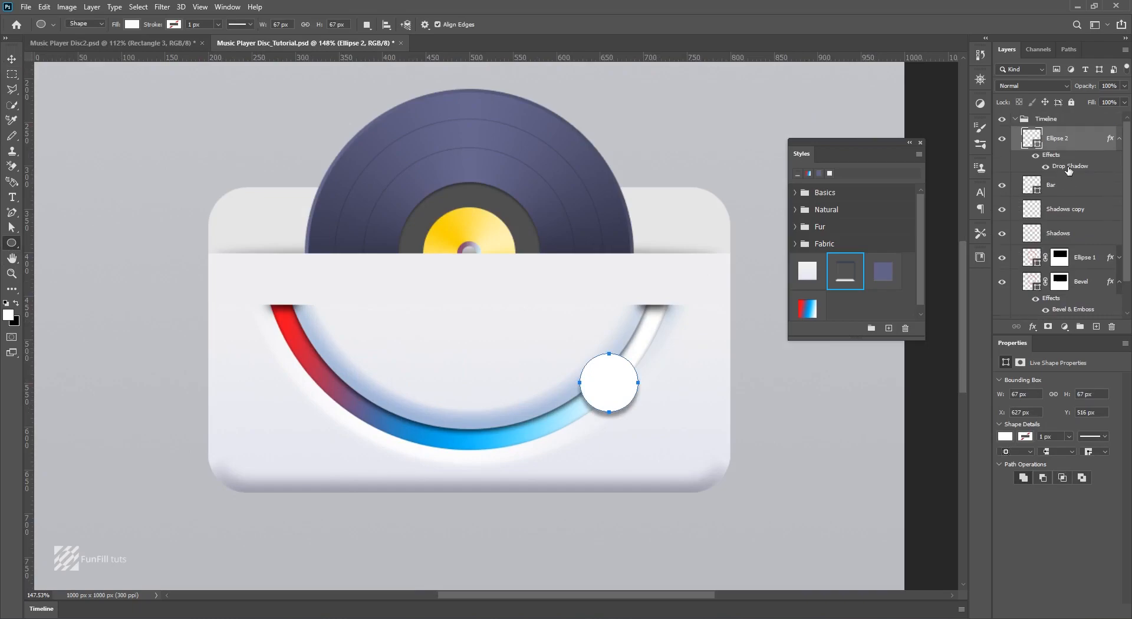
left_click(1069, 120)
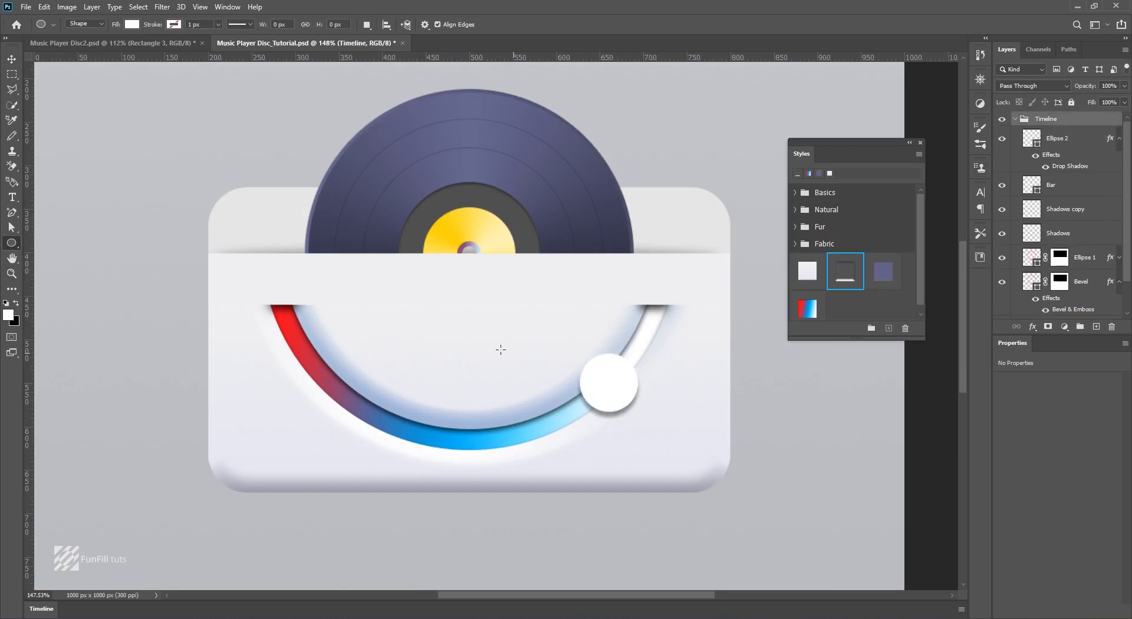
scroll(501, 350, "up", 2)
left_click_drag(421, 319, 481, 377)
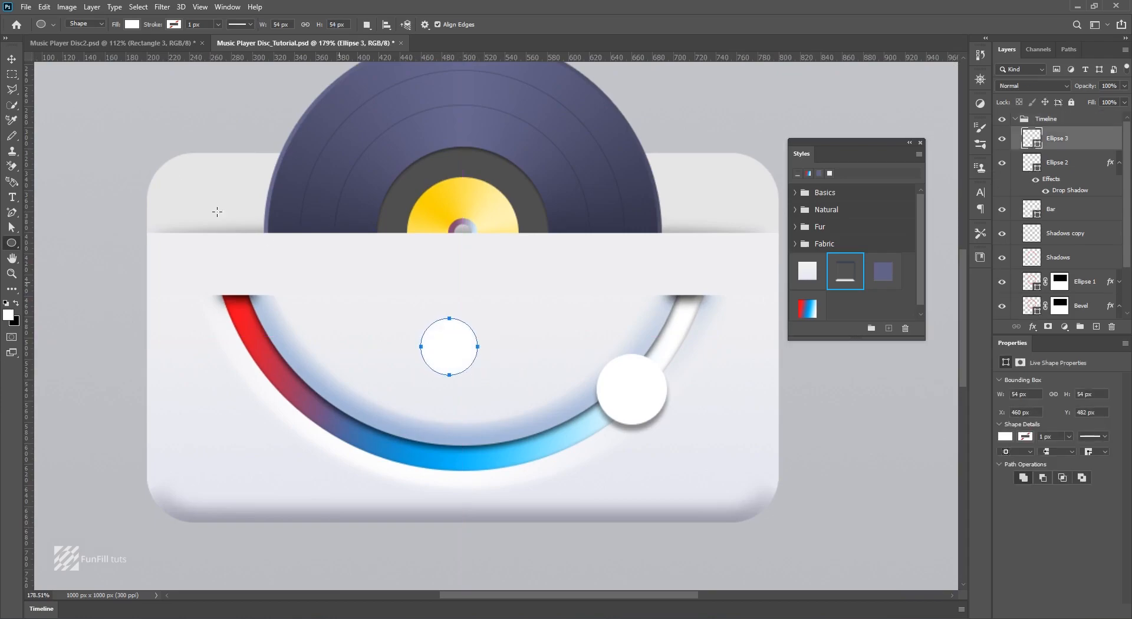
Centre the new circle horizontally and vertically on the whole canvas, and clear the selection.
left_click(11, 58)
scroll(459, 353, "down", 3)
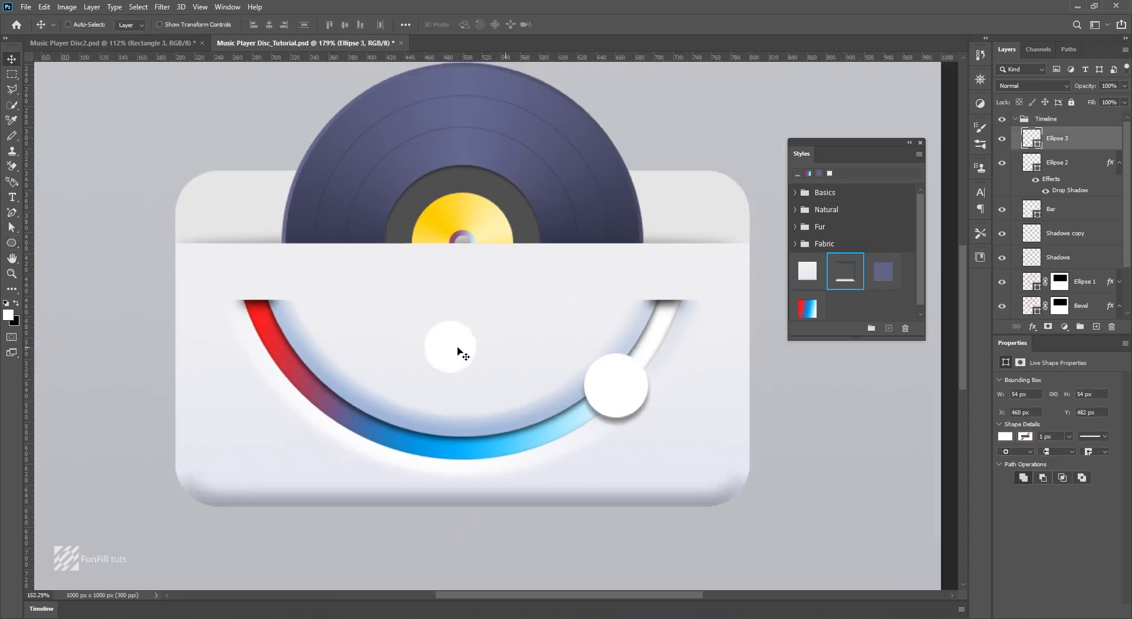
key("ctrl+a")
left_click(269, 24)
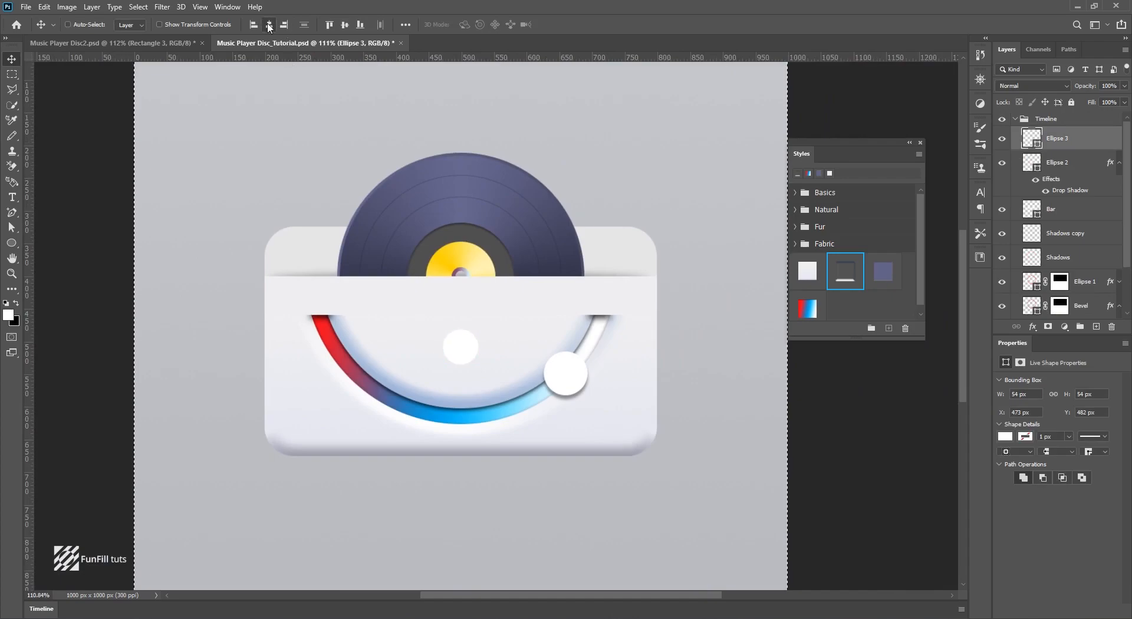
left_click(345, 24)
key("ctrl+d")
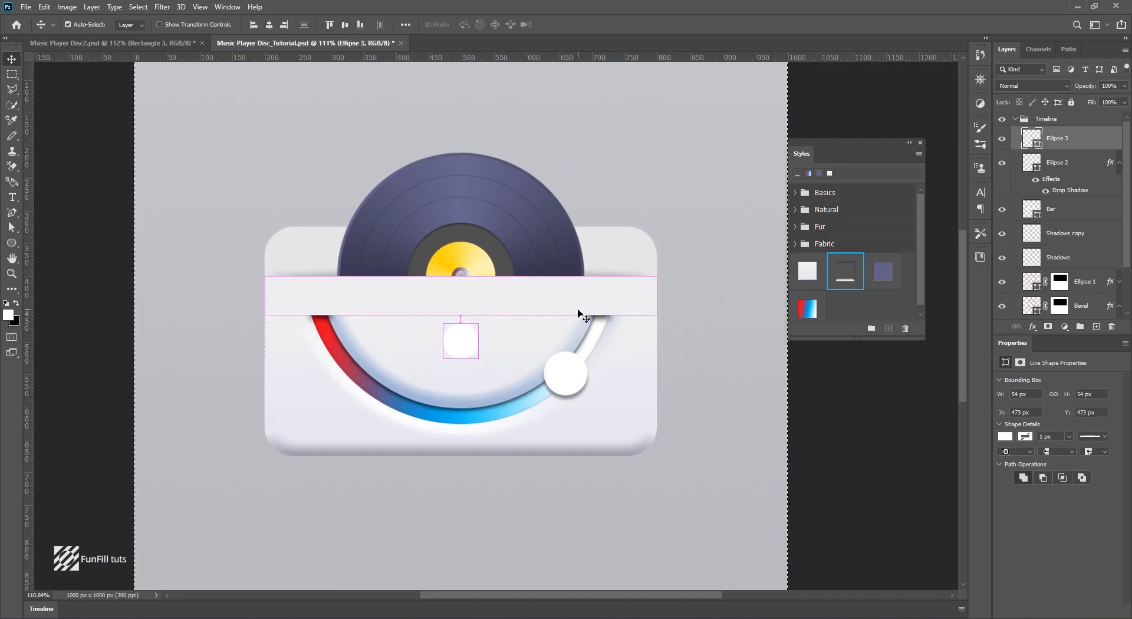
scroll(460, 350, "up", 2)
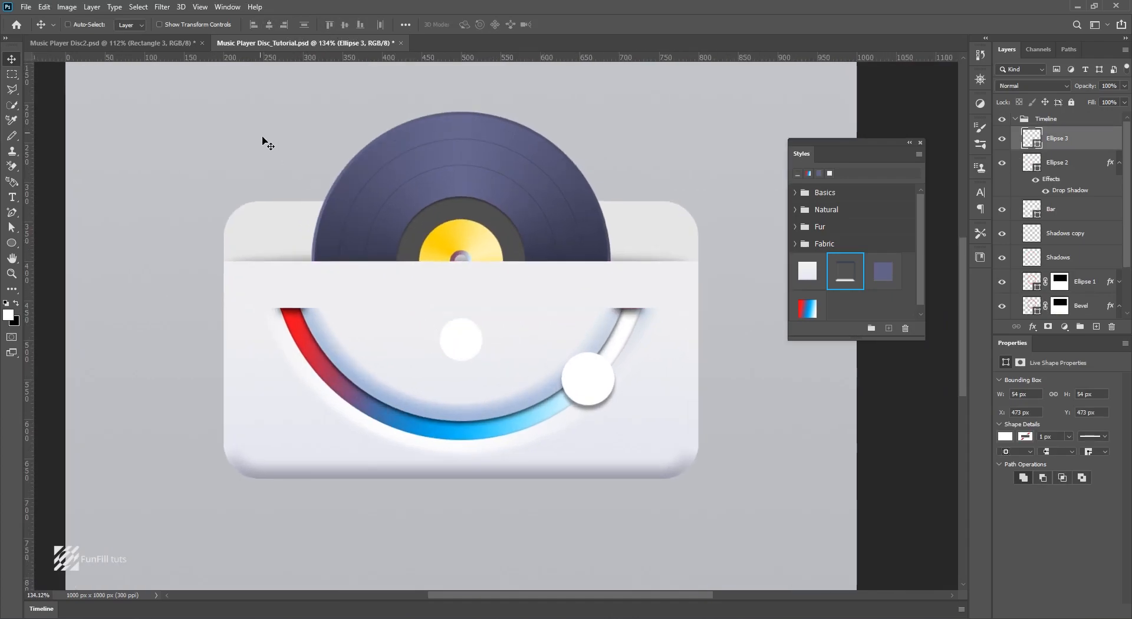
Enlarge the centred circle proportionally from its centre to about 58.5 px wide.
key("ctrl+t")
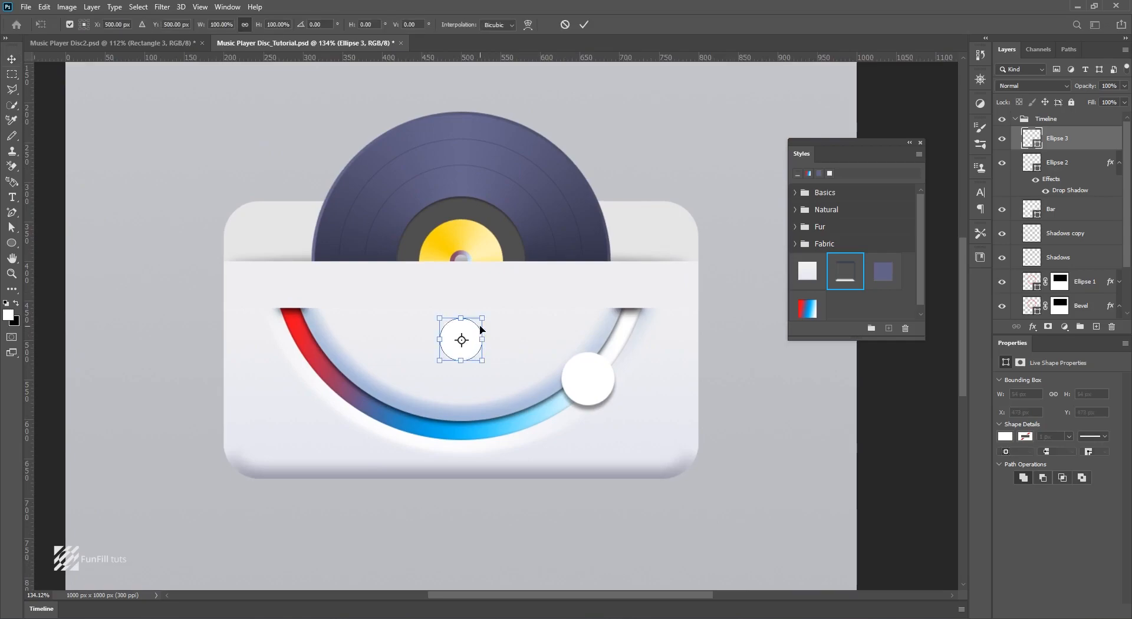
left_click_drag(483, 318, 485, 315)
key("Return")
scroll(478, 330, "down", 2)
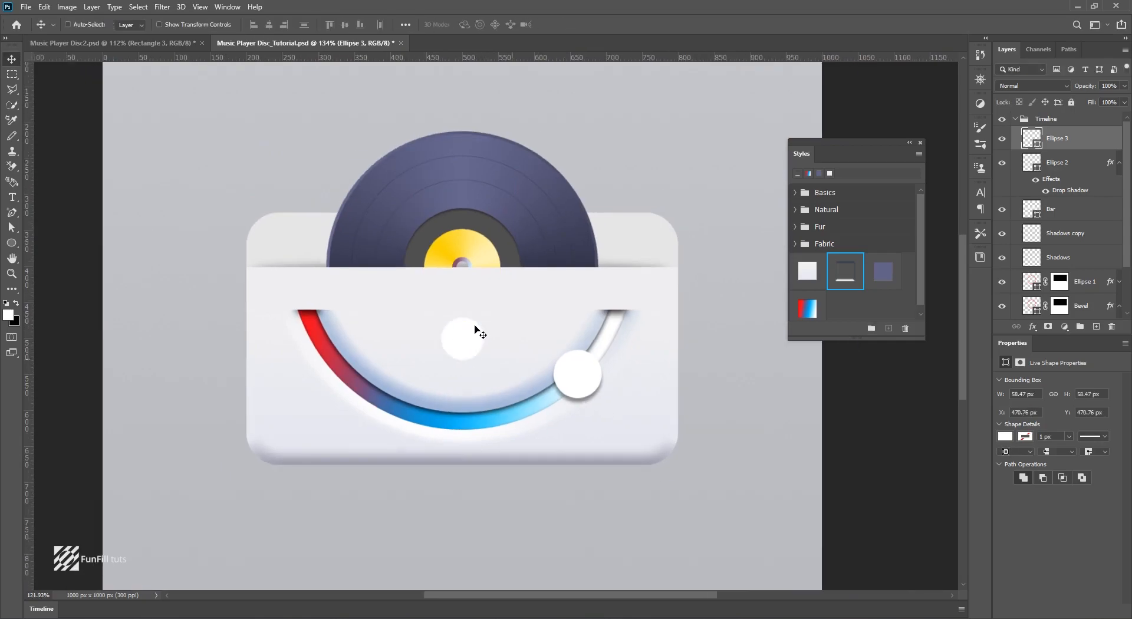
Apply the saved purple button style to the Ellipse 3 circle.
scroll(478, 330, "up", 2)
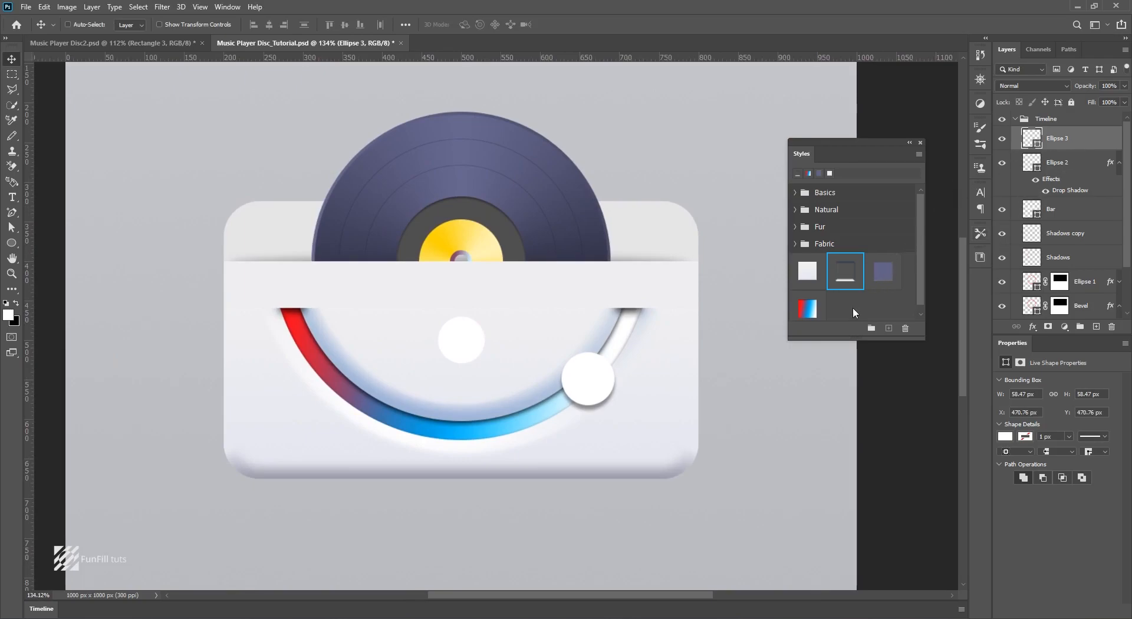
scroll(876, 302, "down", 1)
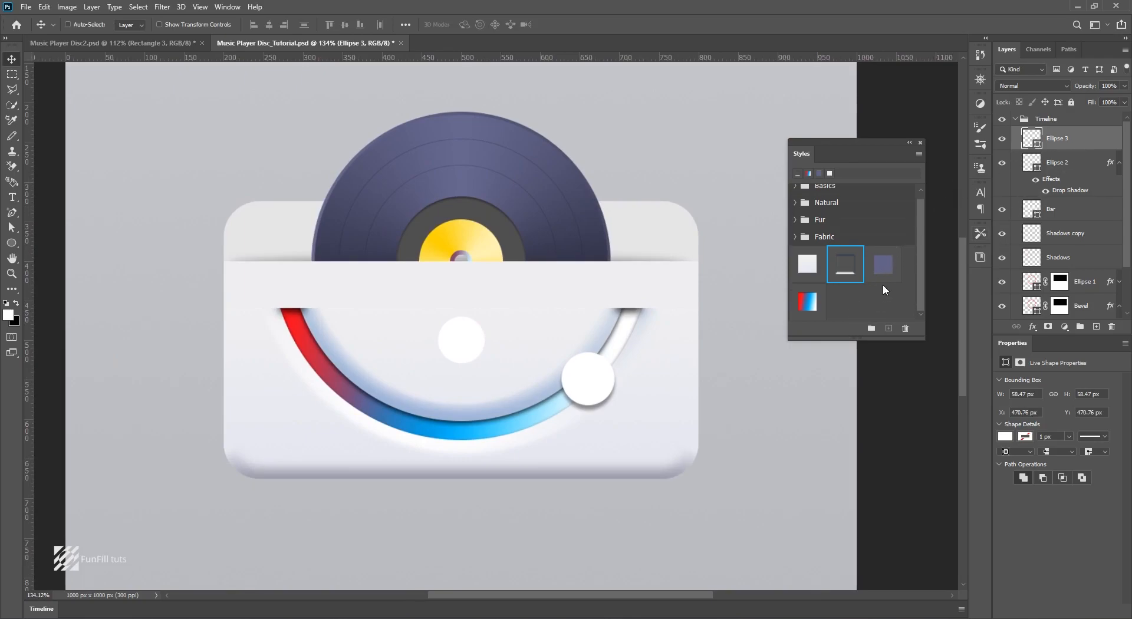
left_click(883, 265)
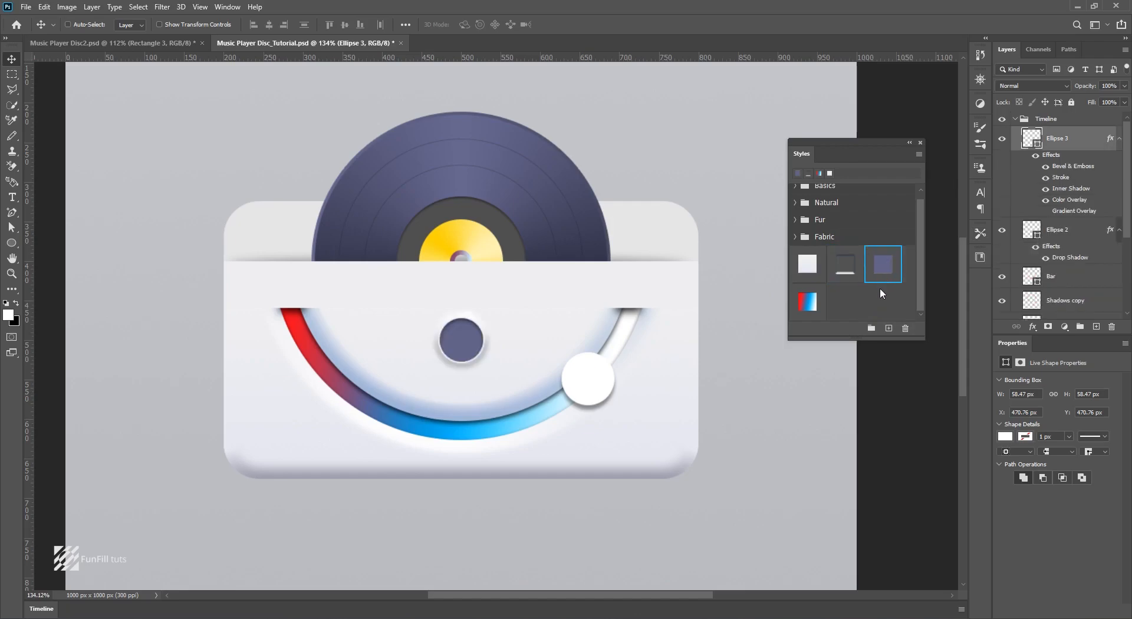
Review Ellipse 3's Bevel & Emboss settings, including style, technique, depth, and the highlight and shadow colours.
double_click(1097, 142)
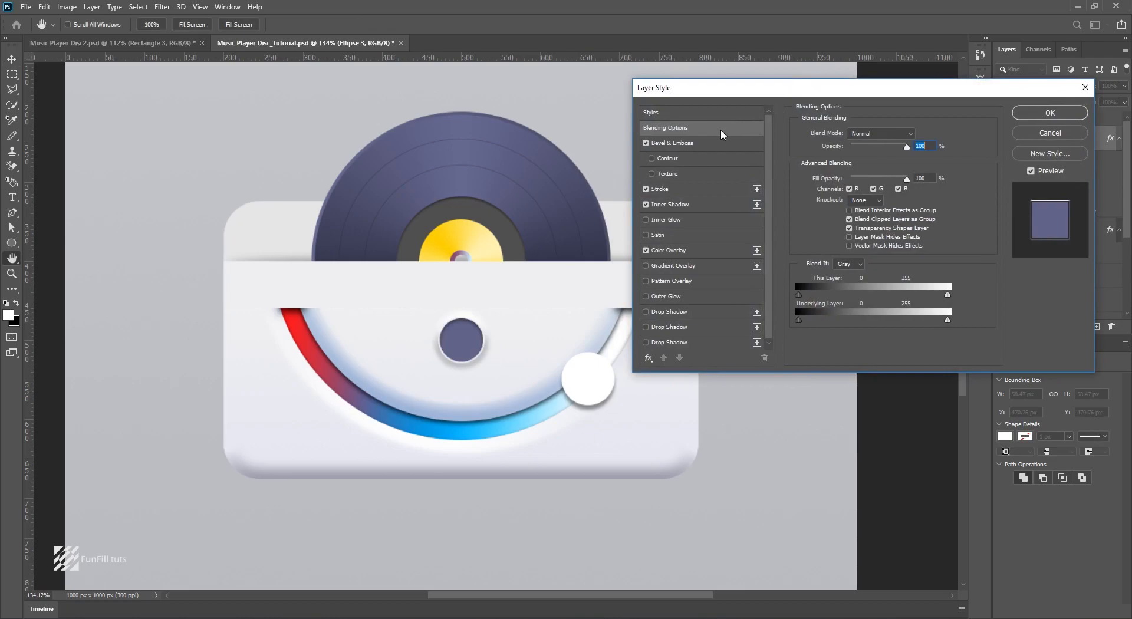
left_click(678, 143)
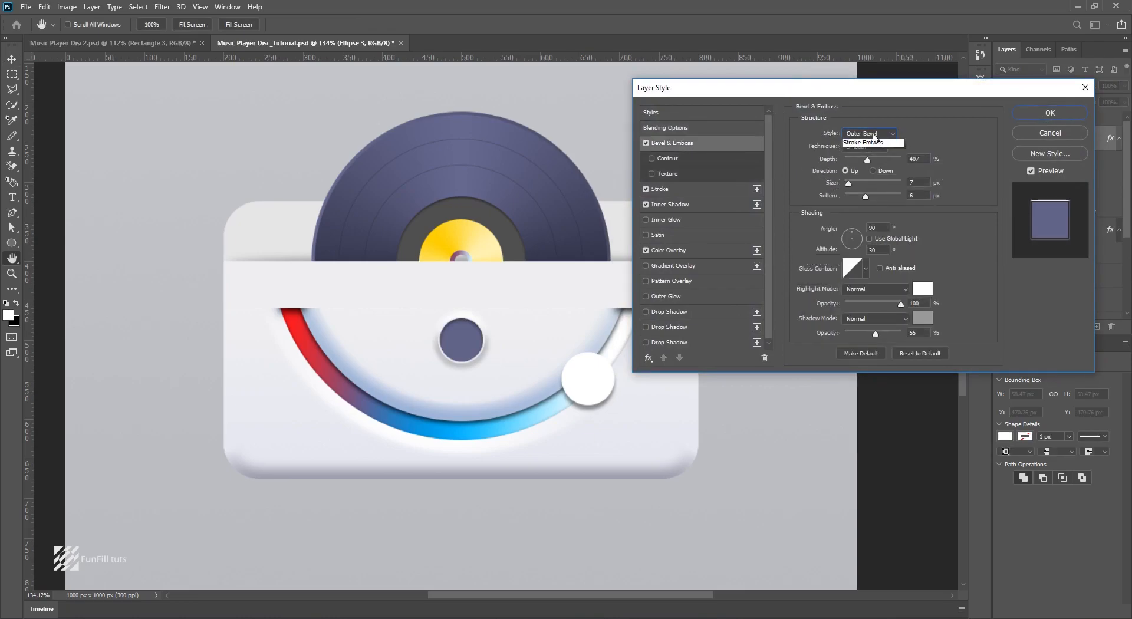
left_click(864, 143)
left_click(873, 146)
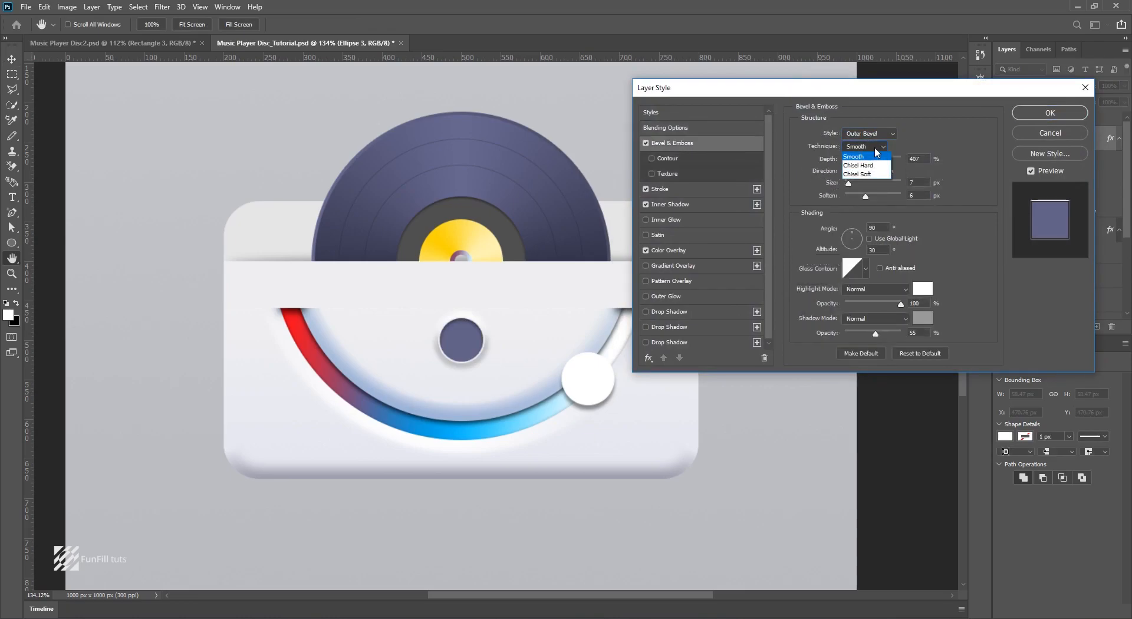
left_click(867, 157)
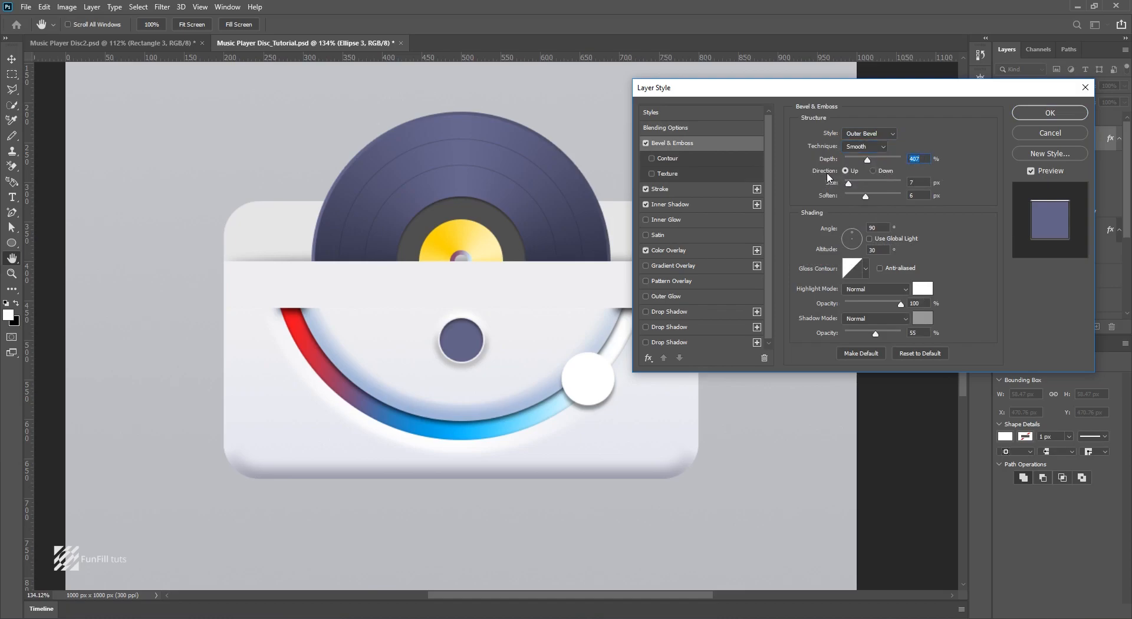
key("Tab")
left_click(922, 288)
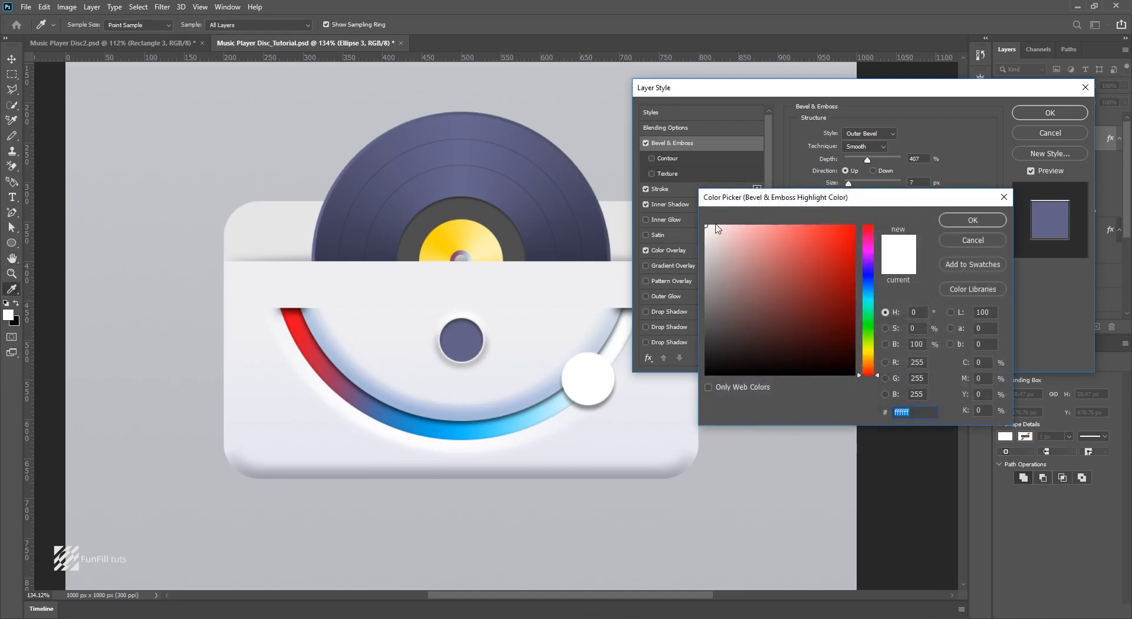
left_click(961, 221)
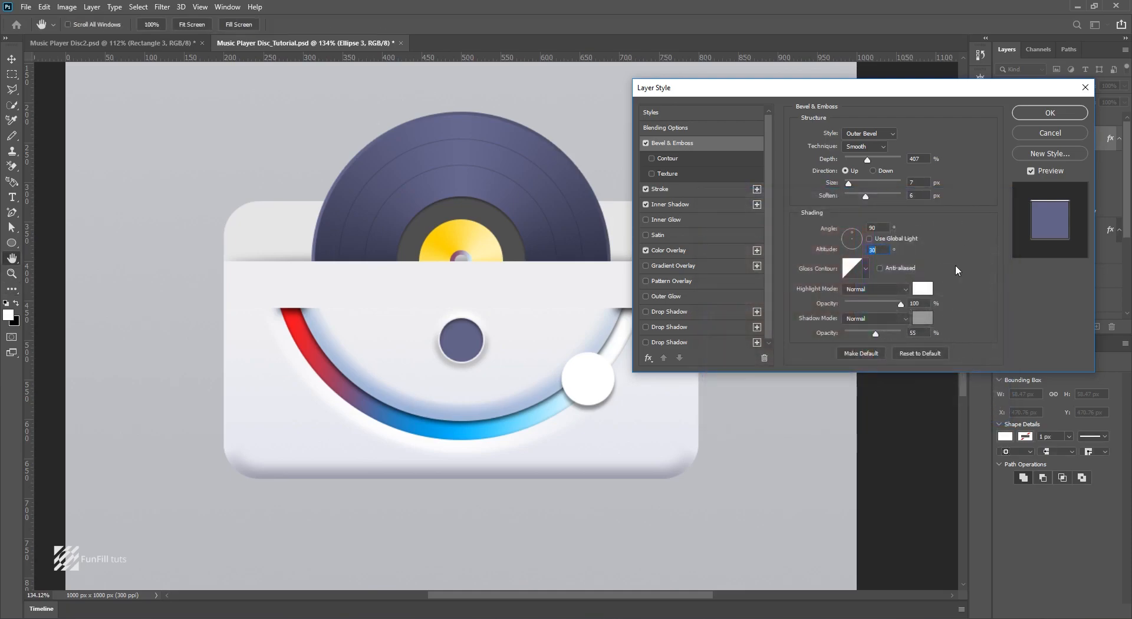
left_click(920, 319)
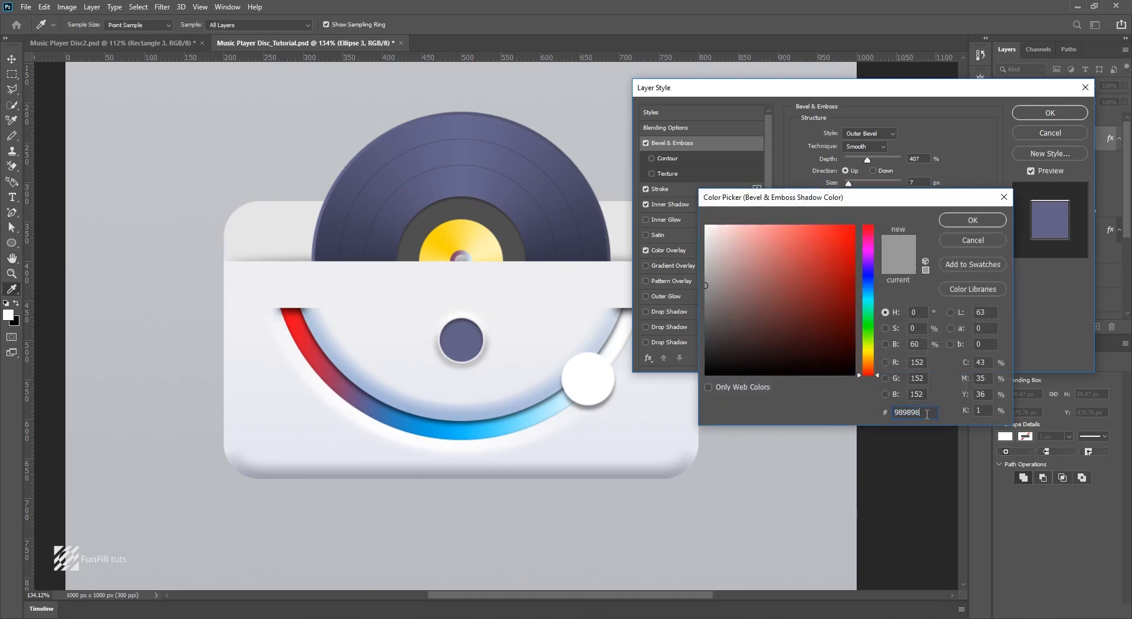
left_click(973, 220)
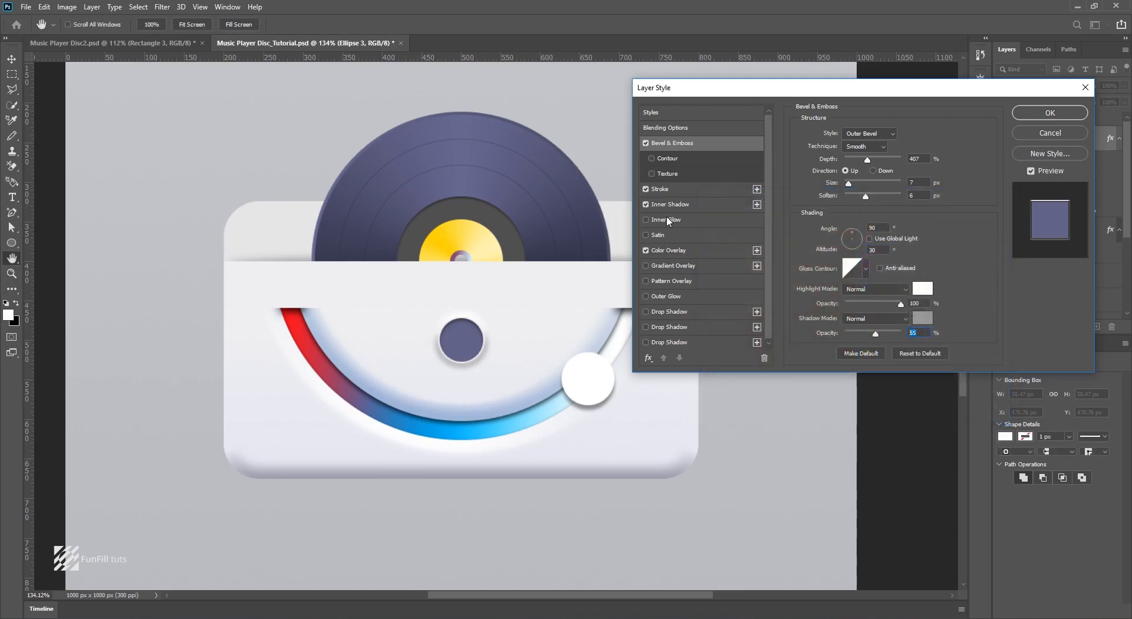
Review the Stroke settings and colour and the Inner Shadow settings of Ellipse 3.
left_click(676, 190)
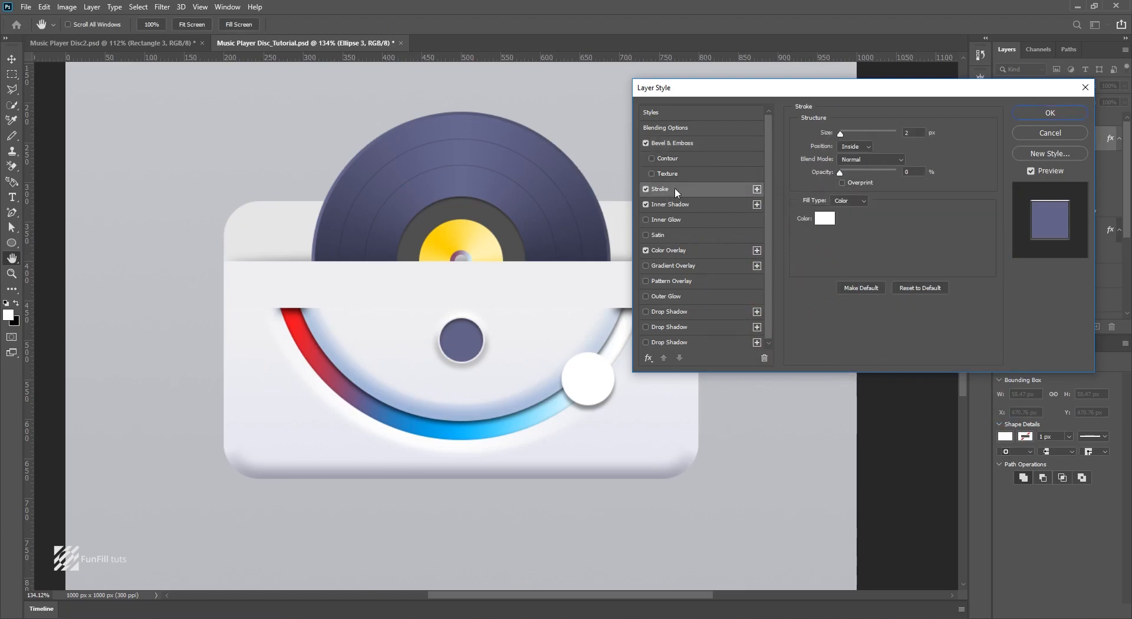
left_click(914, 133)
left_click(823, 219)
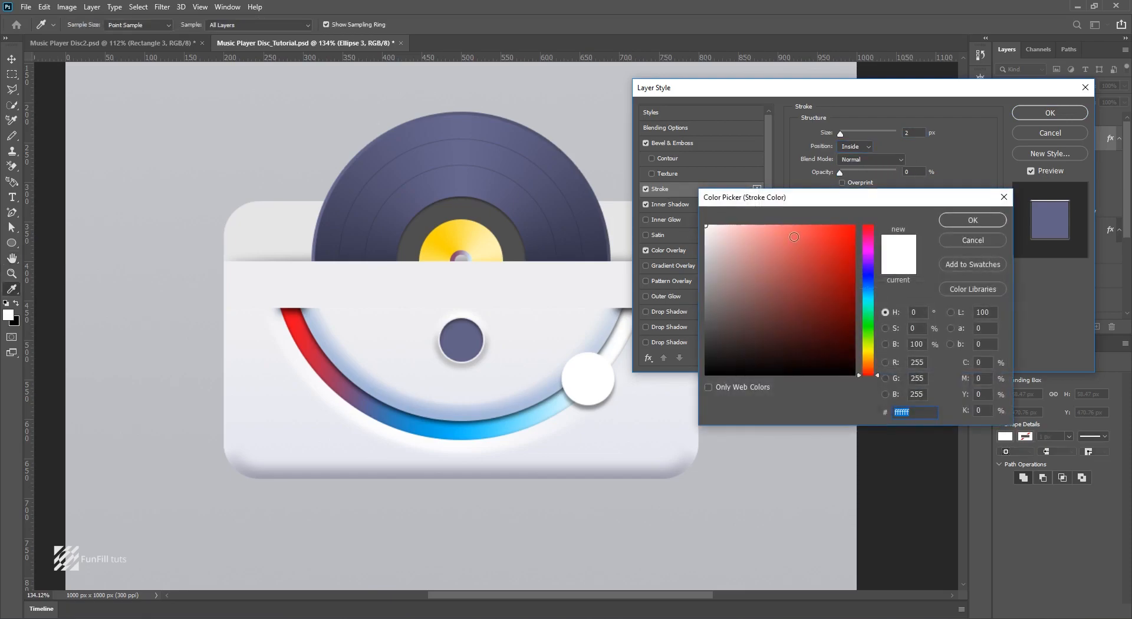
left_click(967, 220)
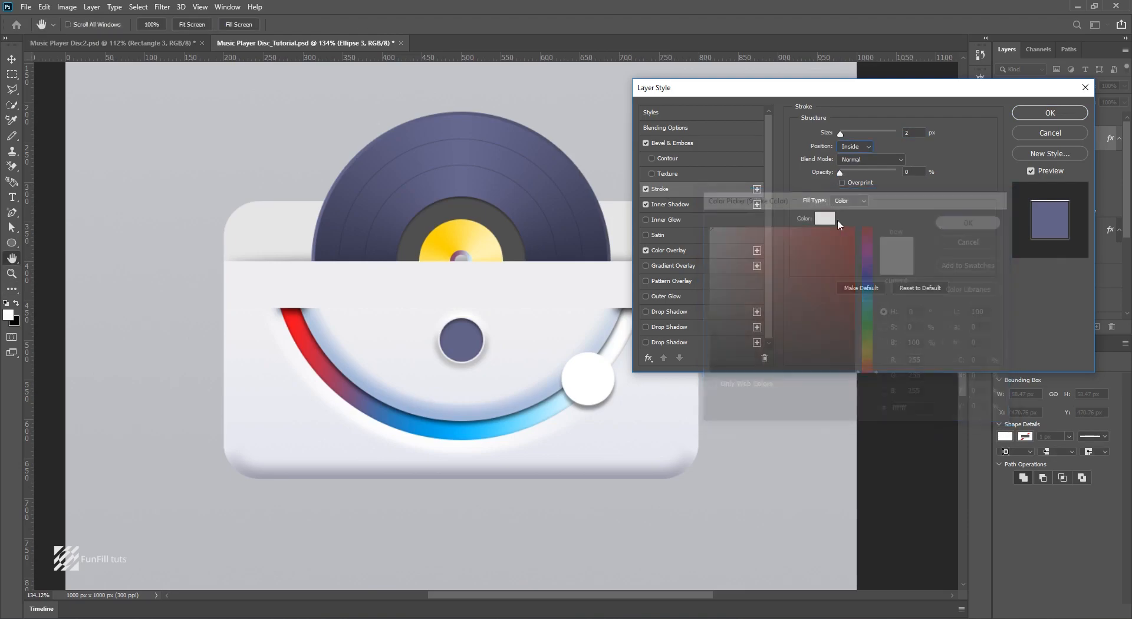
left_click(669, 205)
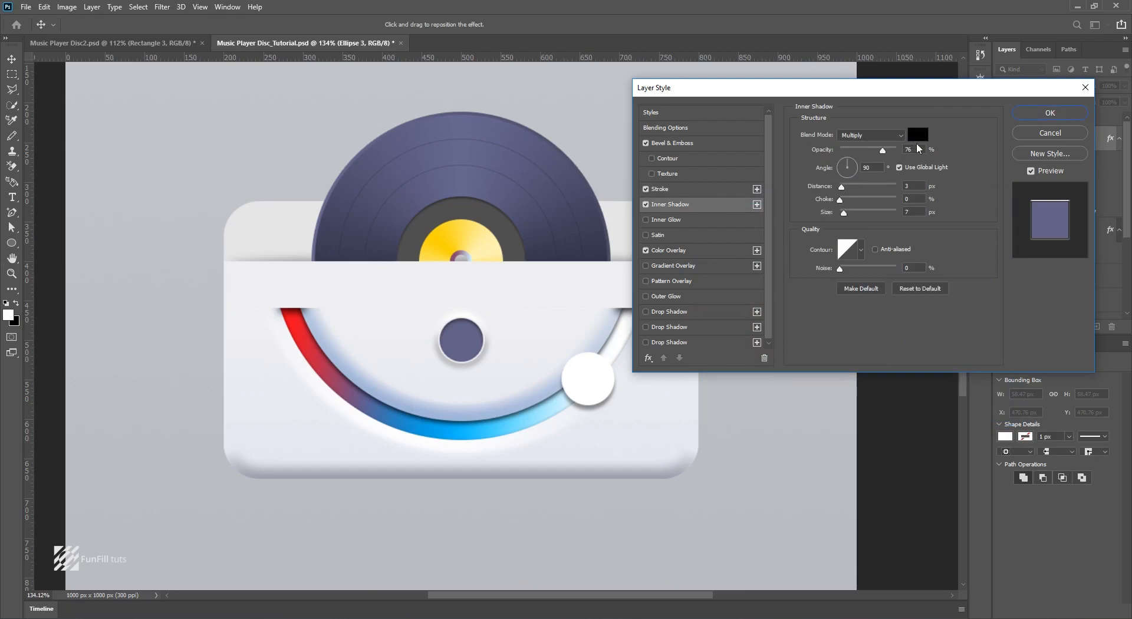
left_click(865, 167)
Review the Color Overlay's colour and opacity on Ellipse 3, and close its layer style settings.
left_click(676, 251)
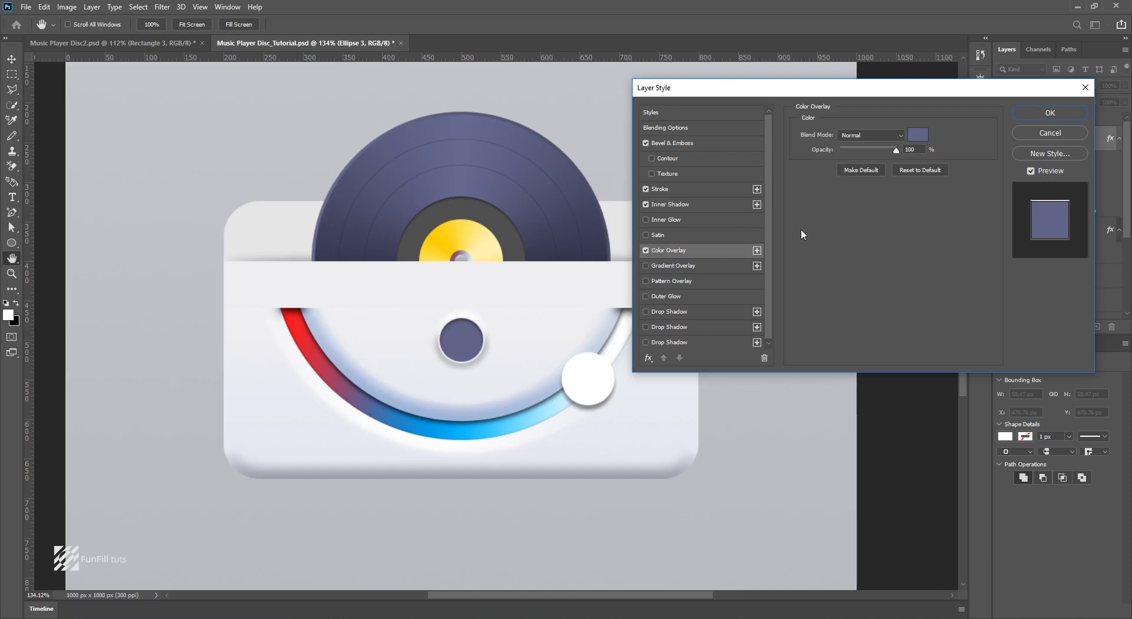
left_click(919, 135)
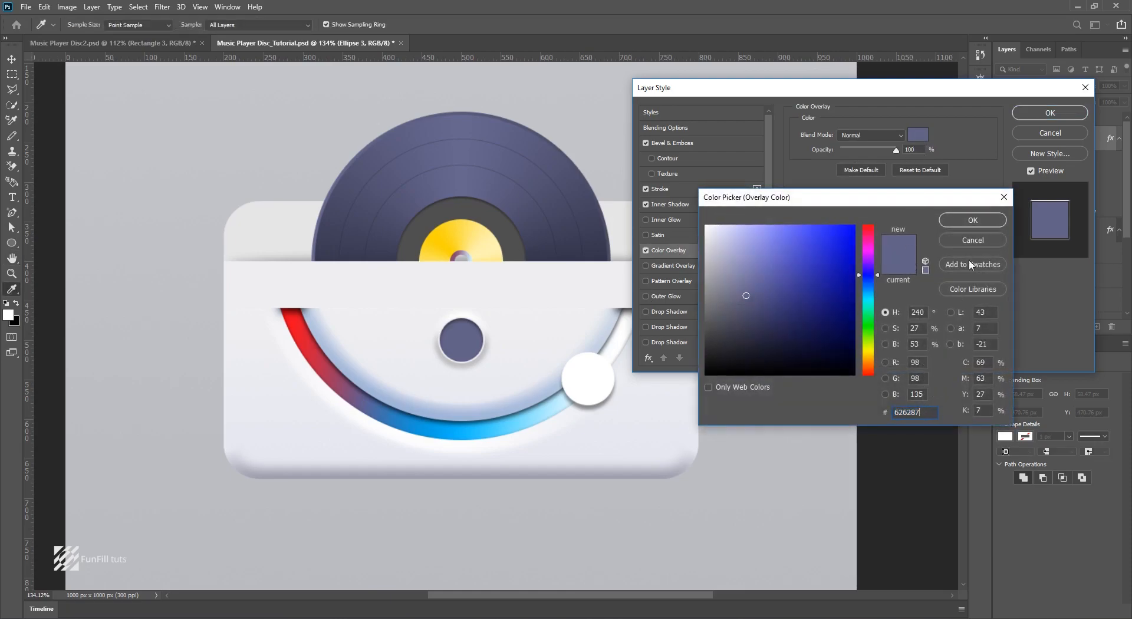
left_click(973, 220)
left_click(916, 151)
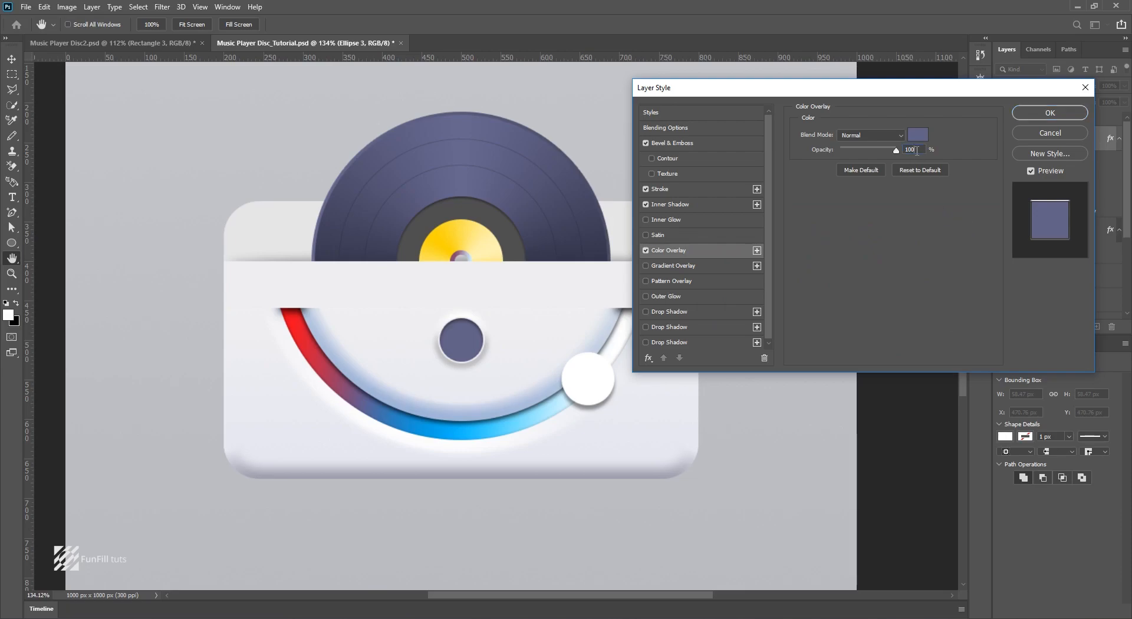
left_click(1029, 113)
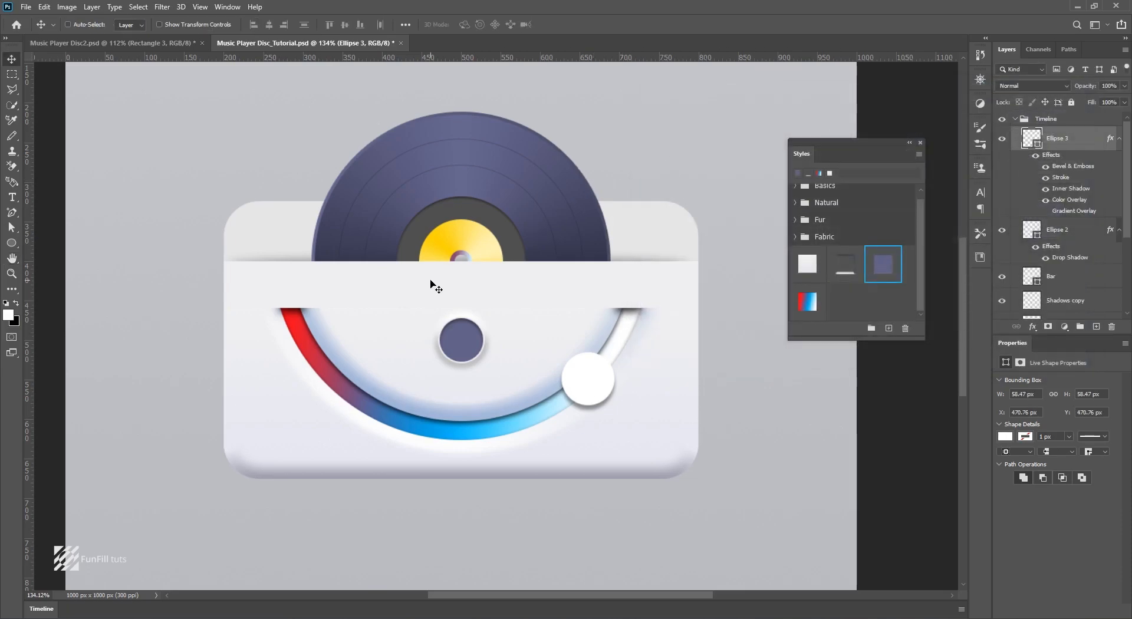
Check the whole player with its styled centre button, and save the document.
scroll(430, 283, "down", 5)
scroll(431, 283, "up", 4)
scroll(437, 285, "down", 2)
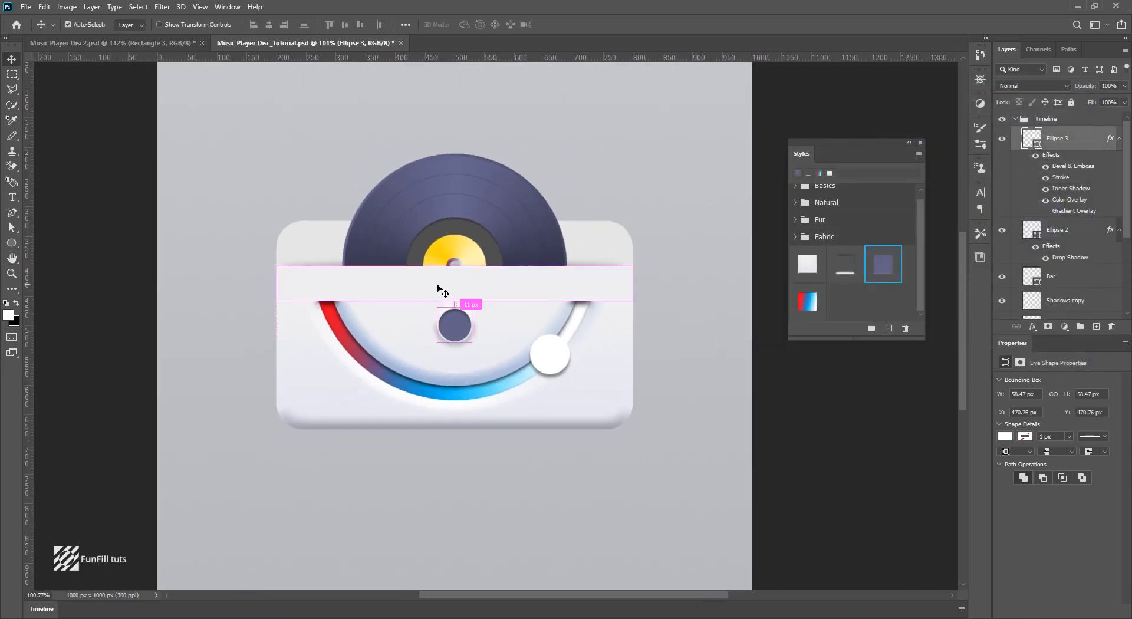
key("ctrl+s")
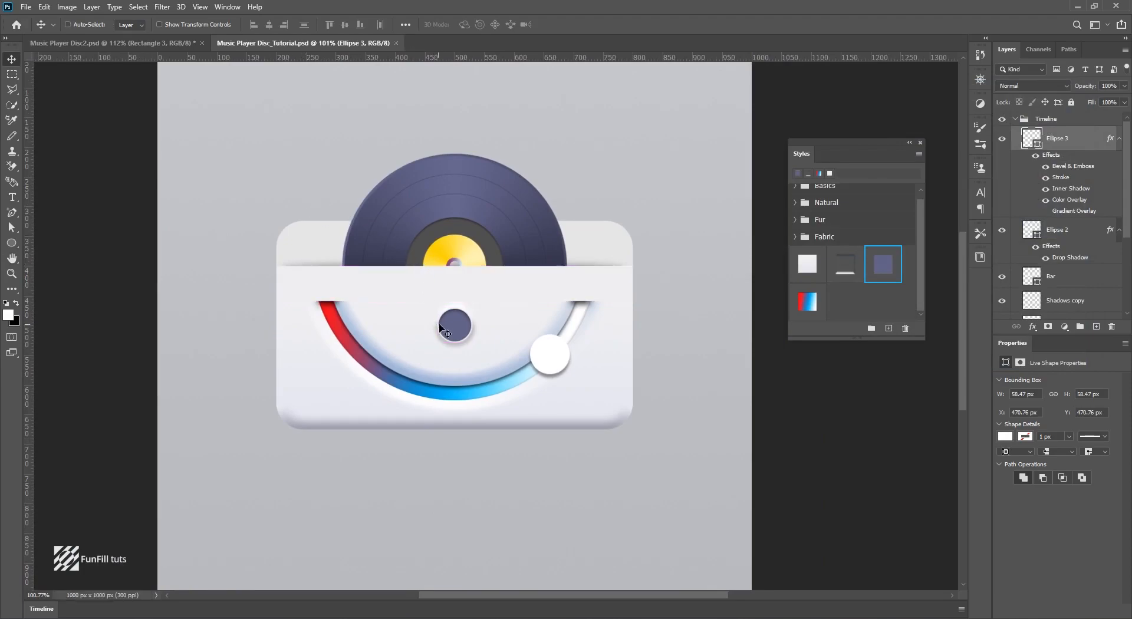
Draw a white rectangle 5 px wide and 20 px high in the Timeline group and position it left of the centre button's middle.
scroll(443, 331, "up", 2)
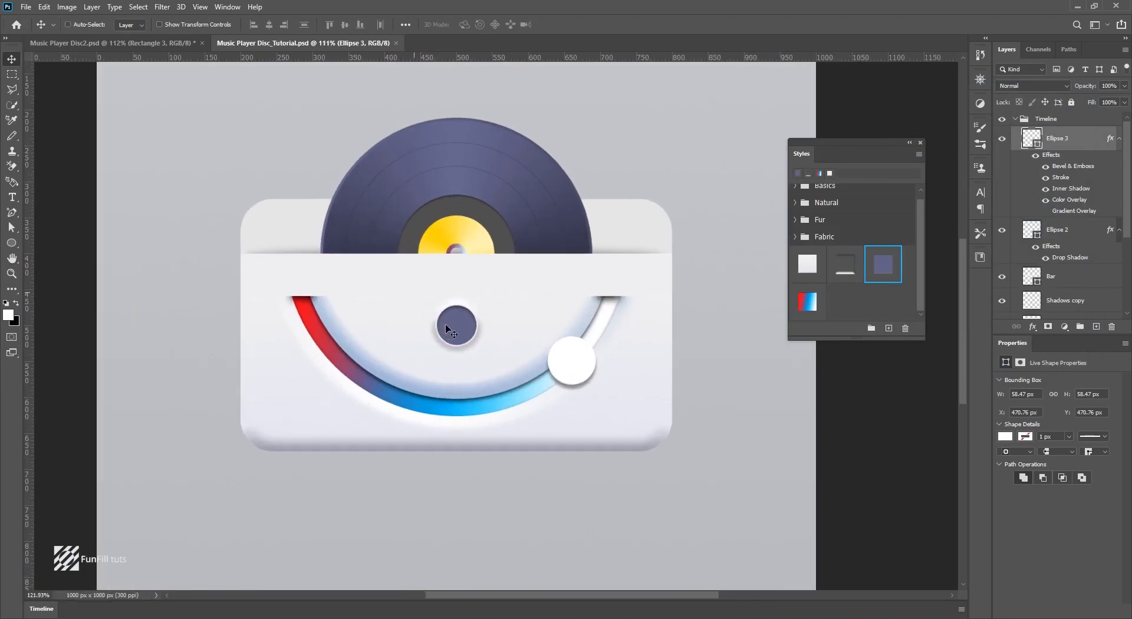
left_click(1119, 141)
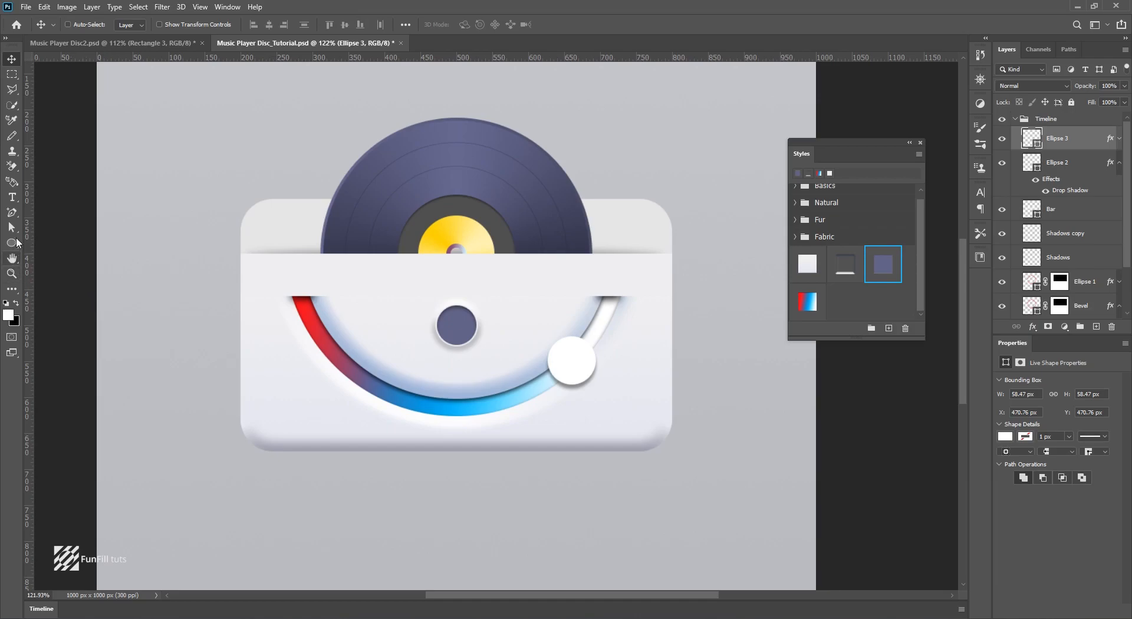
left_click(11, 243)
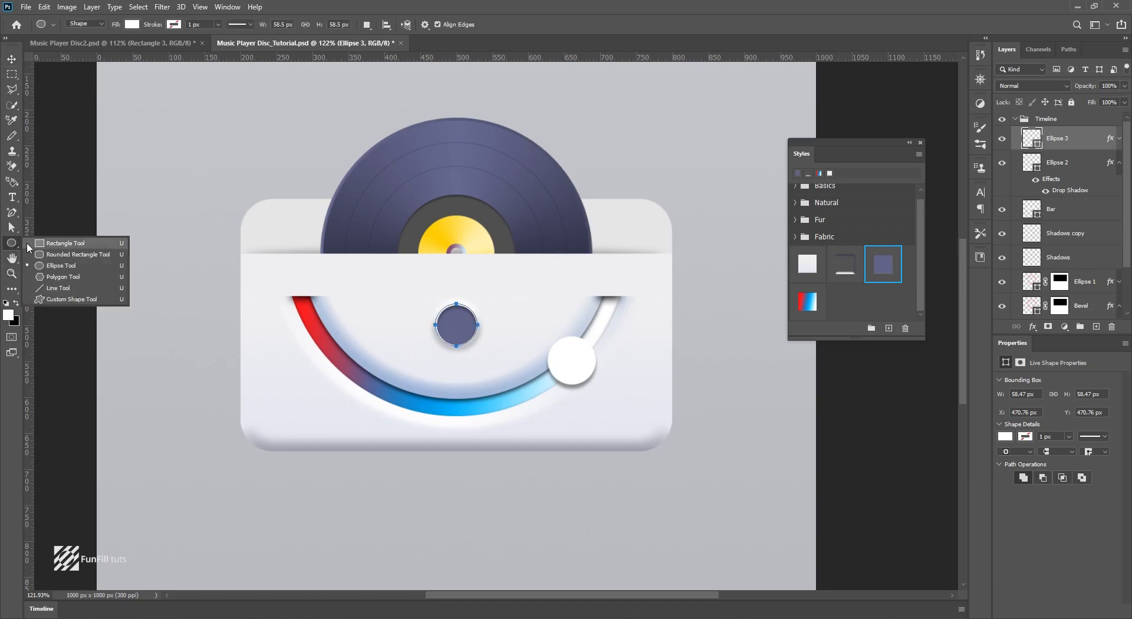
left_click(57, 251)
scroll(498, 338, "up", 2)
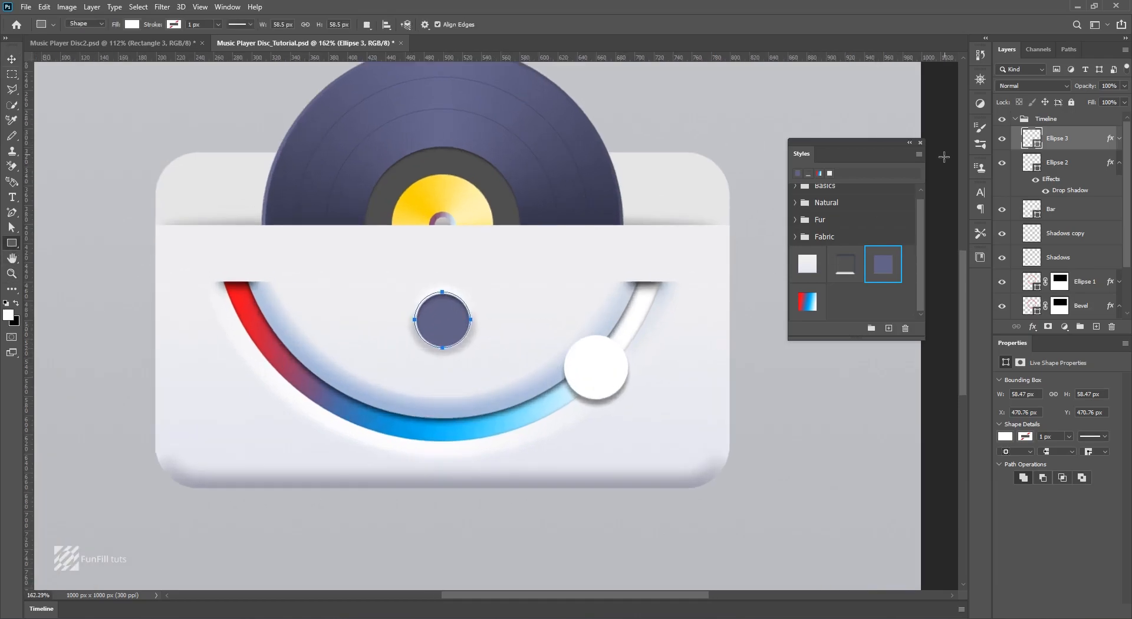
left_click(1050, 121)
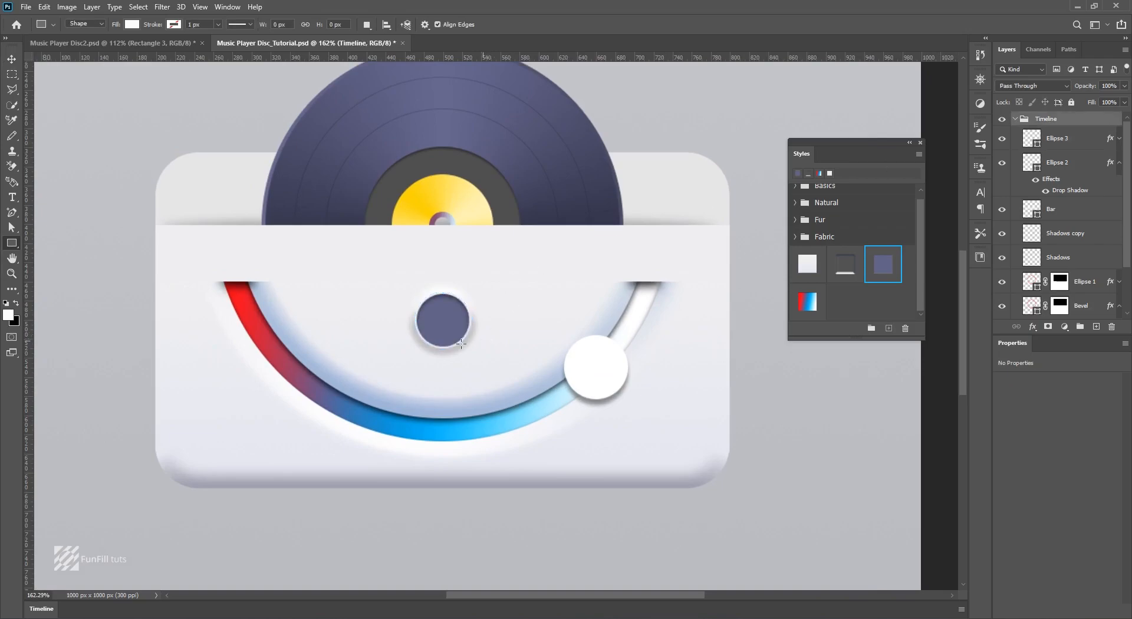
scroll(461, 343, "up", 3)
scroll(422, 302, "up", 2)
left_click_drag(432, 291, 437, 326)
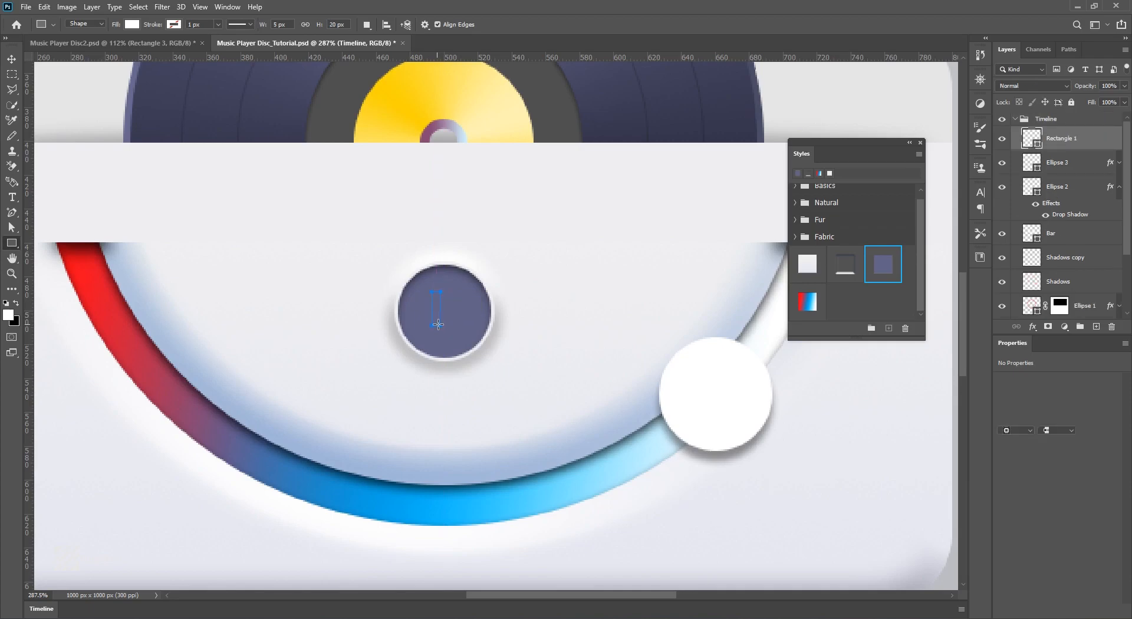
left_click(12, 60)
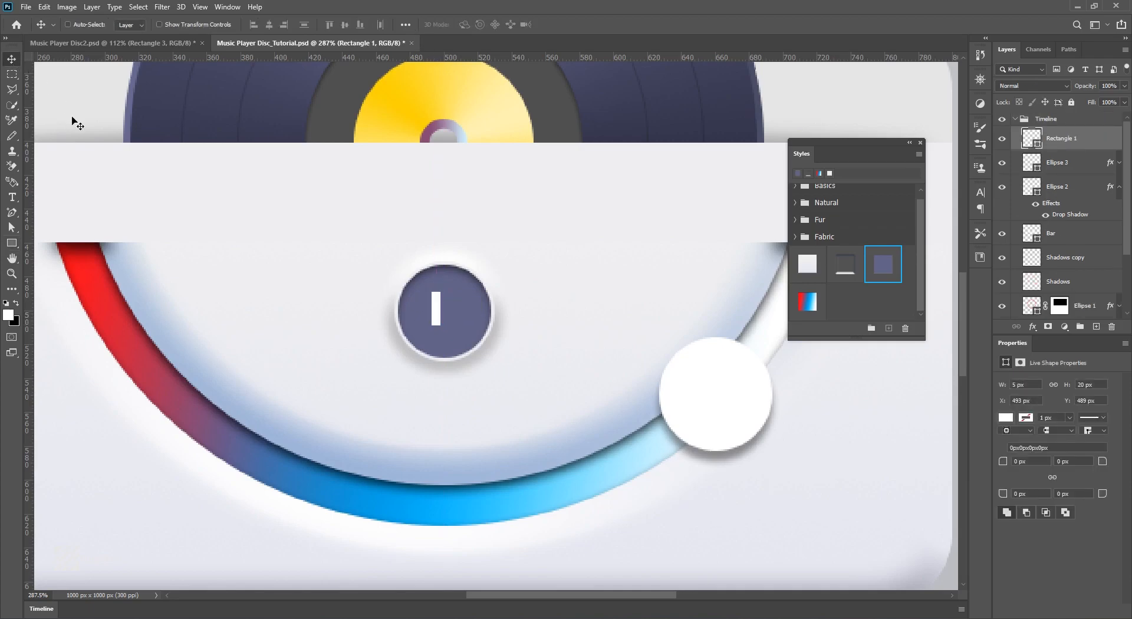
scroll(413, 316, "up", 3)
left_click_drag(443, 312, 434, 322)
Duplicate the white bar and place the copy 10 px to its right, forming a pause symbol.
right_click(1098, 134)
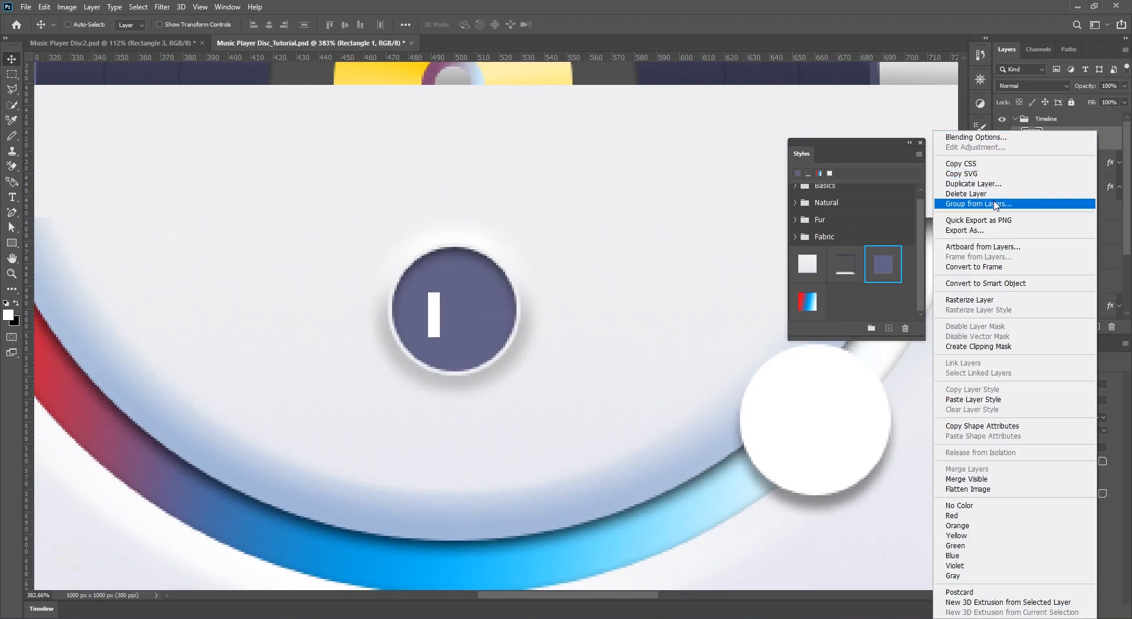
left_click(973, 183)
left_click(812, 215)
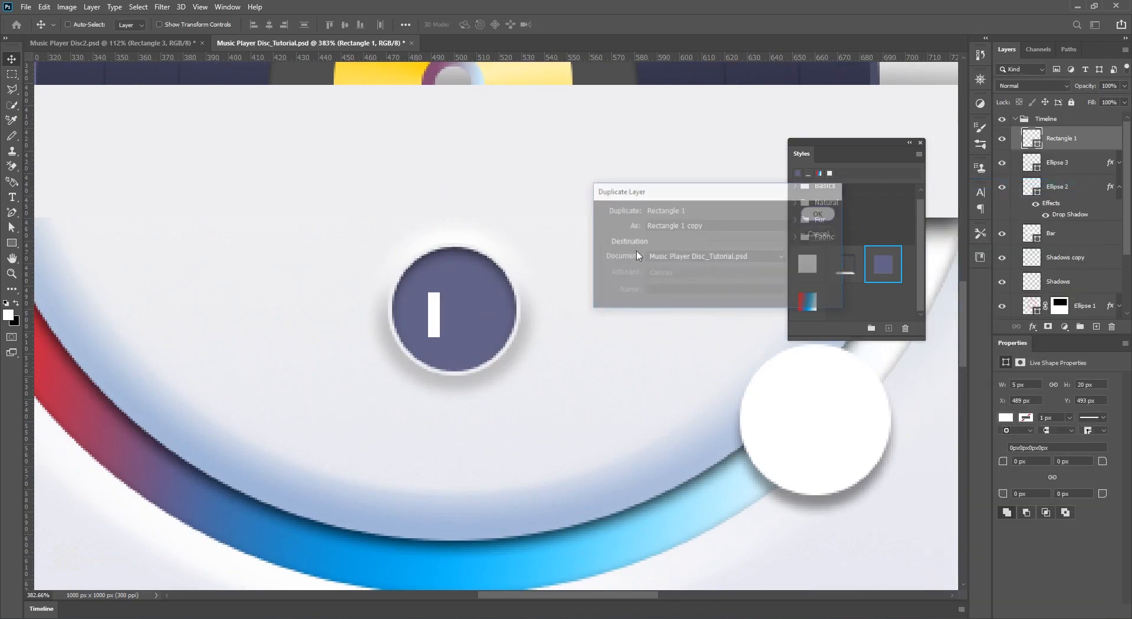
left_click_drag(434, 323, 456, 329)
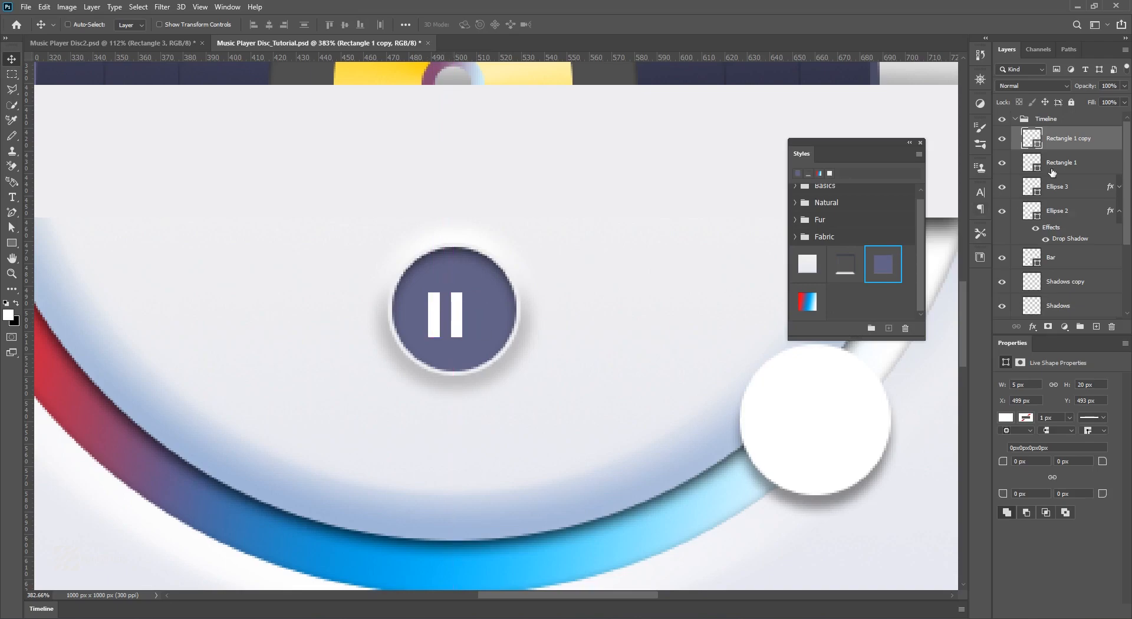
Group the two white bars and name the group Pause.
left_click(1070, 165, "shift")
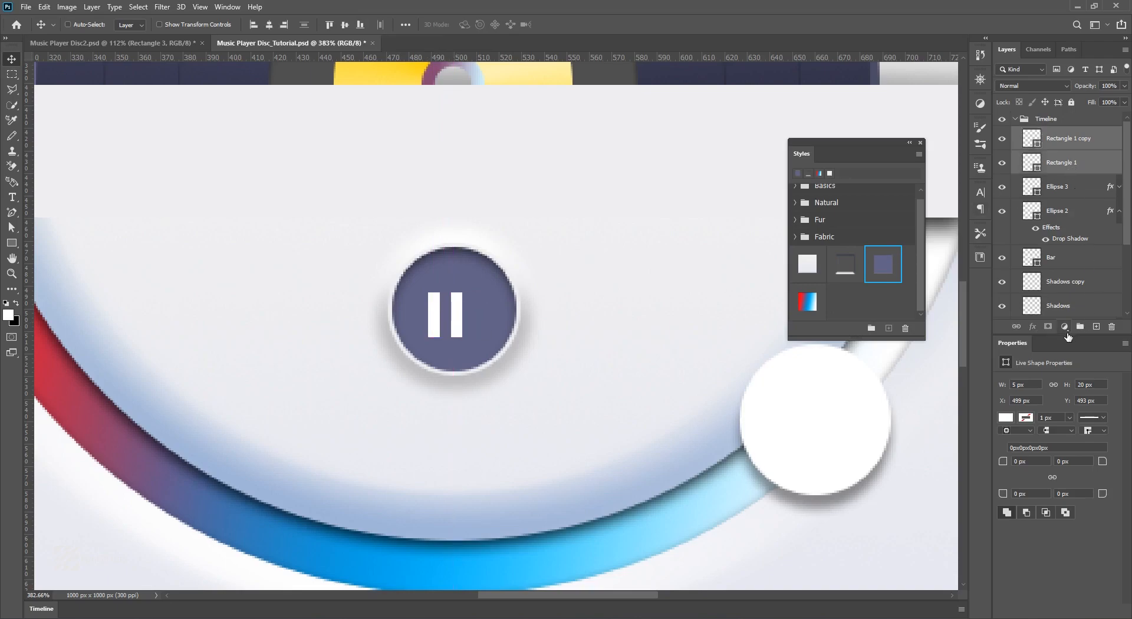
left_click(1079, 327)
double_click(1064, 134)
type("Pause")
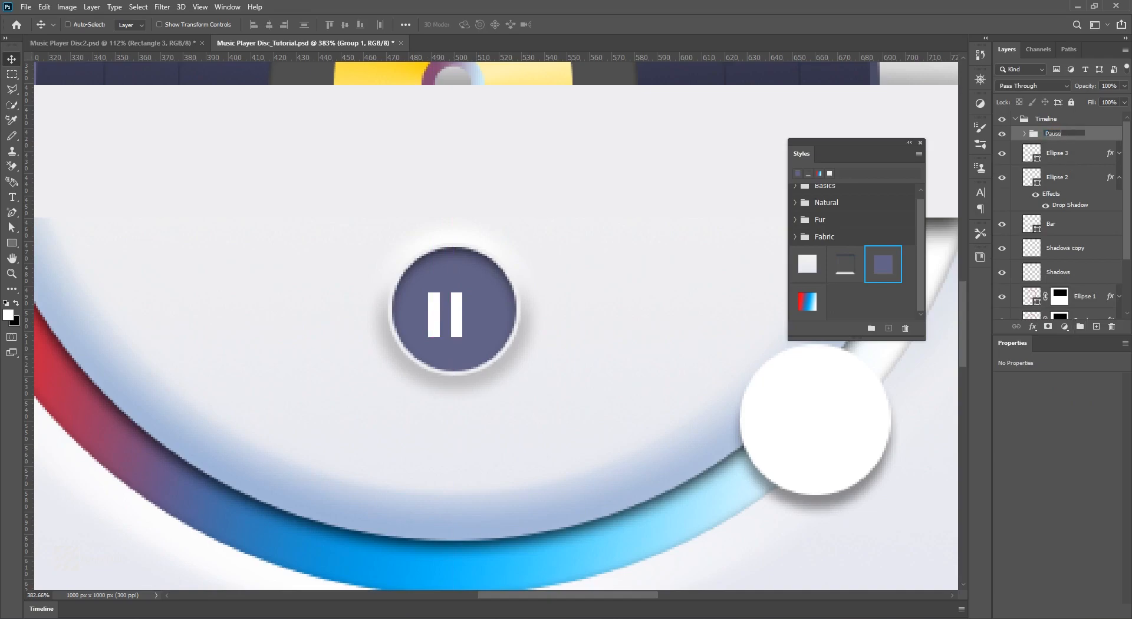
key("Return")
Nudge the Pause group 4 px to the right to centre it horizontally in the button.
key("ctrl")
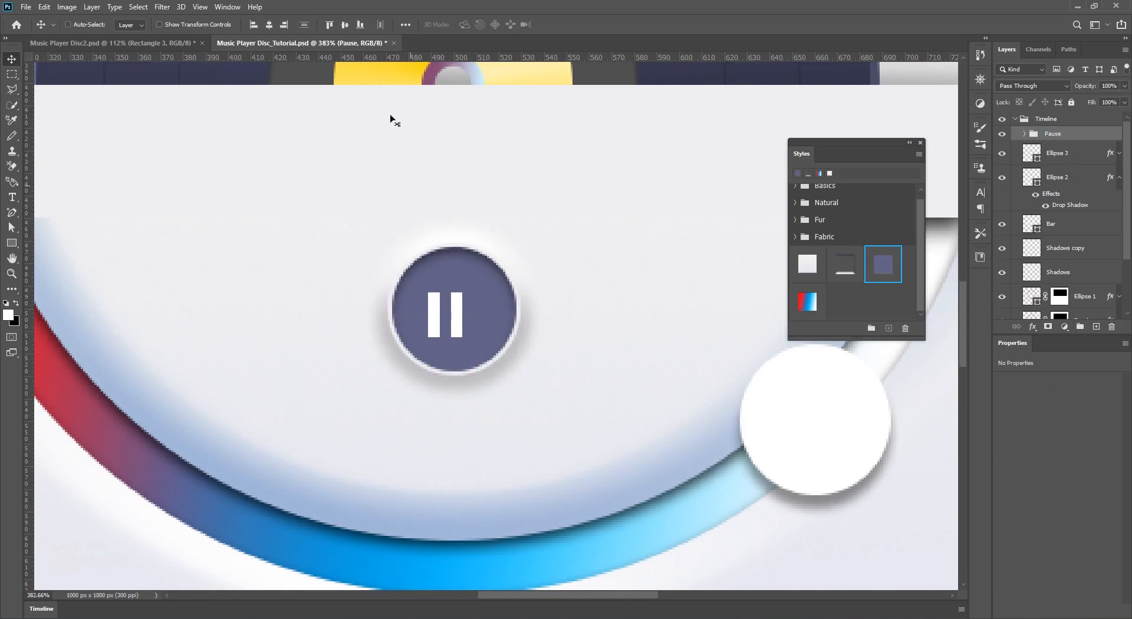
key("Right")
key("Right")
key("Right")
key("Right")
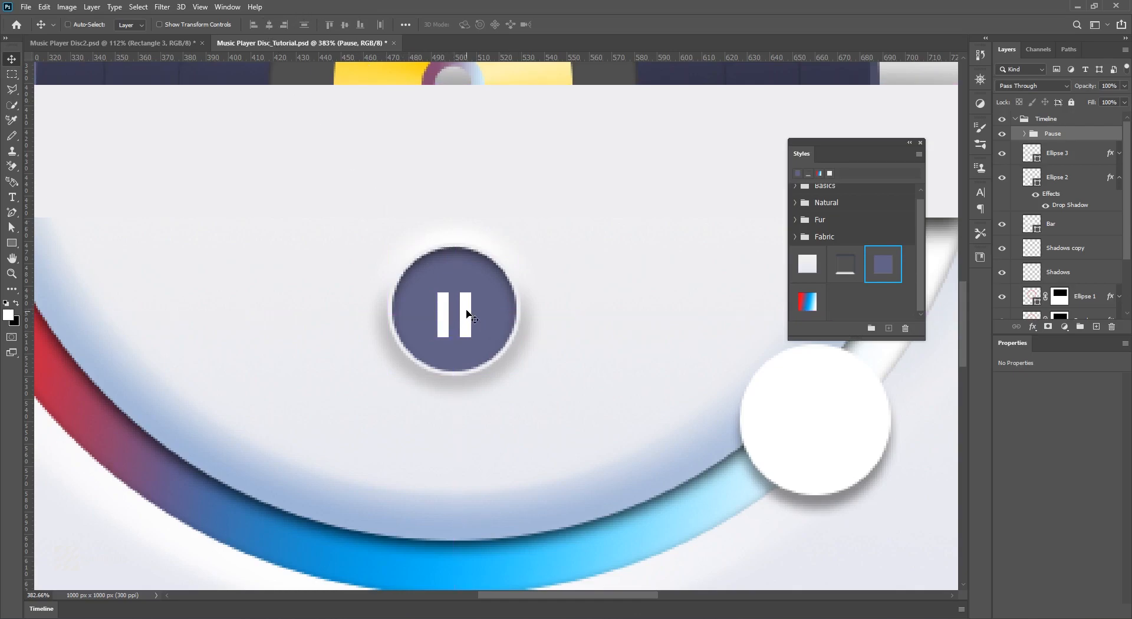
scroll(467, 307, "down", 5)
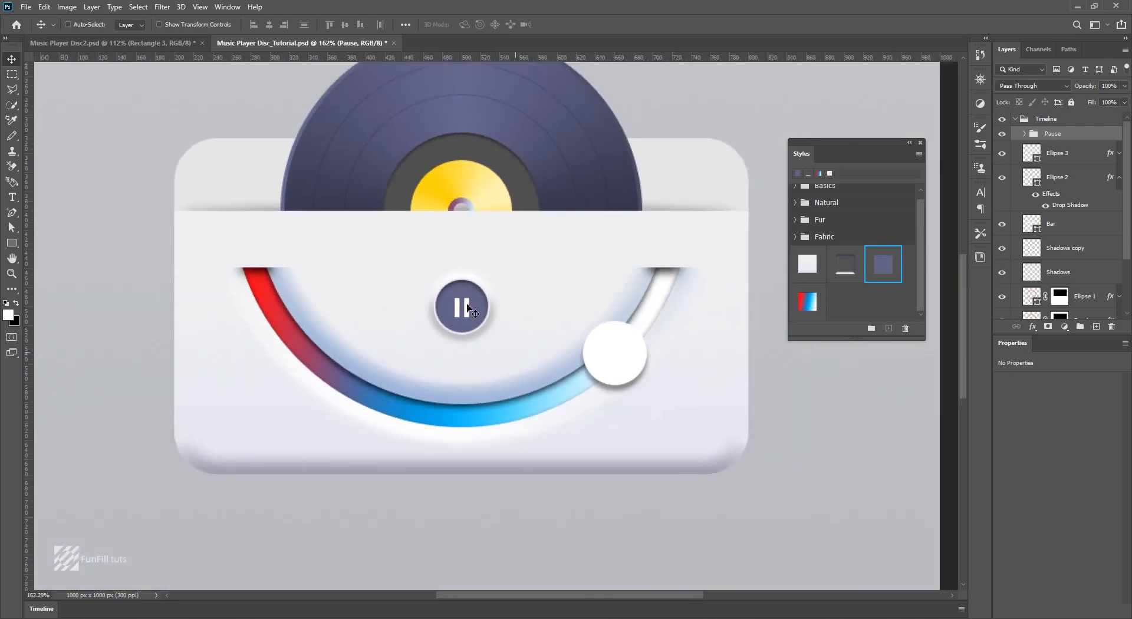
scroll(472, 313, "down", 3)
scroll(481, 321, "up", 3)
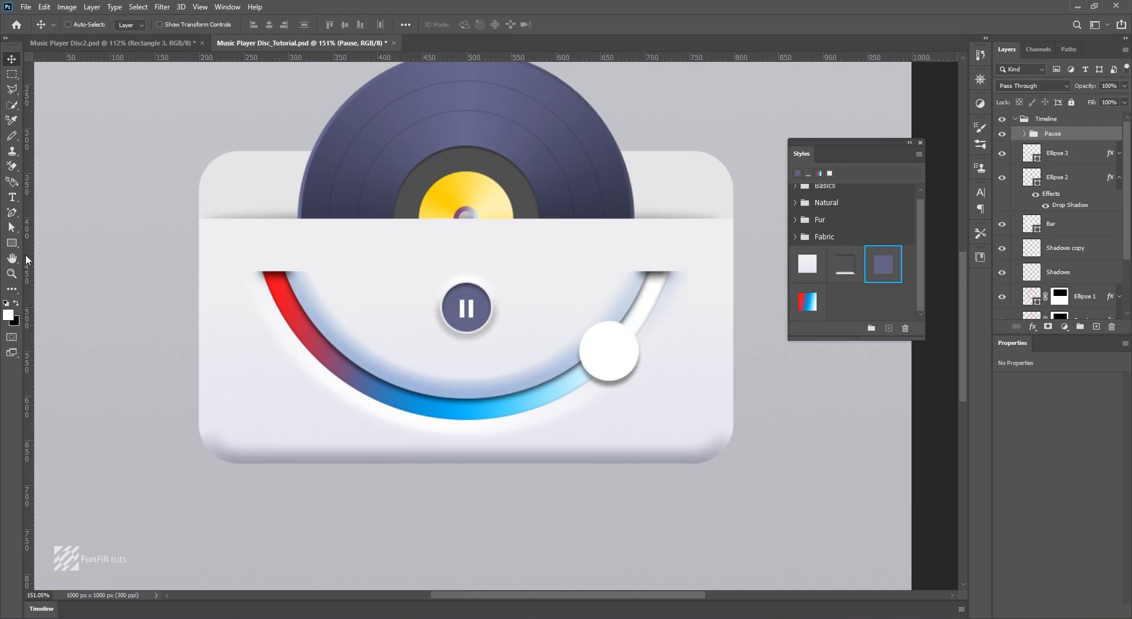
Draw a white triangle custom shape about 32 by 28 px on the panel, above and to the left of the pause button.
left_click(12, 245)
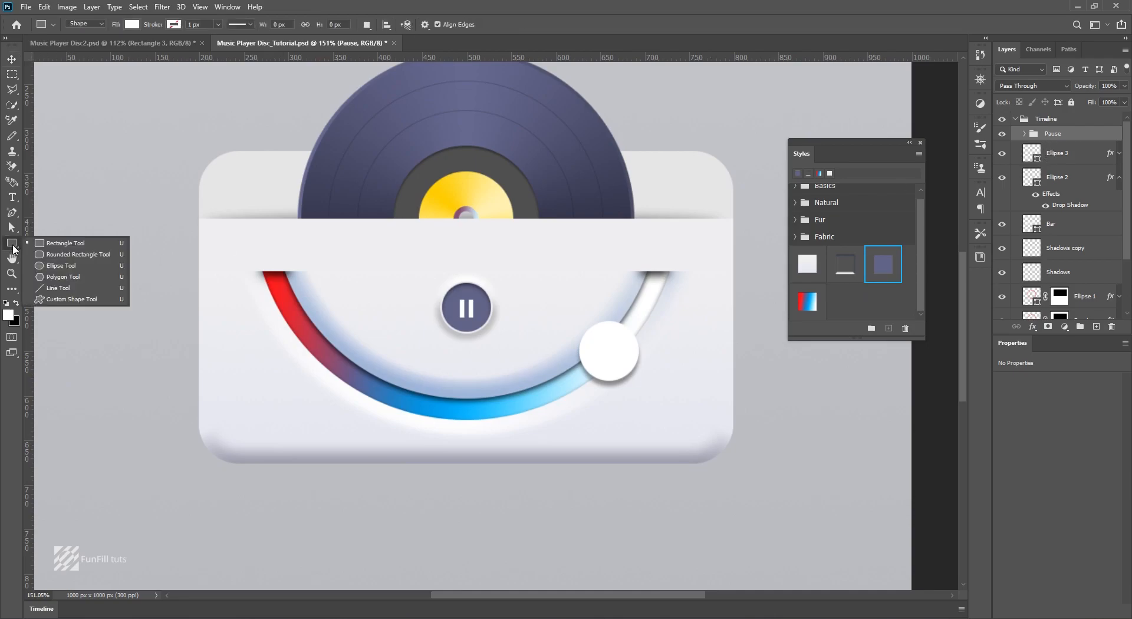
left_click(72, 300)
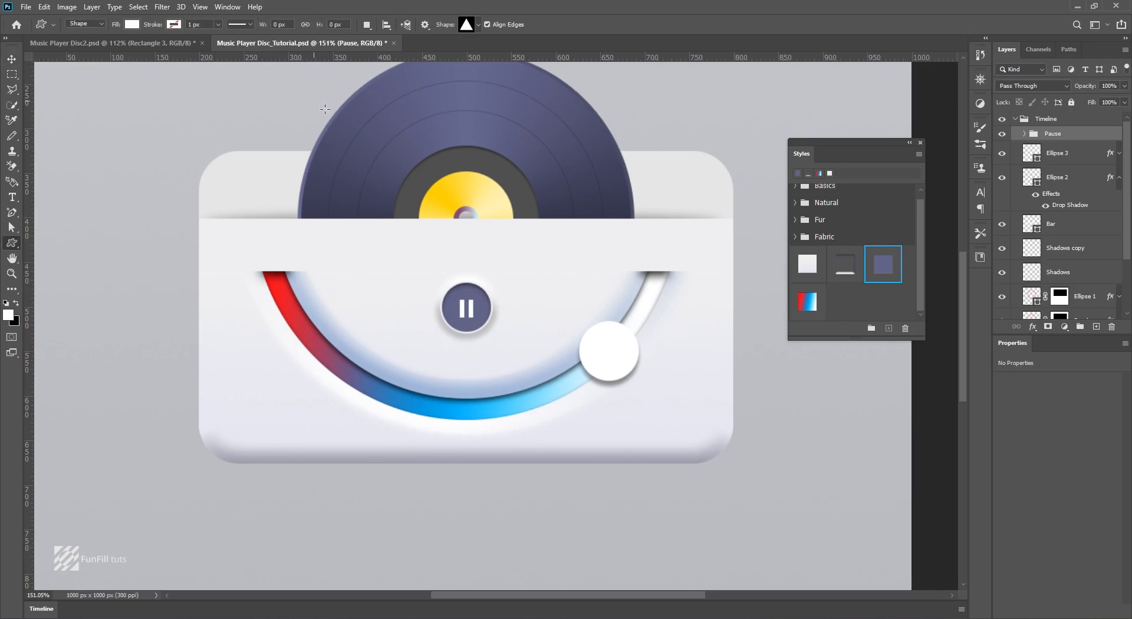
left_click(479, 25)
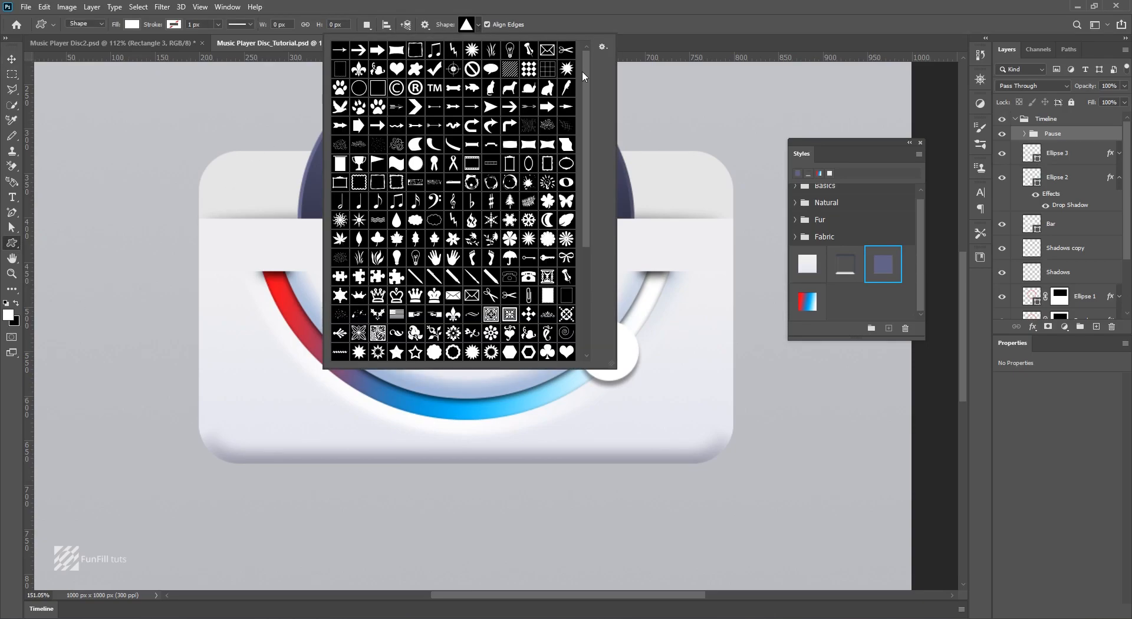
scroll(586, 82, "down", 6)
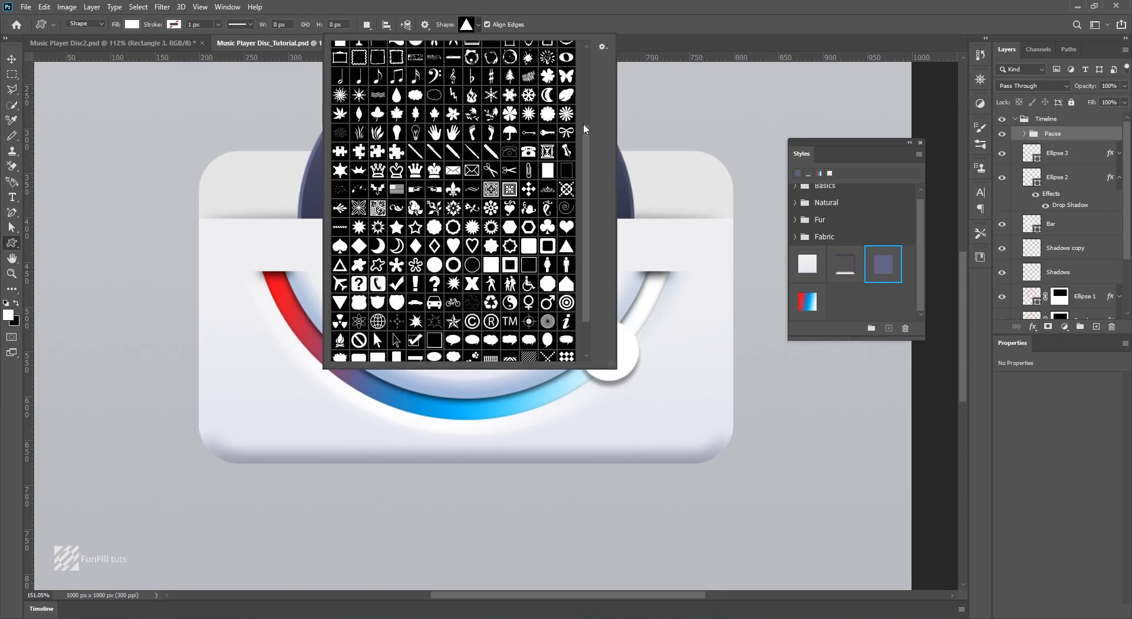
left_click_drag(583, 122, 593, 49)
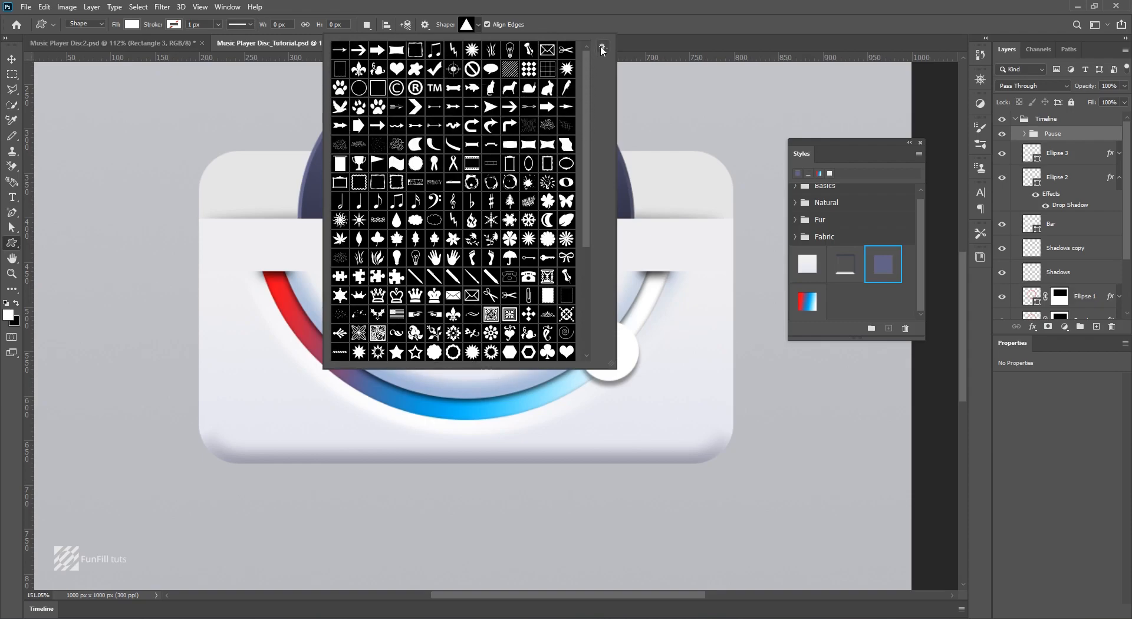
left_click(602, 49)
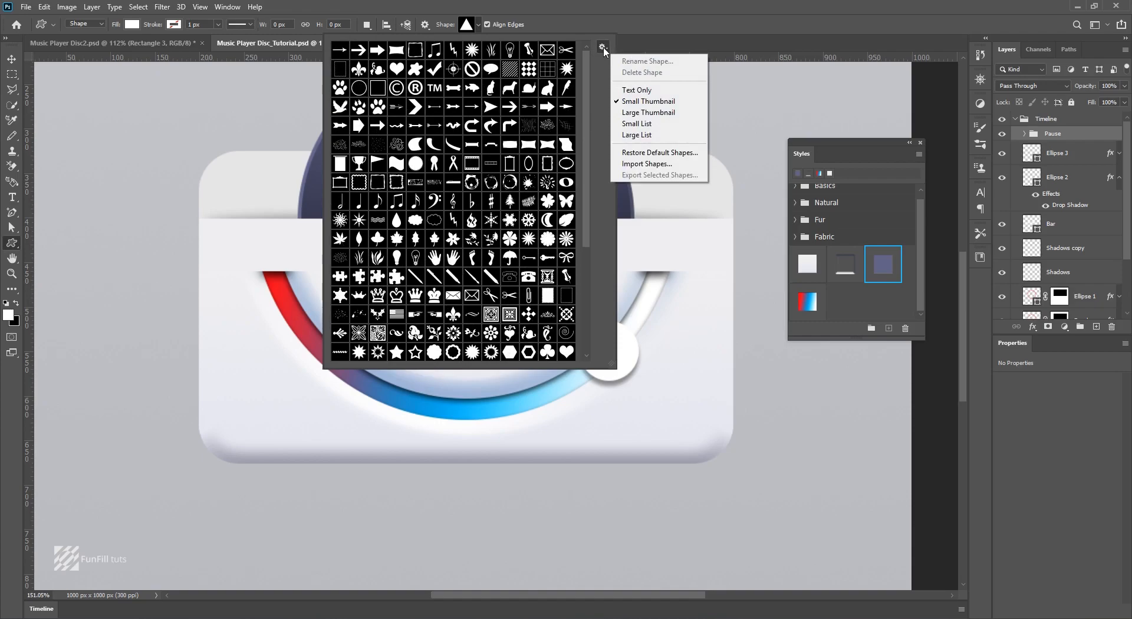
left_click(586, 62)
scroll(578, 161, "down", 8)
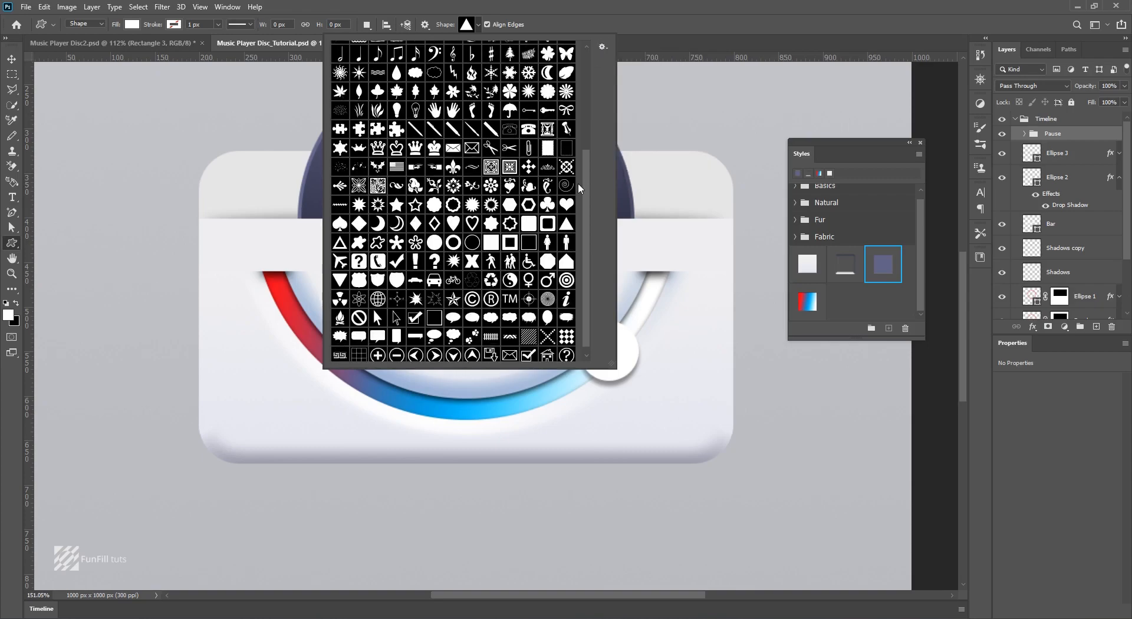
left_click(568, 202)
left_click(599, 4)
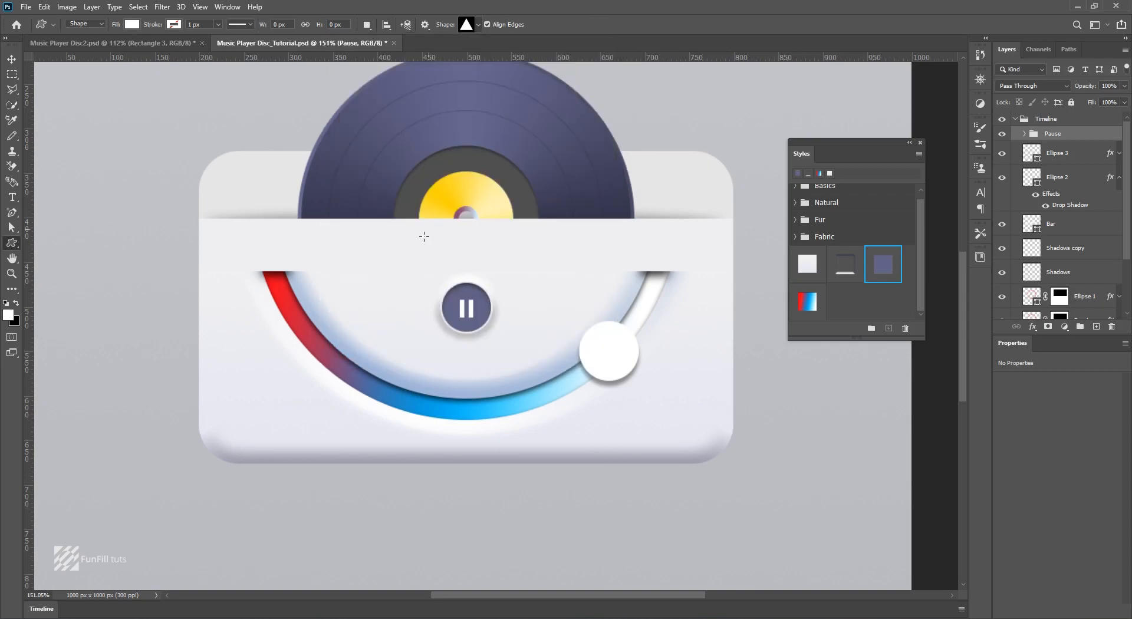
left_click_drag(371, 250, 400, 278)
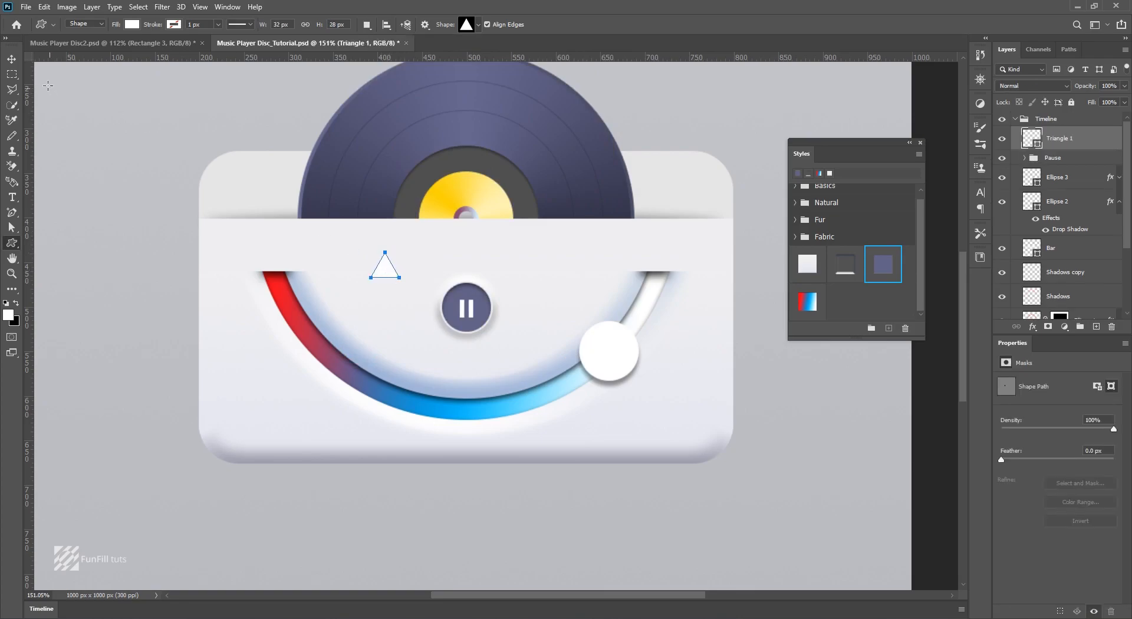
key("v")
Draw a thin white rectangle 31 px wide and 3 px high across the triangle's tip, inside the Timeline group.
scroll(381, 274, "up", 1)
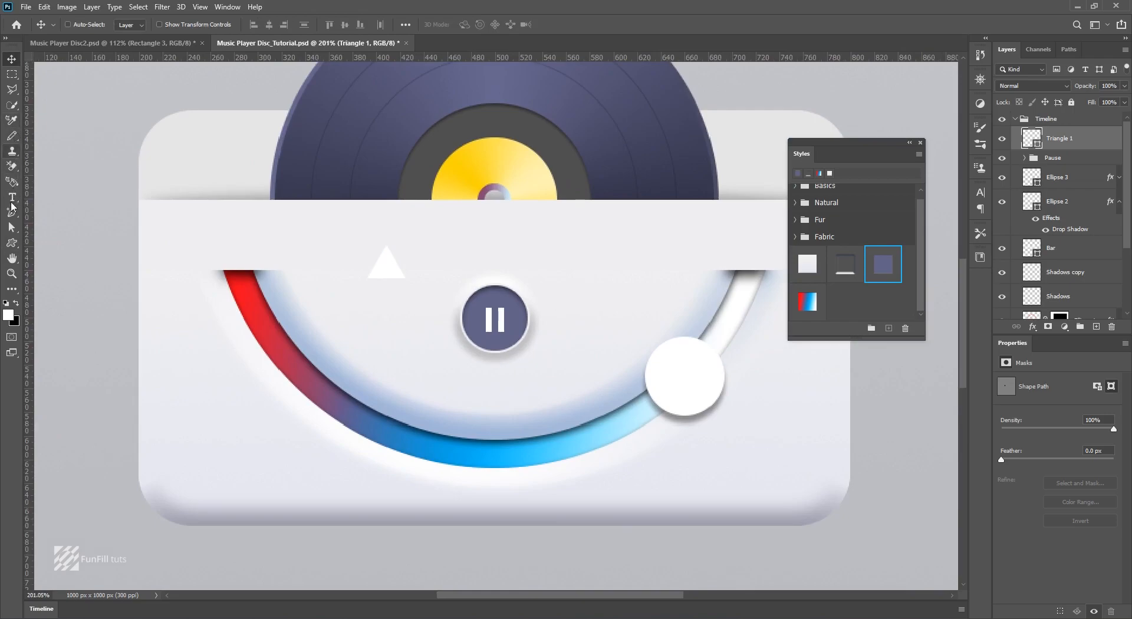
left_click(12, 242)
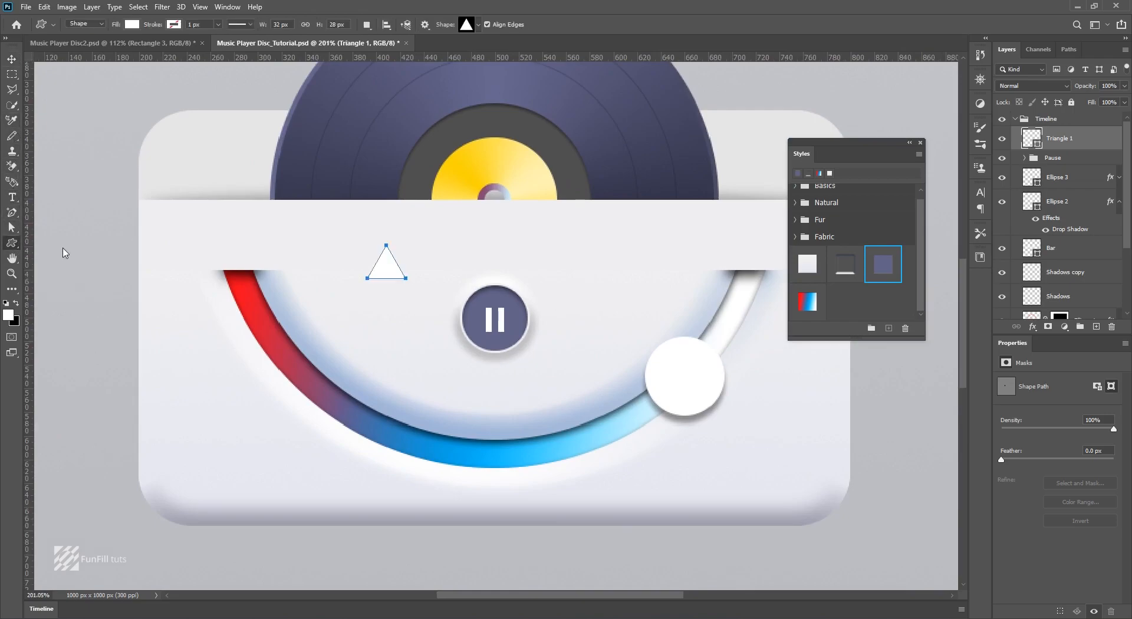
key("shift+u")
scroll(381, 245, "up", 1)
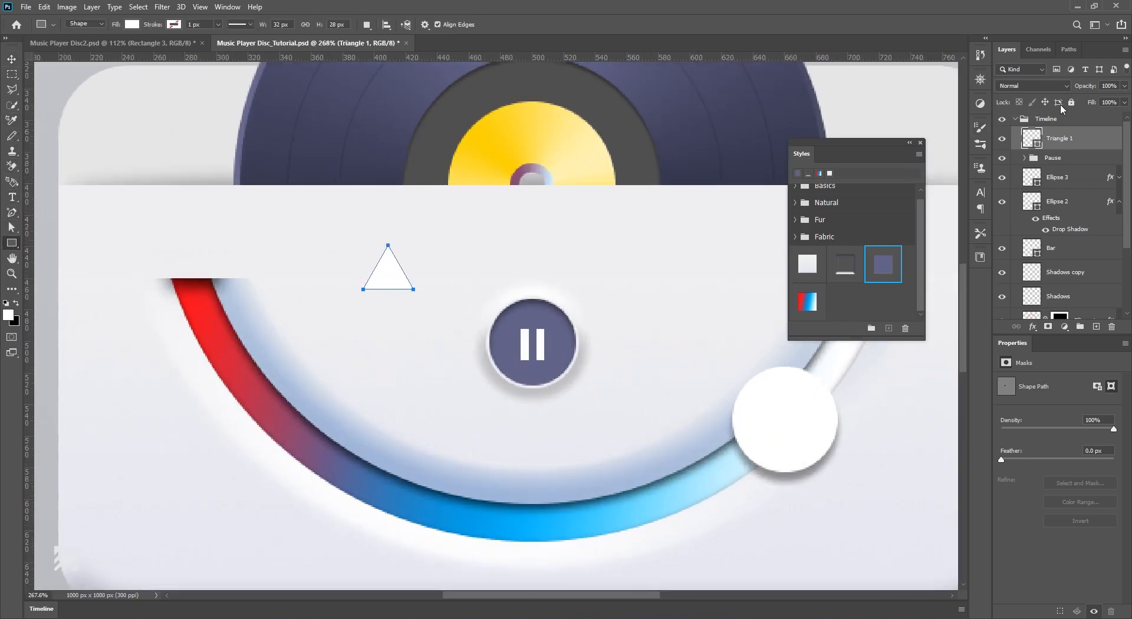
scroll(436, 257, "up", 1)
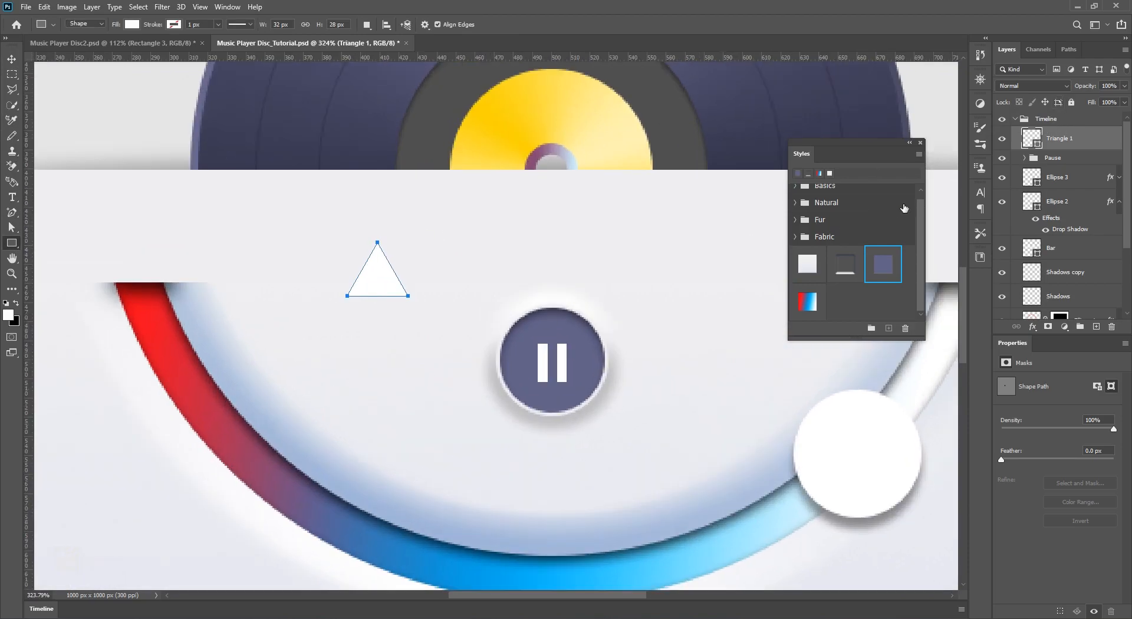
left_click(1057, 124)
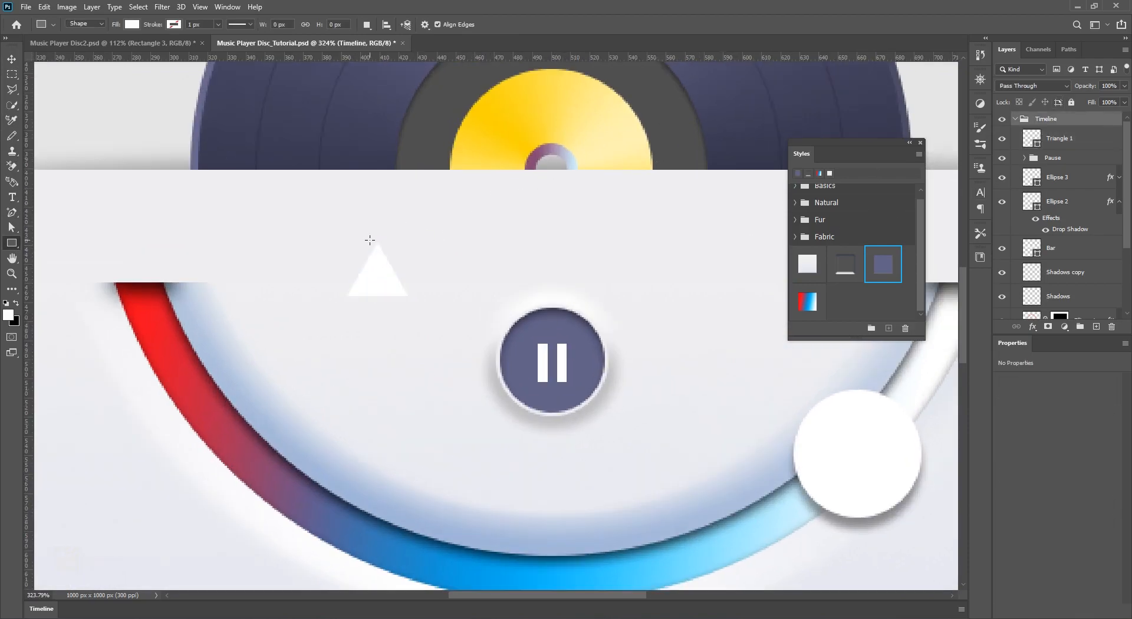
scroll(372, 240, "up", 1)
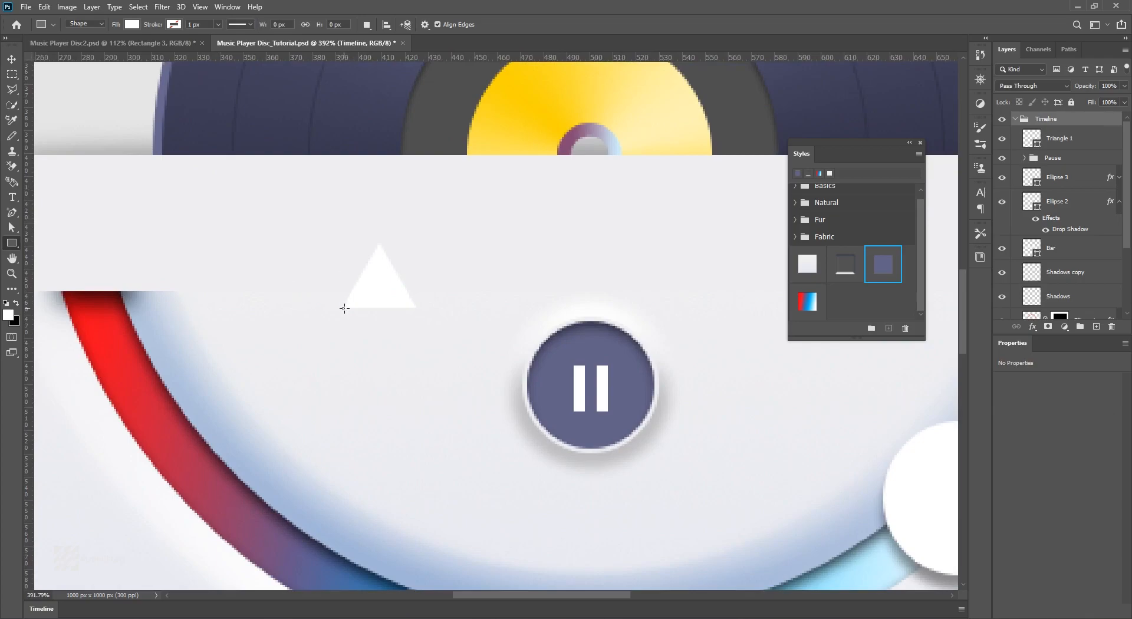
left_click_drag(345, 308, 406, 246)
left_click(11, 60)
scroll(407, 257, "down", 3)
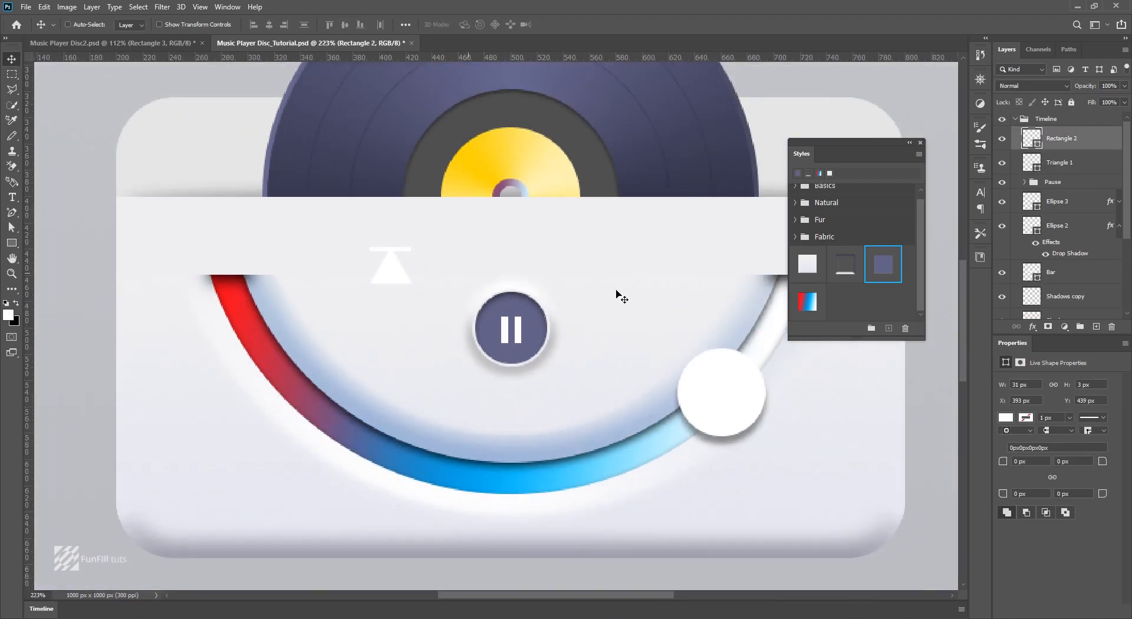
Group the triangle and the thin bar above it, and name the group Forward.
left_click(1072, 162, "ctrl")
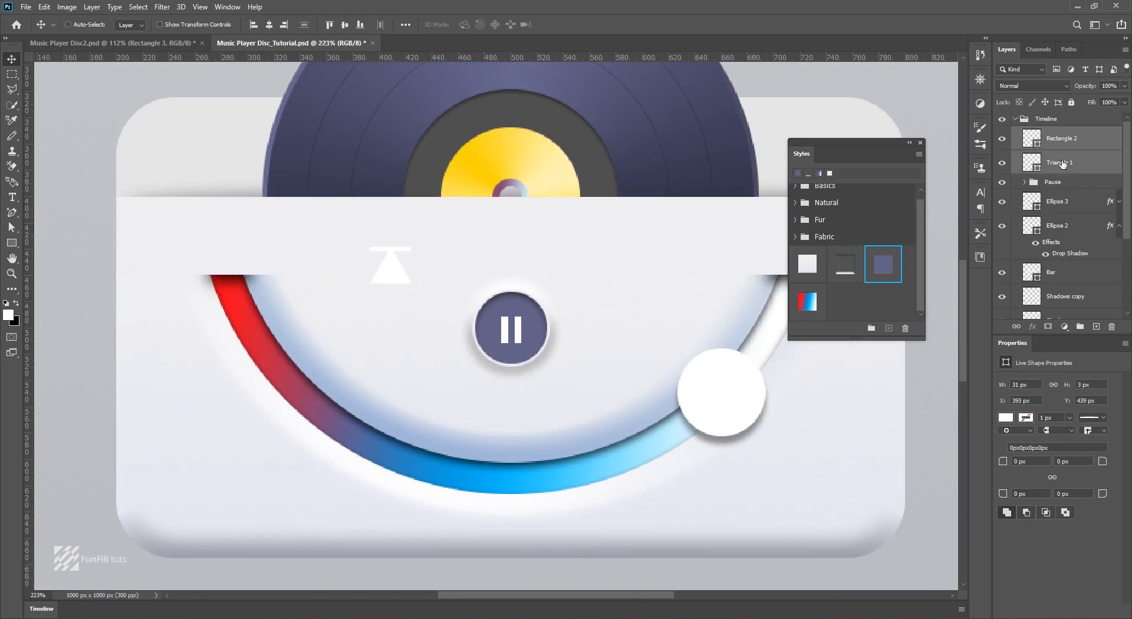
left_click(1080, 326)
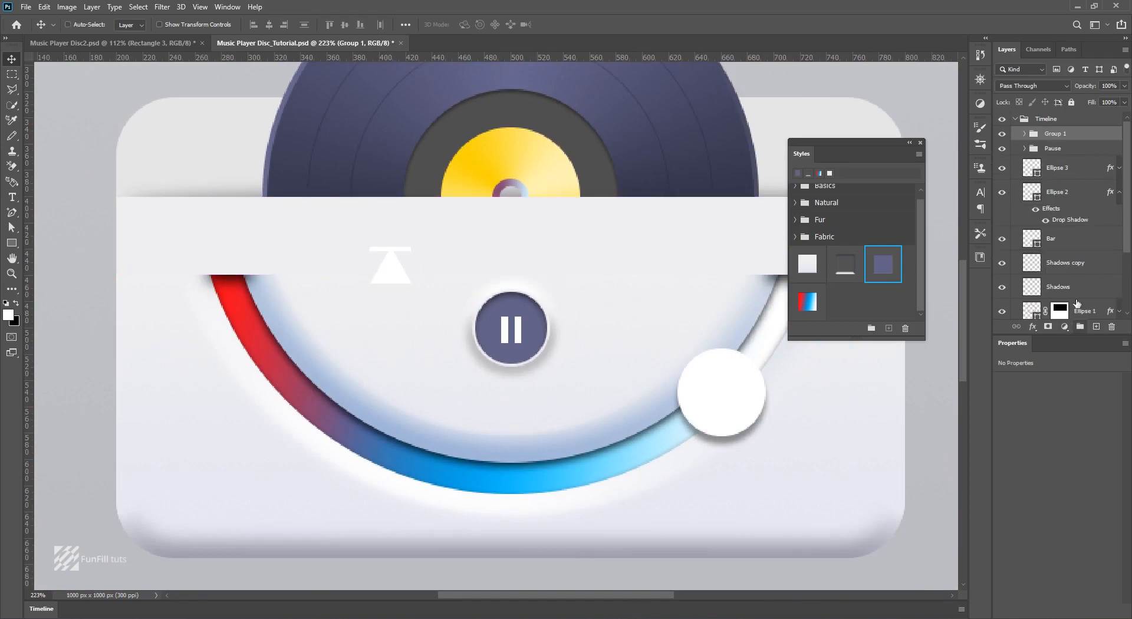
double_click(1058, 137)
type("Forward")
key("Return")
key("ctrl")
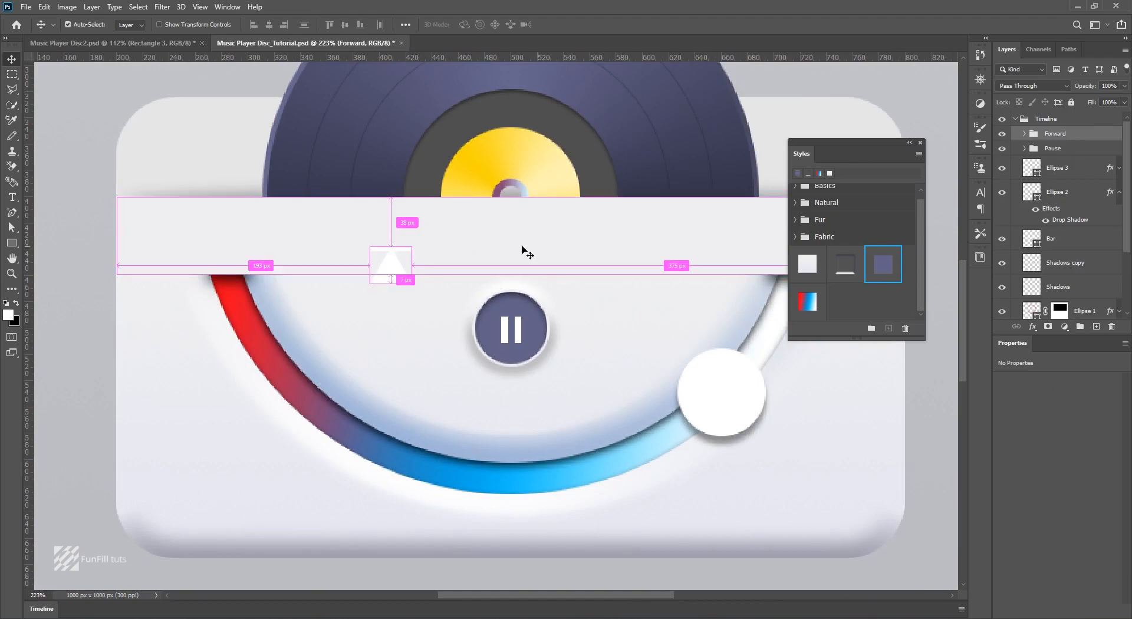
Rotate and shrink the Forward group, place it to the right of the pause button, and put a duplicate on the button's left.
key("ctrl+t")
left_click_drag(424, 240, 444, 336)
key("Return")
key("ctrl+t")
key("Return")
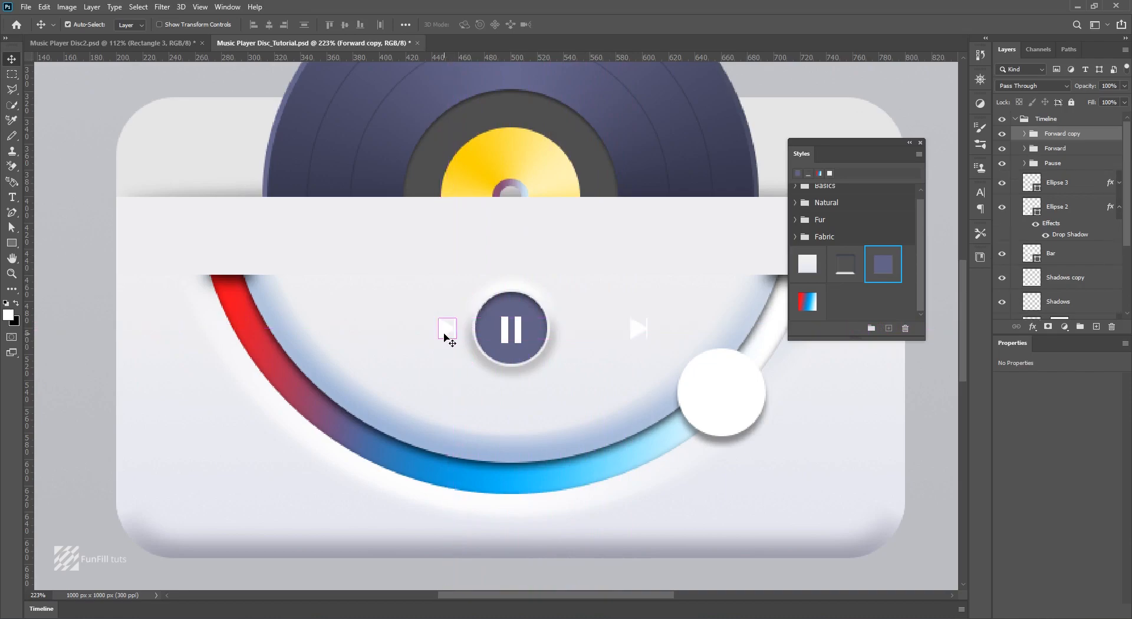
Flip the duplicated Forward icon horizontally and move it about 50 px further left to mirror the forward icon.
key("ctrl+t")
right_click(445, 336)
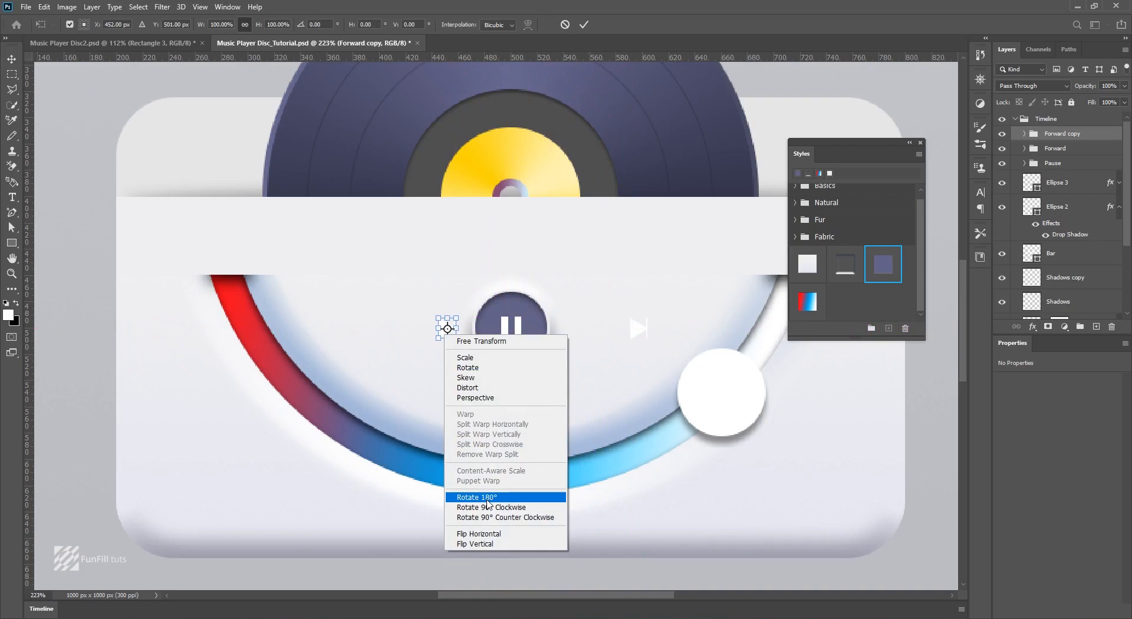
left_click(488, 533)
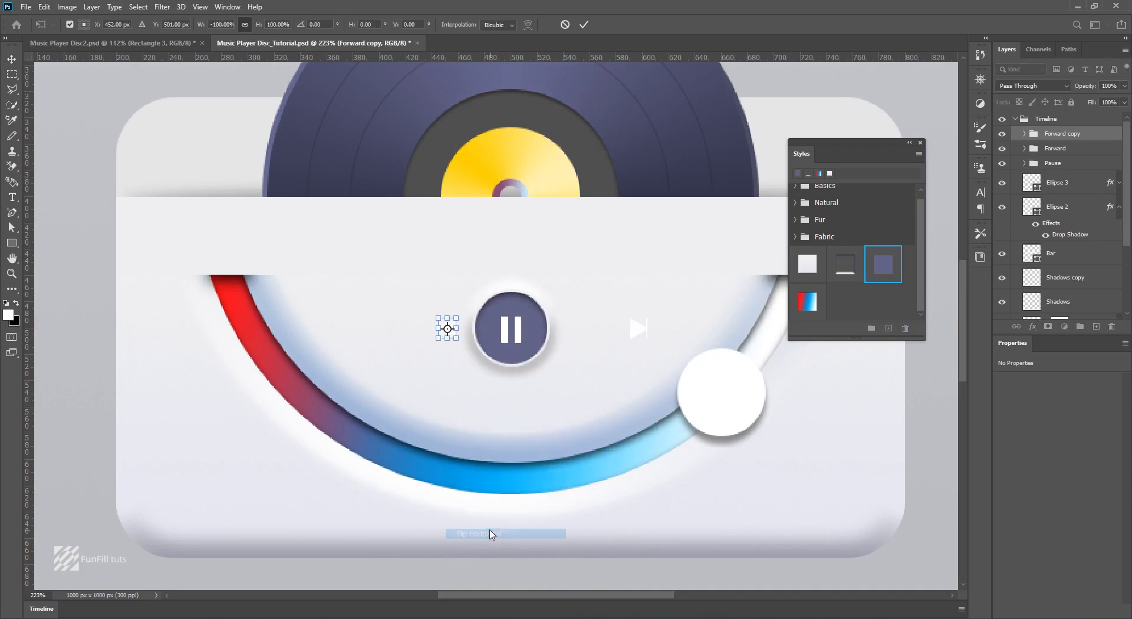
key("Return")
left_click_drag(450, 340, 463, 341)
key("shift+Left")
key("shift+Left")
key("shift+Left")
key("shift+Left")
key("shift+Left")
key("shift+Left")
scroll(464, 334, "down", 3)
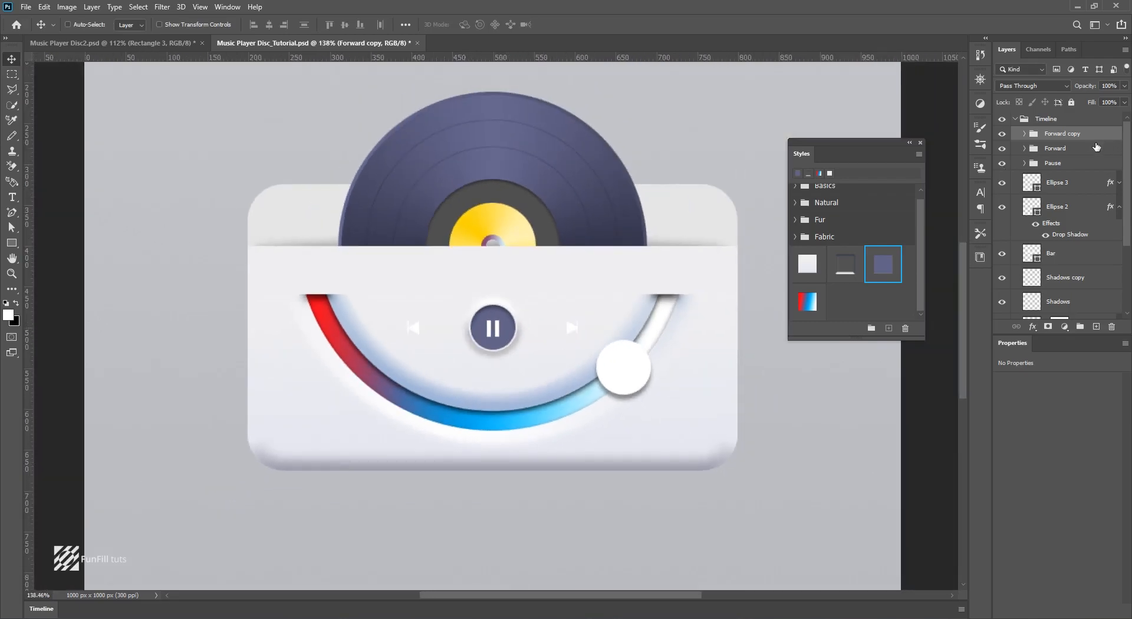
Rename the flipped Forward copy group as Backward.
double_click(1065, 134)
type("Backward")
key("Return")
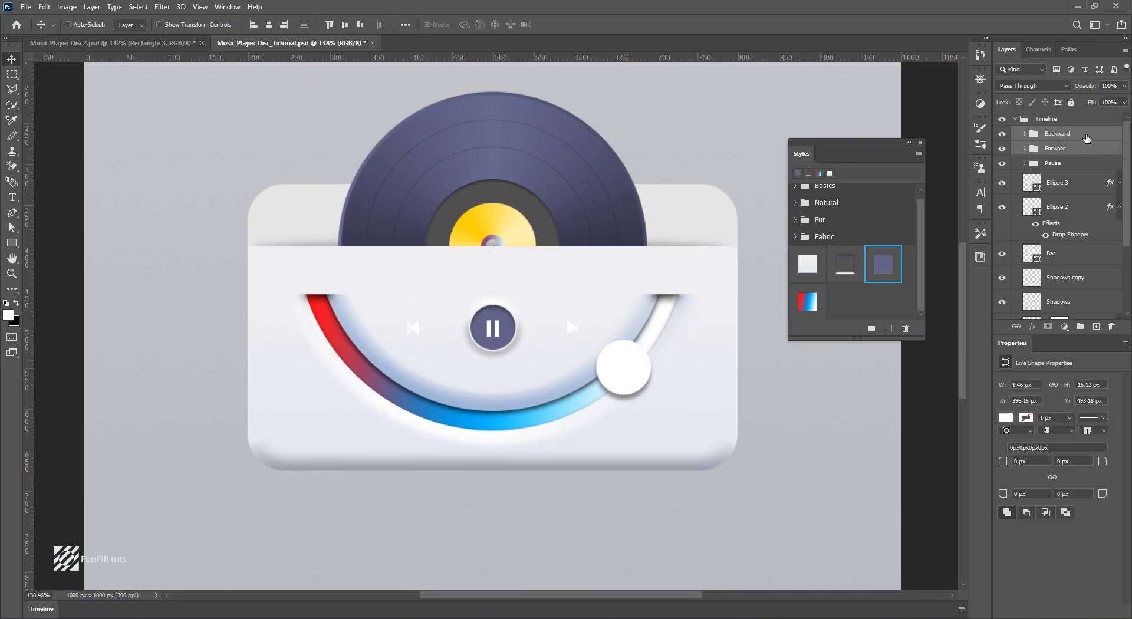
Add a dark grey Color Overlay to the Backward group, in Normal blend mode at 100% opacity.
double_click(1088, 137)
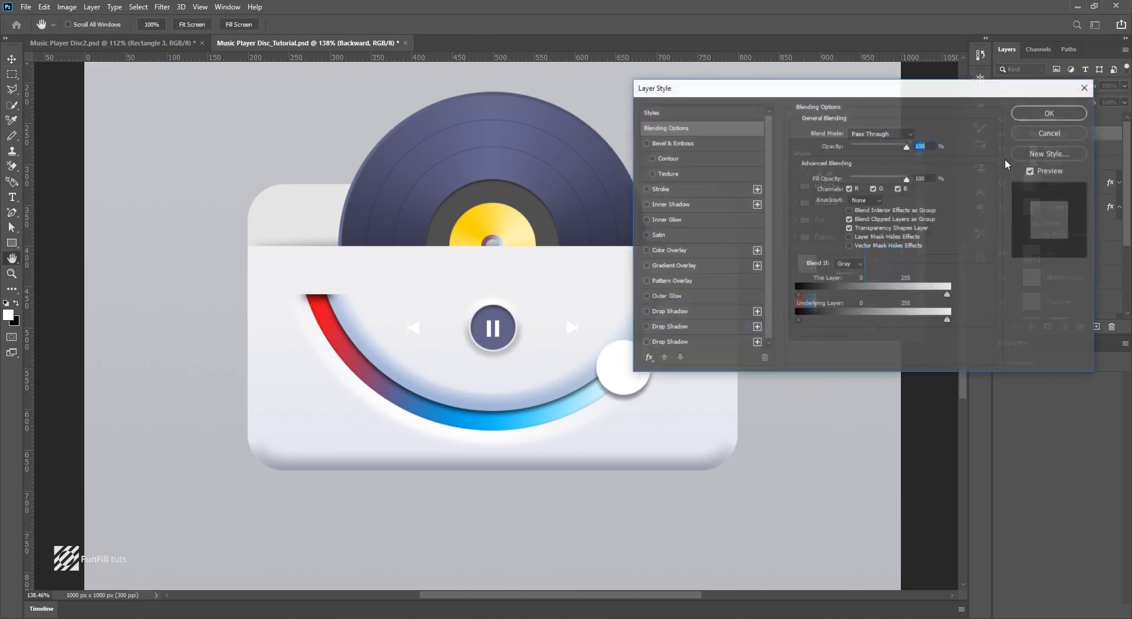
left_click(670, 252)
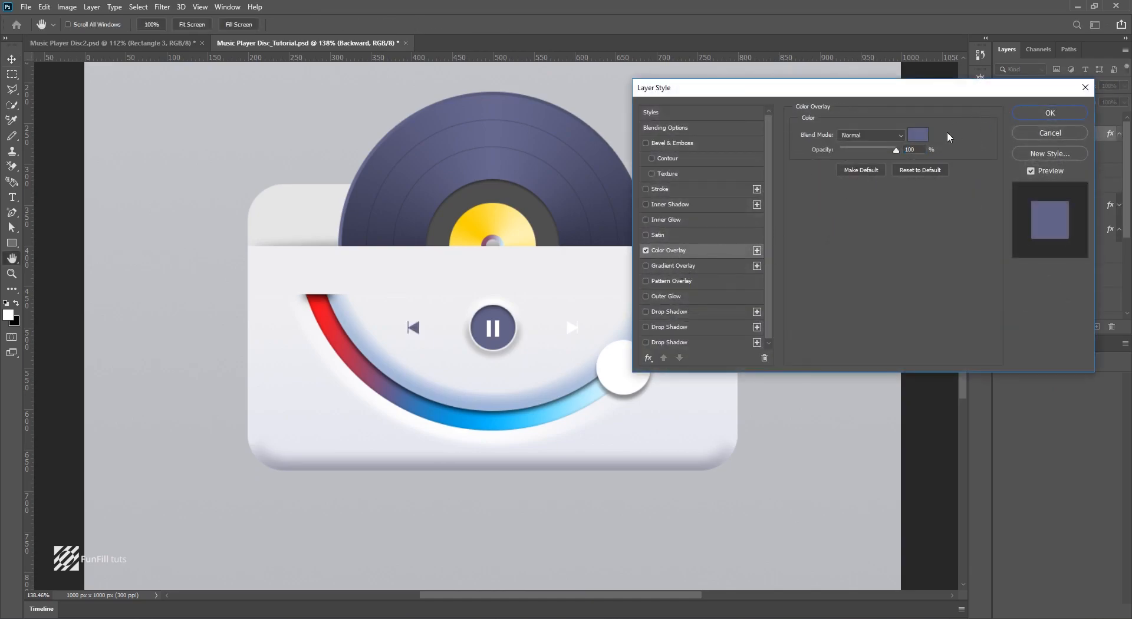
left_click(917, 136)
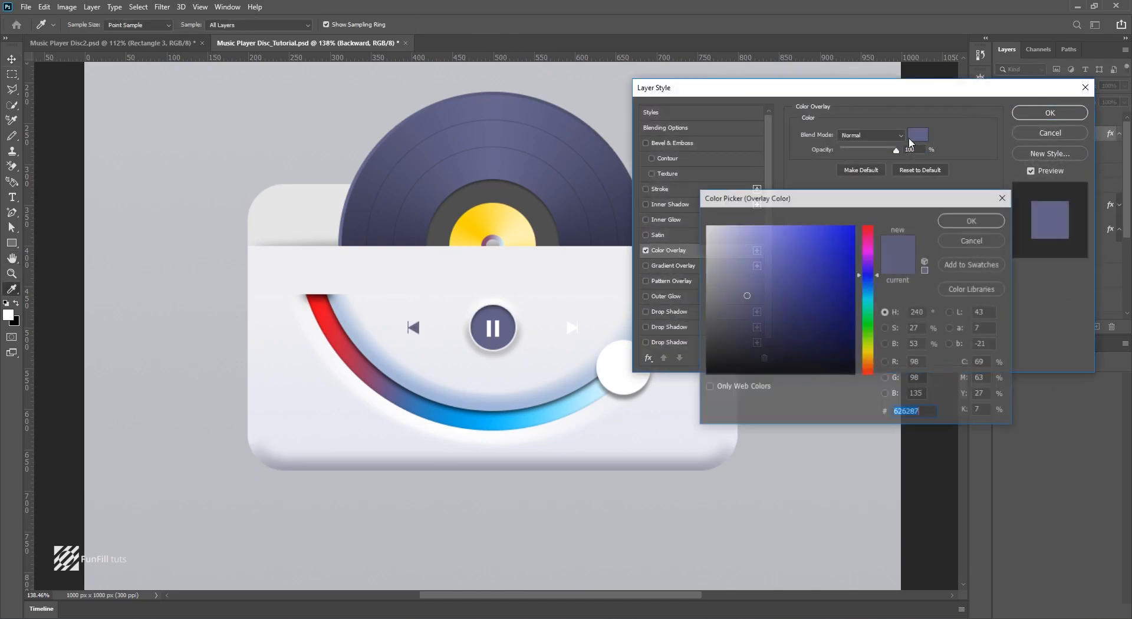
left_click(929, 415)
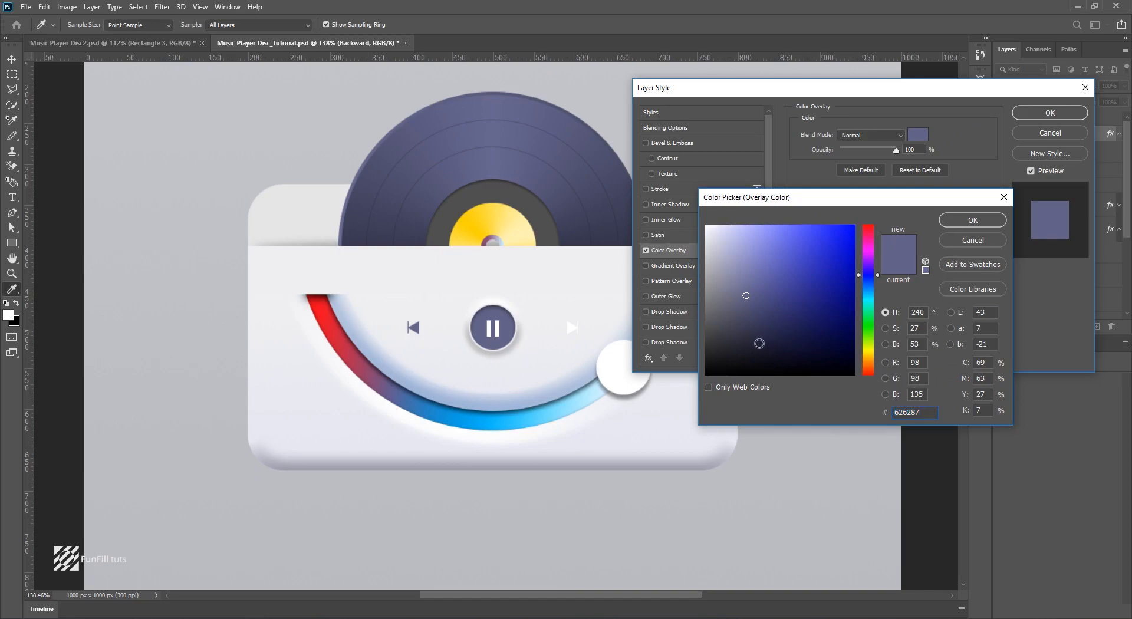
left_click(732, 310)
mouse_move(732, 311)
left_mouse_down()
mouse_move(734, 321)
mouse_move(714, 312)
left_mouse_up()
left_click(967, 231)
left_click(1050, 113)
Copy the Backward group's layer style onto the Forward group.
right_click(1087, 135)
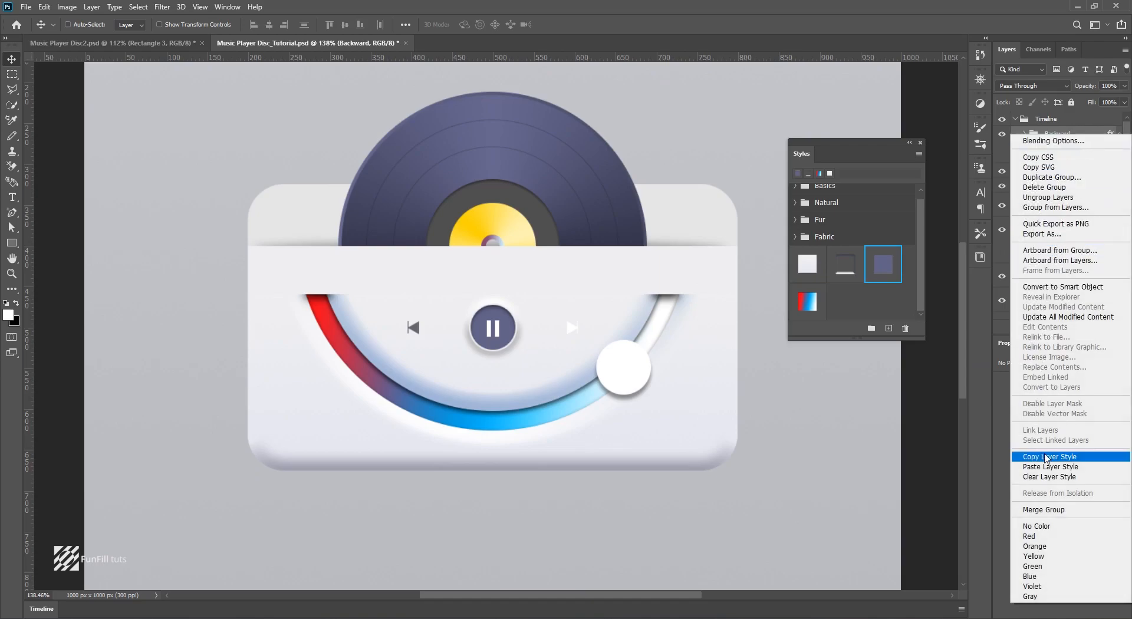
left_click(1048, 457)
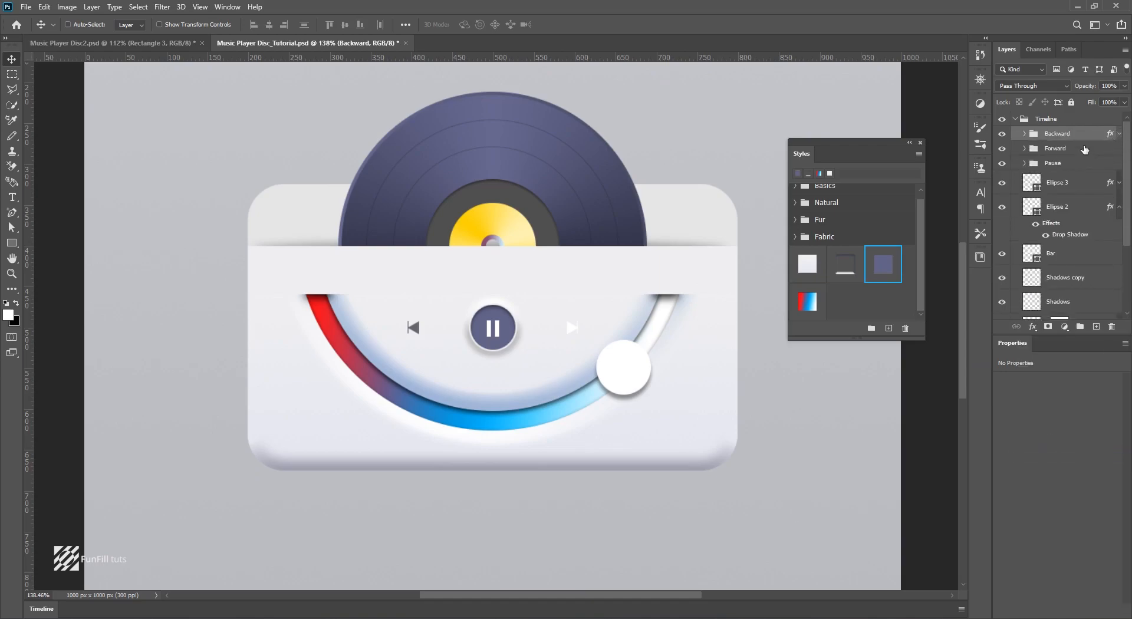
right_click(1084, 148)
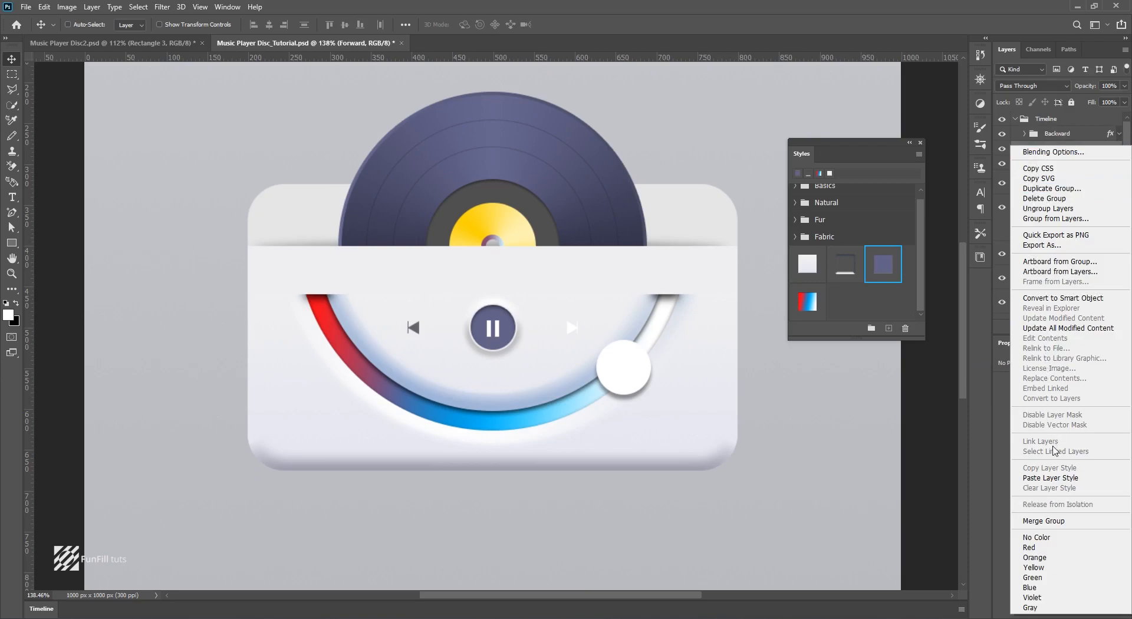
left_click(1056, 478)
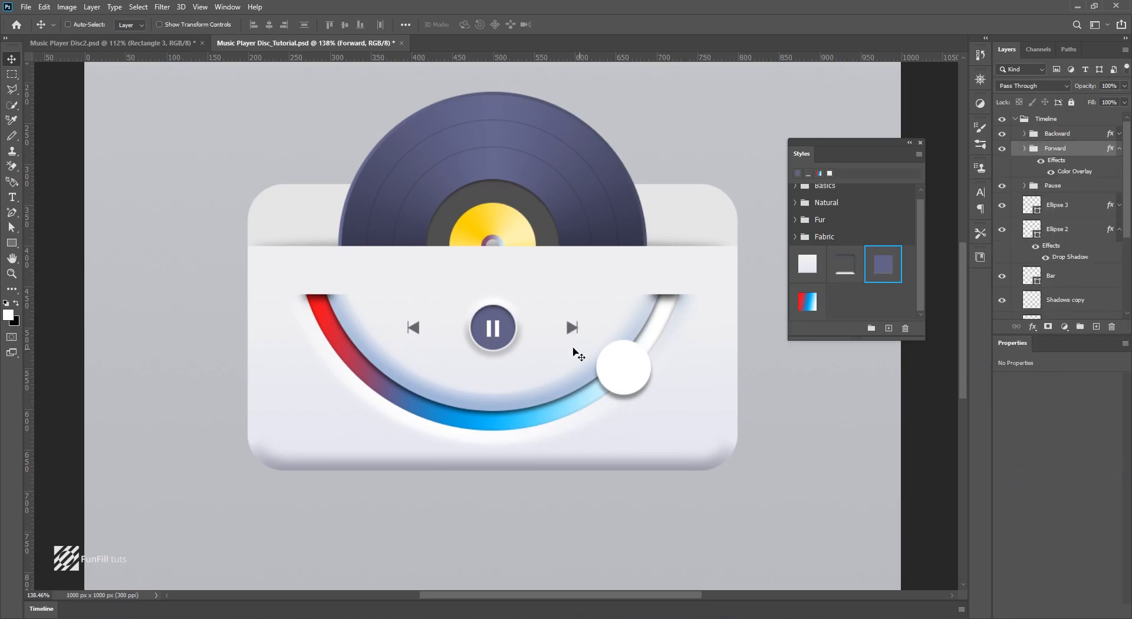
Copy the artist and "Dance Beat" title text from Music Player Disc2.psd into the tutorial document, above the pause button.
scroll(476, 278, "down", 5)
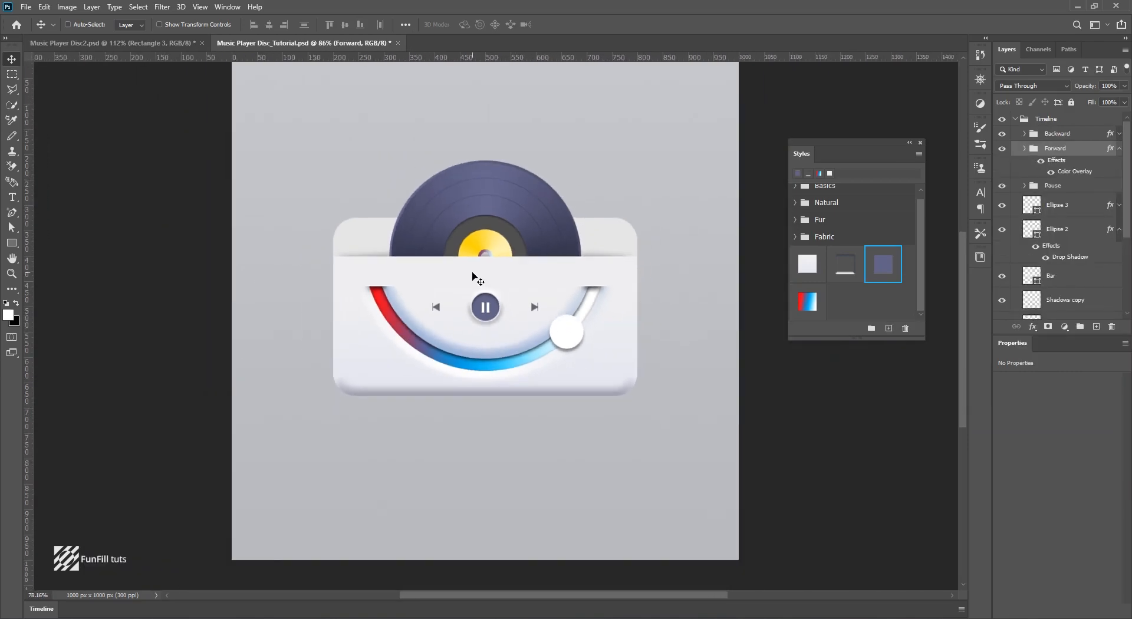
left_click(96, 44)
scroll(519, 334, "down", 2)
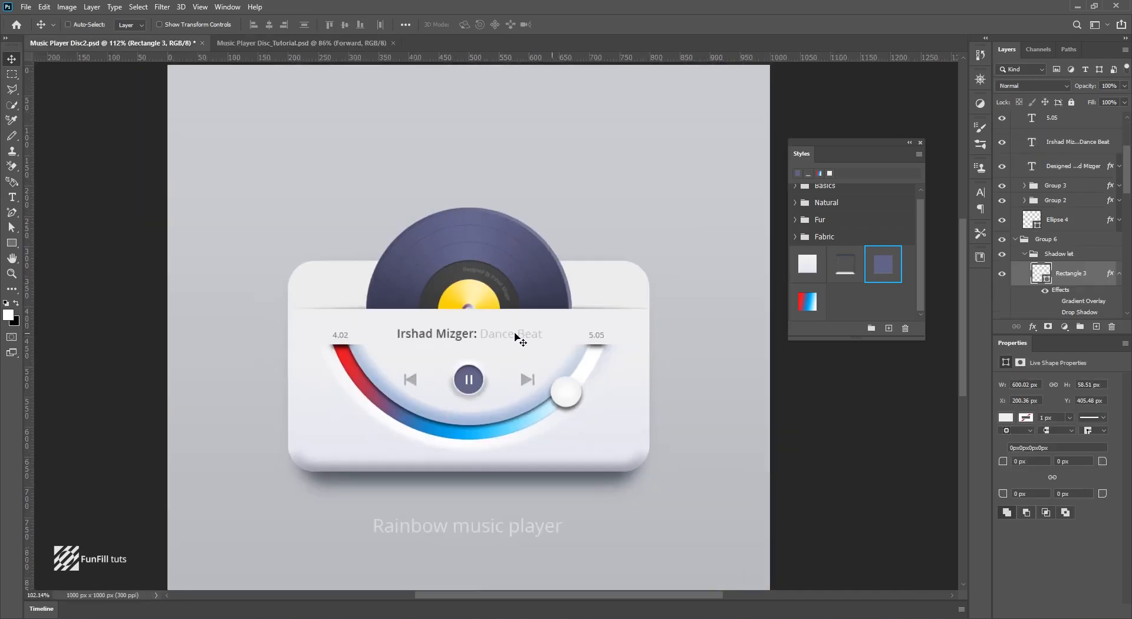
left_click(451, 332, "ctrl")
left_click_drag(439, 323, 502, 286)
Align the title text to the horizontal and vertical centre of the canvas.
key("ctrl+a")
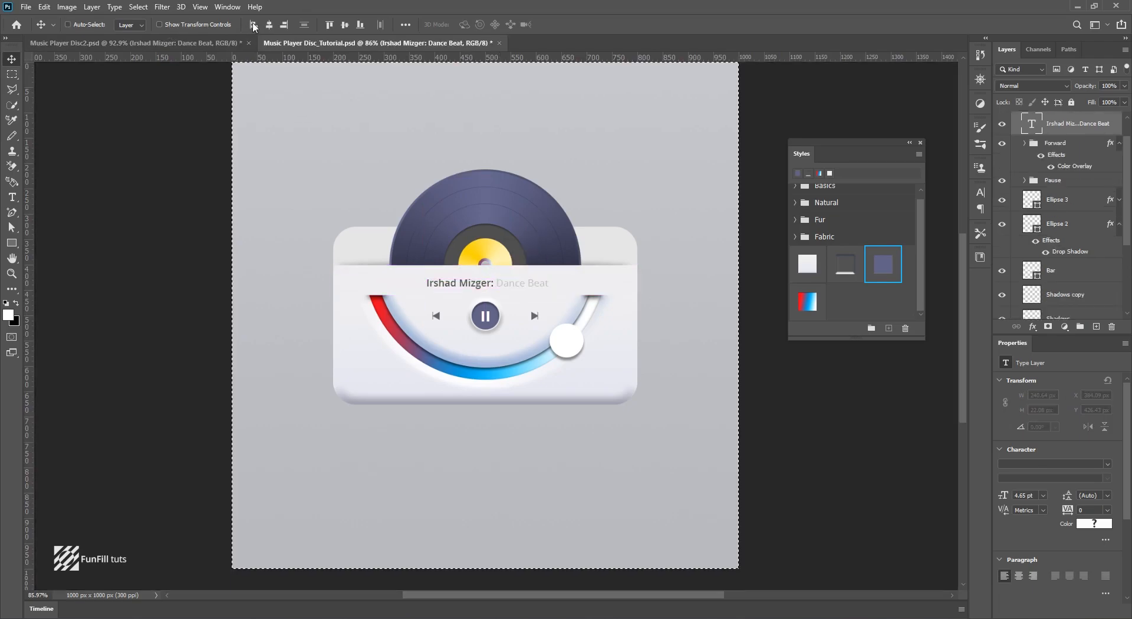
left_click(269, 25)
left_click(345, 24)
key("ctrl")
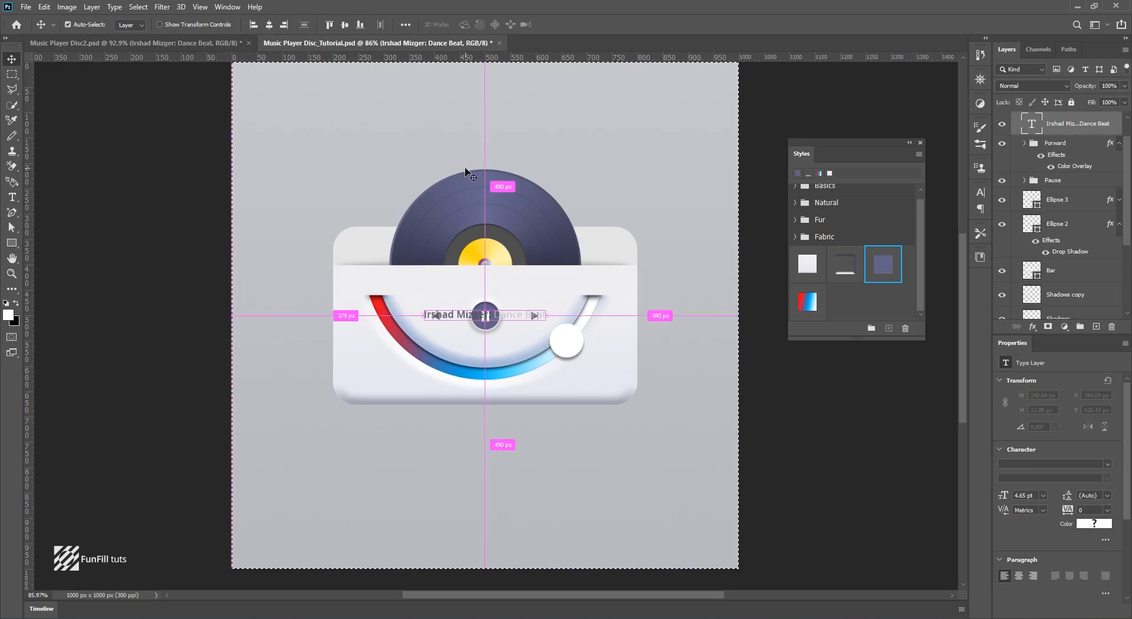
Copy the 4.02 and 5.05 time labels from Music Player Disc2.psd and place them above the two ends of the coloured arc.
left_click(201, 45)
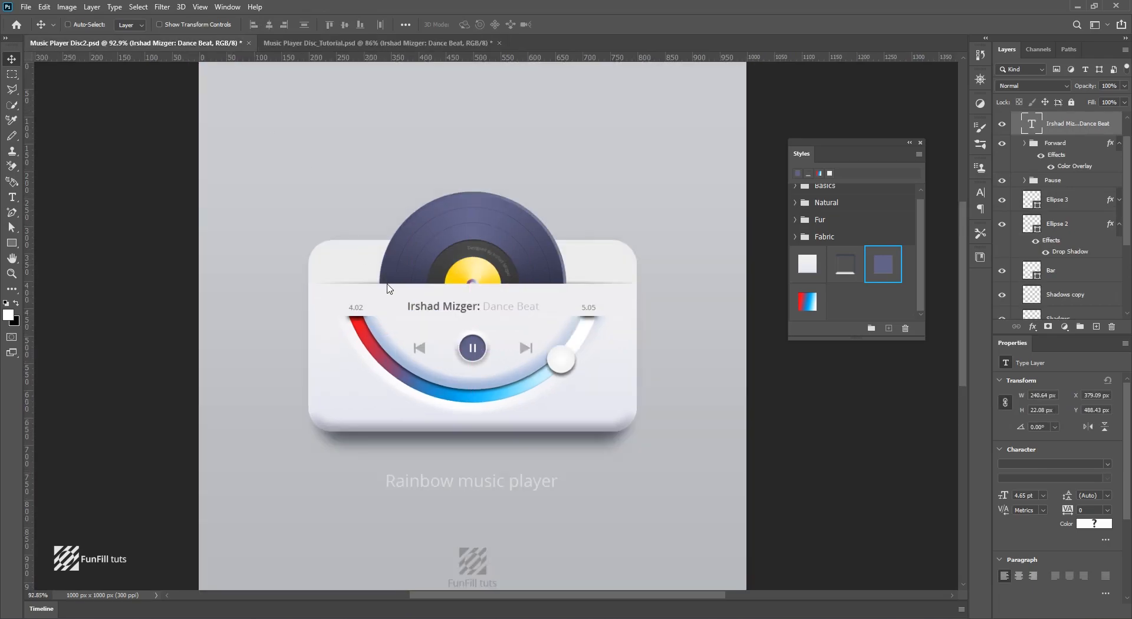
scroll(388, 290, "up", 2)
left_click(351, 309)
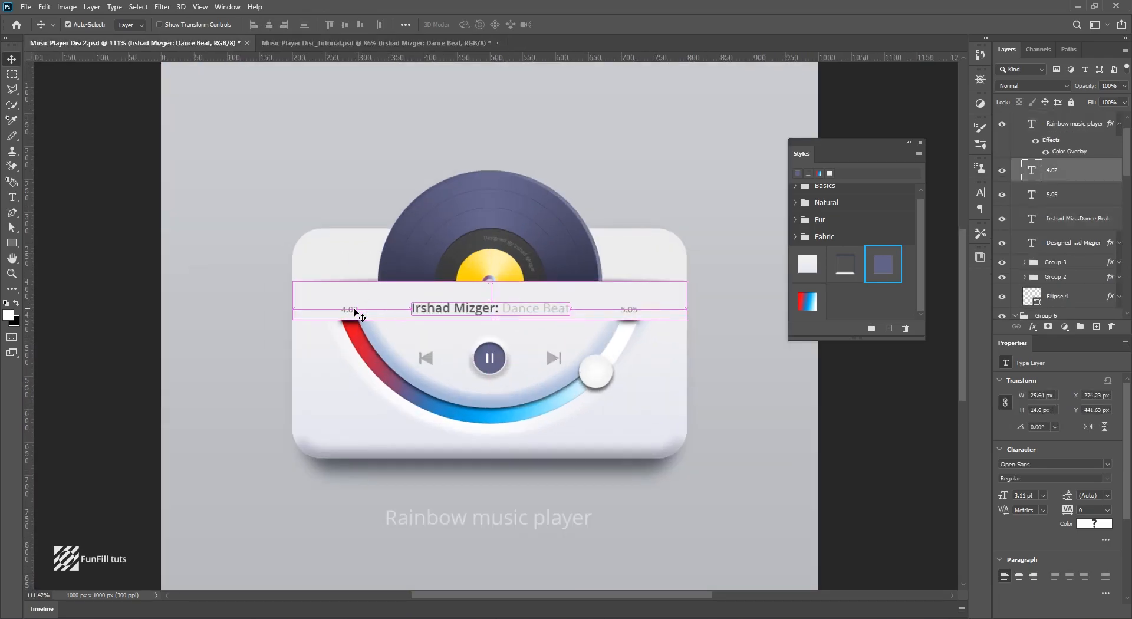
left_click(1083, 196, "ctrl")
left_click_drag(629, 311, 497, 286)
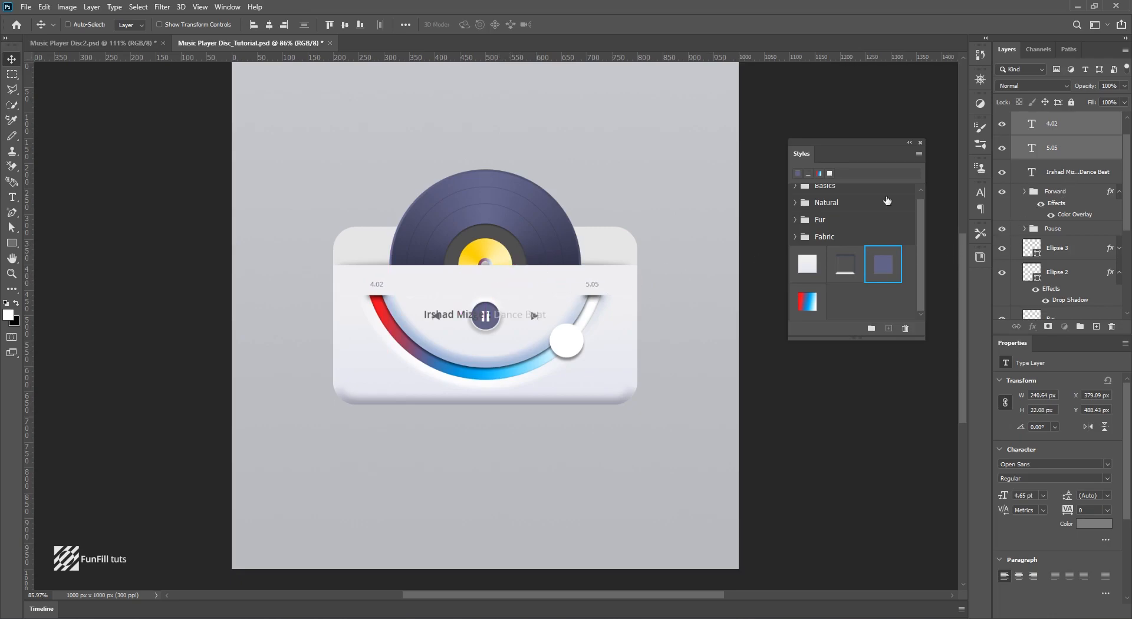
Move the title text up between the 4.02 and 5.05 labels, keeping it horizontally centred on the canvas.
left_click_drag(543, 314, 545, 285)
scroll(545, 285, "down", 1)
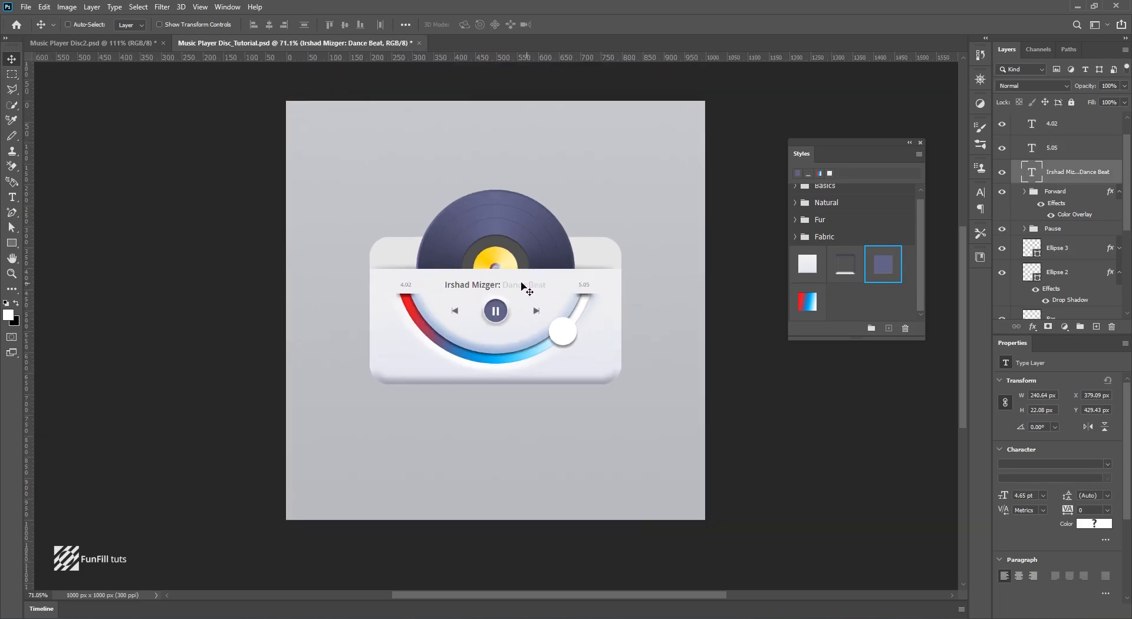
scroll(523, 286, "up", 3)
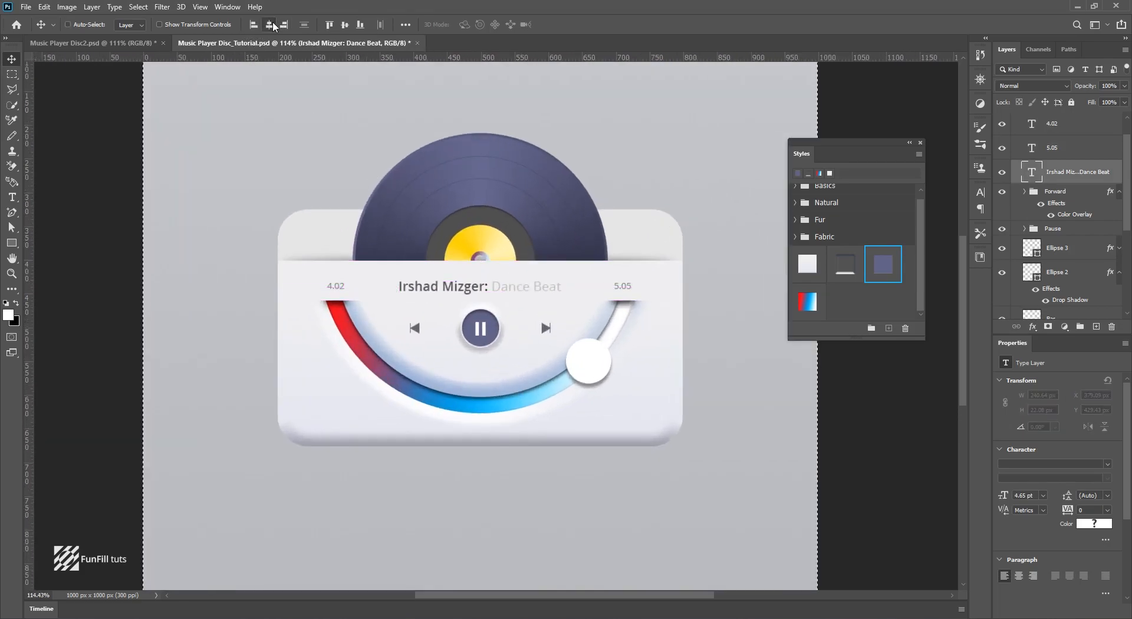
scroll(538, 246, "down", 2)
scroll(539, 246, "down", 1)
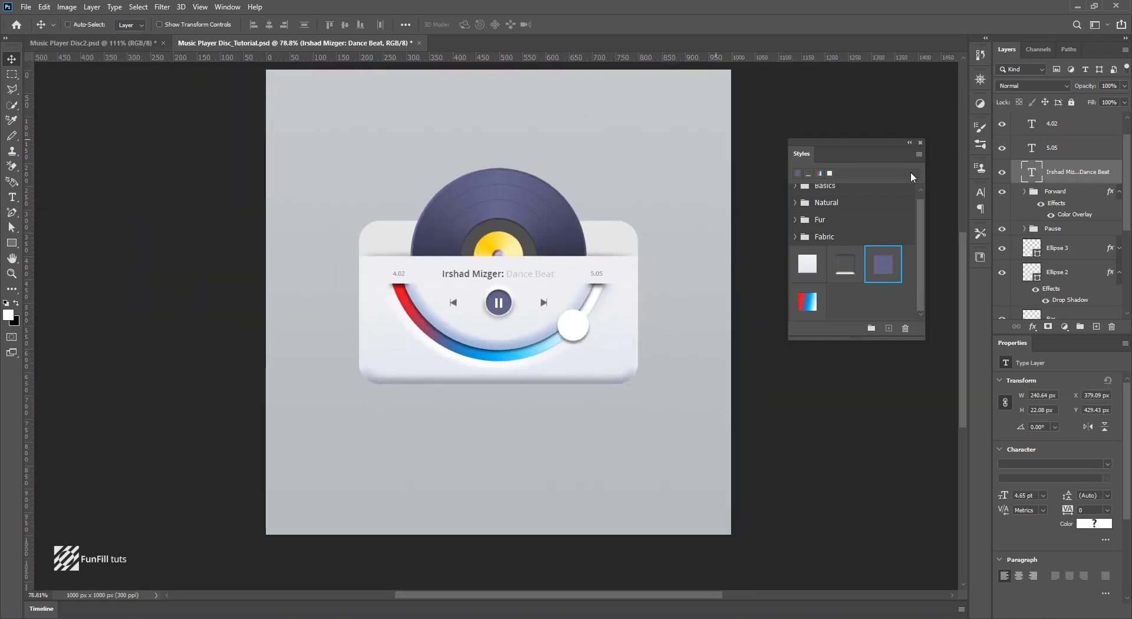
Collapse the Timeline group, clear the layer selection and examine the shadow beneath the player in Music Player Disc2.psd.
scroll(1049, 159, "up", 1)
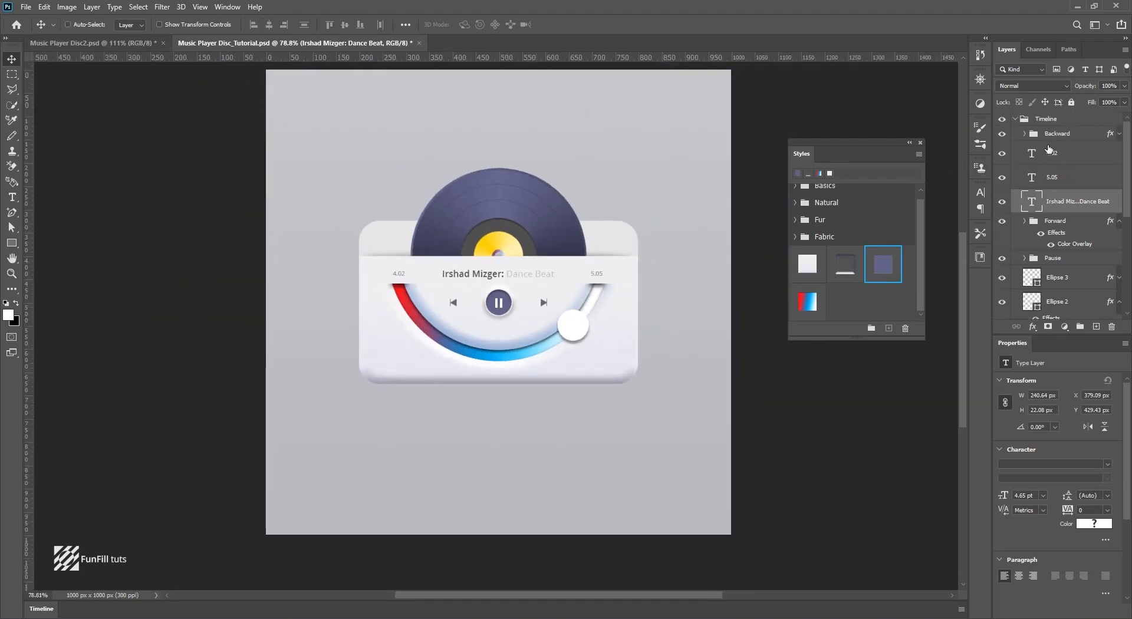
left_click(1016, 120)
left_click(1016, 121)
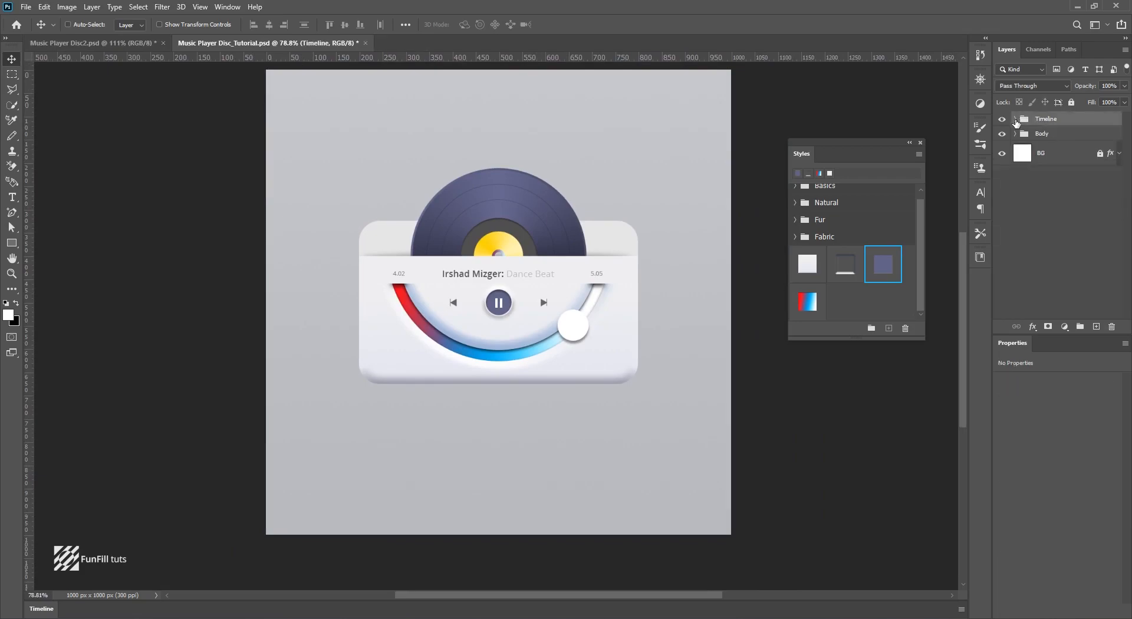
left_click(1076, 226)
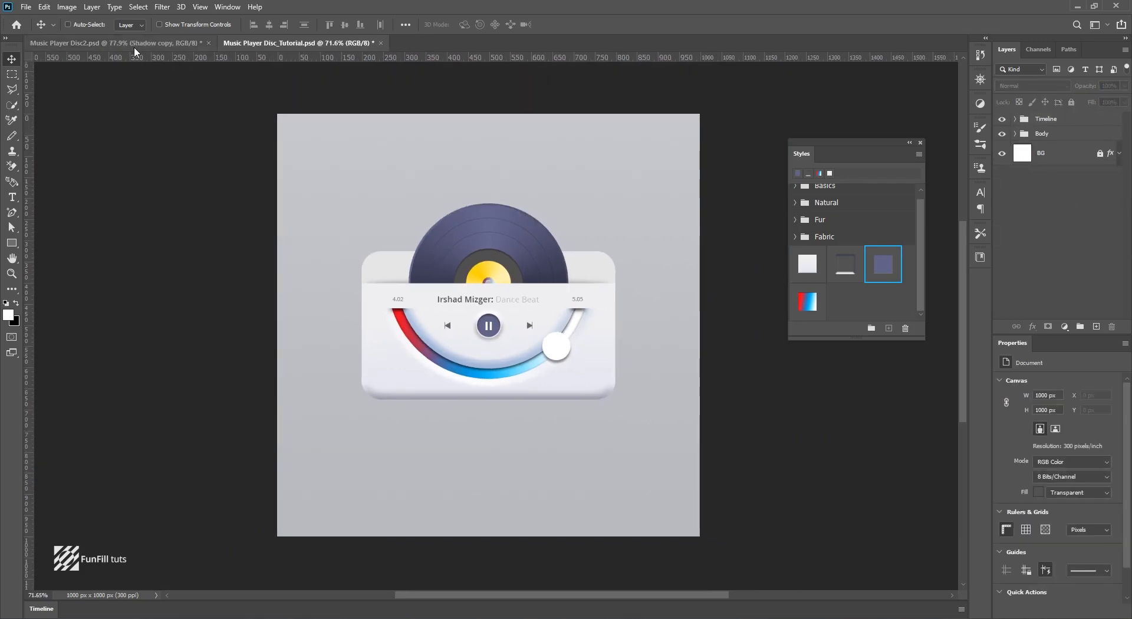
left_click(135, 47)
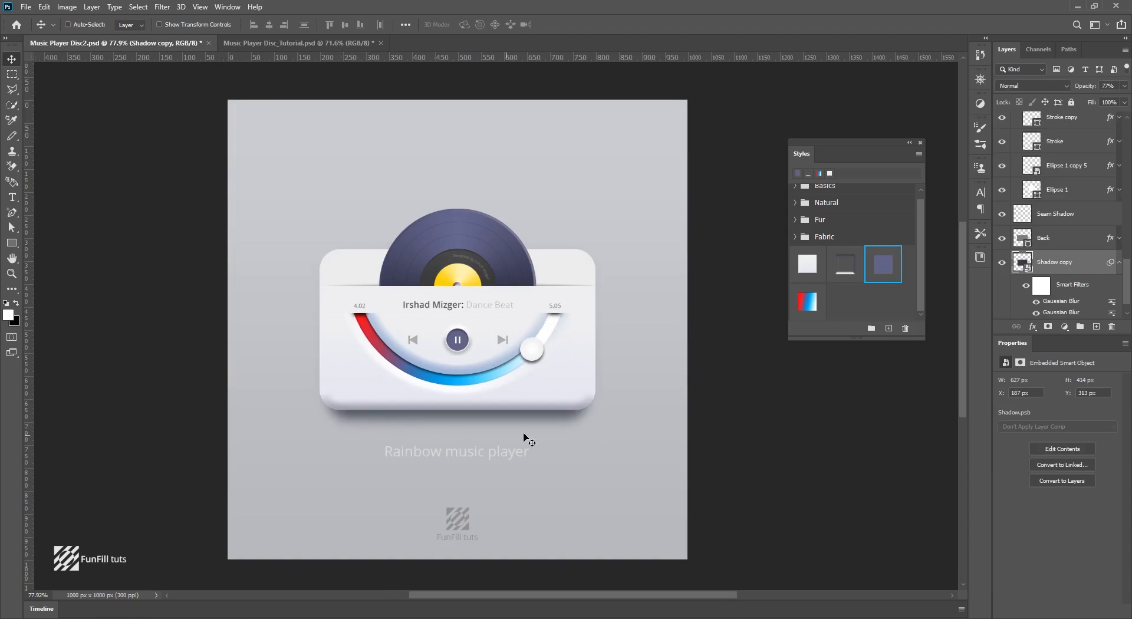
left_click(303, 41)
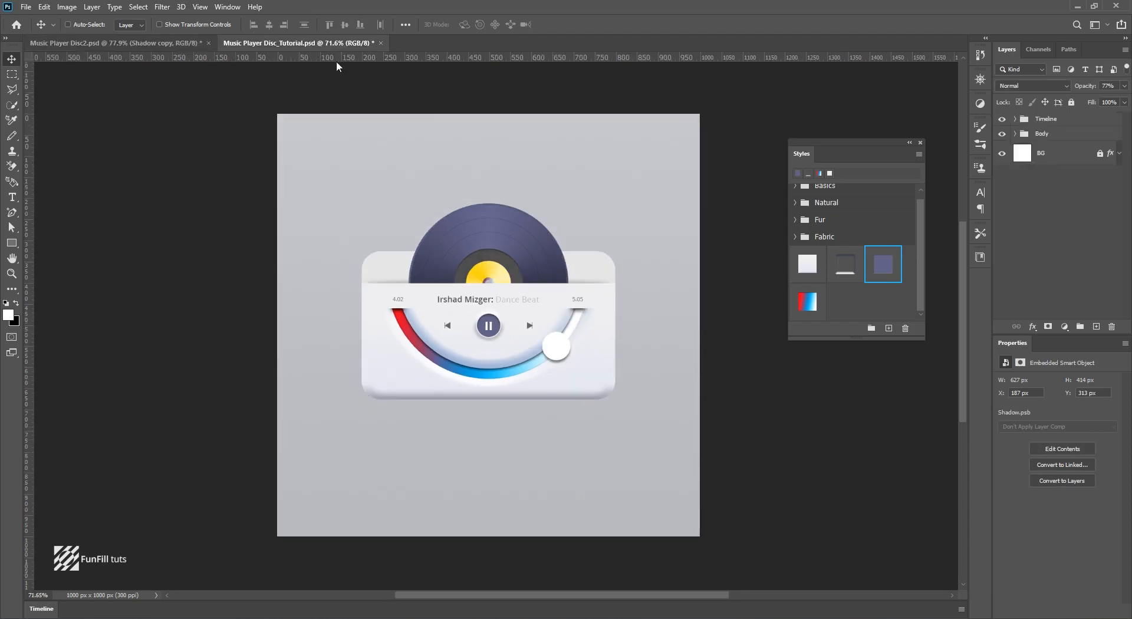
Duplicate the Back Rec layer in the Body group as Shadow and place the duplicate directly below Back Rec.
left_click(1015, 134)
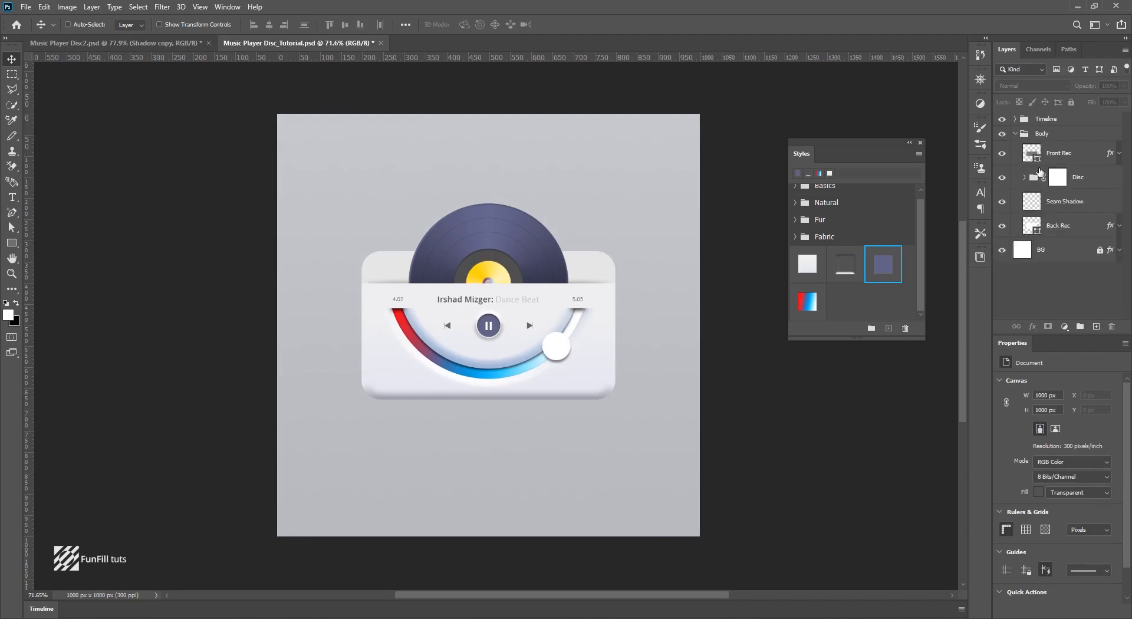
left_click(1063, 231)
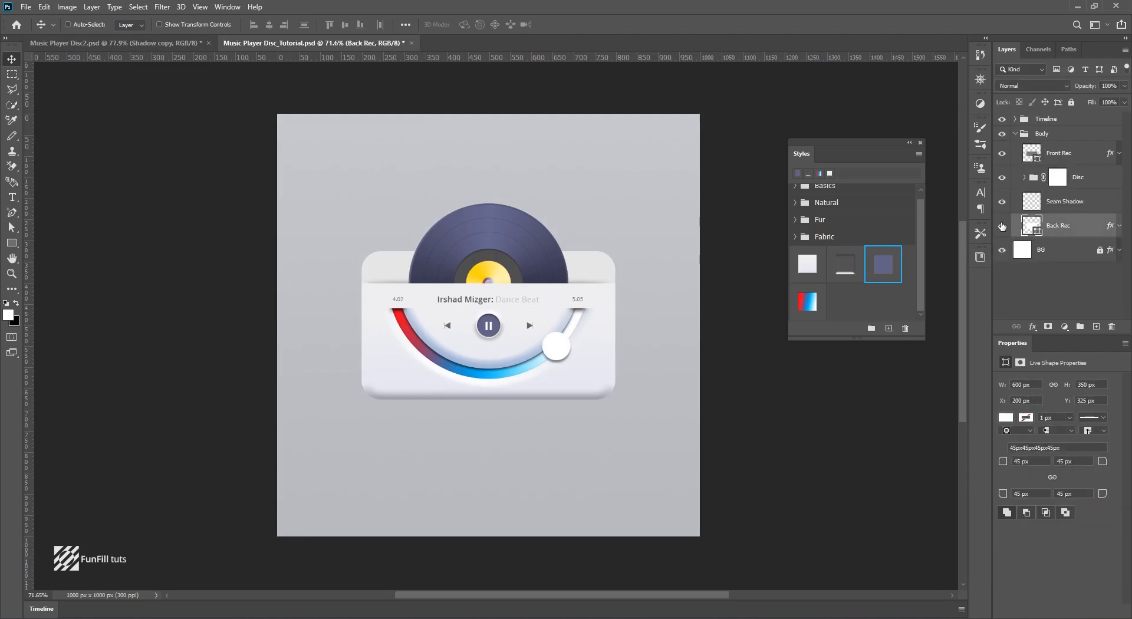
left_click(1003, 226)
left_click(1002, 225)
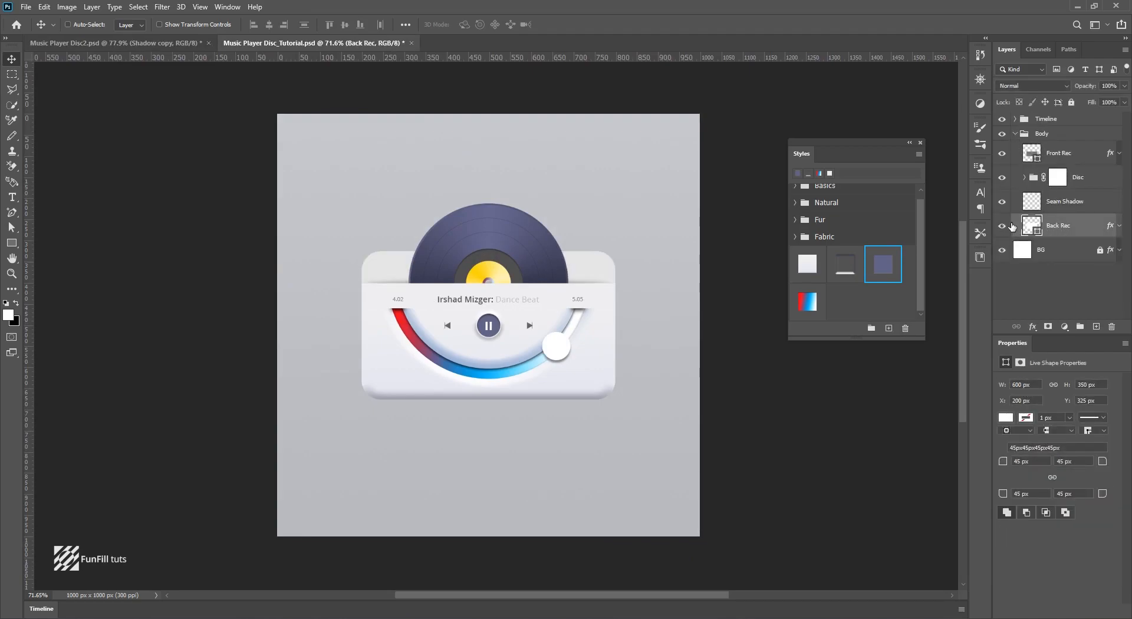
right_click(1098, 225)
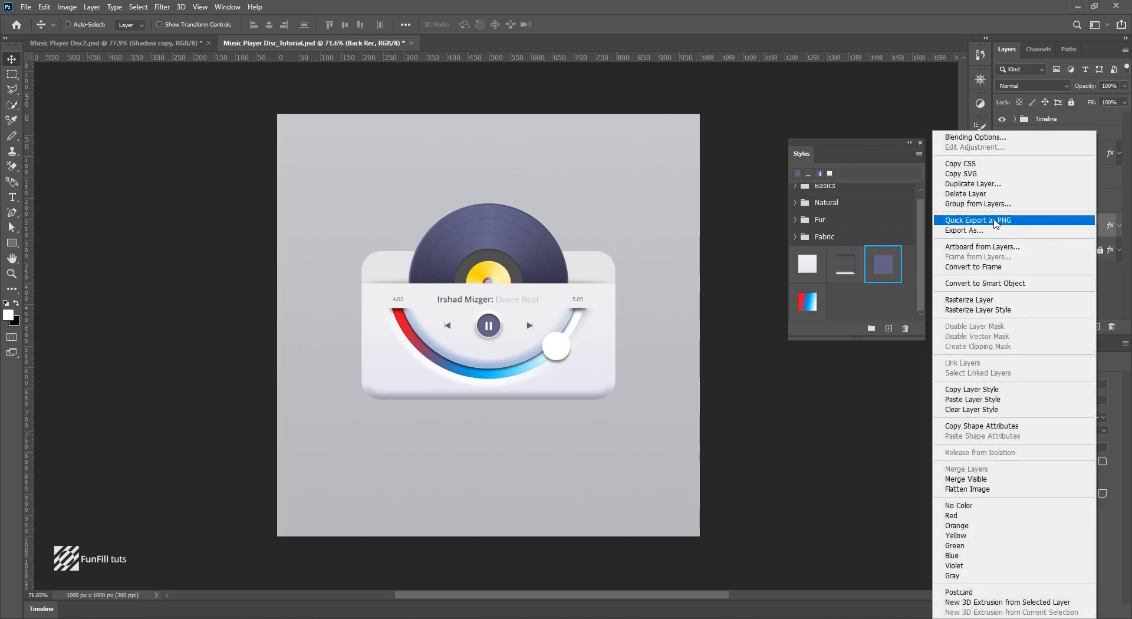
left_click(973, 183)
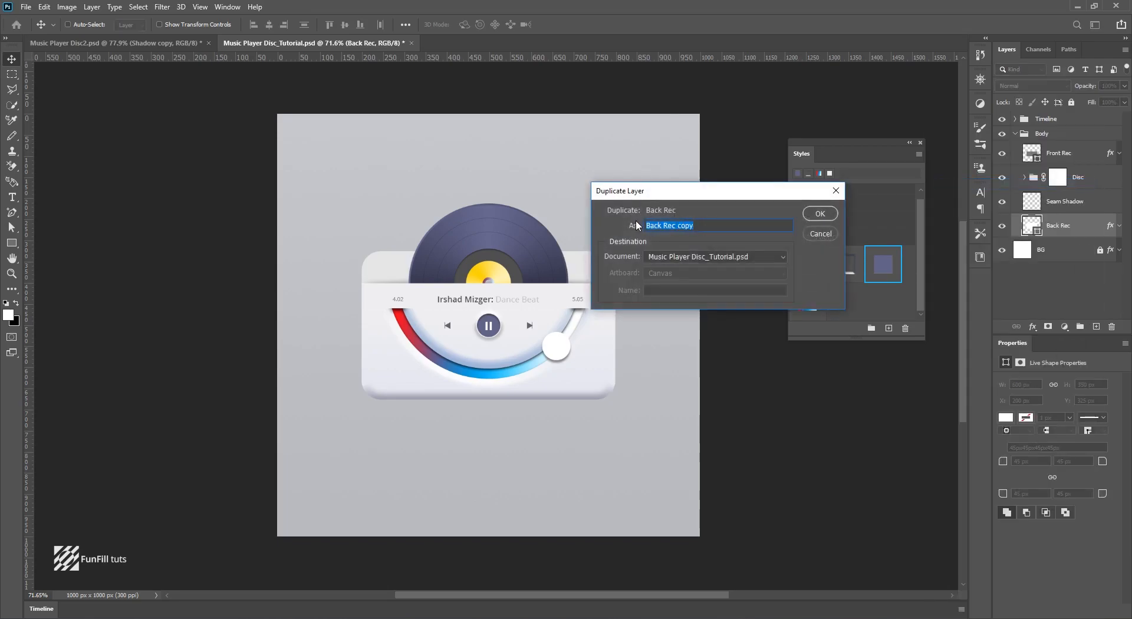
type("Shadow")
key("Return")
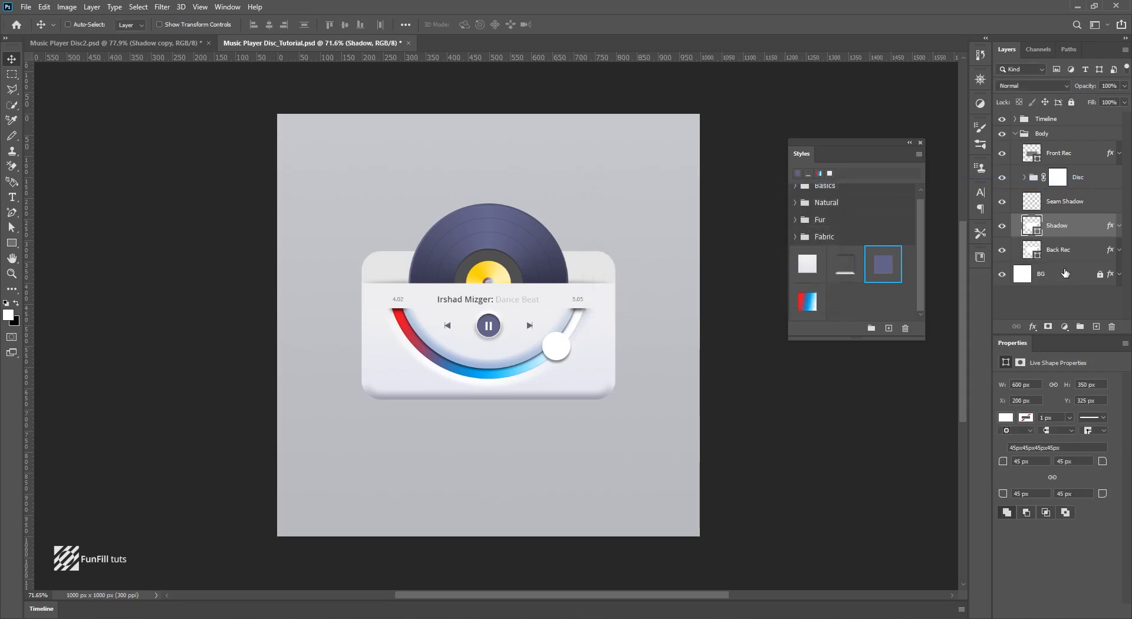
left_click_drag(1089, 230, 1095, 258)
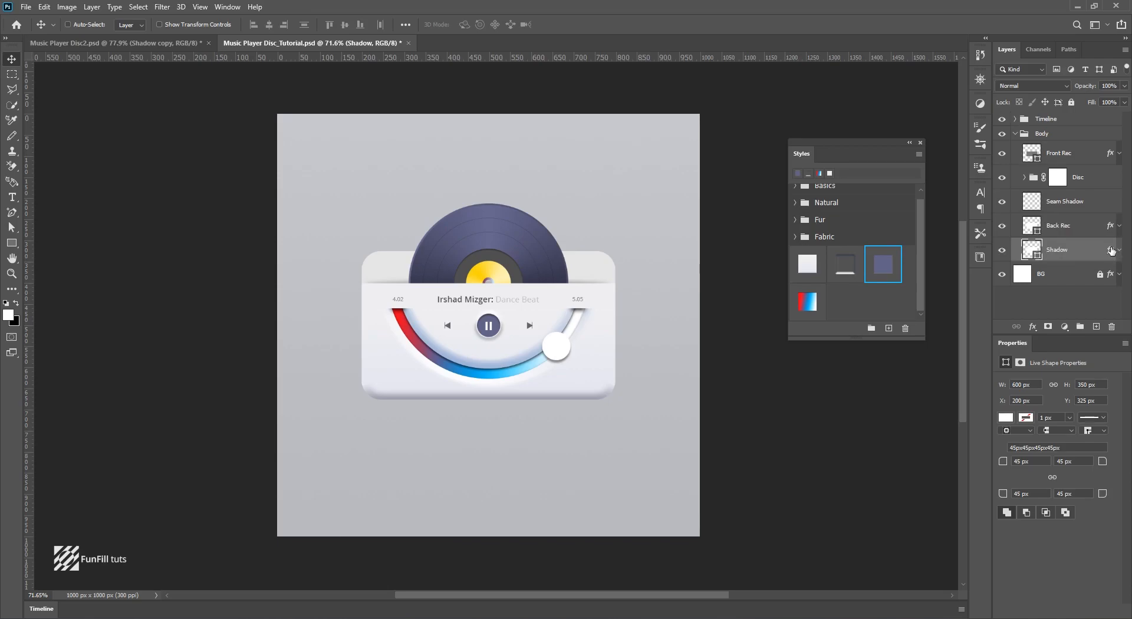
Clear the layer style from the Shadow layer and change its fill colour to black.
right_click(1093, 252)
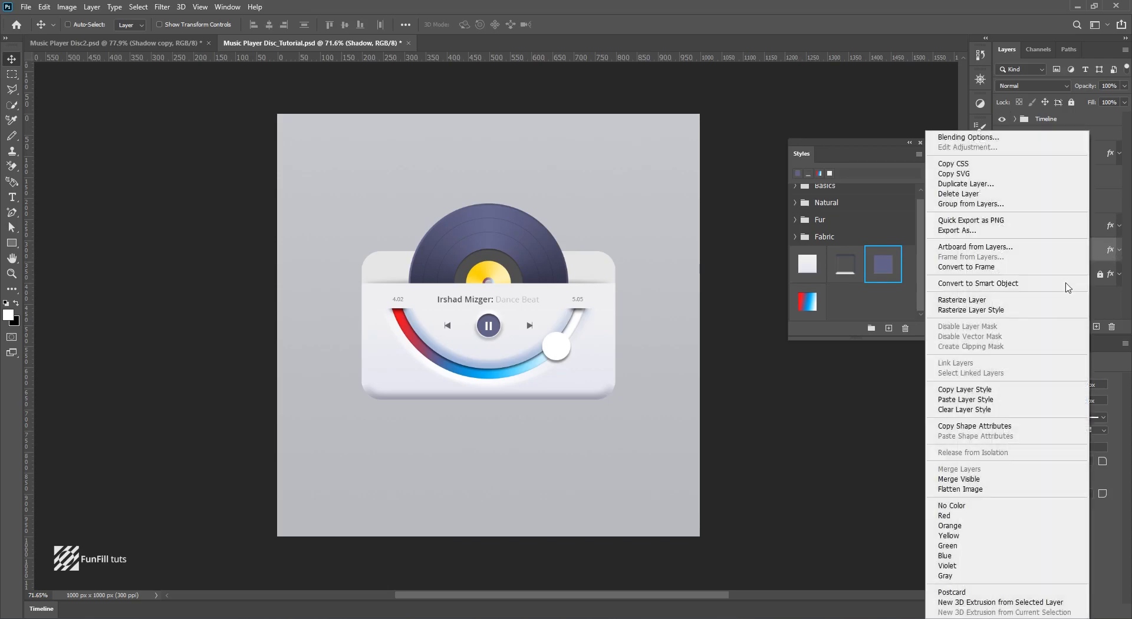
left_click(970, 410)
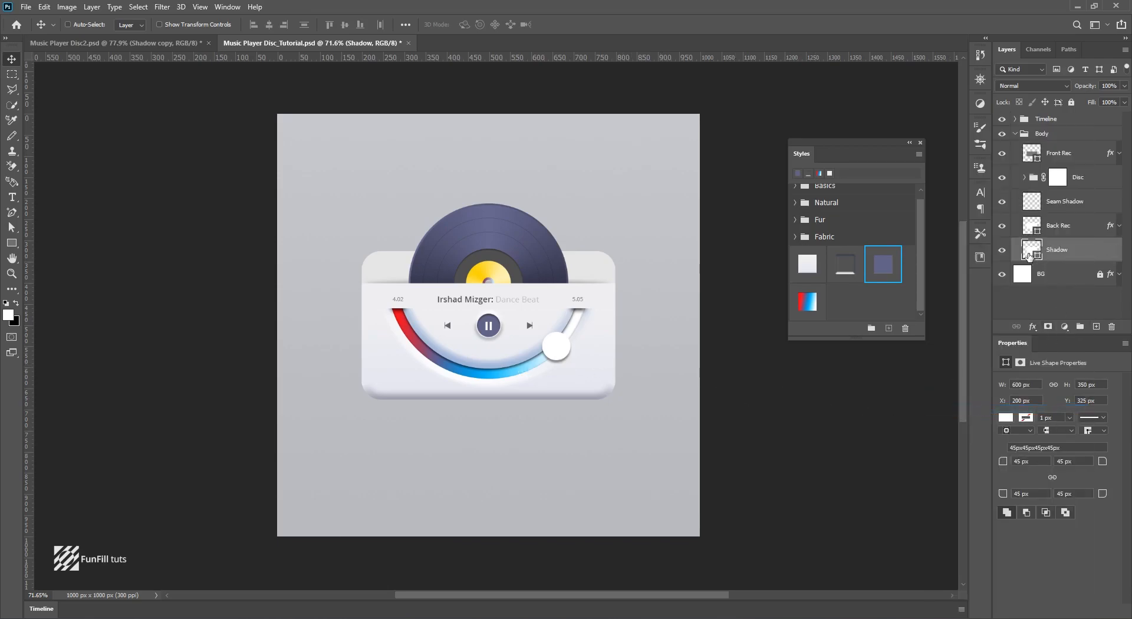
double_click(1028, 254)
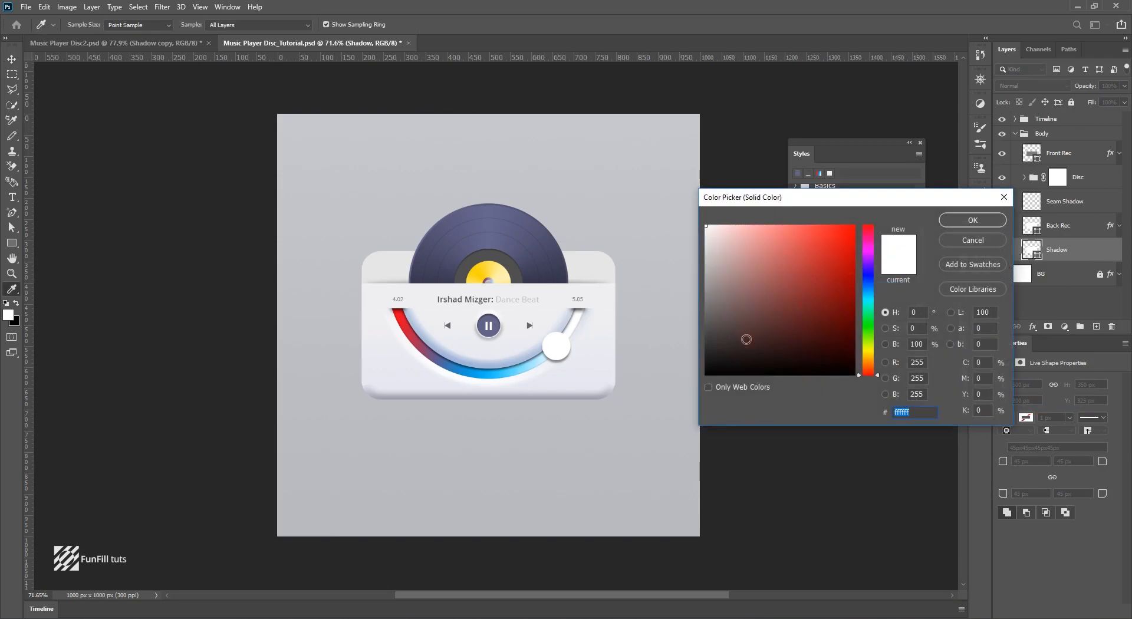
left_click(715, 363)
left_click_drag(714, 363, 677, 387)
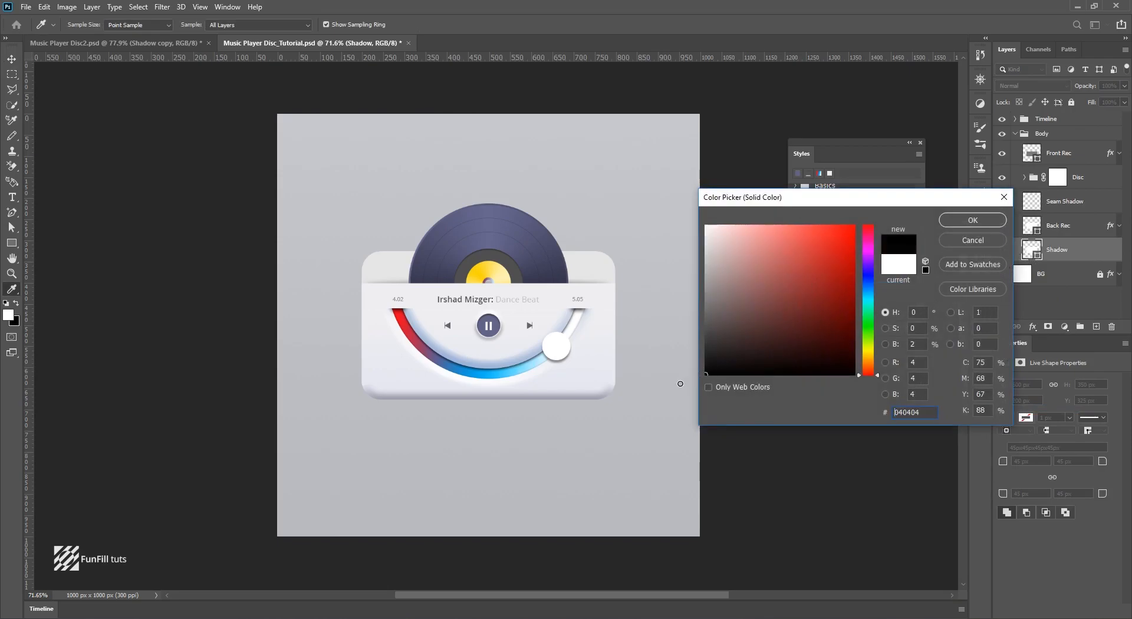
left_click(957, 222)
Move the Shadow shape straight down by about 16 px so it shows beneath the player body.
key("Down")
key("Down")
key("Down")
key("Down")
key("Down")
key("Down")
key("Down")
key("Down")
key("Down")
key("Down")
key("Down")
key("Down")
key("Down")
key("Down")
key("Down")
key("Down")
key("Down")
key("Down")
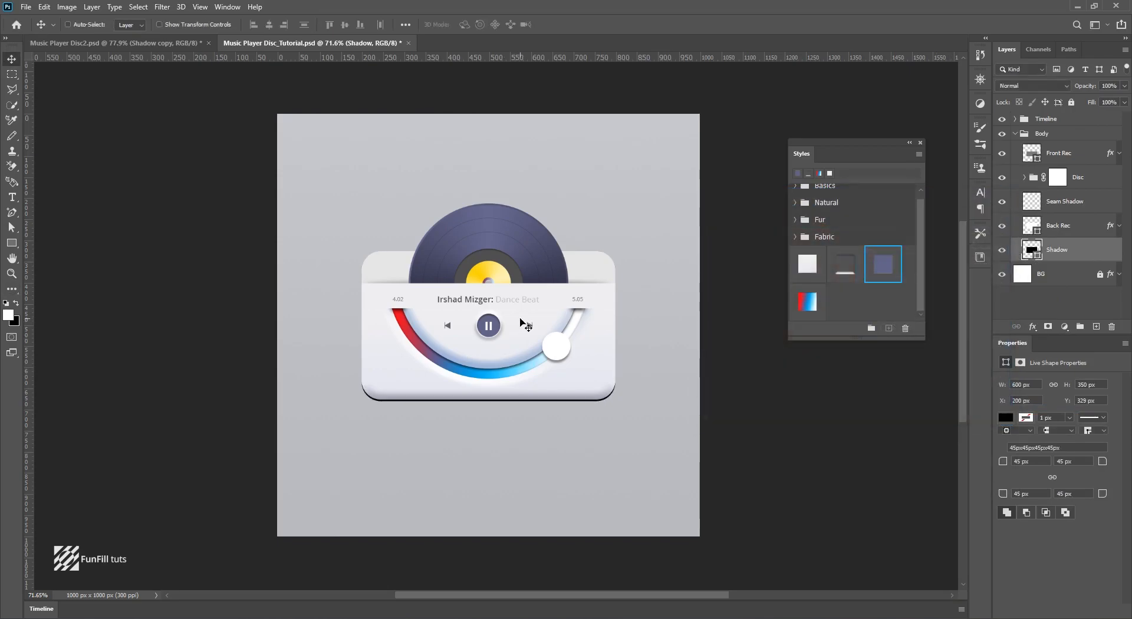
key("Up")
key("Up")
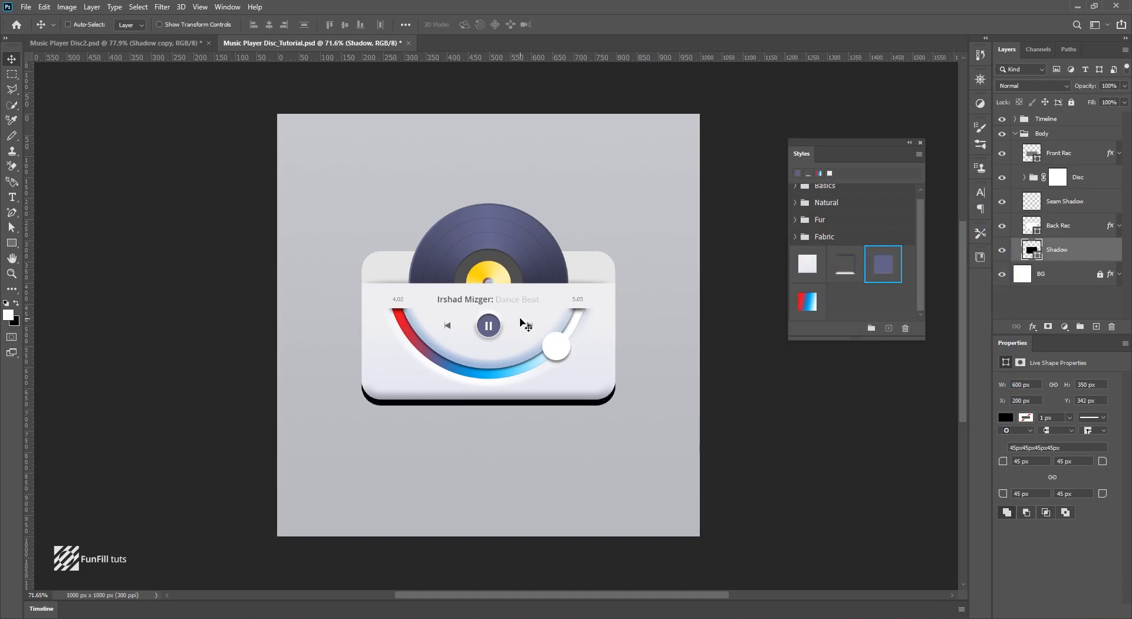
Narrow the Shadow shape evenly from both sides to about 558 px wide, keeping it centred under the player.
key("ctrl")
key("ctrl+t")
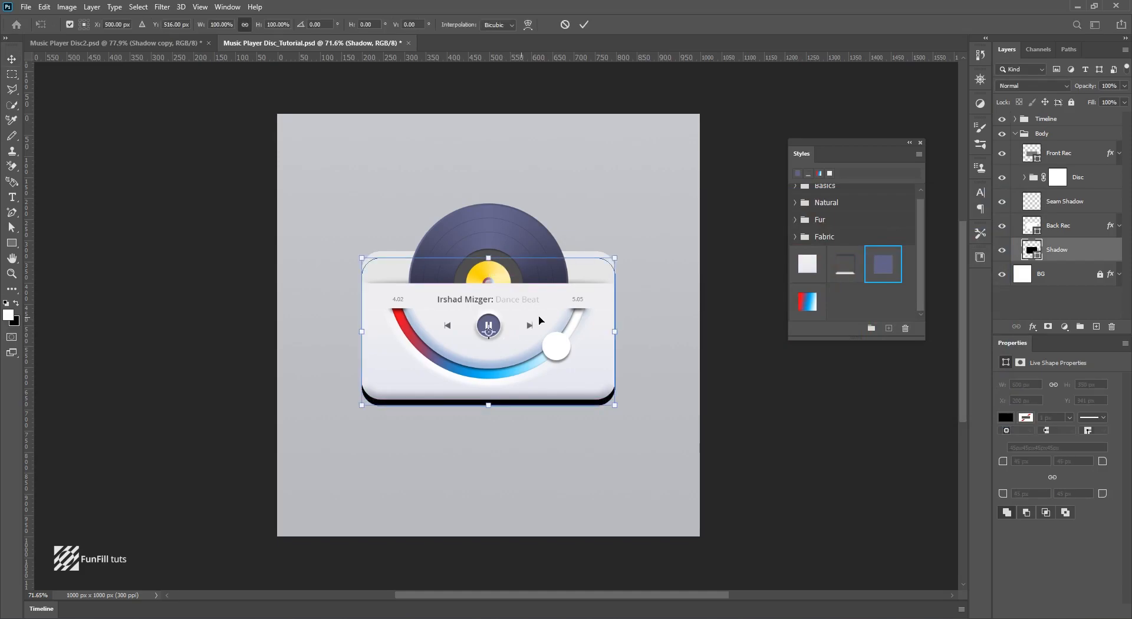
left_click_drag(619, 330, 606, 334)
key("Return")
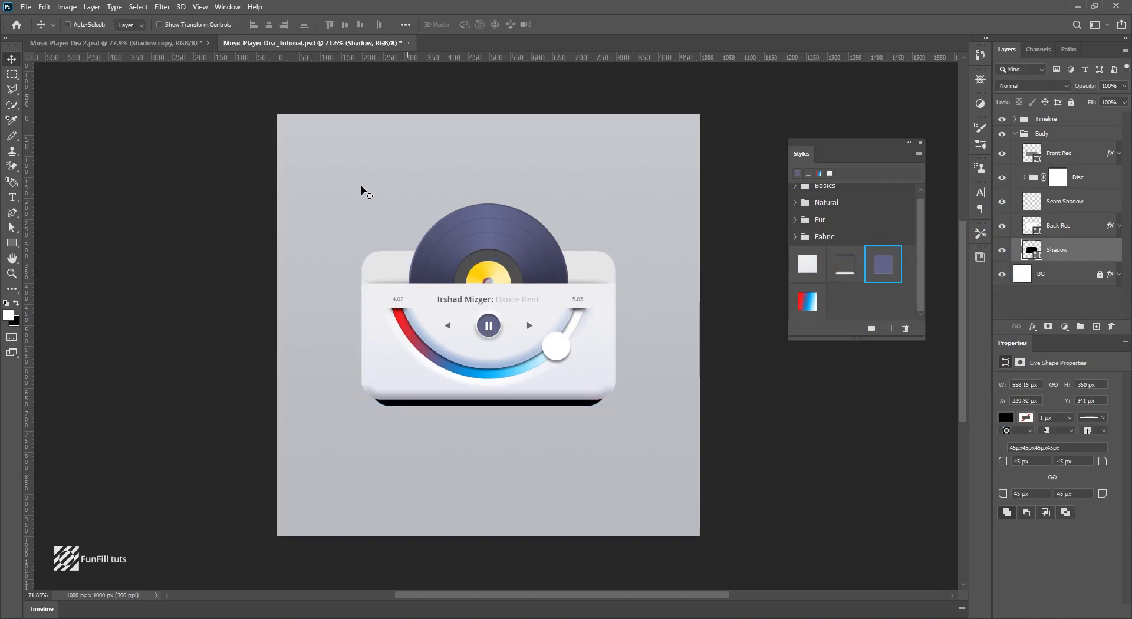
Convert the Shadow layer to a smart object and apply a Gaussian Blur with a 9.8 px radius.
left_click(163, 6)
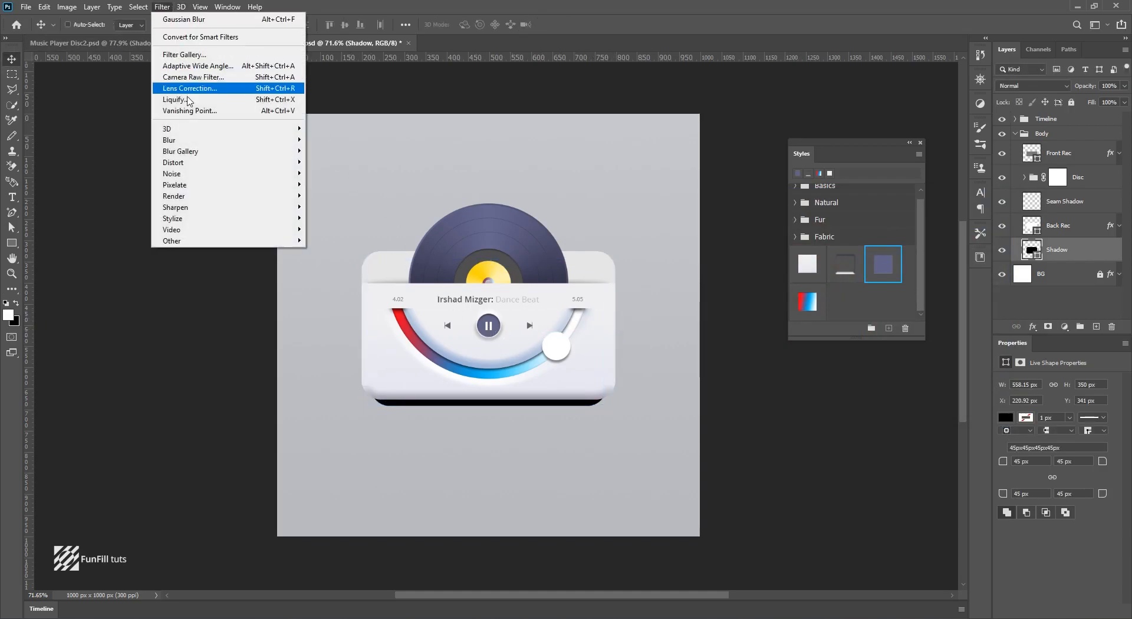
mouse_move(204, 145)
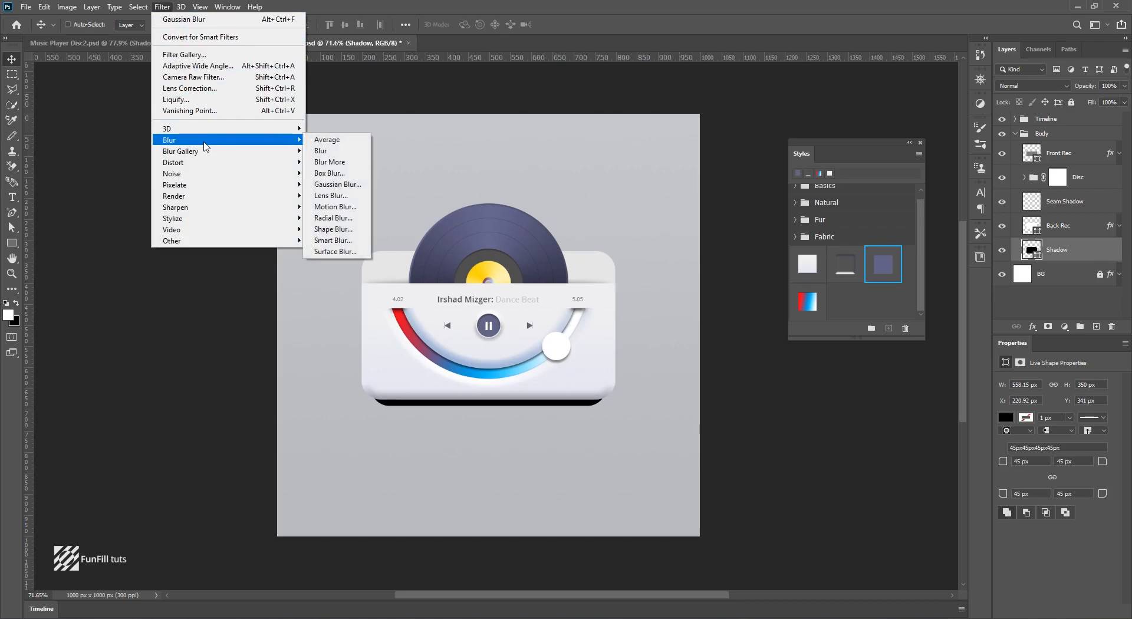
left_click(331, 185)
left_click(579, 234)
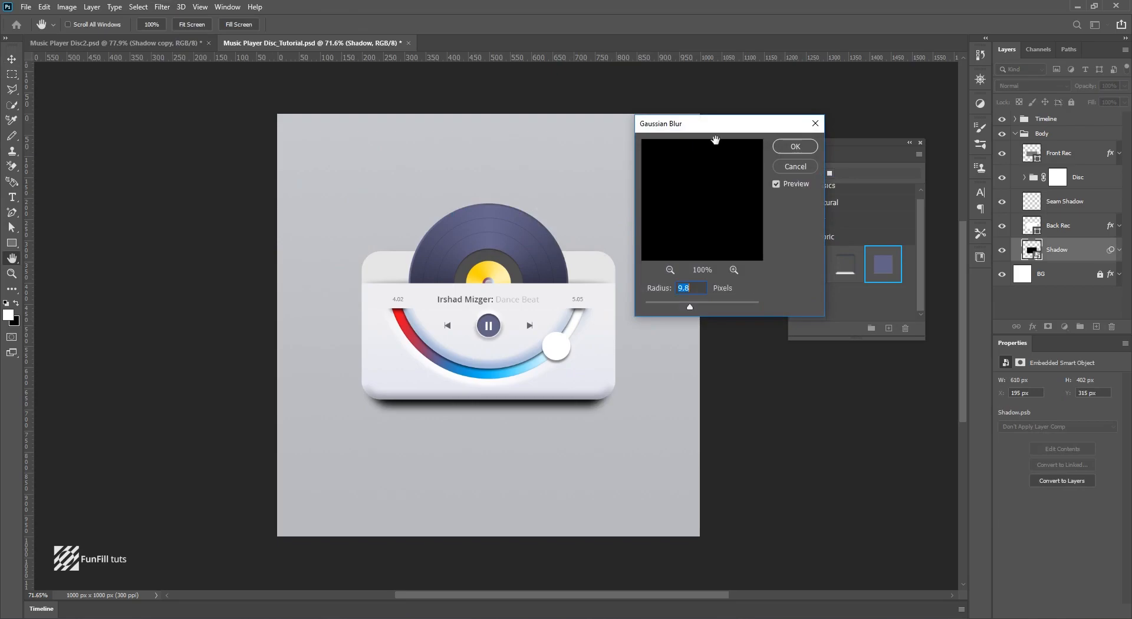
left_click_drag(717, 130, 721, 130)
left_click(781, 145)
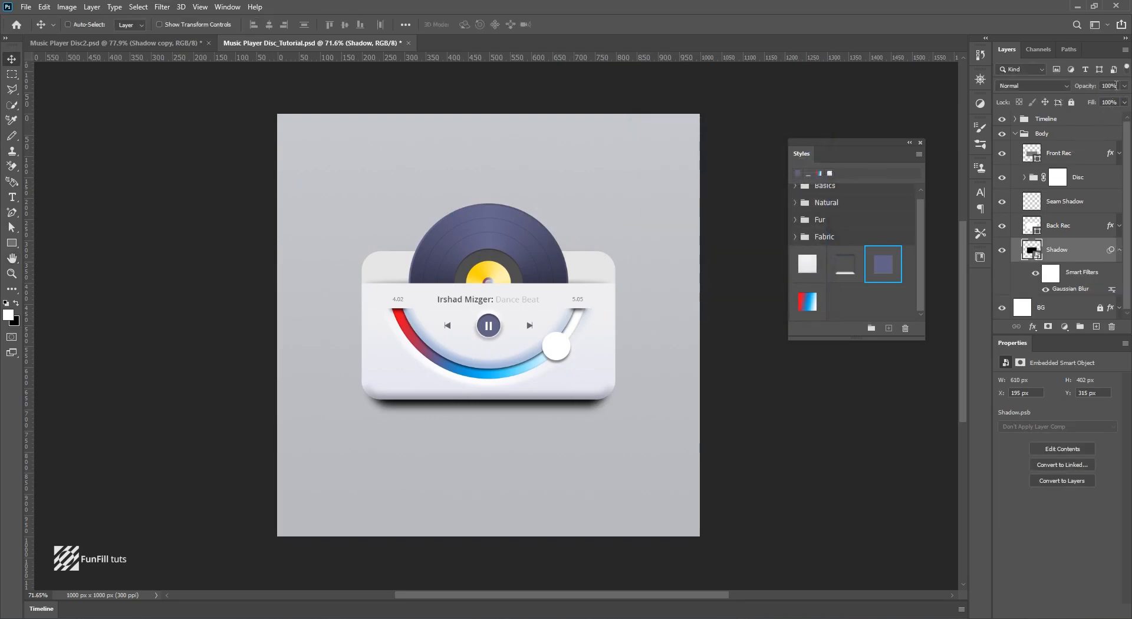
Lower the Shadow layer's opacity to 70%.
type("80")
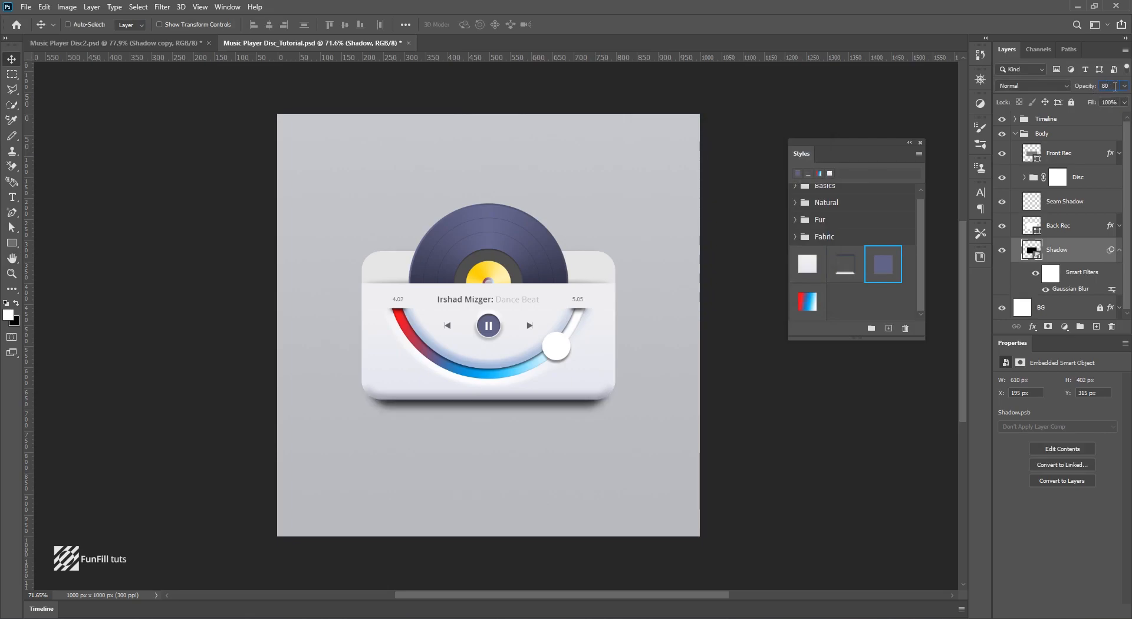
type("70")
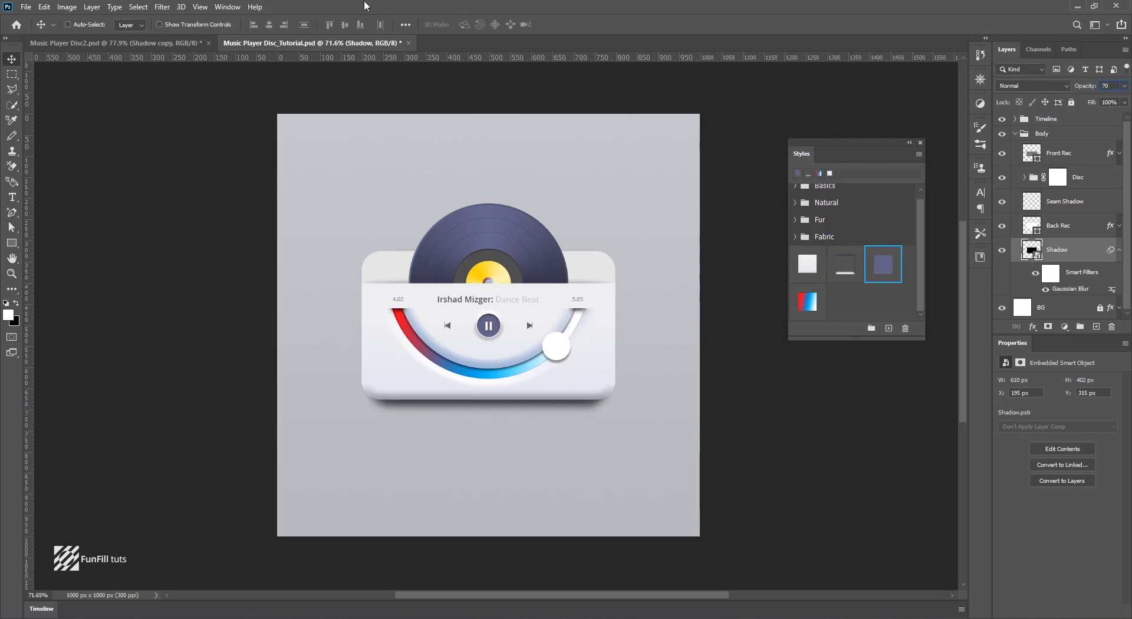
key("Return")
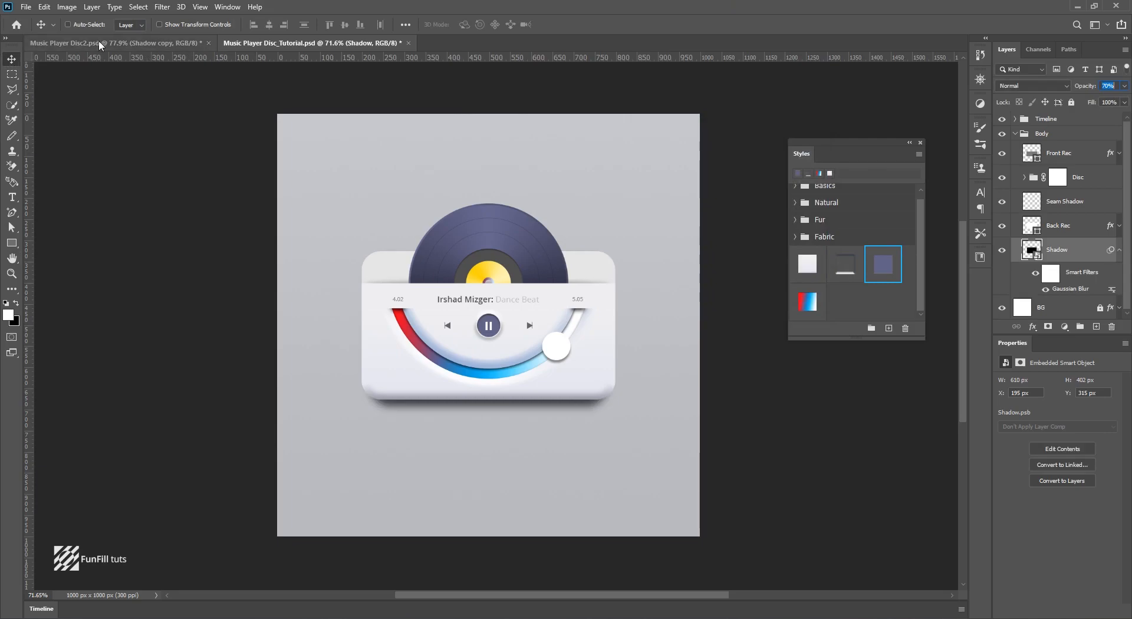
Check the finished player on the canvas and close the floating Styles panel.
scroll(429, 200, "down", 4)
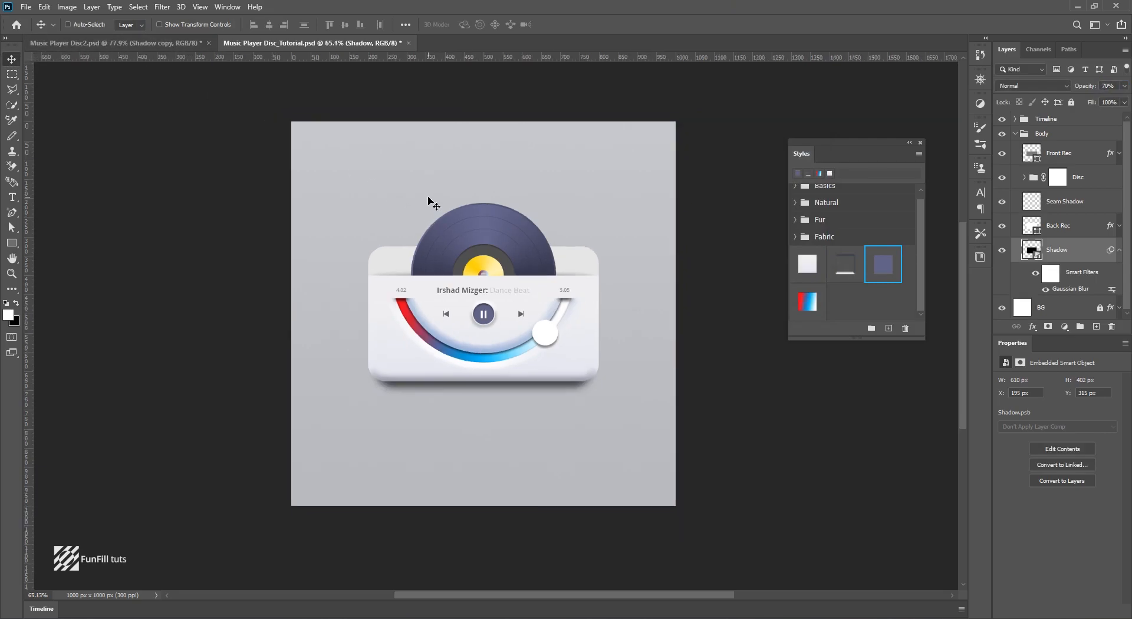
scroll(430, 200, "up", 4)
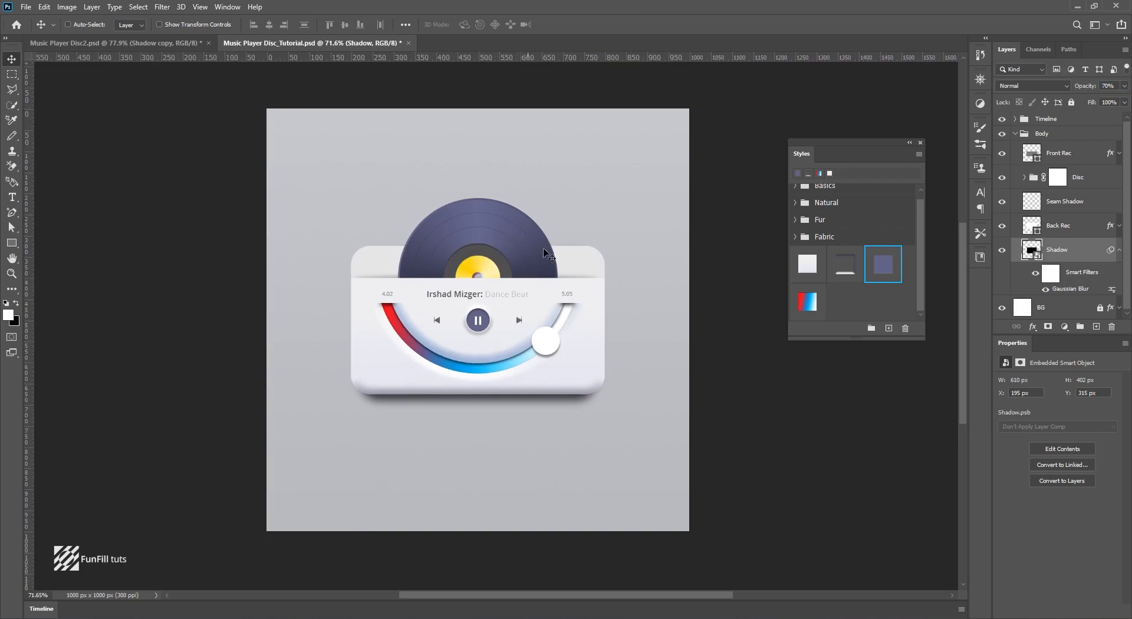
left_click(920, 143)
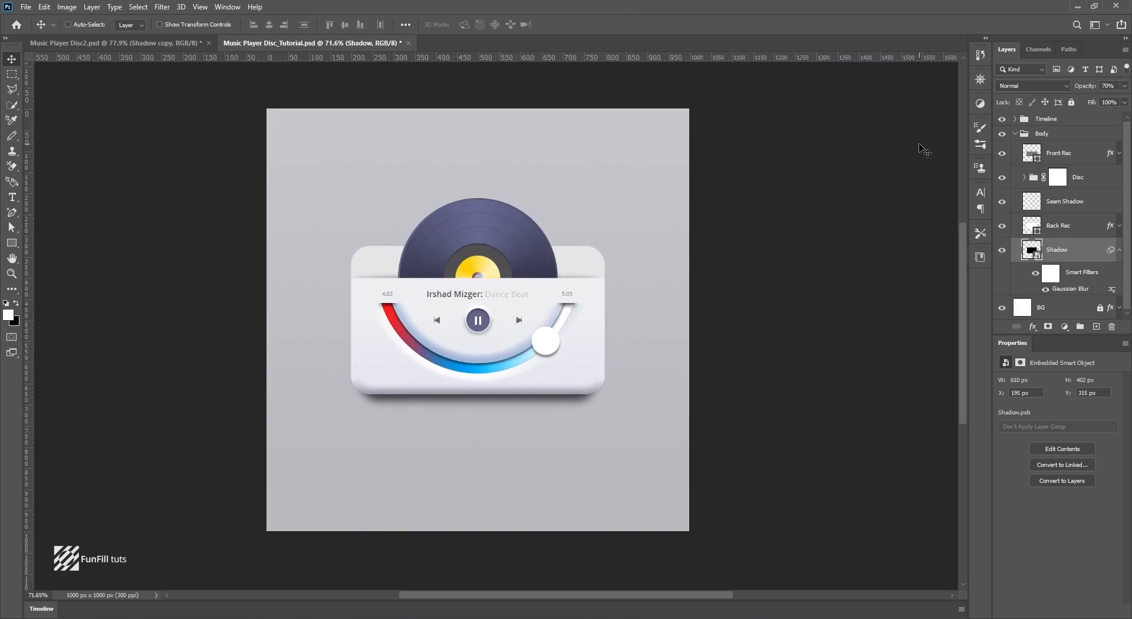
scroll(550, 260, "down", 2)
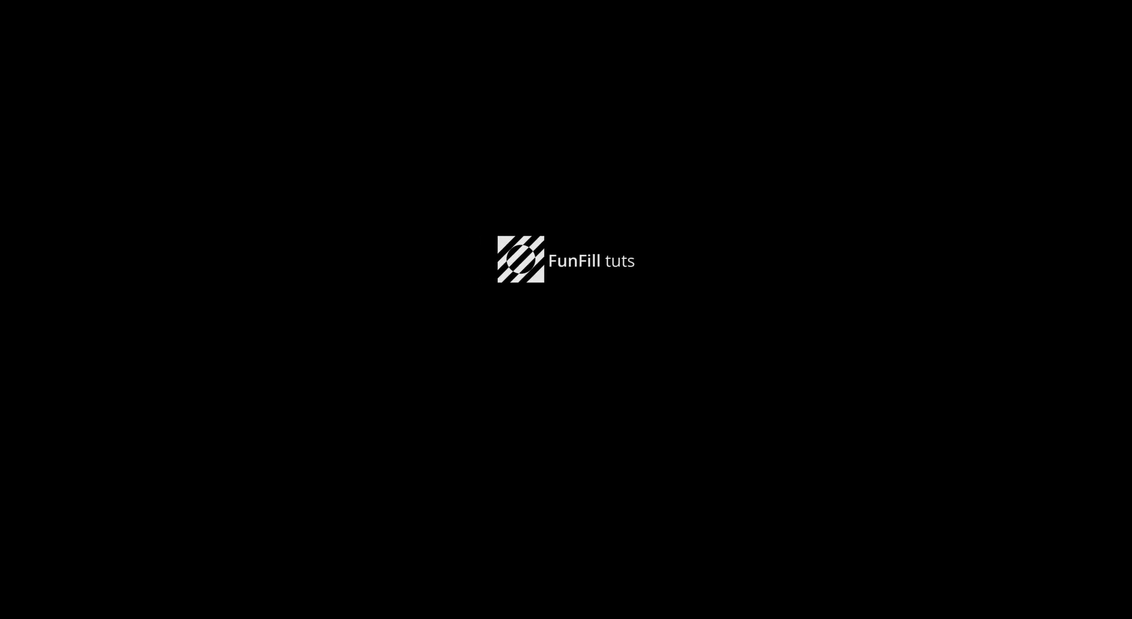